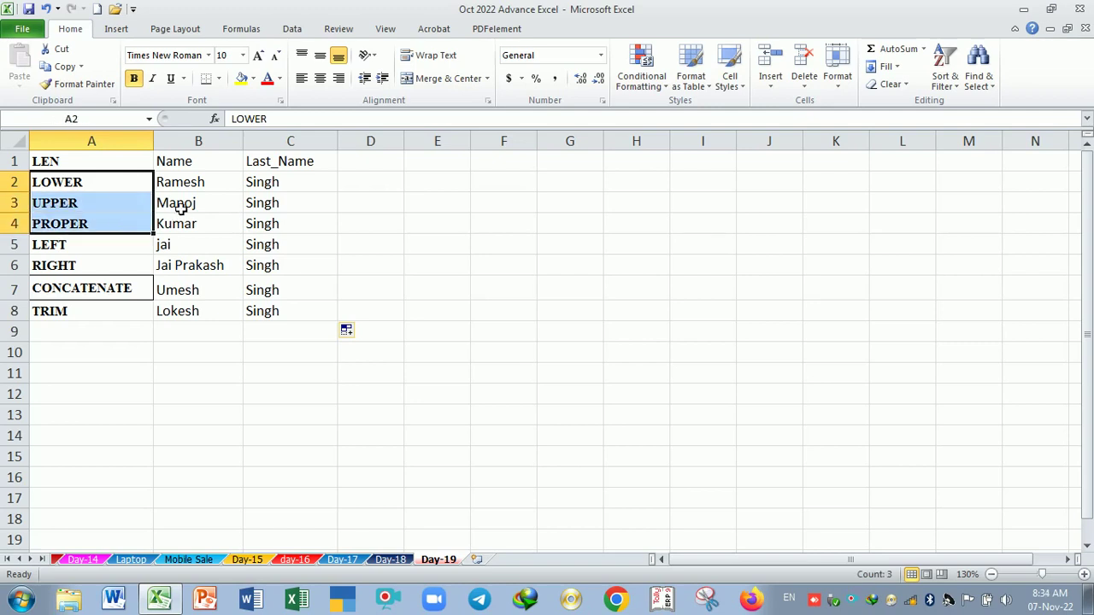
left_click(188, 183)
left_click_drag(188, 183, 201, 312)
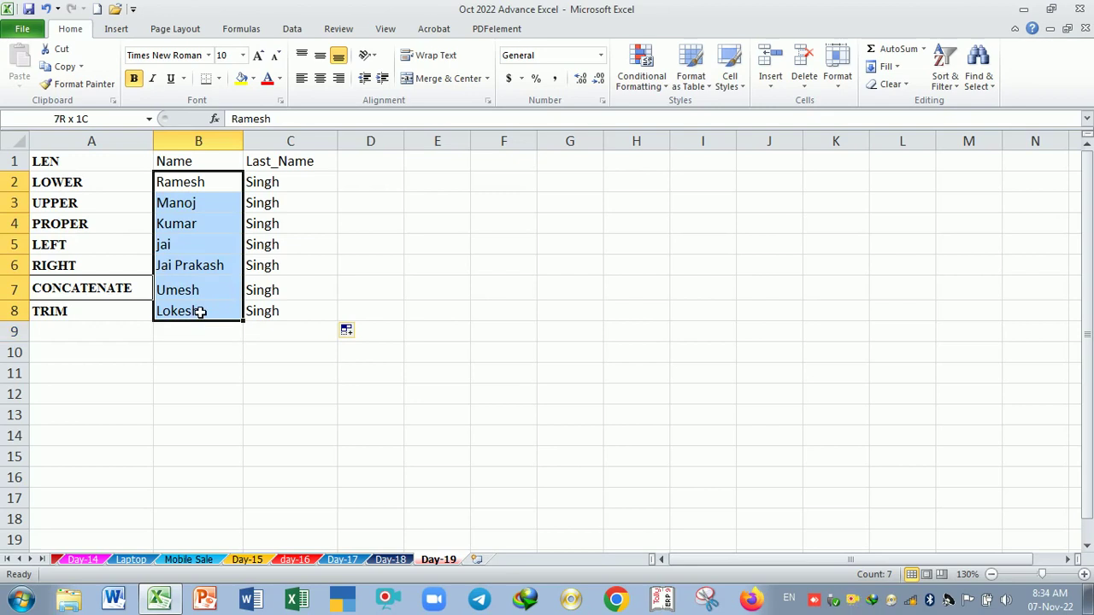
left_click_drag(201, 312, 201, 312)
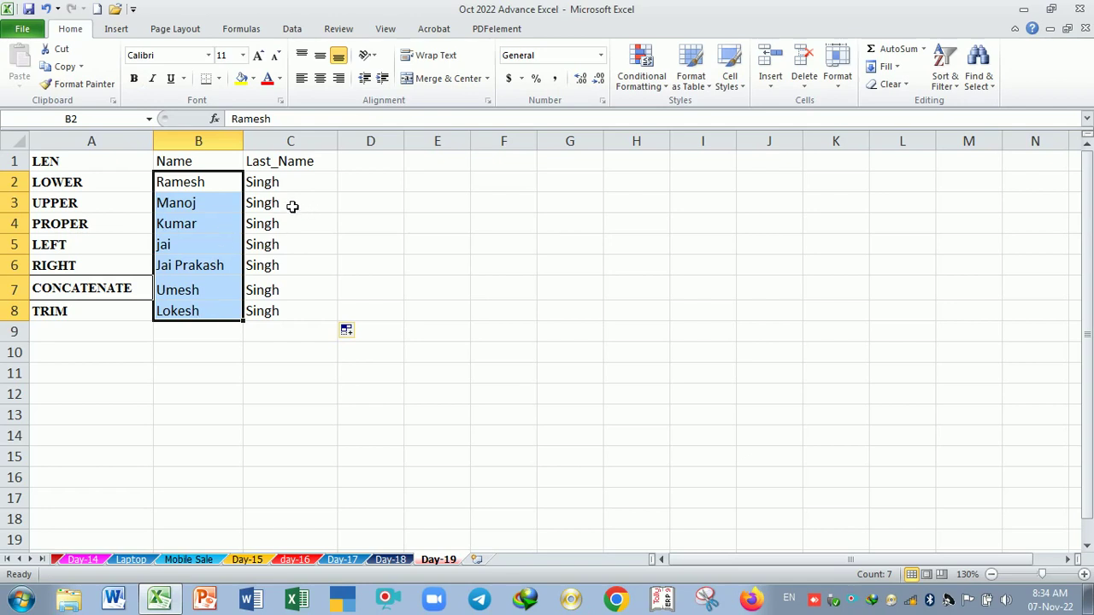
left_click_drag(190, 181, 196, 319)
Copy the LOWER label from A2 into D1 as the heading of a new column
left_click(94, 188)
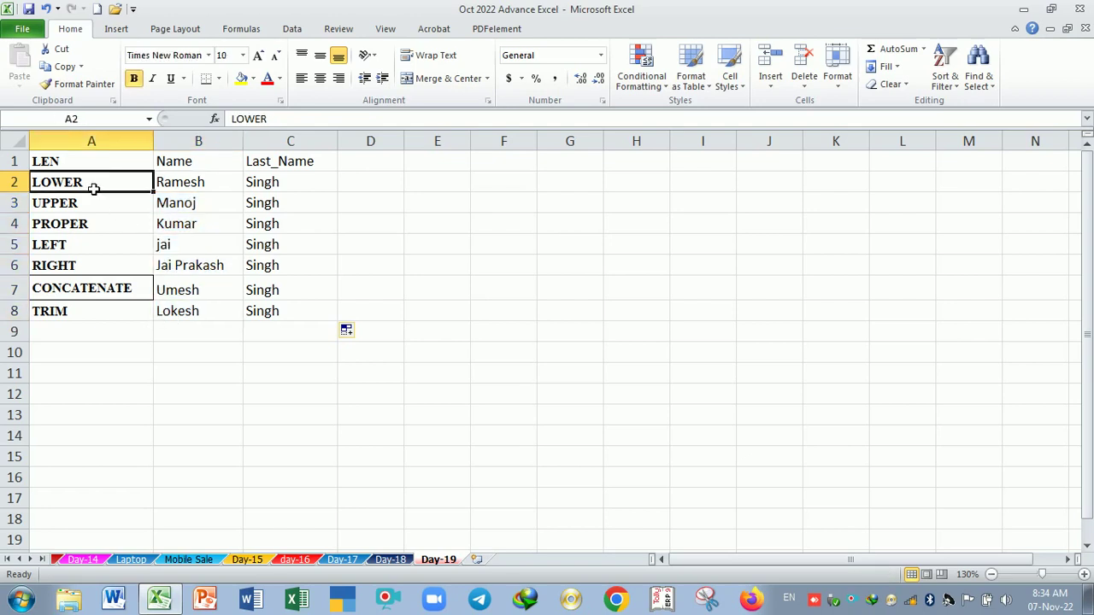
key("ctrl+c")
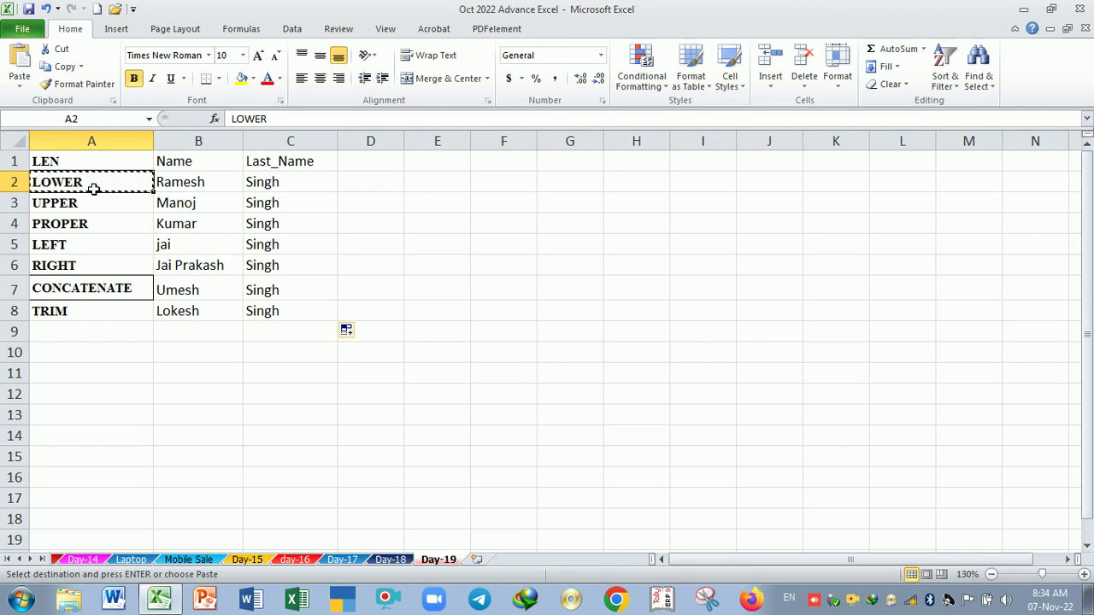
left_click(371, 166)
key("ctrl+v")
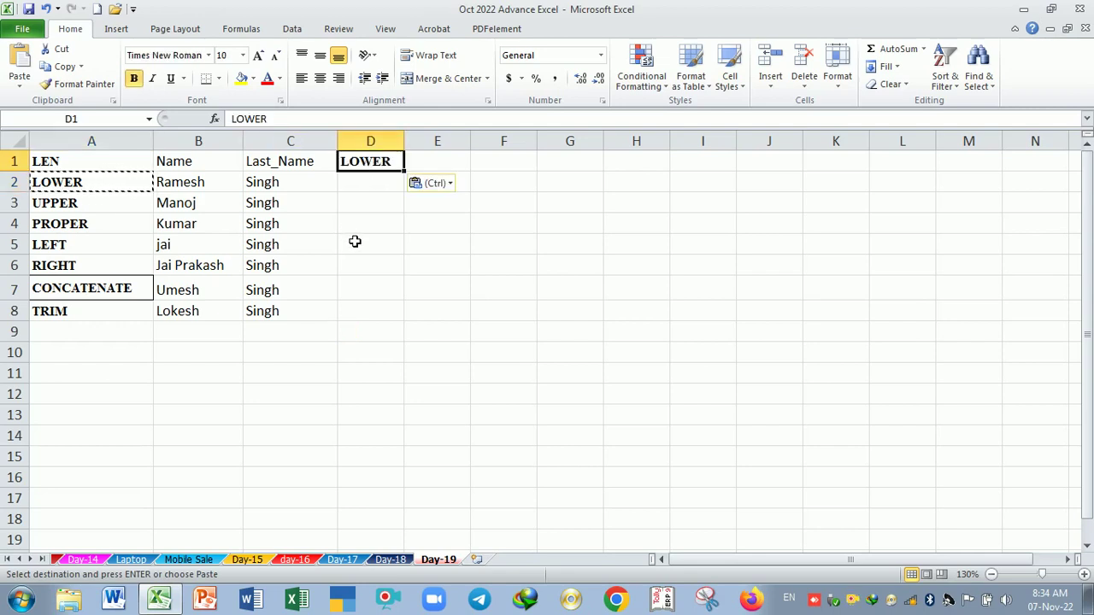
Enter a LOWER formula in D2 that converts the name in B2 to lowercase
left_click(361, 190)
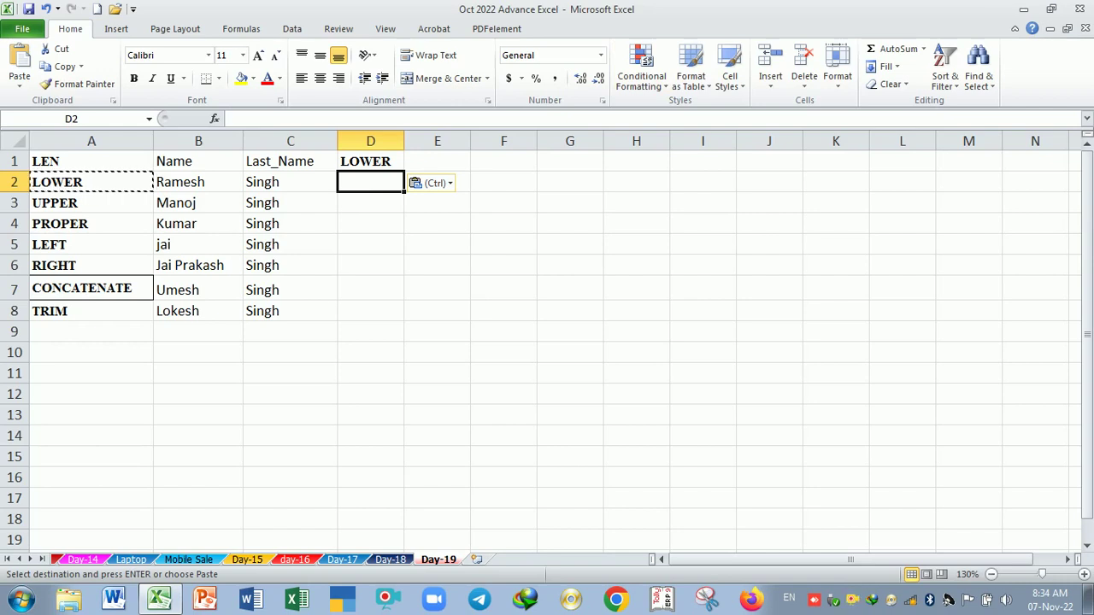
type("=")
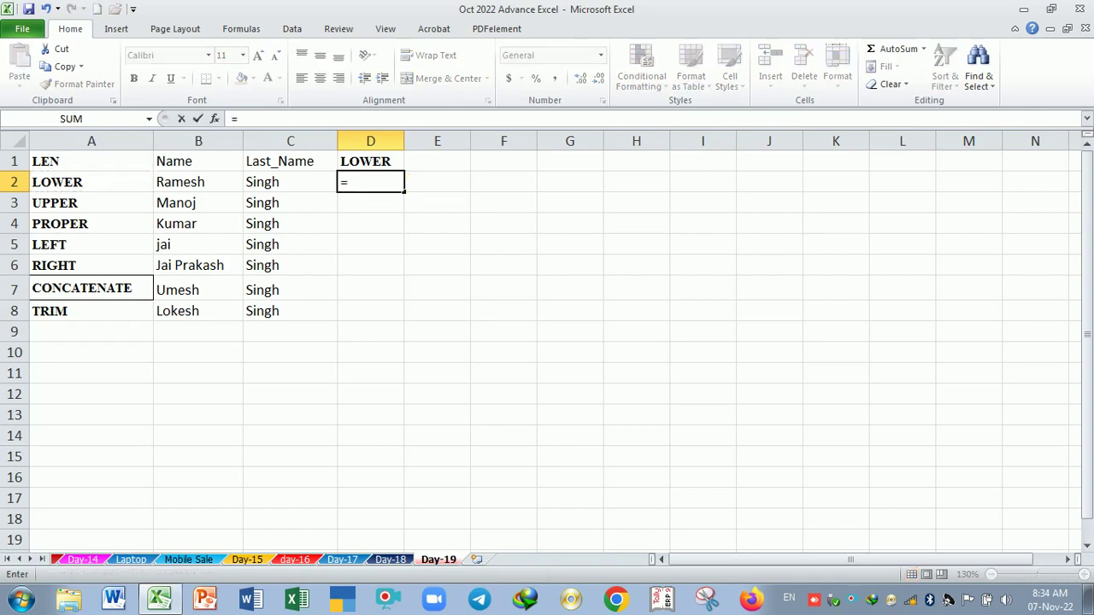
type("lower")
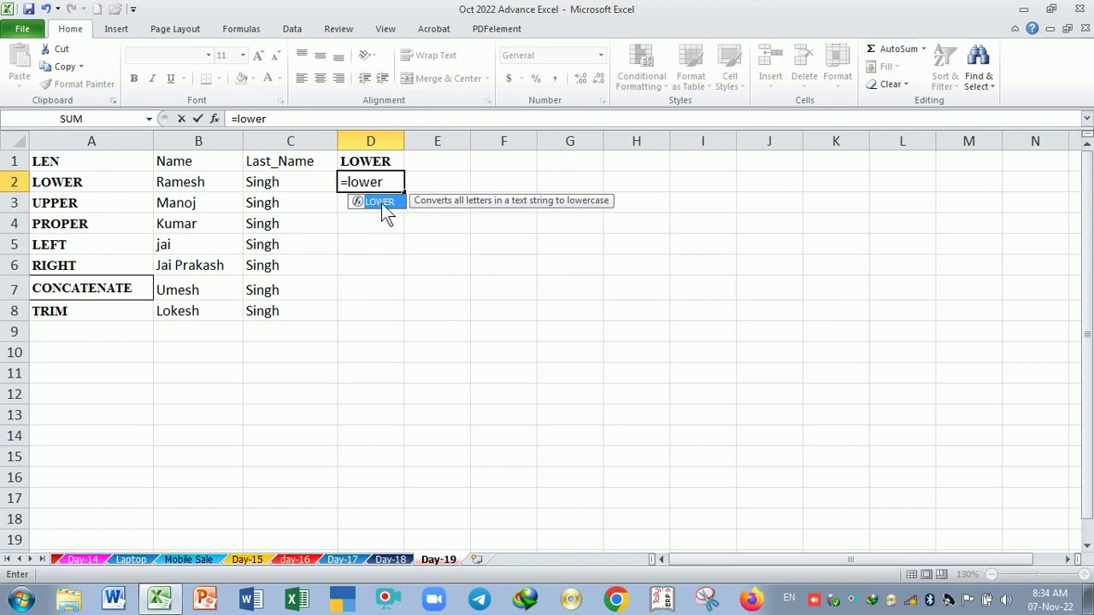
type("(")
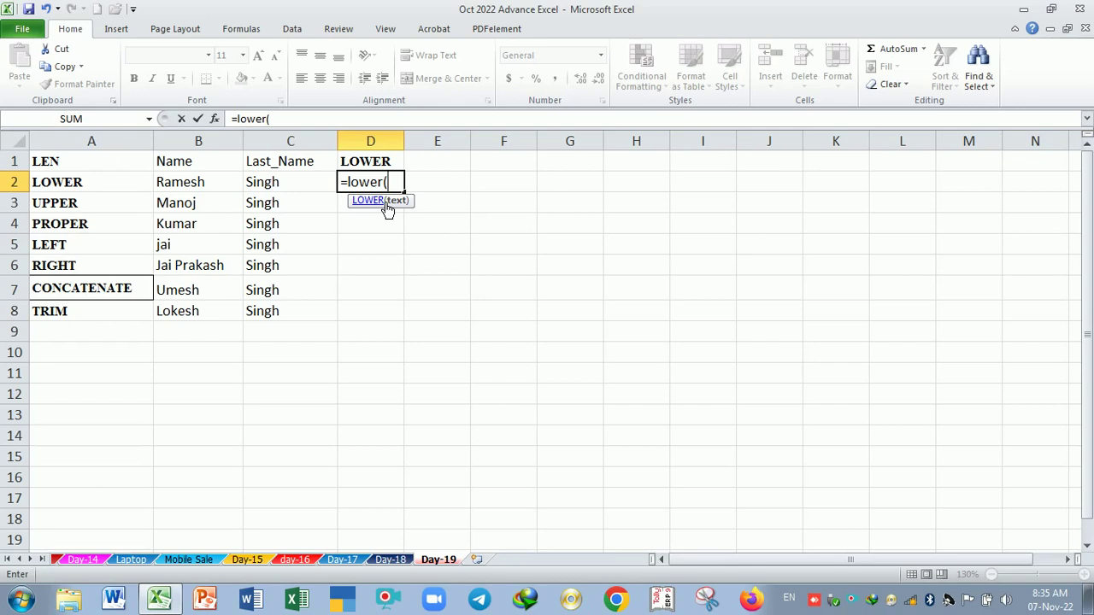
key("BackSpace")
double_click(382, 203)
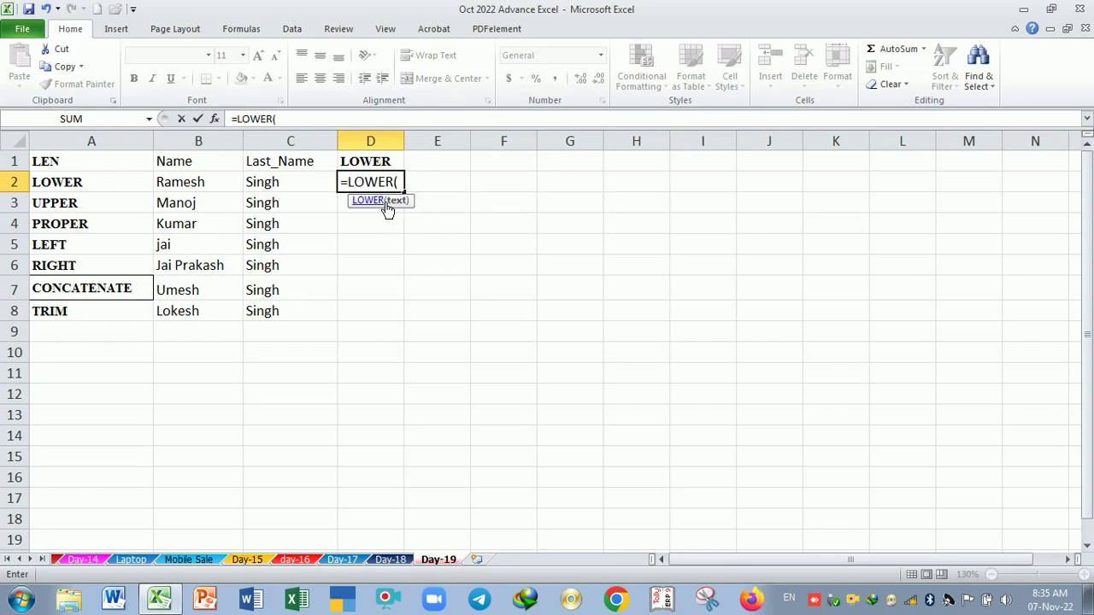
key("BackSpace")
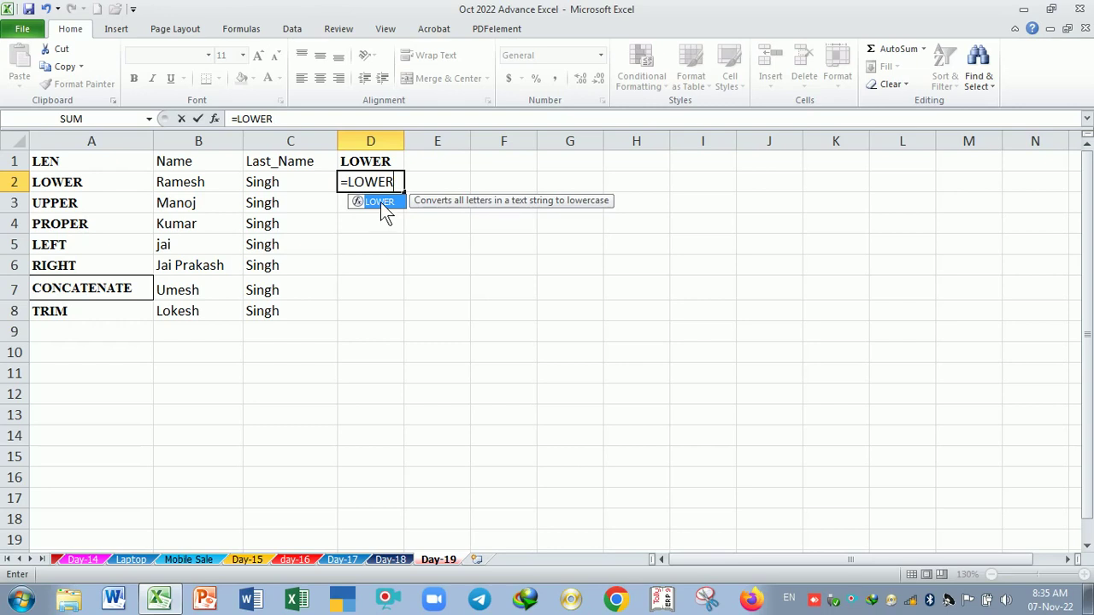
double_click(381, 204)
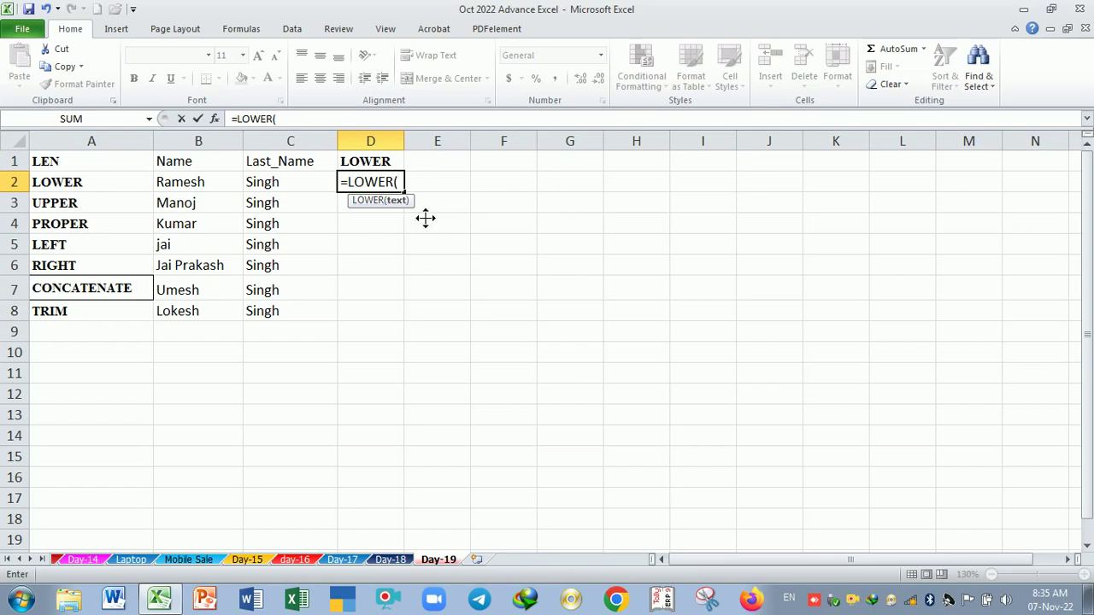
left_click(203, 184)
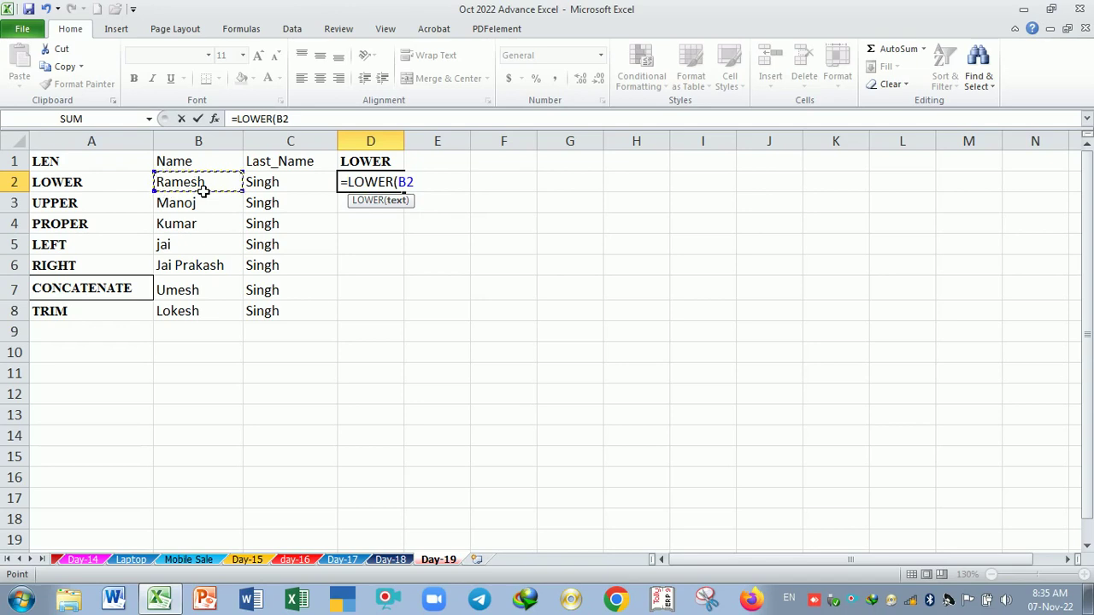
key("Return")
key("Down")
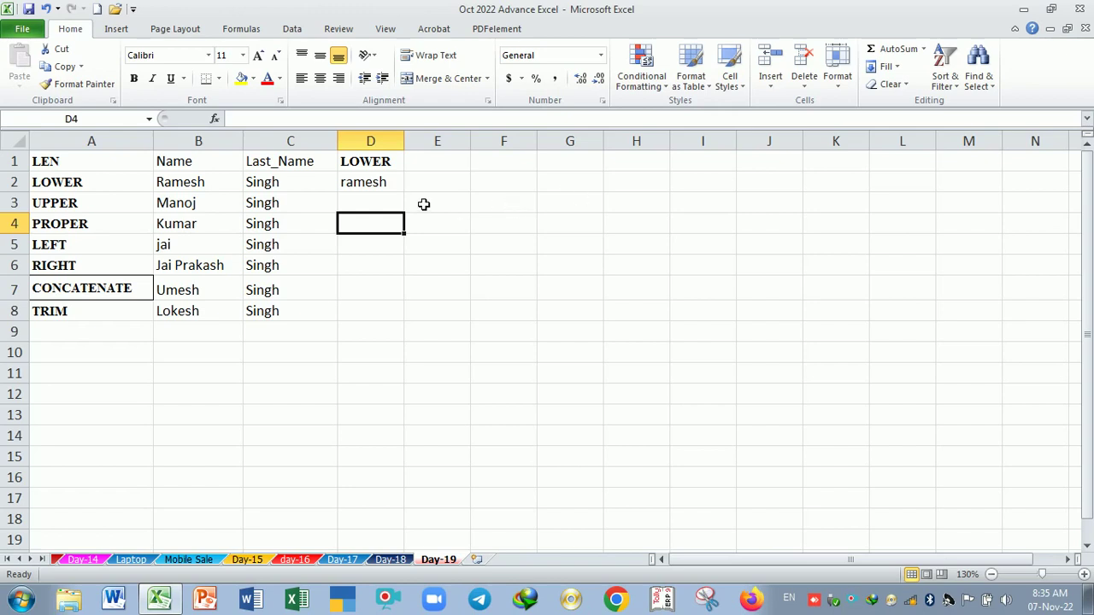
Fill the LOWER formula from D2 down to D8 and widen column D slightly to fit the longest name
left_click(386, 186)
left_click_drag(405, 195, 397, 324)
left_click(377, 383)
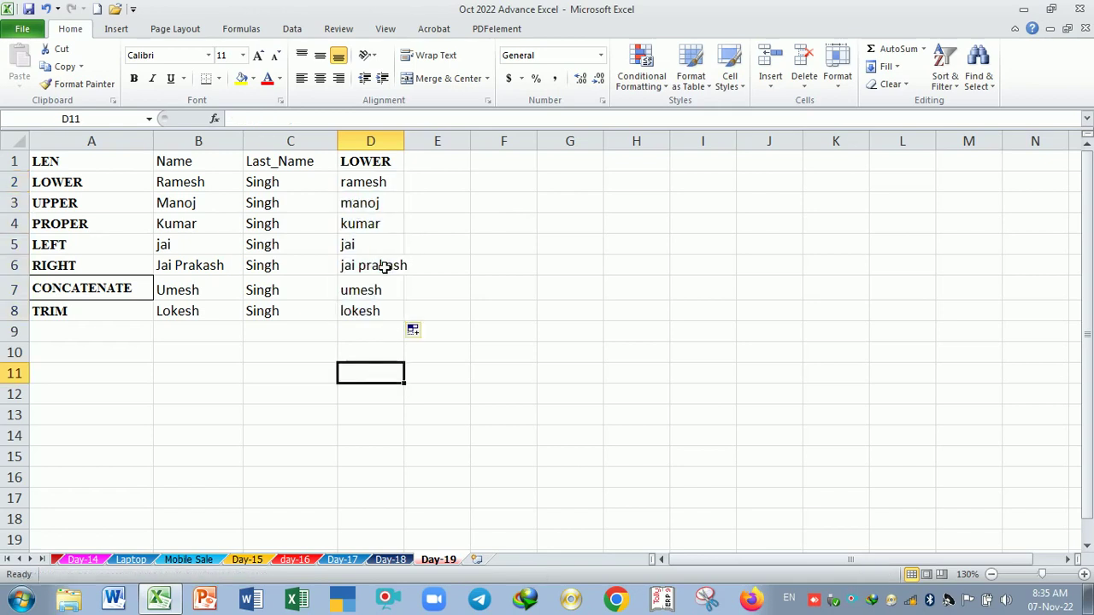
left_click_drag(405, 142, 415, 142)
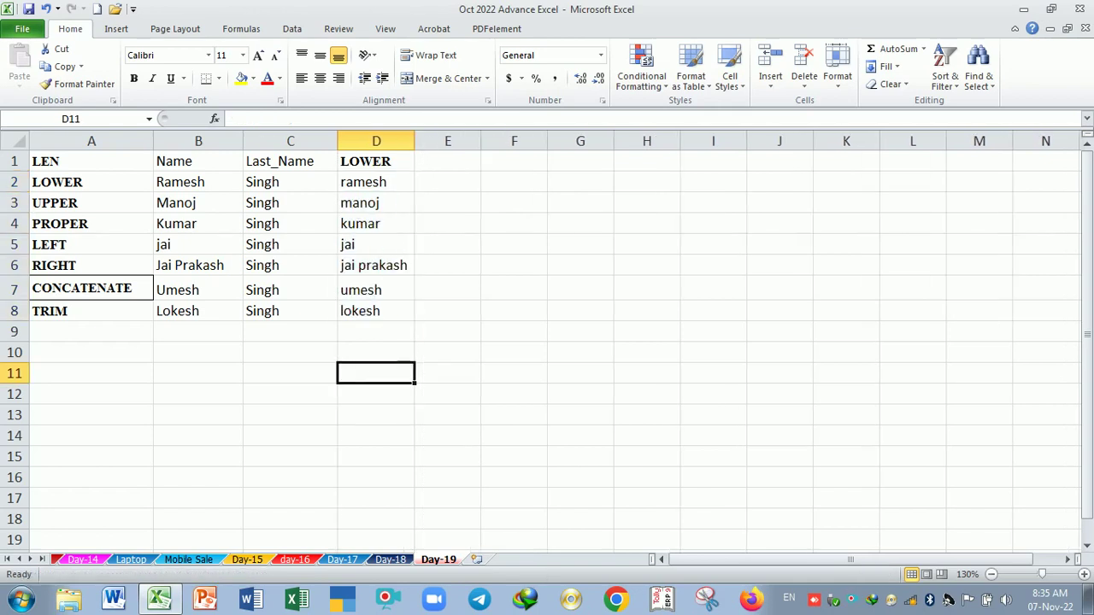
Compare the results in D2:D8 with the names in B2:B8 and inspect the formula in D2
left_click(380, 341)
left_click_drag(391, 182, 392, 314)
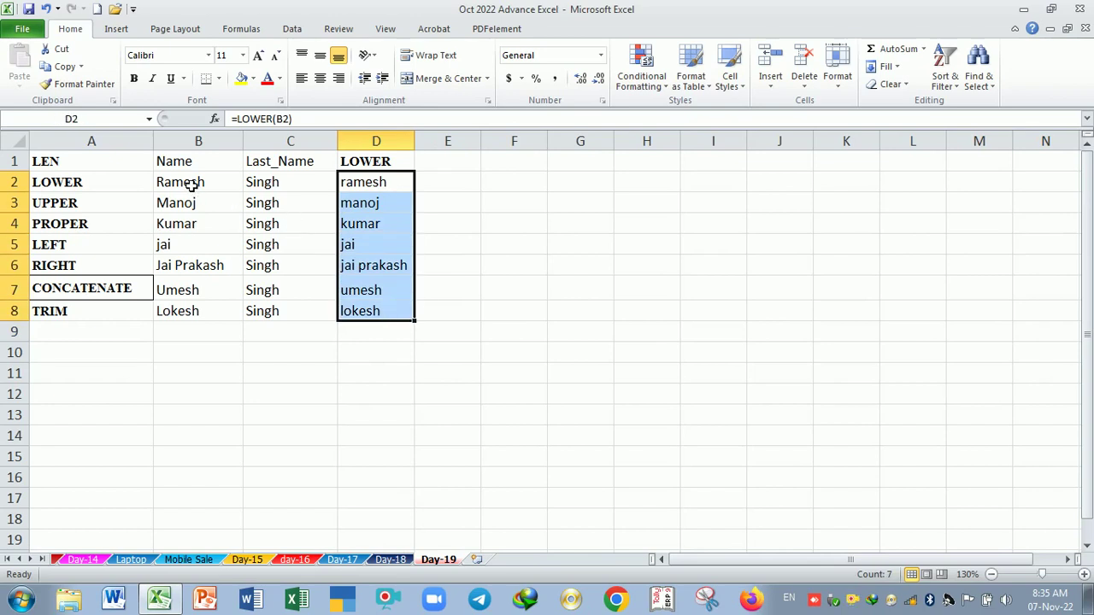
left_click_drag(191, 186, 213, 312)
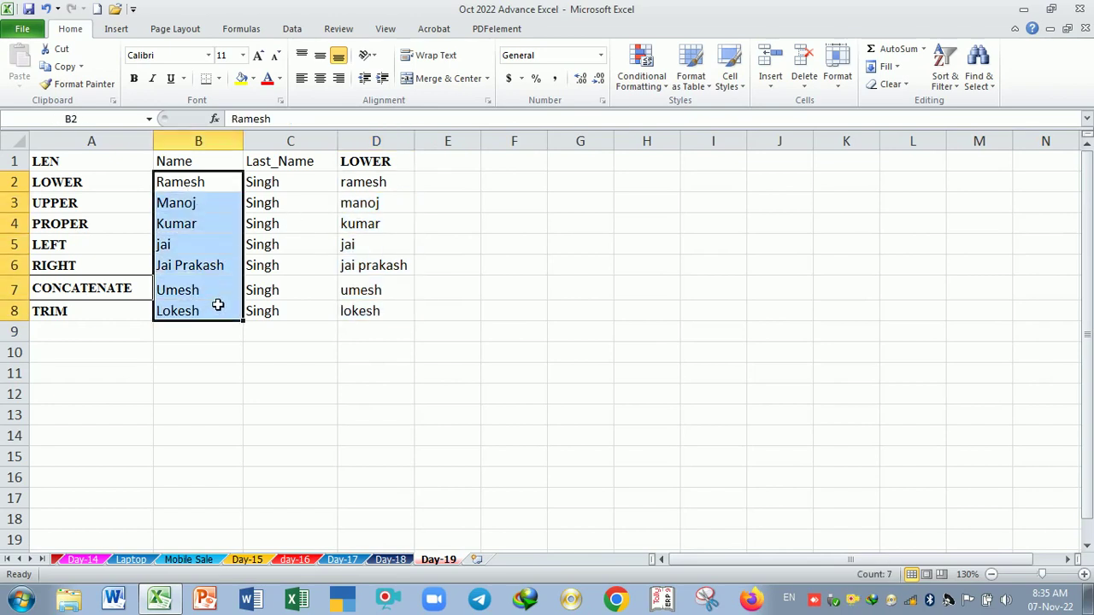
double_click(374, 182)
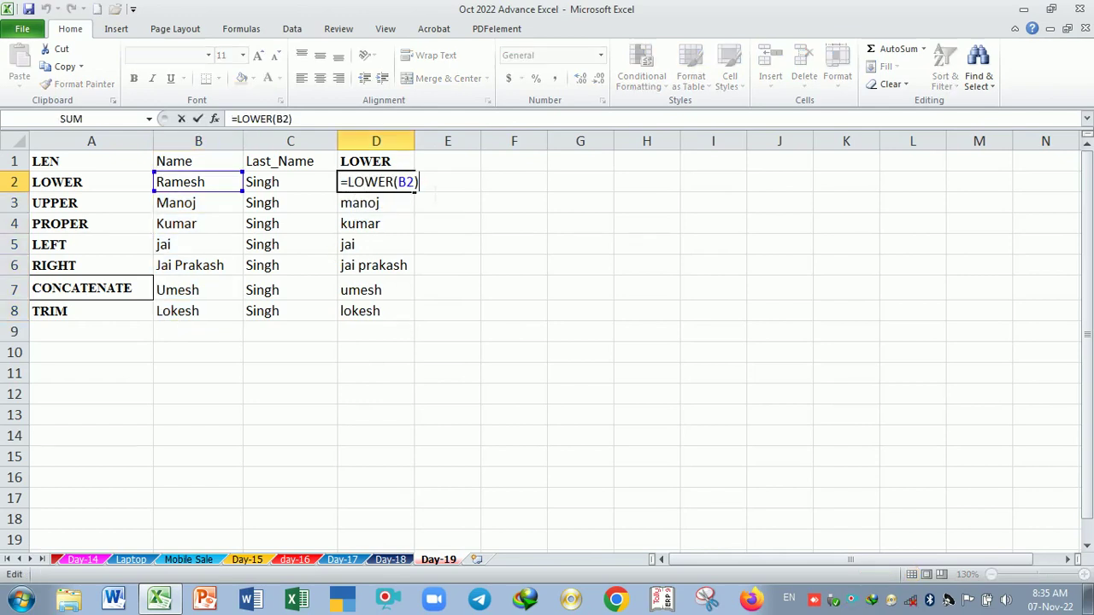
key("Return")
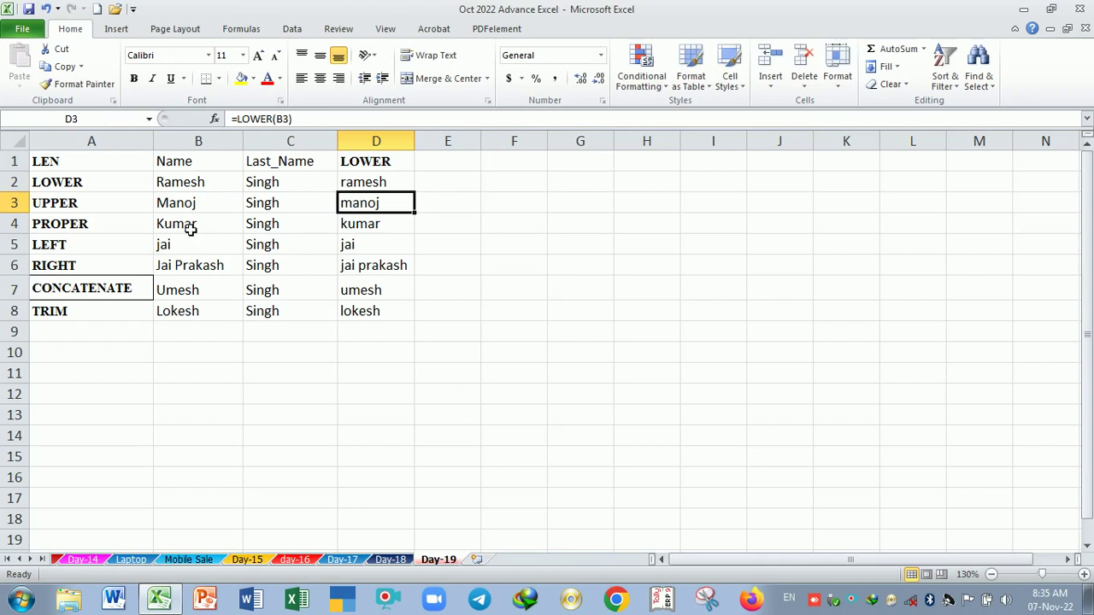
left_click(379, 182)
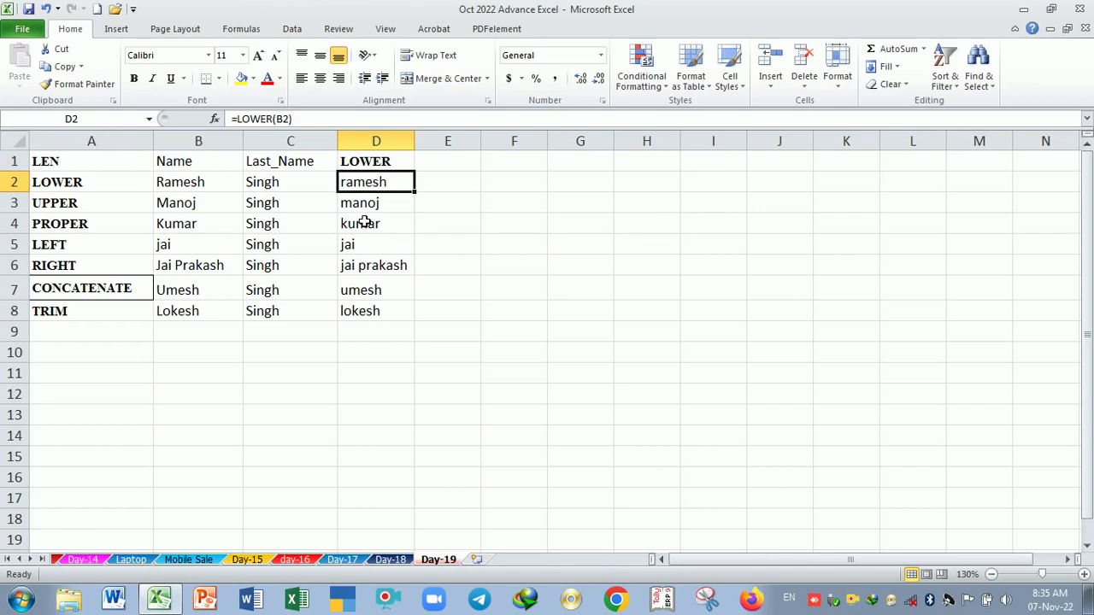
Replace the name in B5 with an all-lowercase first name and the one in B7 with an all-capitals first name
left_click(186, 248)
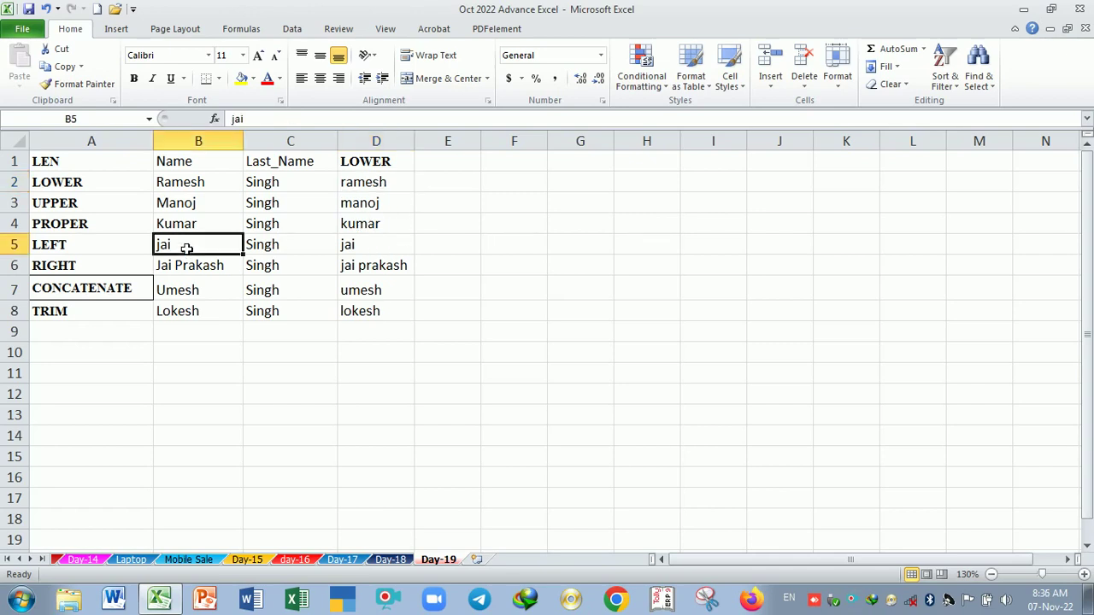
type("umehs")
key("Return")
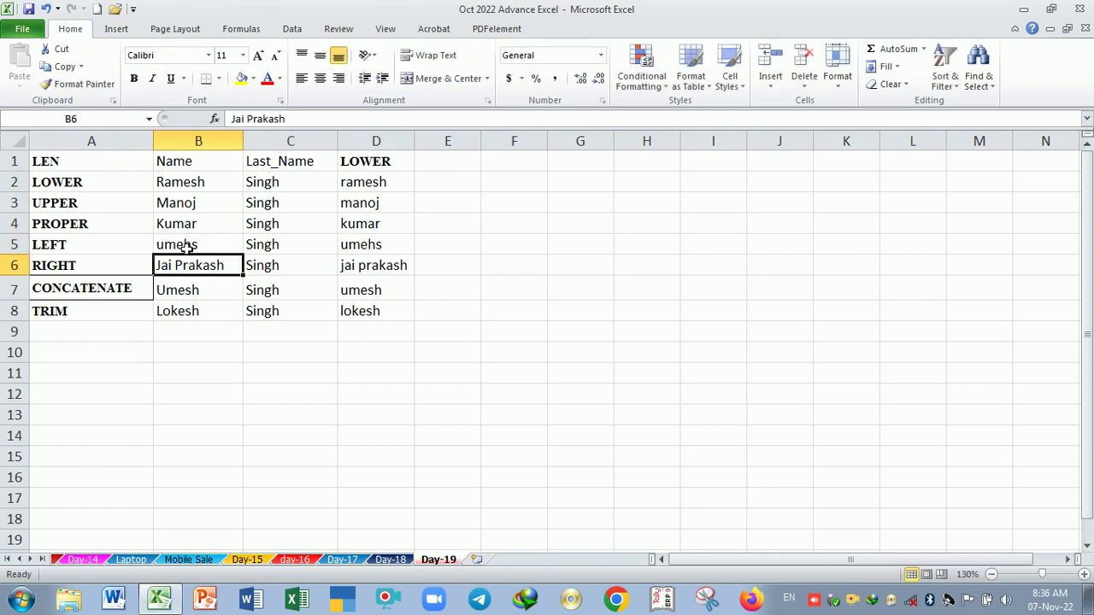
key("Return")
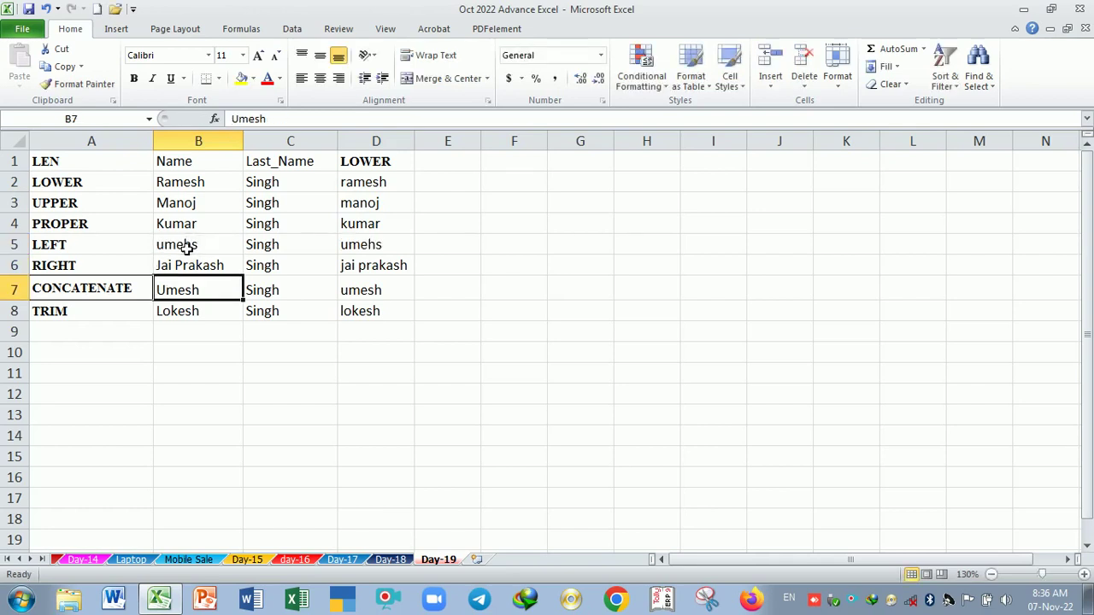
type("KAMAL")
key("Return")
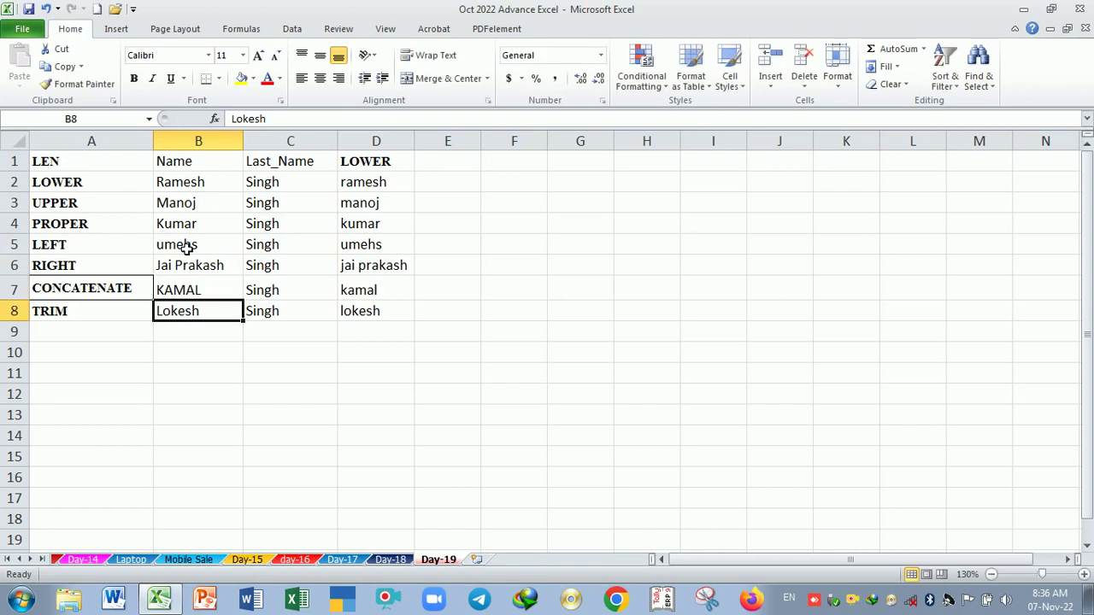
Replace the name in B2 with a different first name
key("Up")
key("Up")
key("Up")
key("Up")
key("Up")
key("Up")
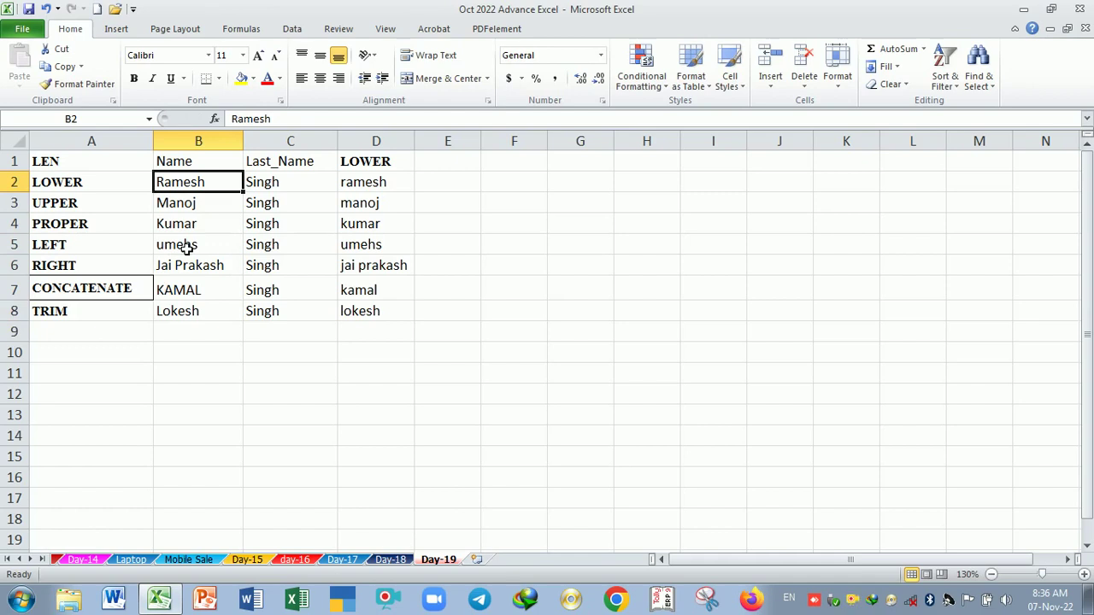
type("iNER")
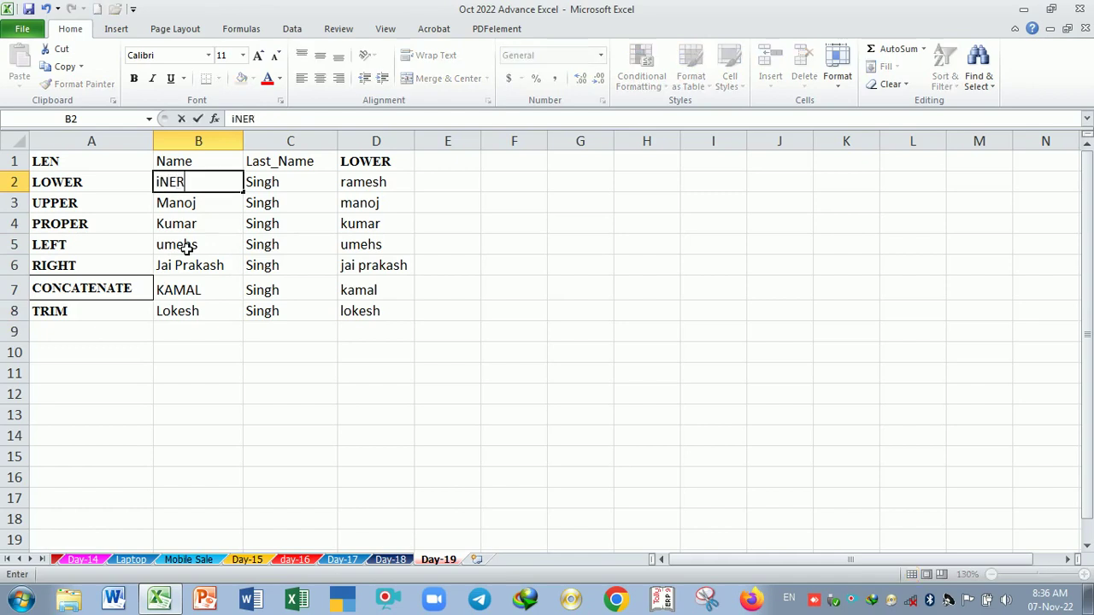
key("BackSpace")
key("BackSpace")
type("DERJETT")
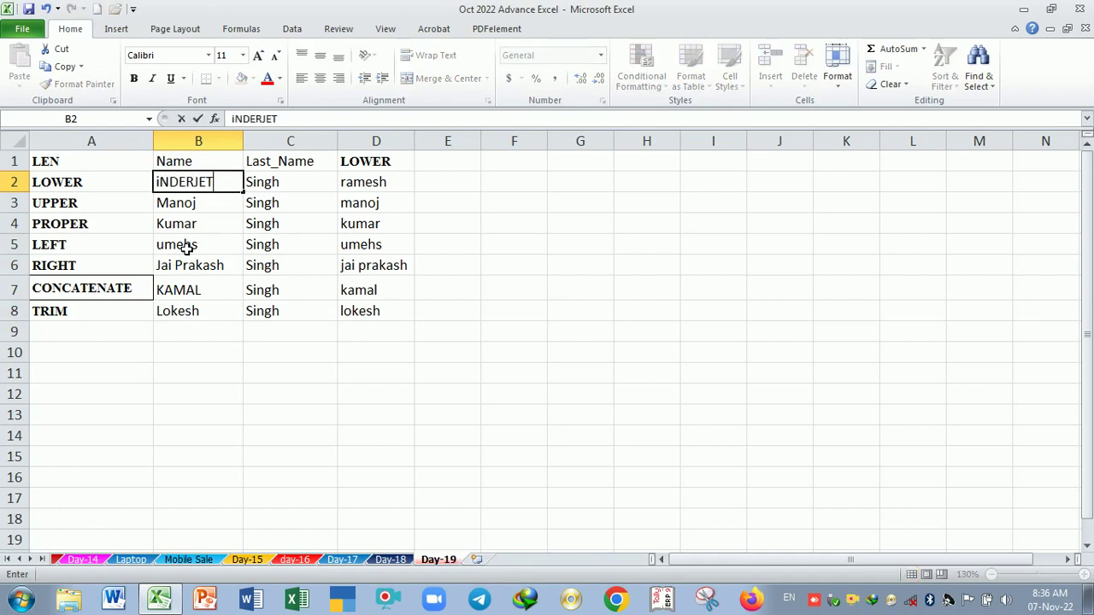
key("Return")
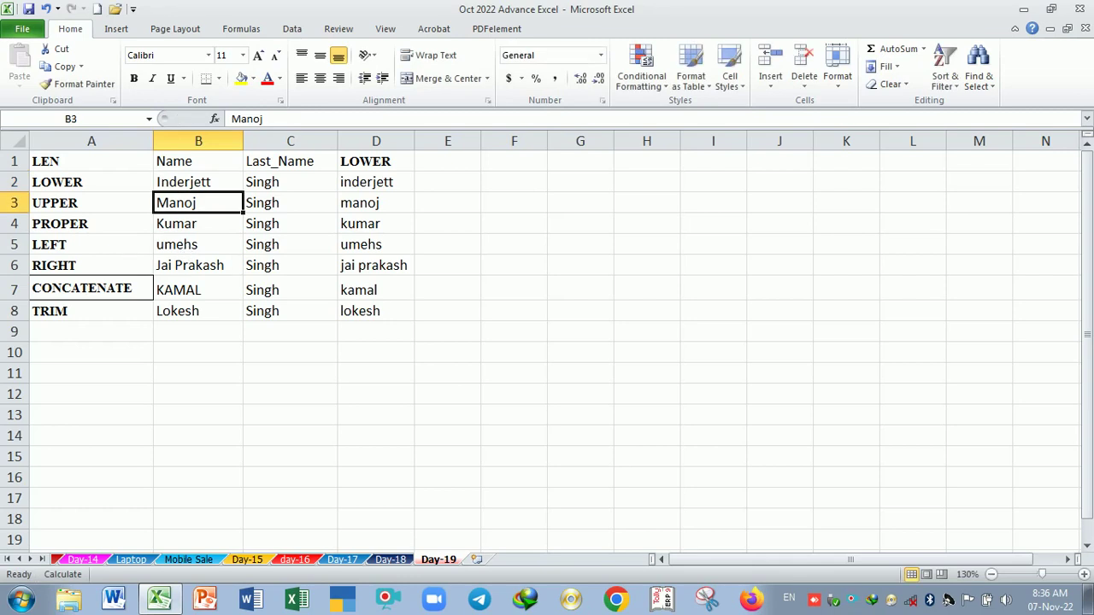
left_click(206, 184)
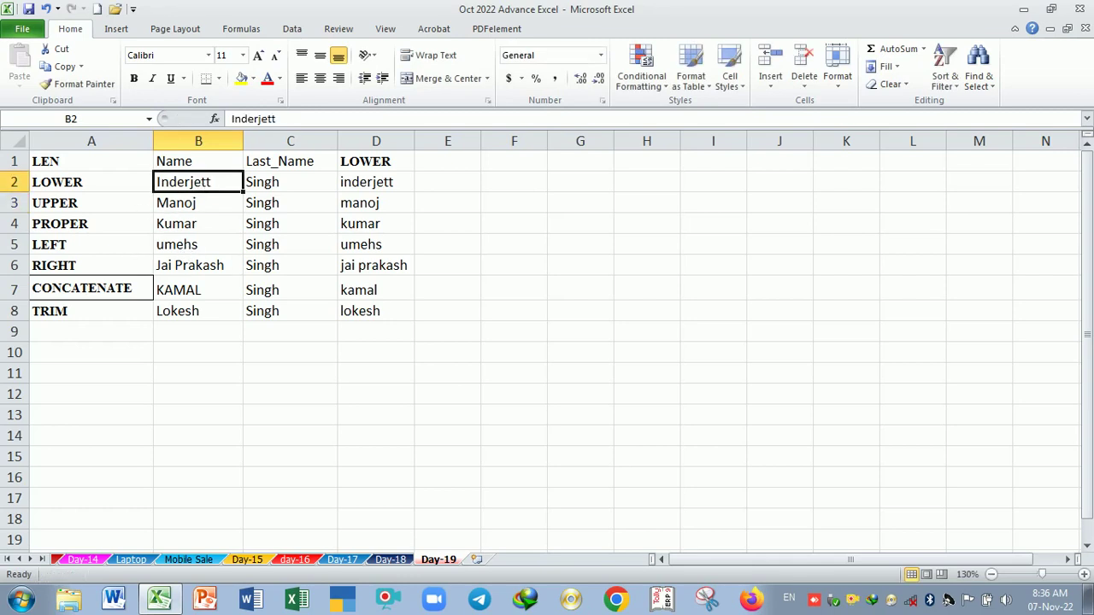
Replace the name in B4 with a different name and check the LOWER results in D2:D8
left_click(209, 226)
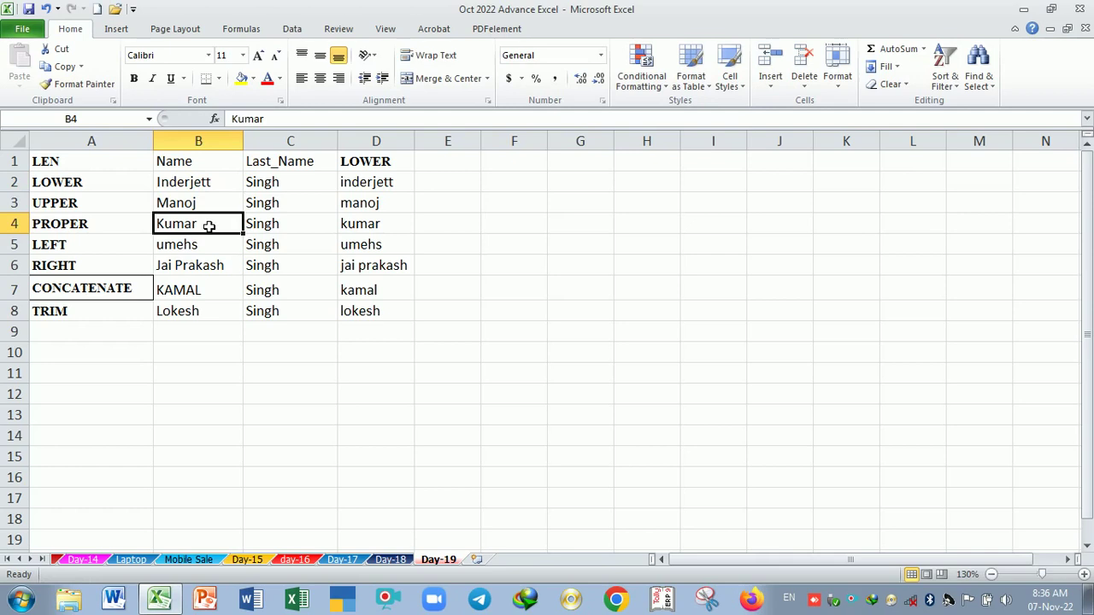
type("I")
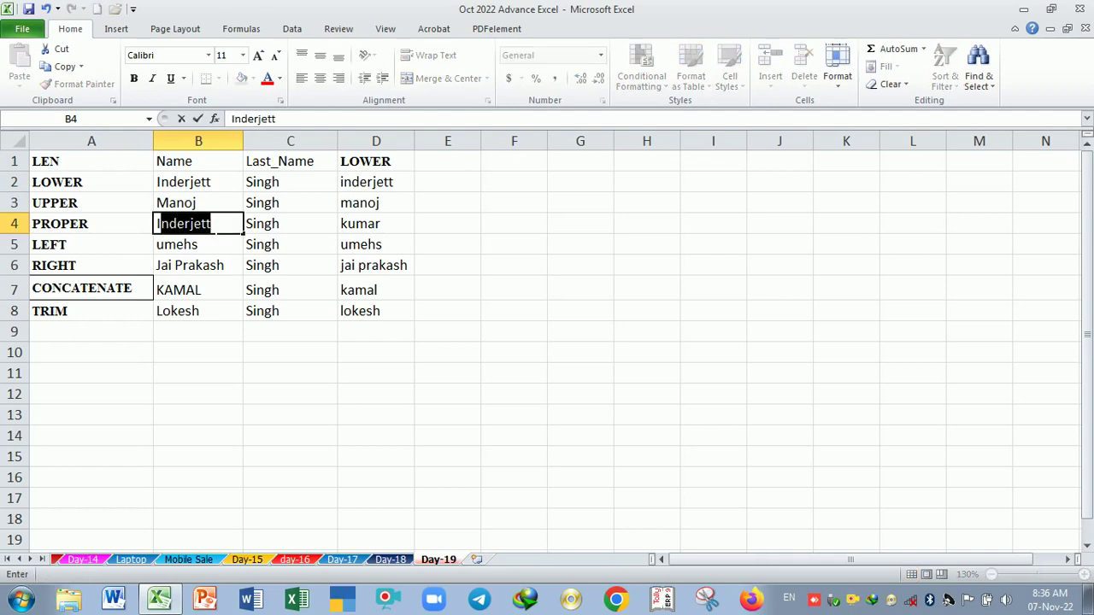
type("jj")
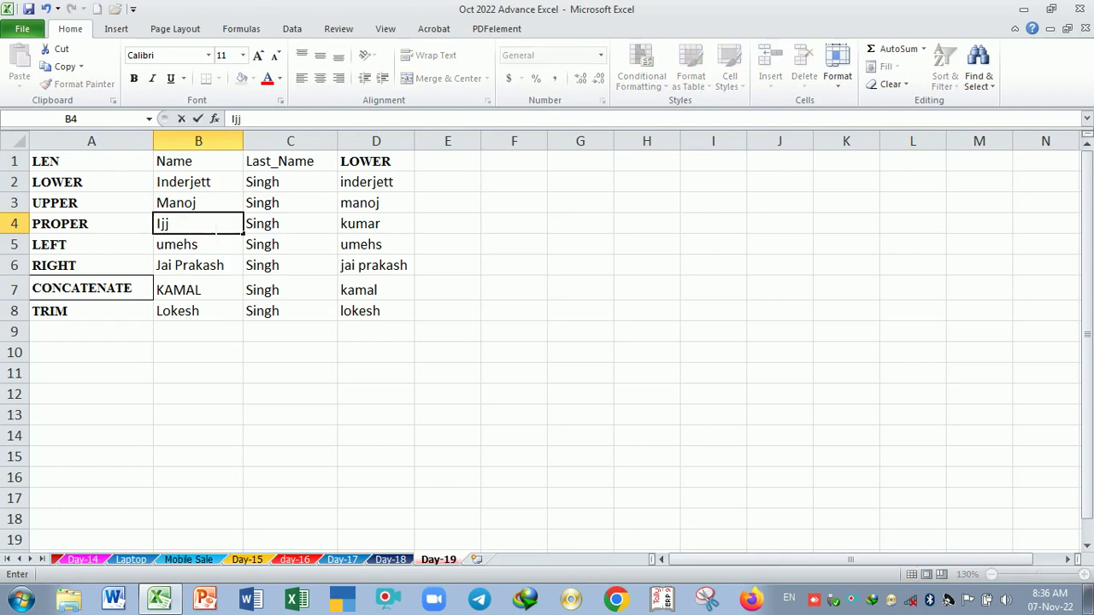
key("BackSpace")
type("manoh")
key("Return")
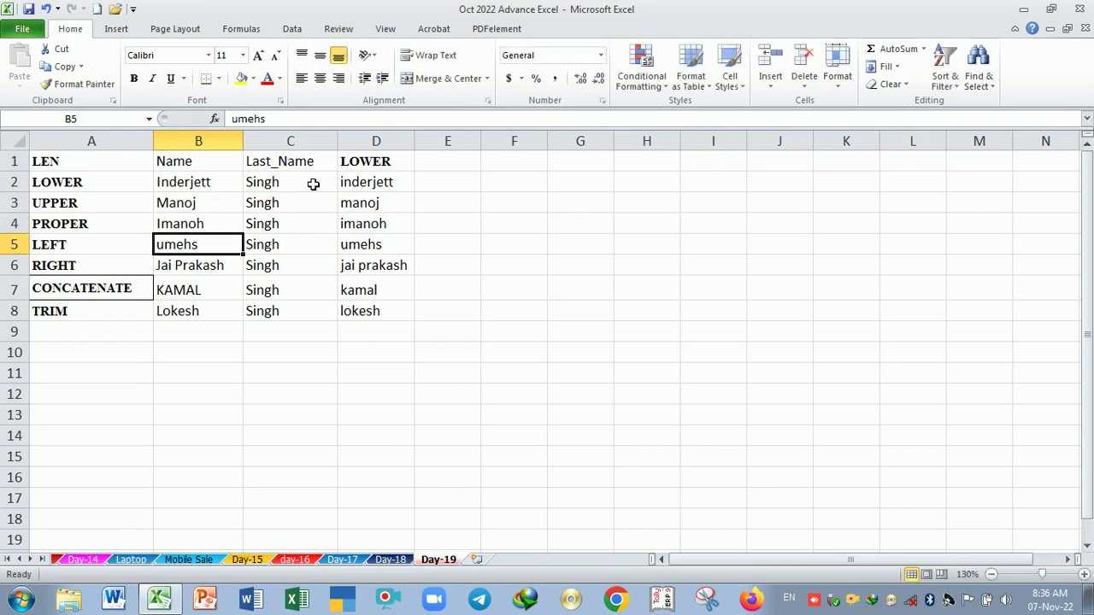
left_click_drag(366, 183, 371, 312)
left_click(370, 352)
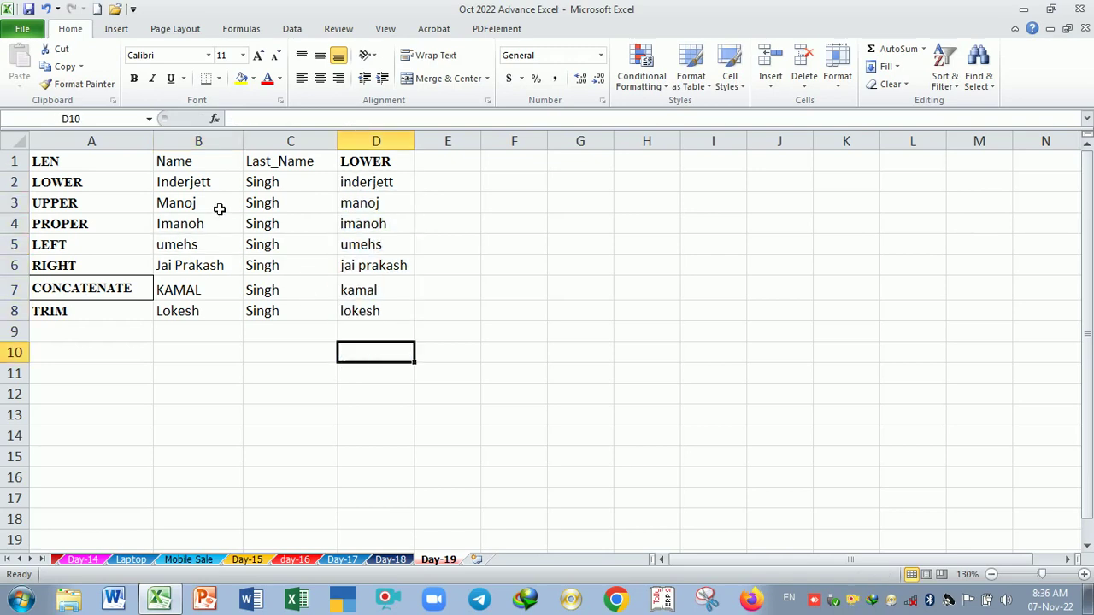
Copy the UPPER heading from A3 into E1
left_click_drag(373, 187, 371, 310)
left_click(102, 210)
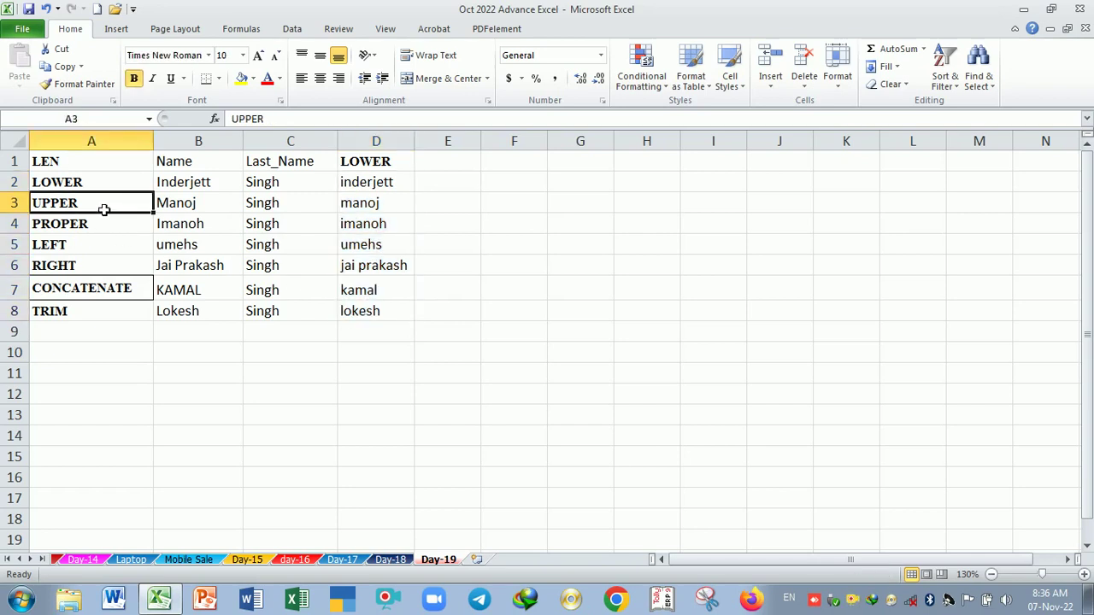
key("ctrl+c")
left_click(453, 166)
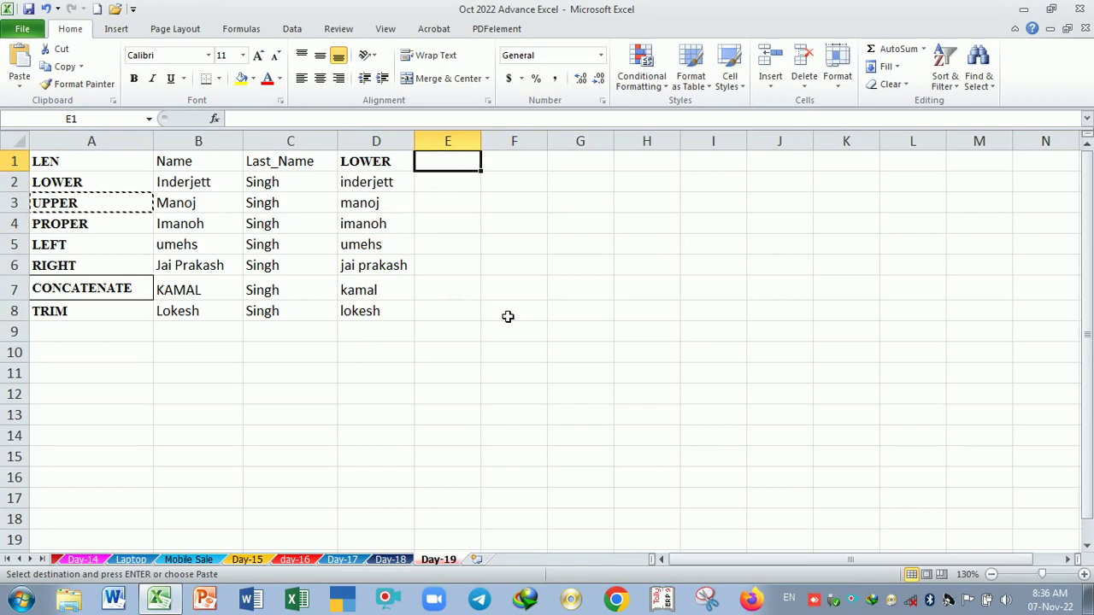
key("Return")
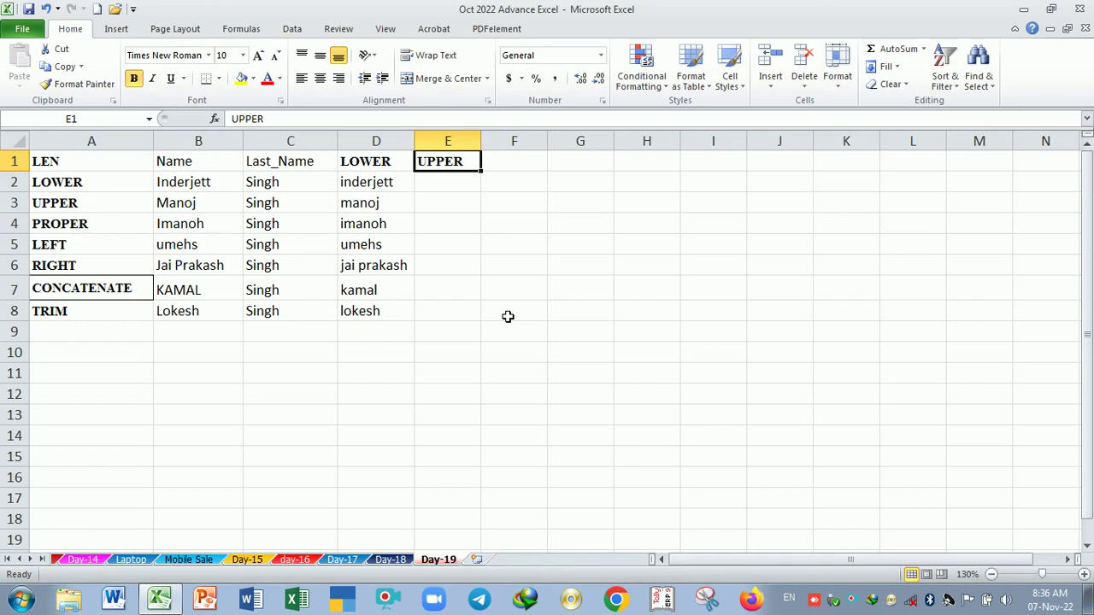
Enter =UPPER(B2) in E2 and widen column E to fit the converted name
key("Down")
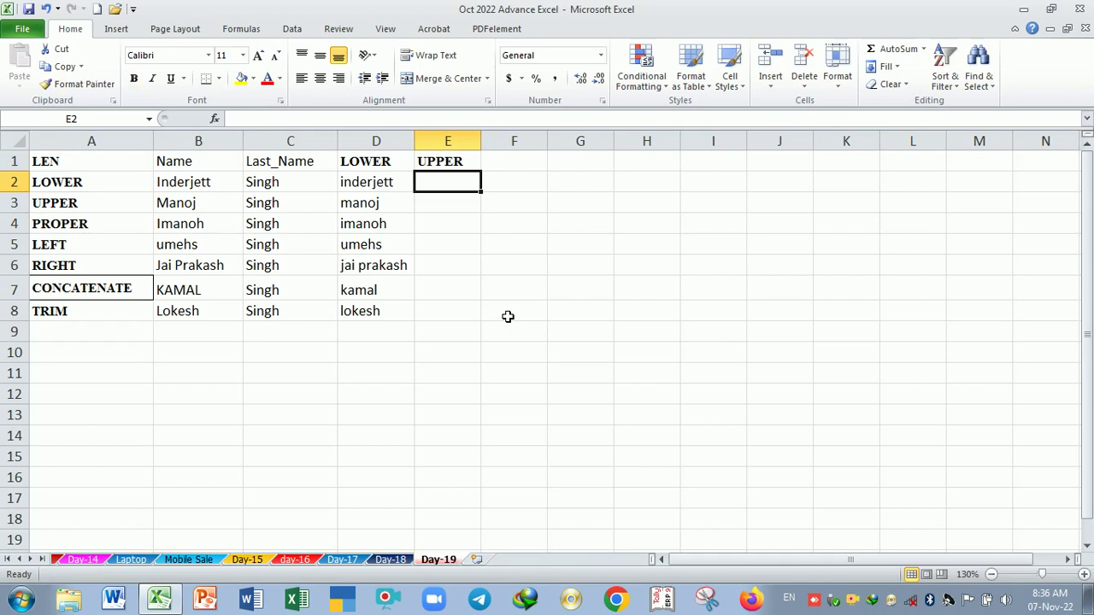
type("=upp")
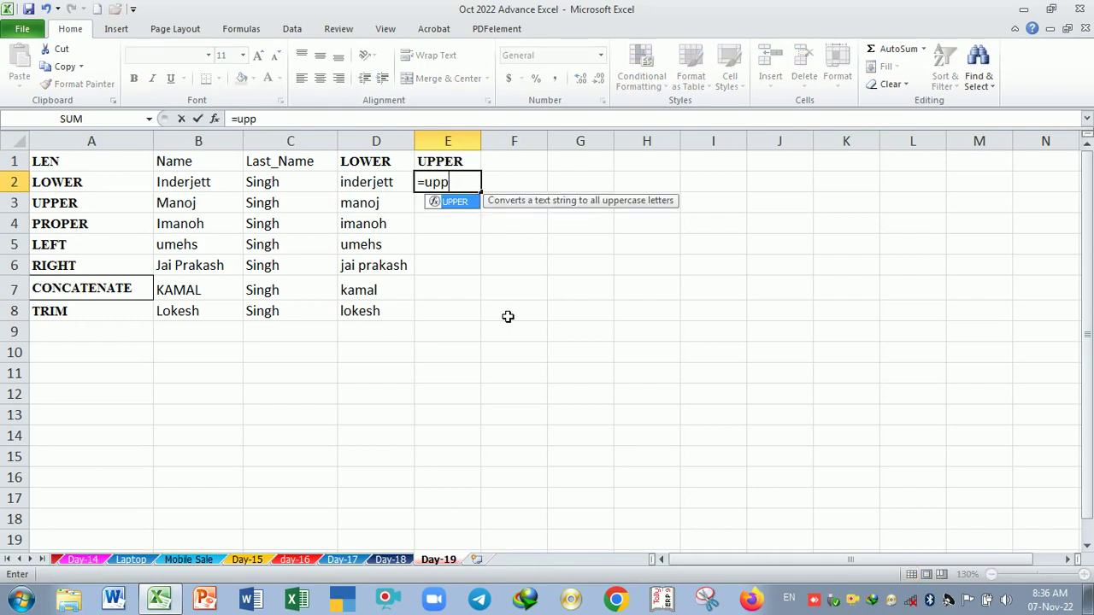
key("Tab")
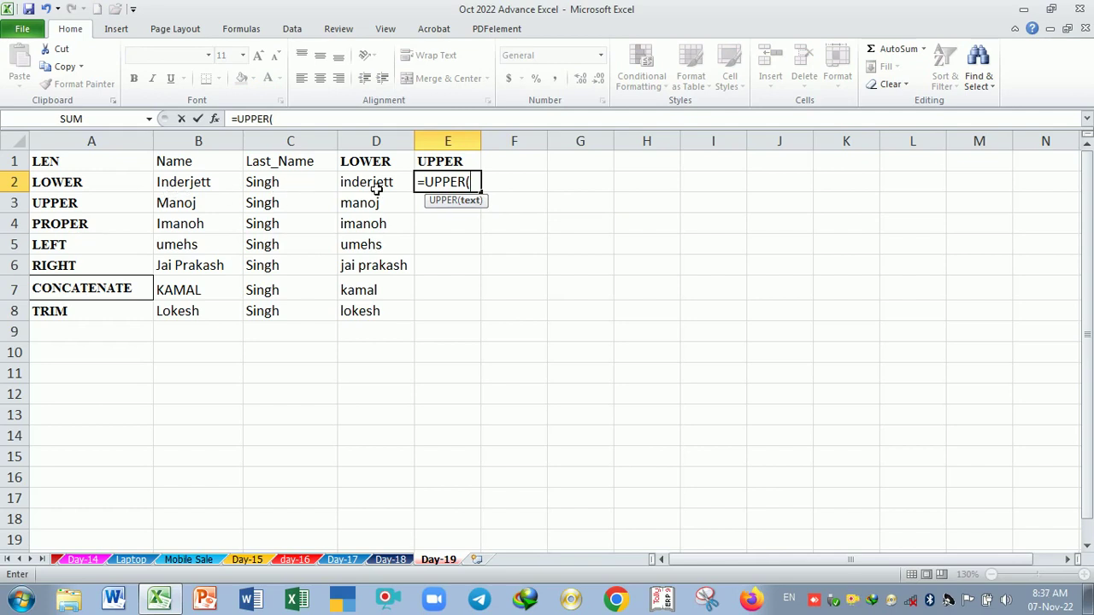
left_click(190, 187)
key("Return")
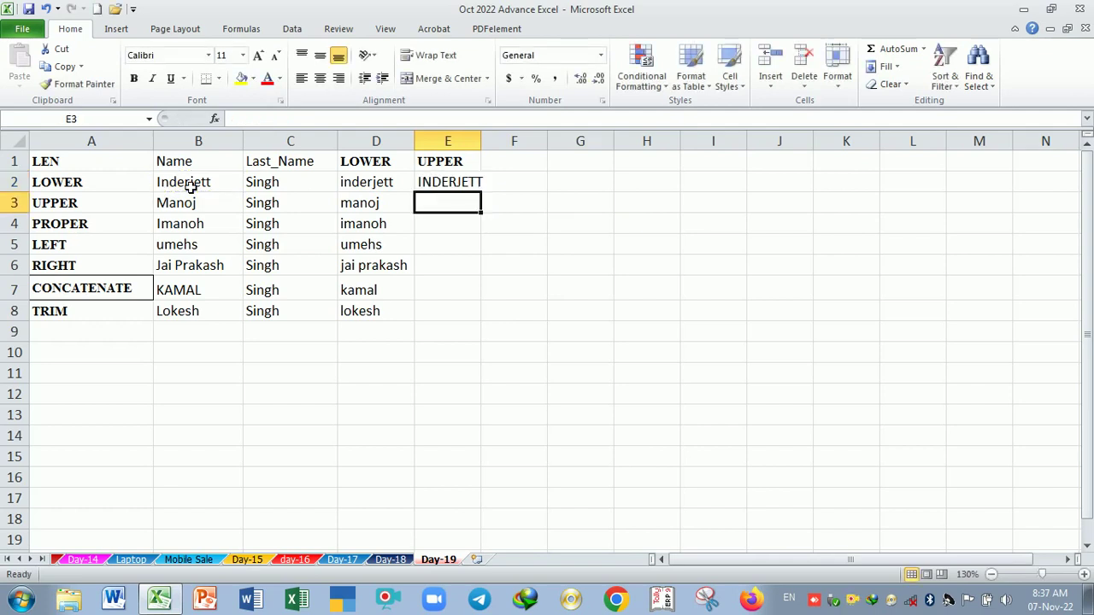
mouse_move(482, 140)
left_mouse_down()
mouse_move(519, 146)
mouse_move(500, 150)
left_mouse_up()
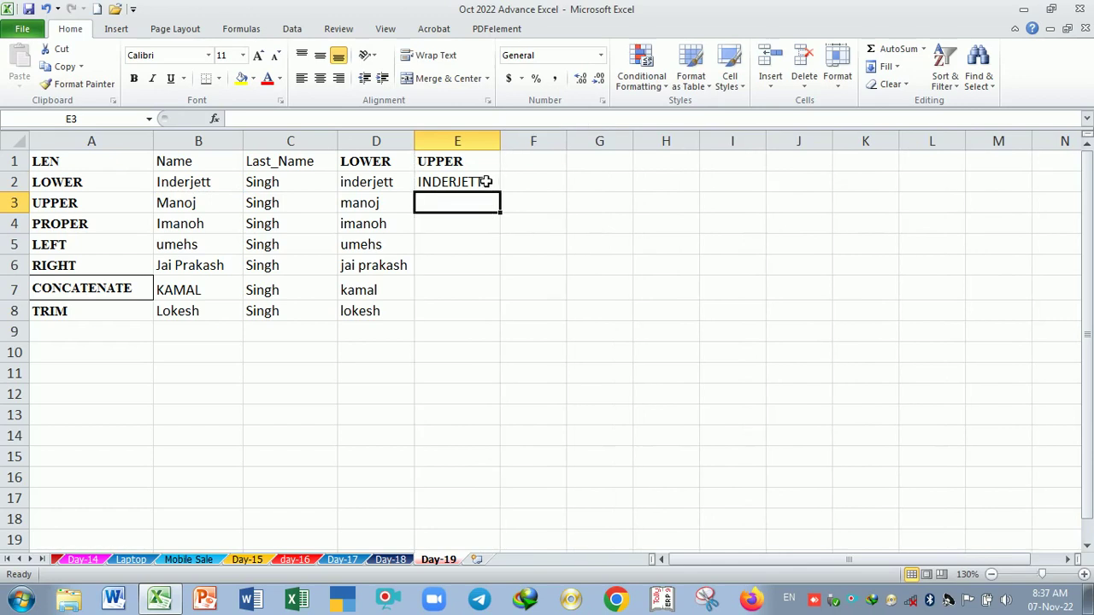
Try two ways of filling the UPPER formula from E2 down to E8, undoing each fill
left_click(475, 185)
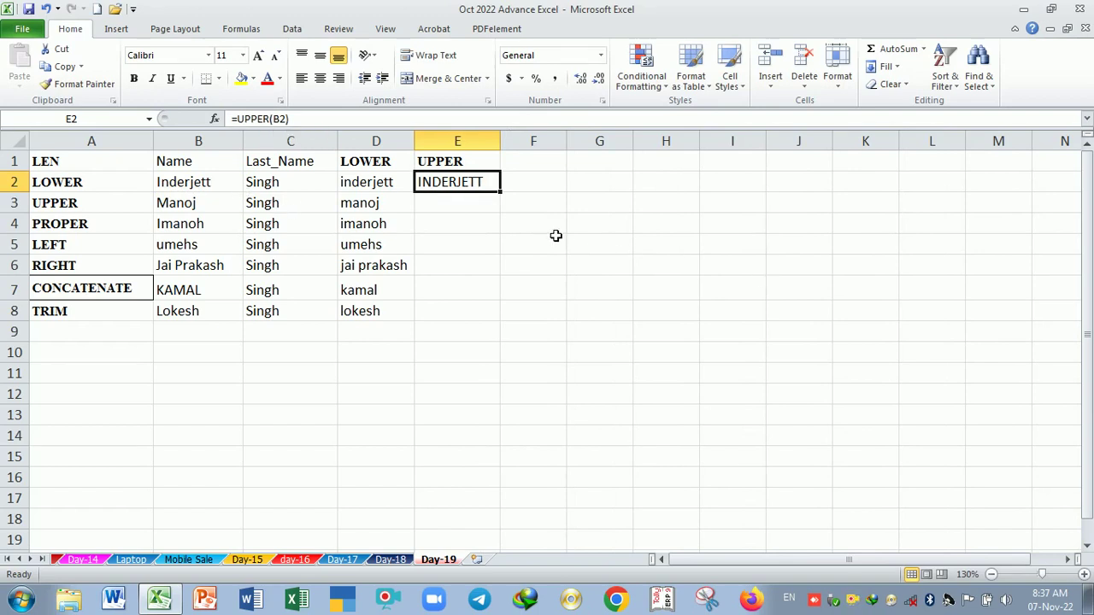
double_click(509, 197)
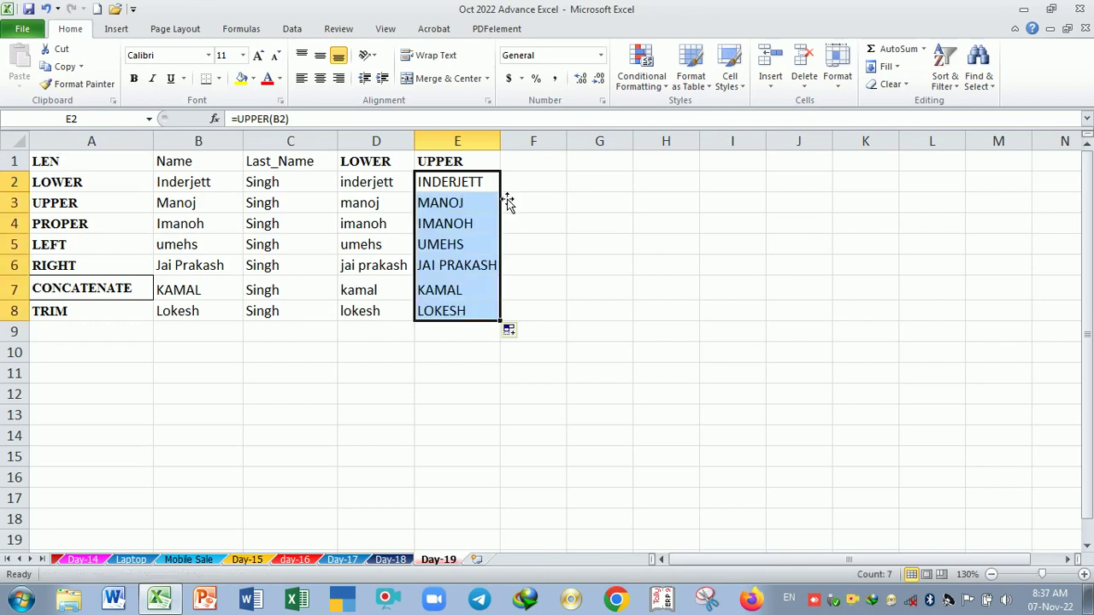
key("ctrl+z")
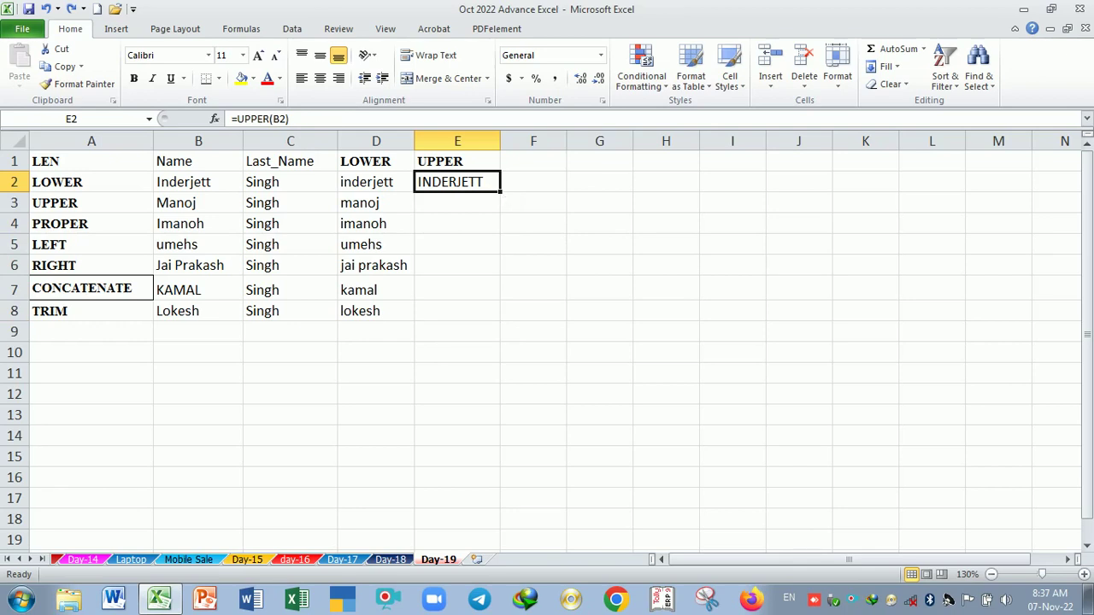
left_click_drag(508, 197, 497, 317)
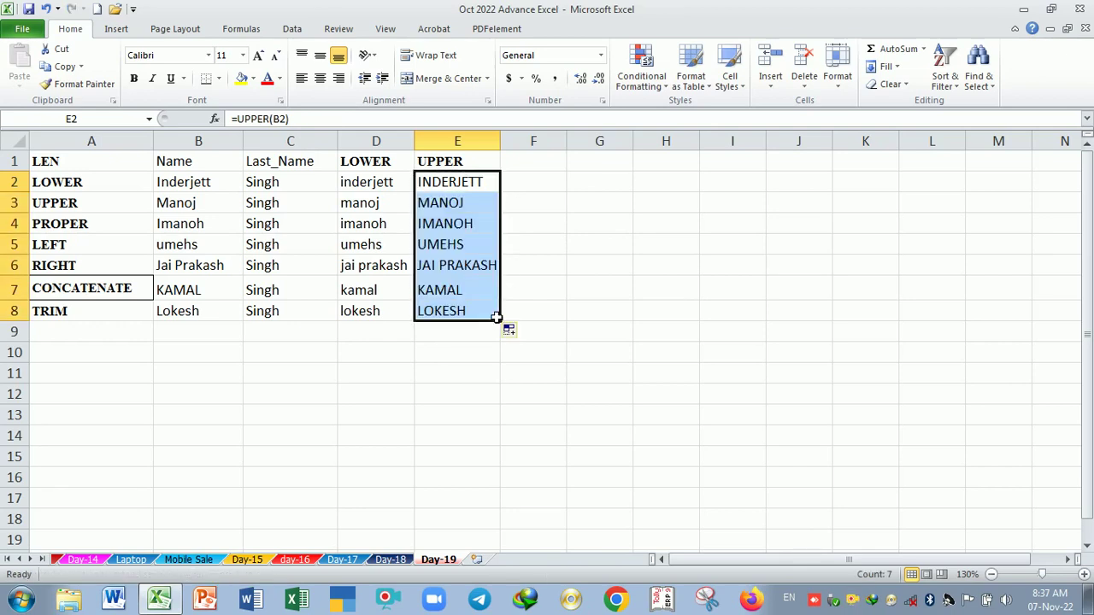
key("ctrl+z")
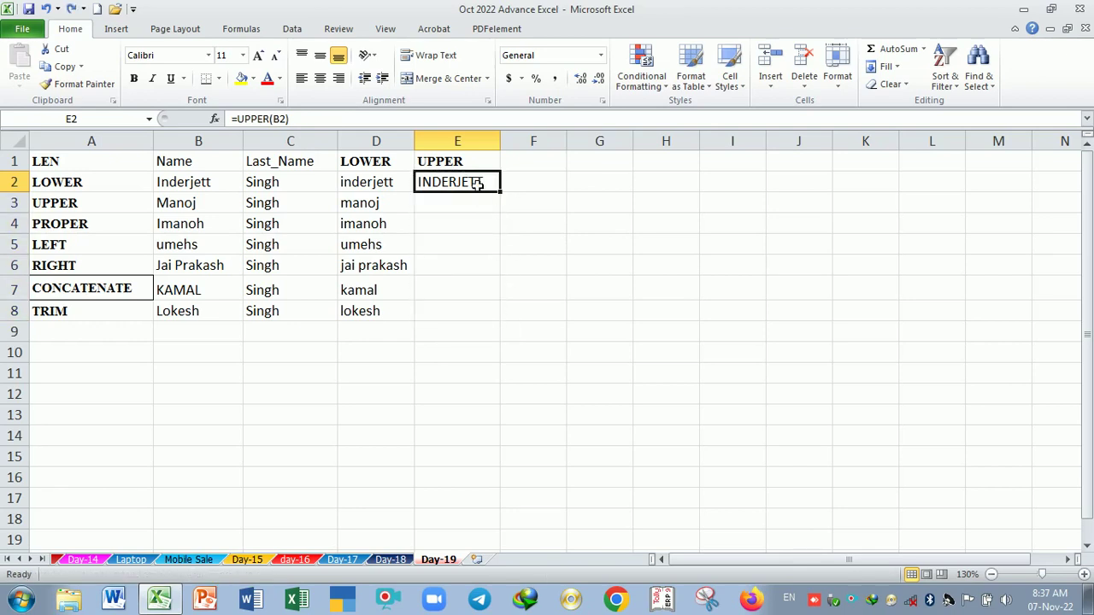
Fill the UPPER formula down the selected range E2:E8 and clear the copies below E2
left_click_drag(476, 184, 469, 315)
key("ctrl+d")
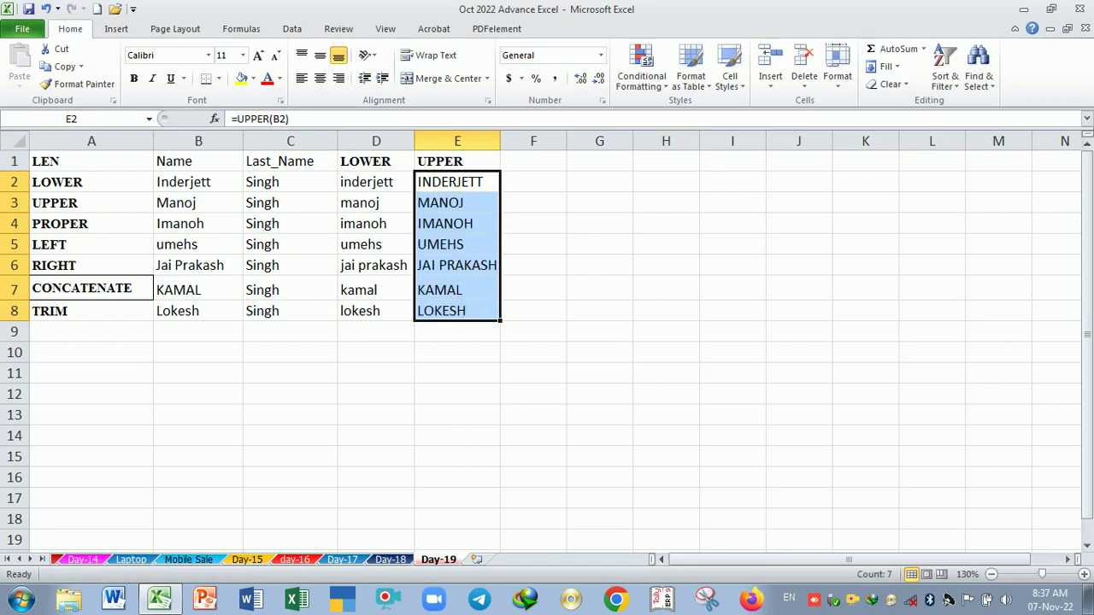
left_click(472, 351)
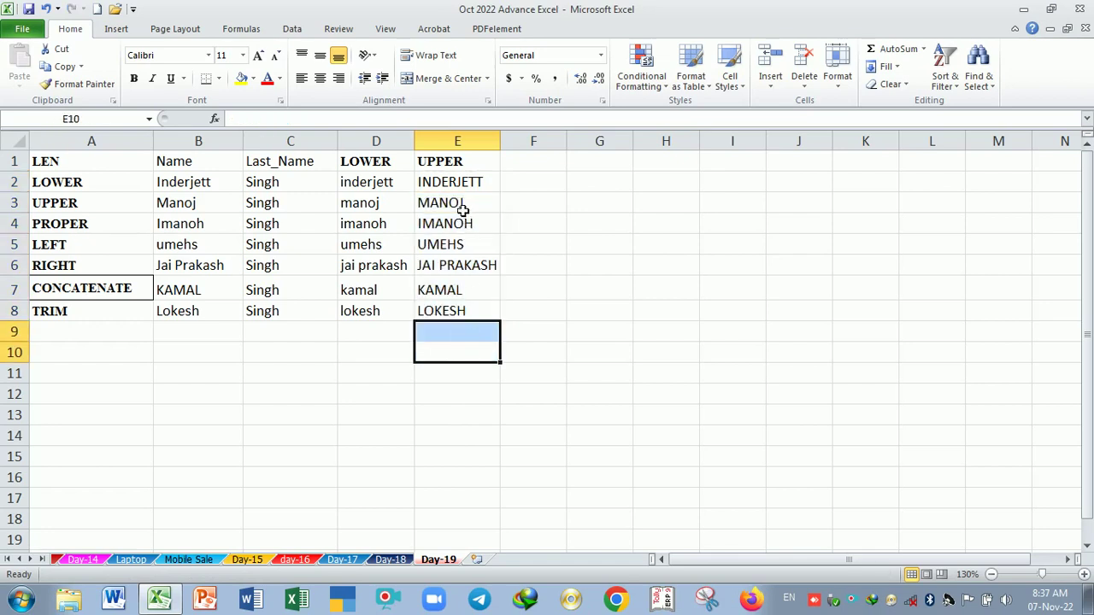
left_click_drag(464, 212, 464, 327)
key("Delete")
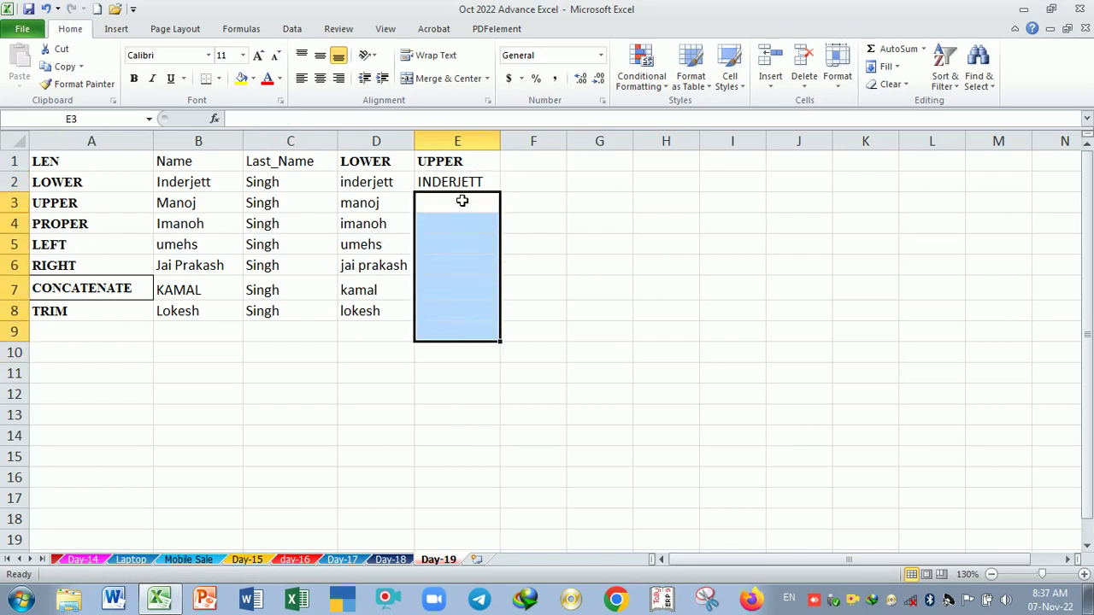
Clear E2:E8, enter =UPPER(B2) into the whole range at once and review the filled cells
left_click_drag(463, 186, 456, 313)
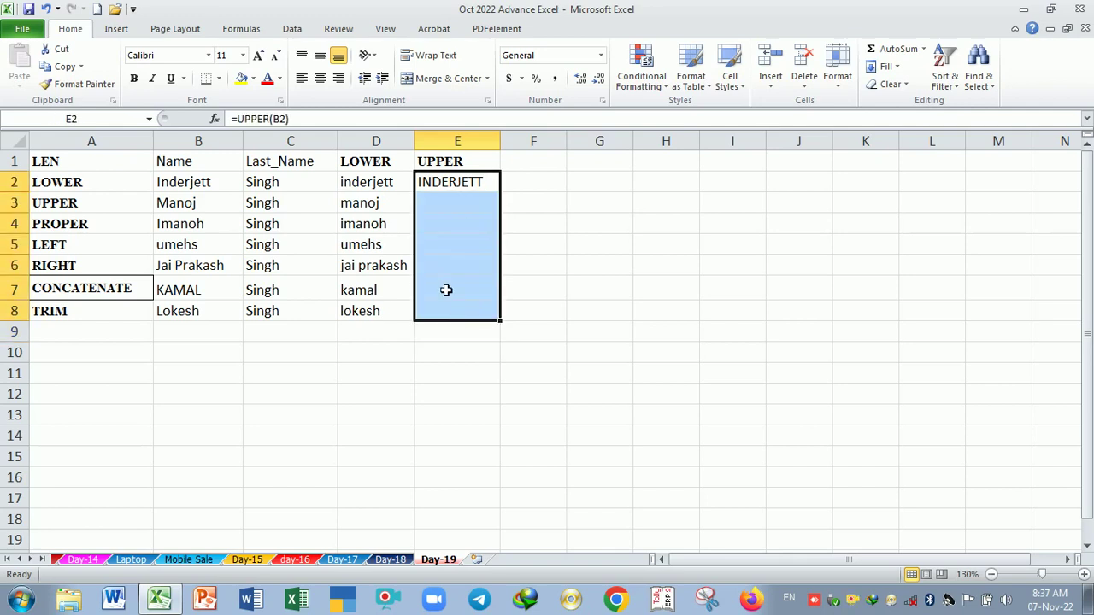
key("Delete")
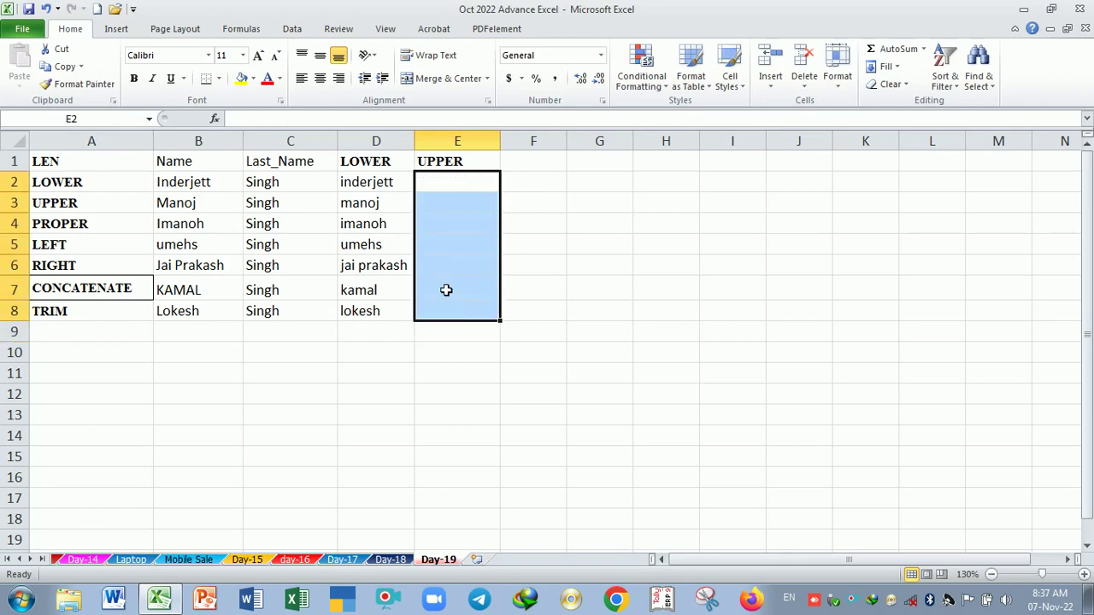
type("=up")
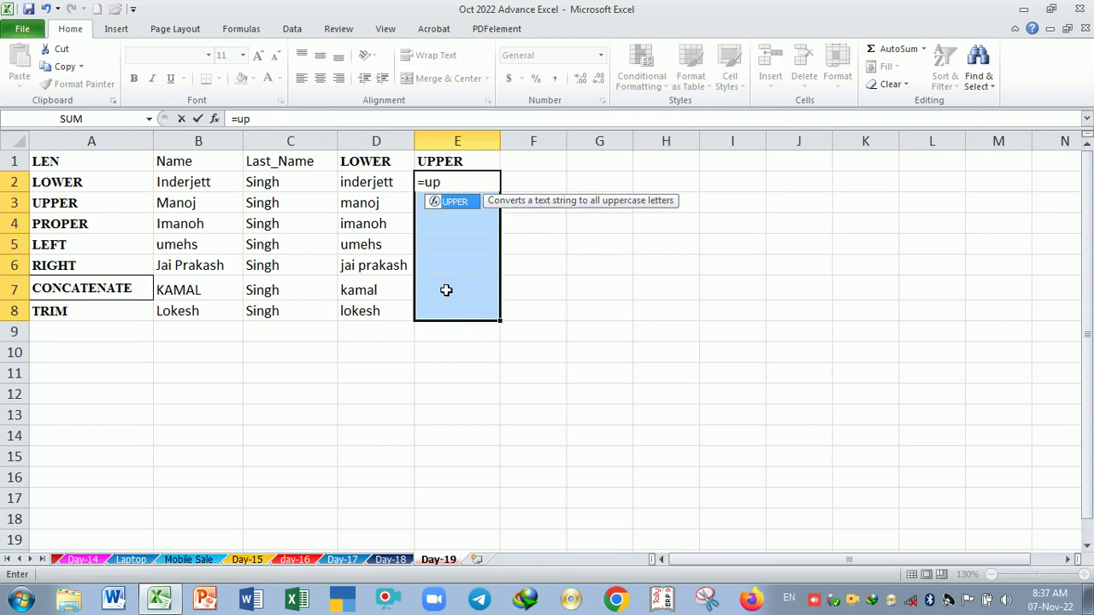
key("Tab")
left_click(214, 183)
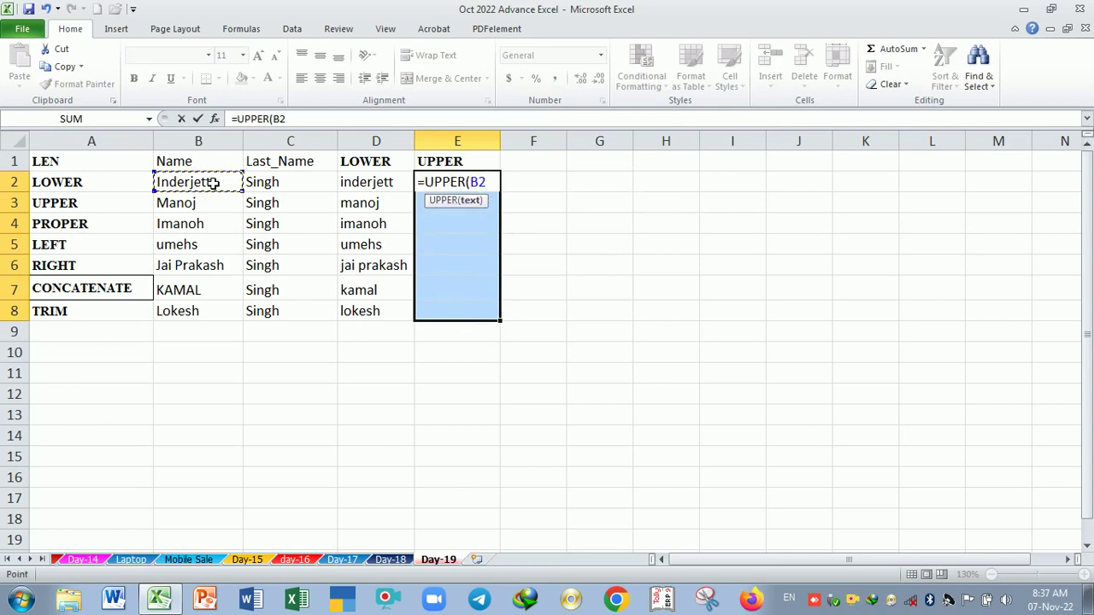
key("ctrl+Return")
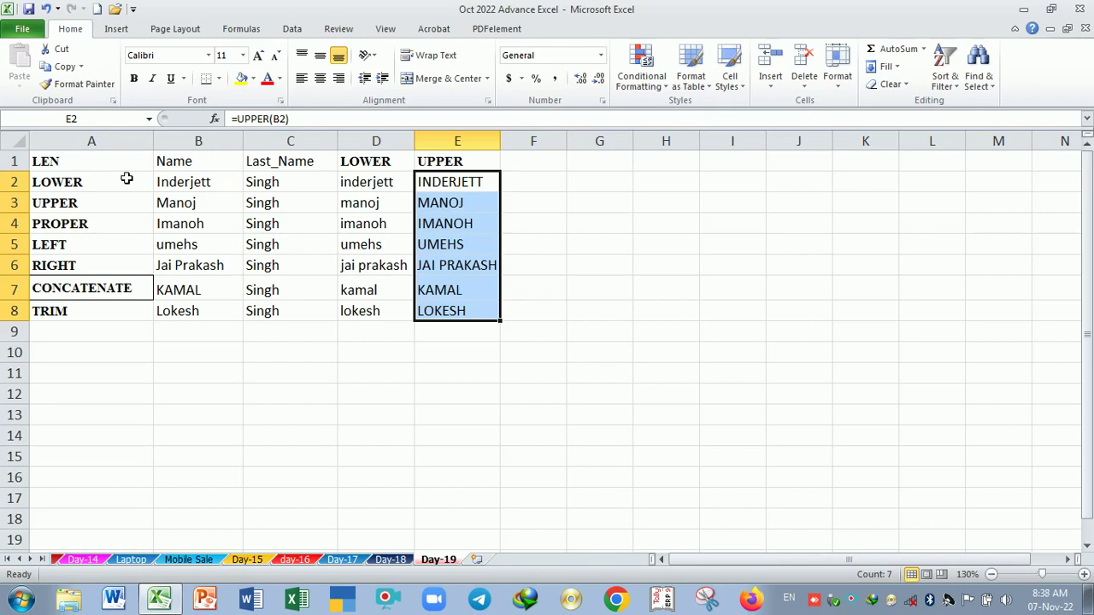
left_click(468, 185)
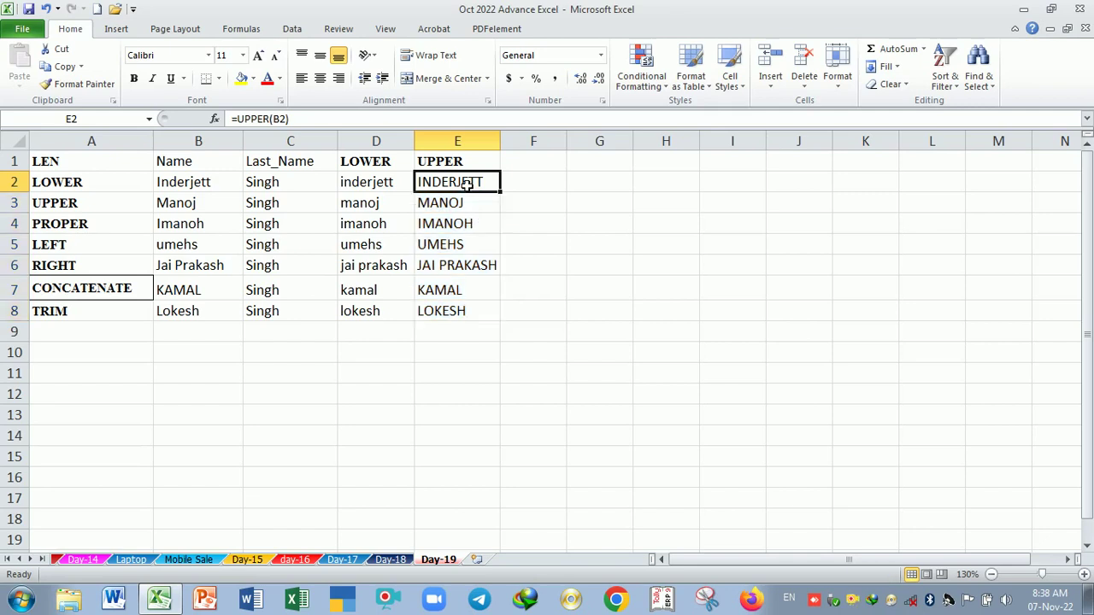
left_click_drag(468, 185, 484, 311)
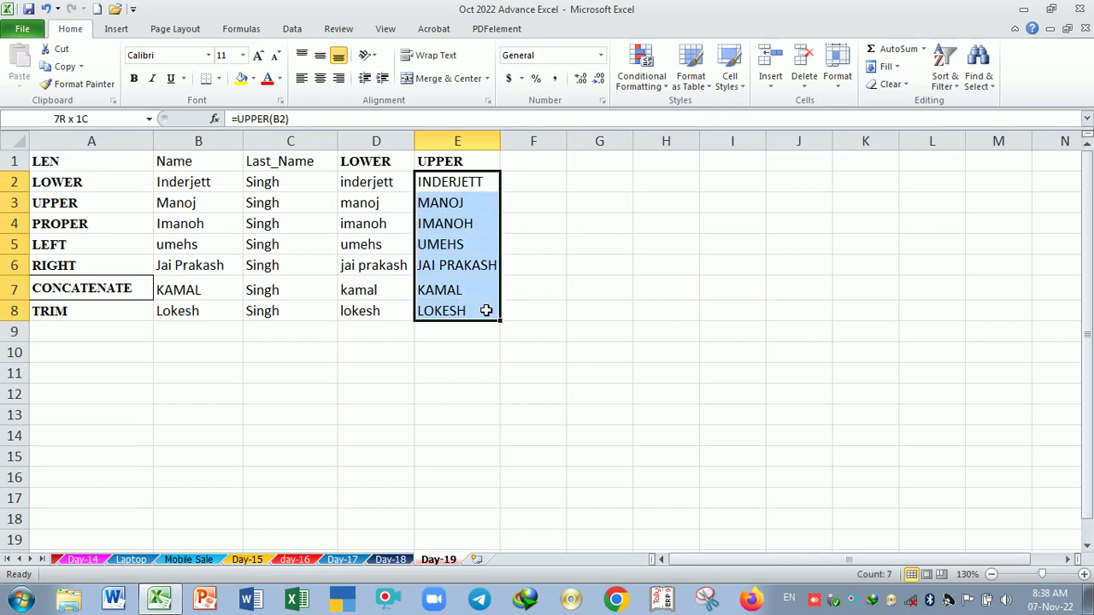
Copy the PROPER heading from A4 into F1
left_click(88, 229)
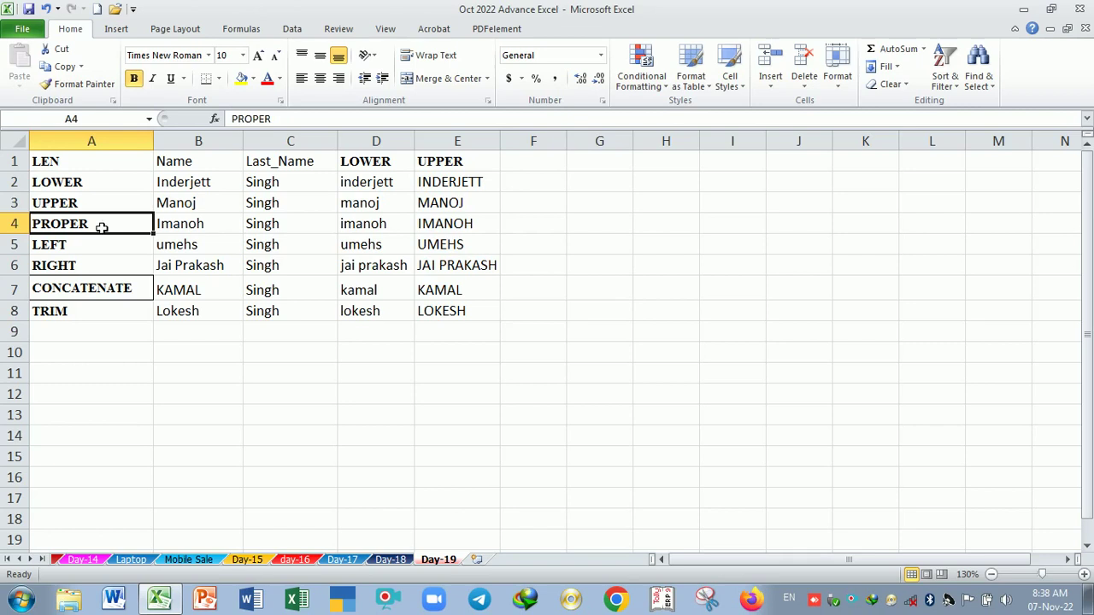
key("ctrl+c")
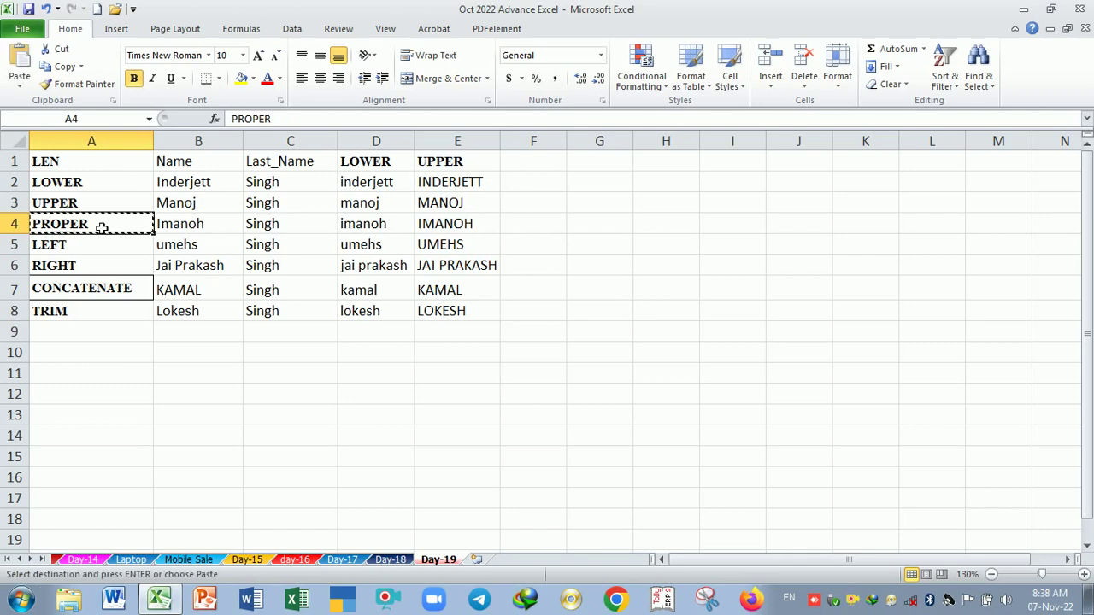
left_click(527, 168)
key("Return")
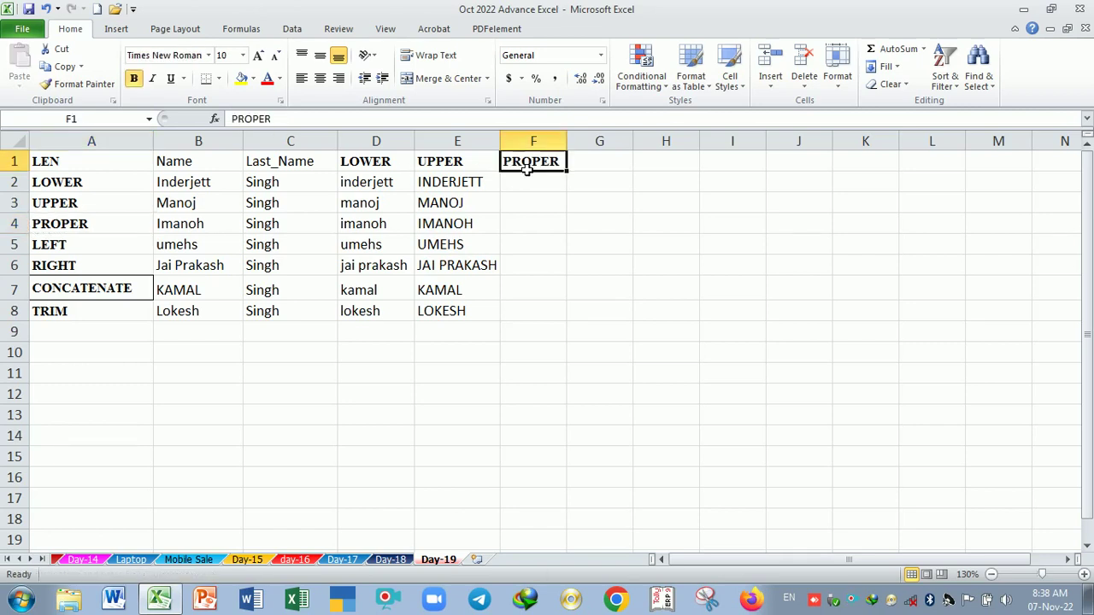
Enter =PROPER(B2) in F2 to capitalise the first letter of the name in B2
key("Down")
type("=")
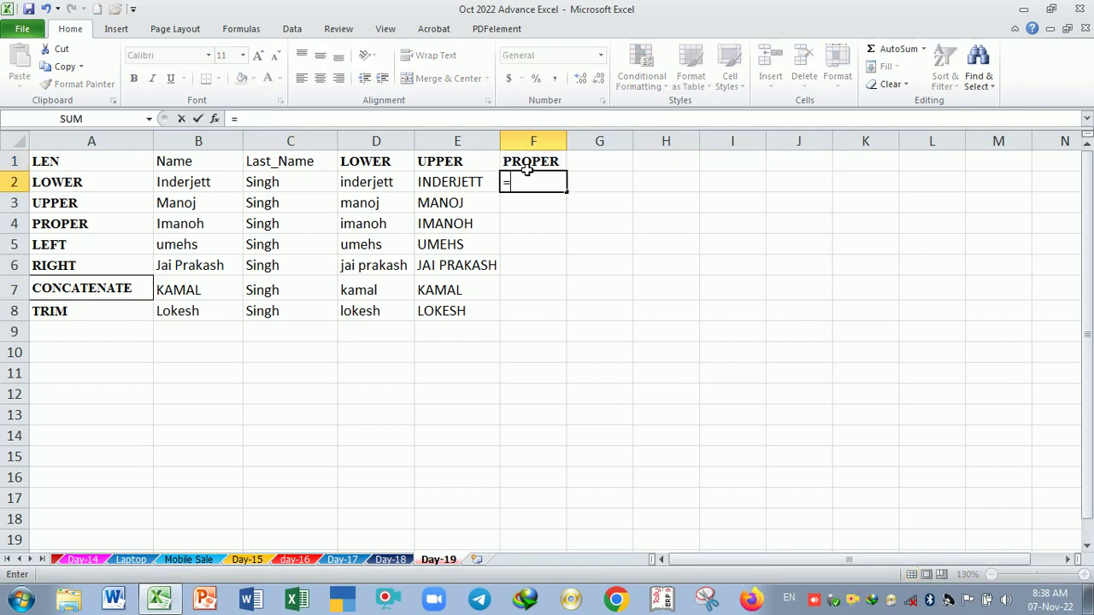
type("po")
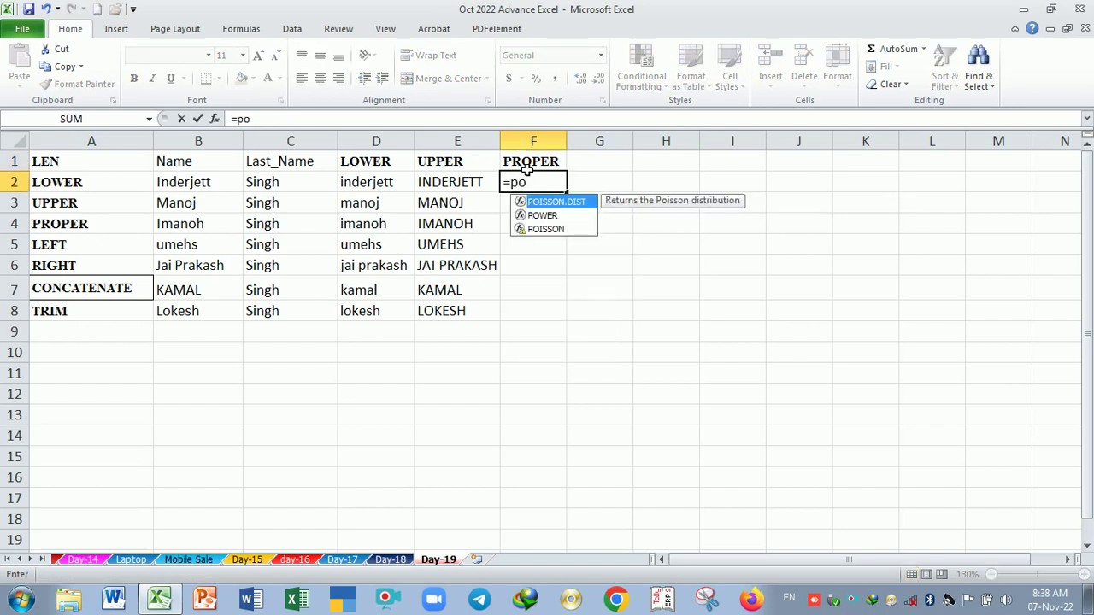
key("BackSpace")
type("ro")
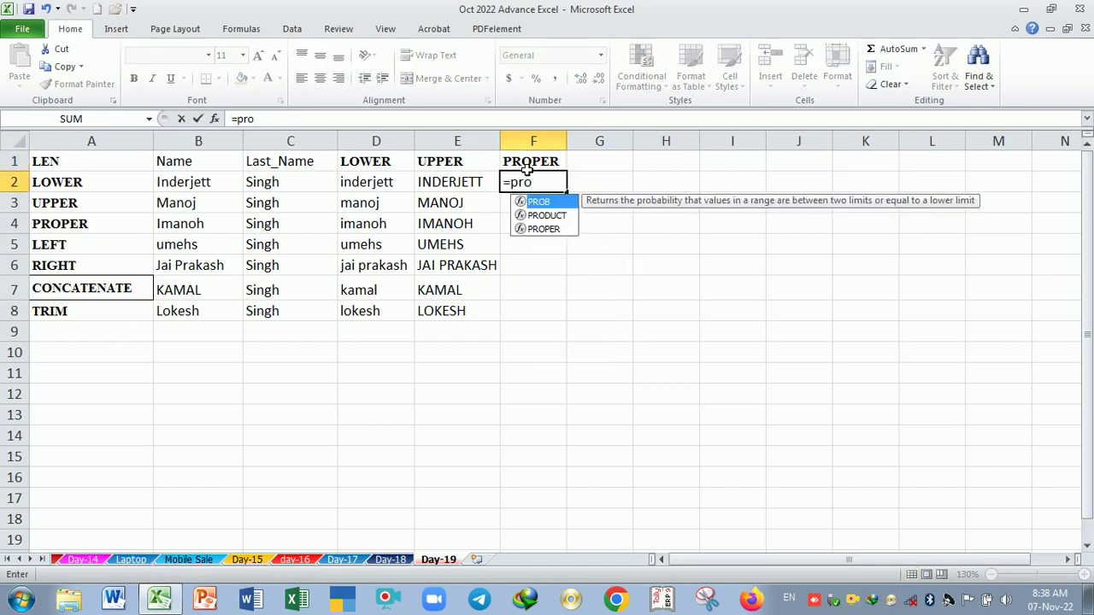
key("Tab")
key("BackSpace")
key("BackSpace")
key("BackSpace")
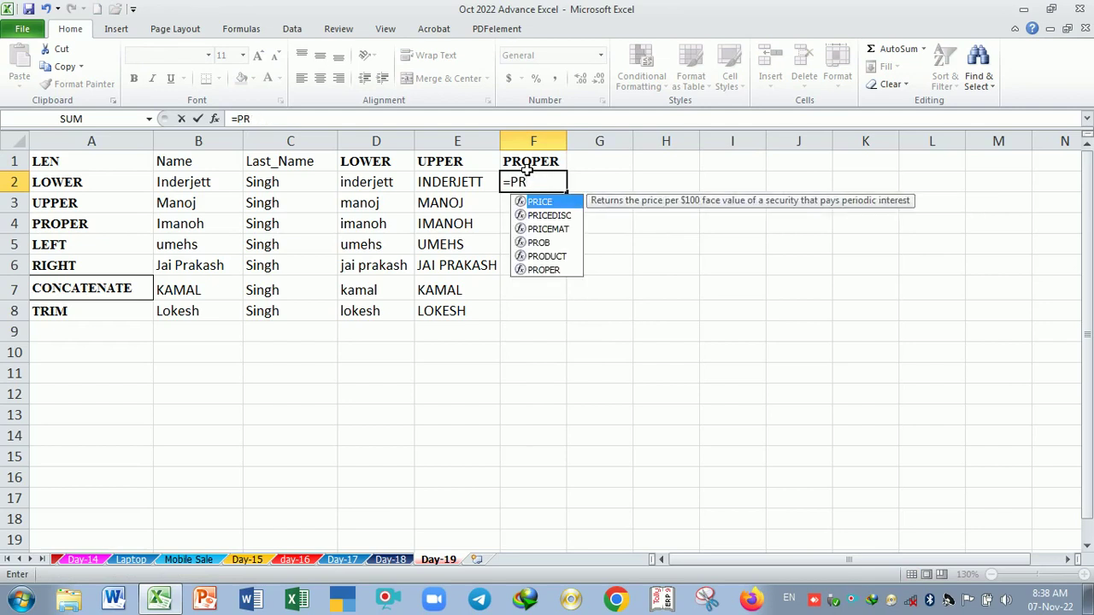
double_click(544, 270)
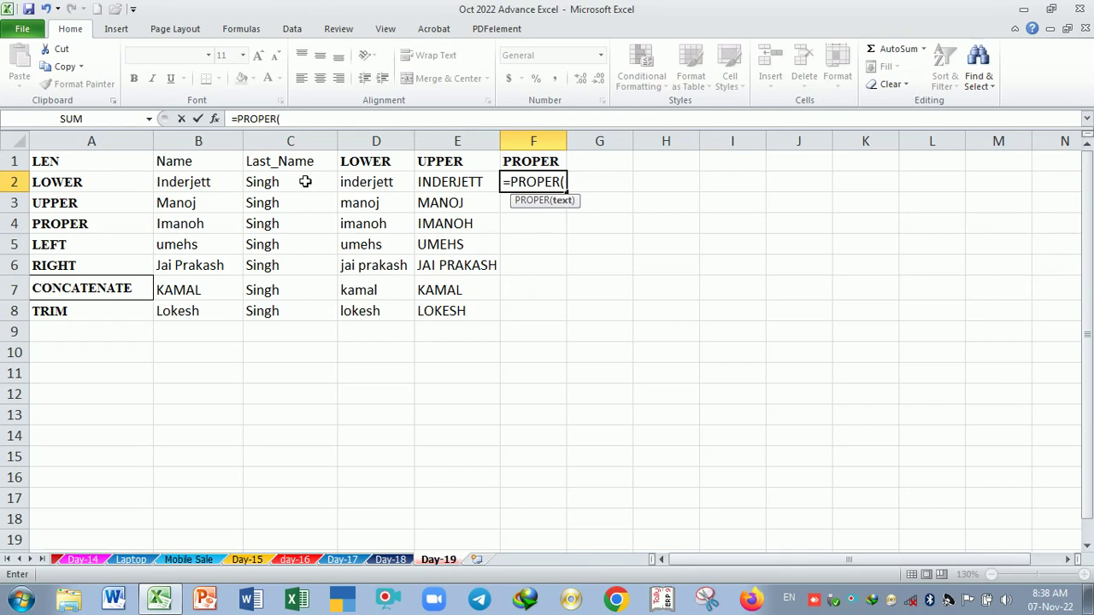
left_click(188, 187)
type(")")
key("Return")
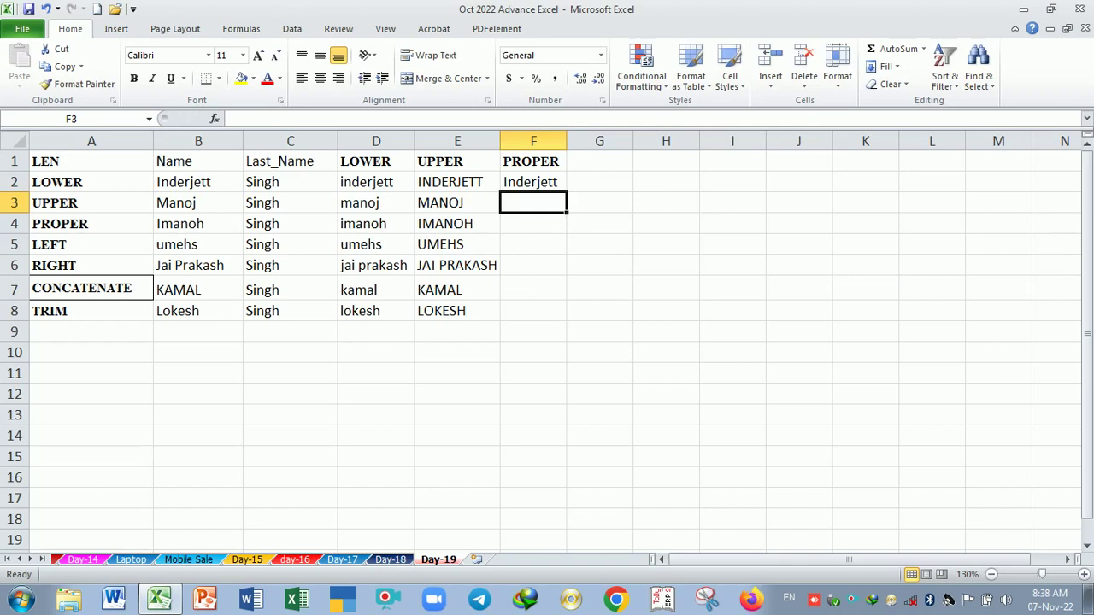
Fill the PROPER formula from F2 down to F8 and narrow column F
left_click(545, 186)
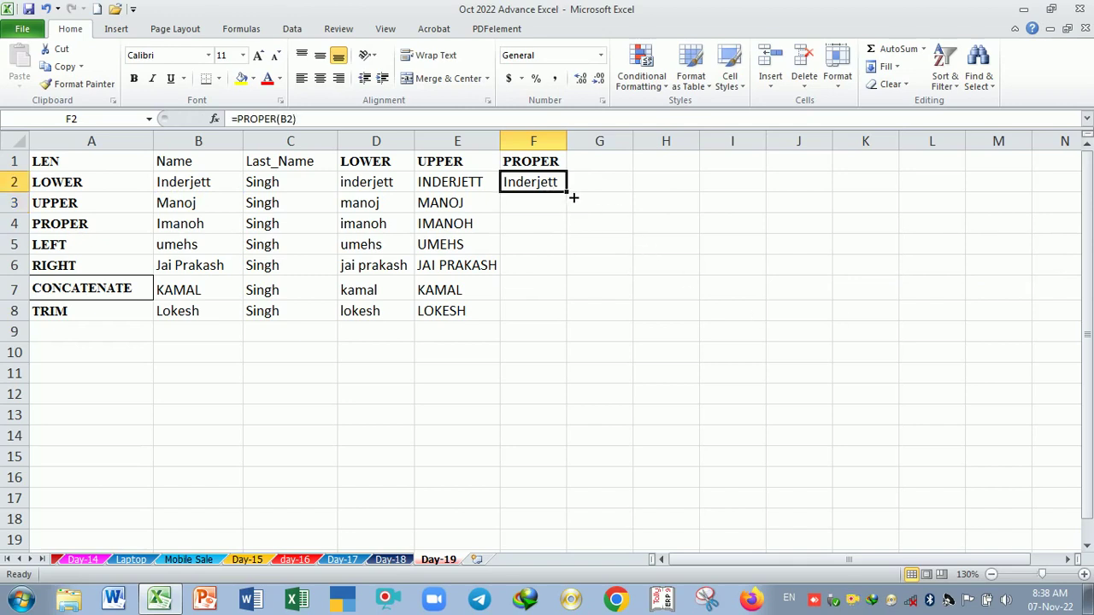
double_click(573, 197)
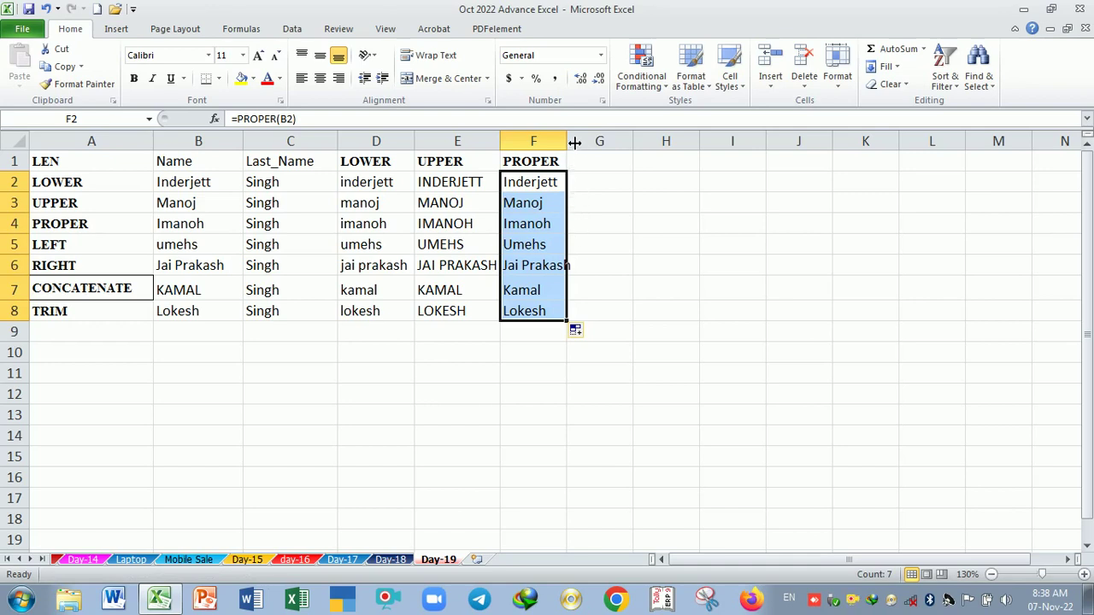
left_click_drag(574, 142, 537, 147)
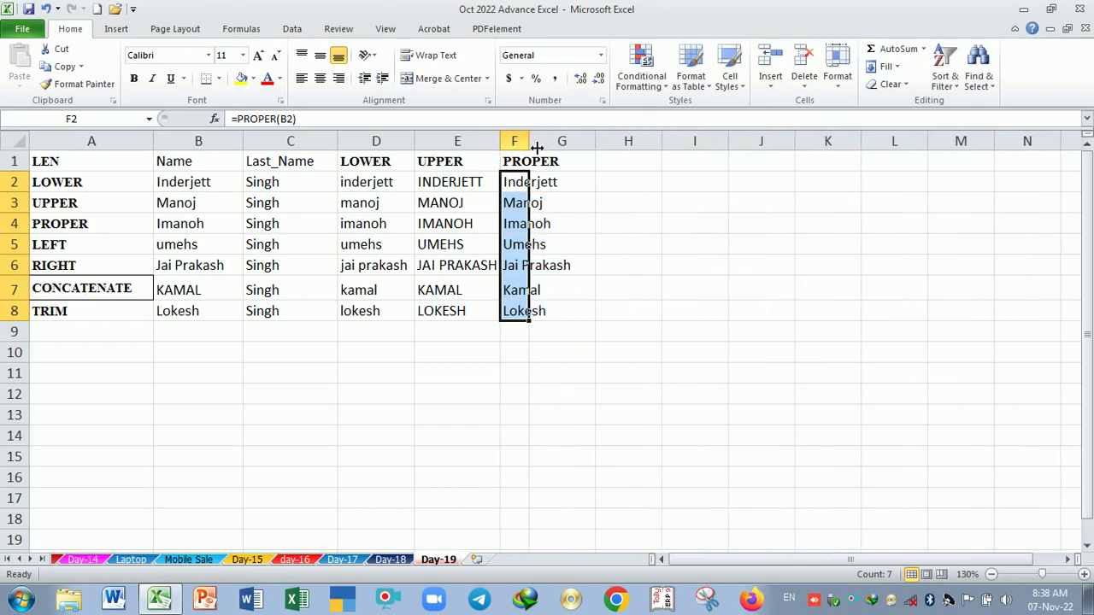
Autofit column F to its contents and review the PROPER results in F1:F8
double_click(536, 147)
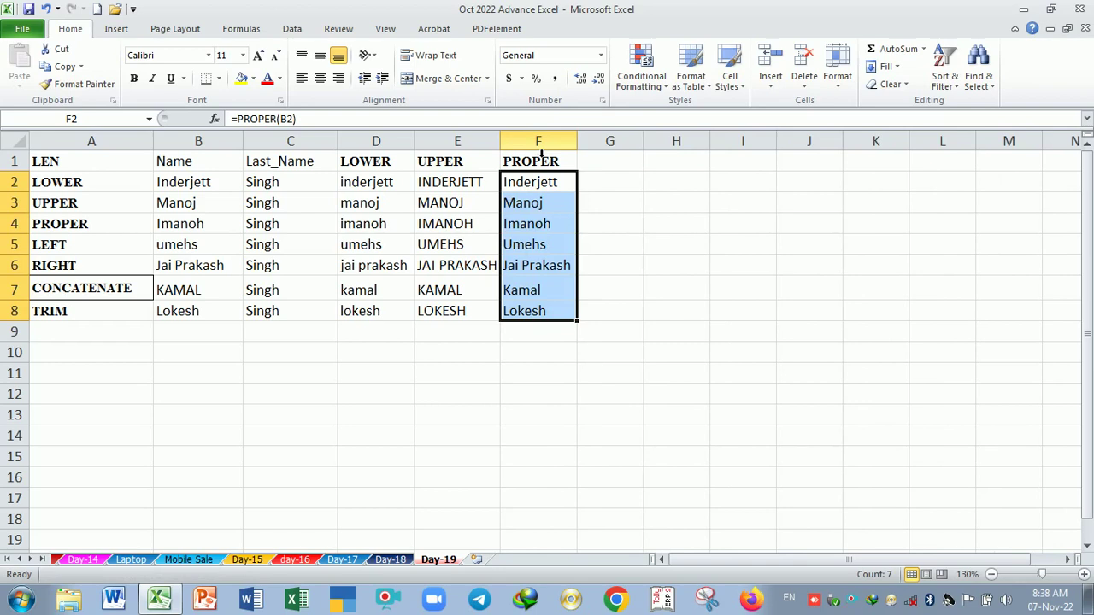
left_click(655, 353)
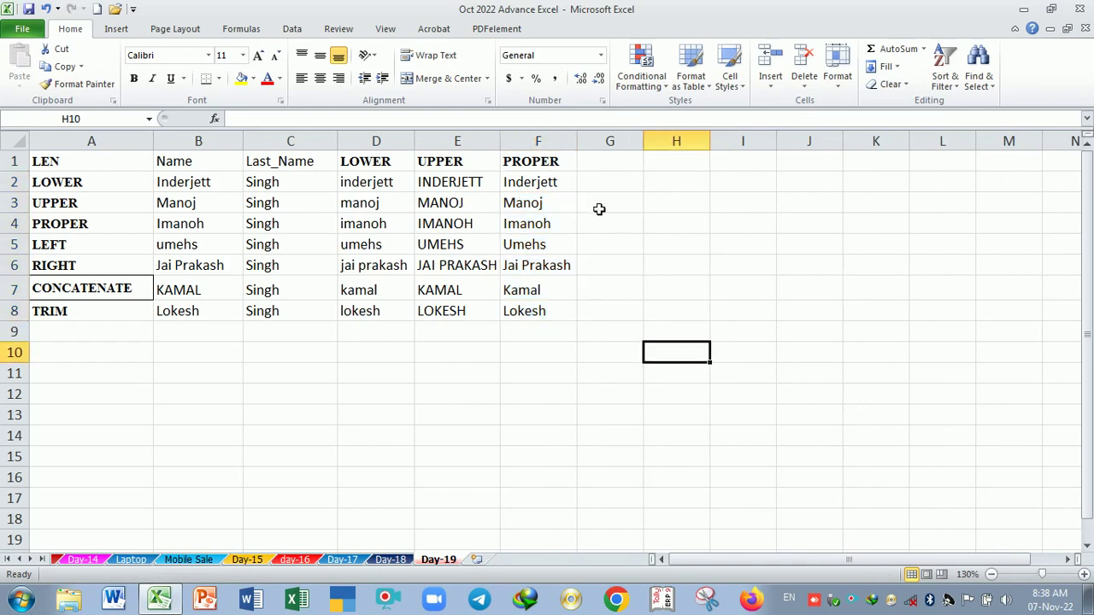
mouse_move(588, 146)
left_mouse_down()
mouse_move(567, 152)
mouse_move(590, 142)
mouse_move(580, 145)
left_mouse_up()
double_click(580, 145)
left_click_drag(544, 160, 557, 311)
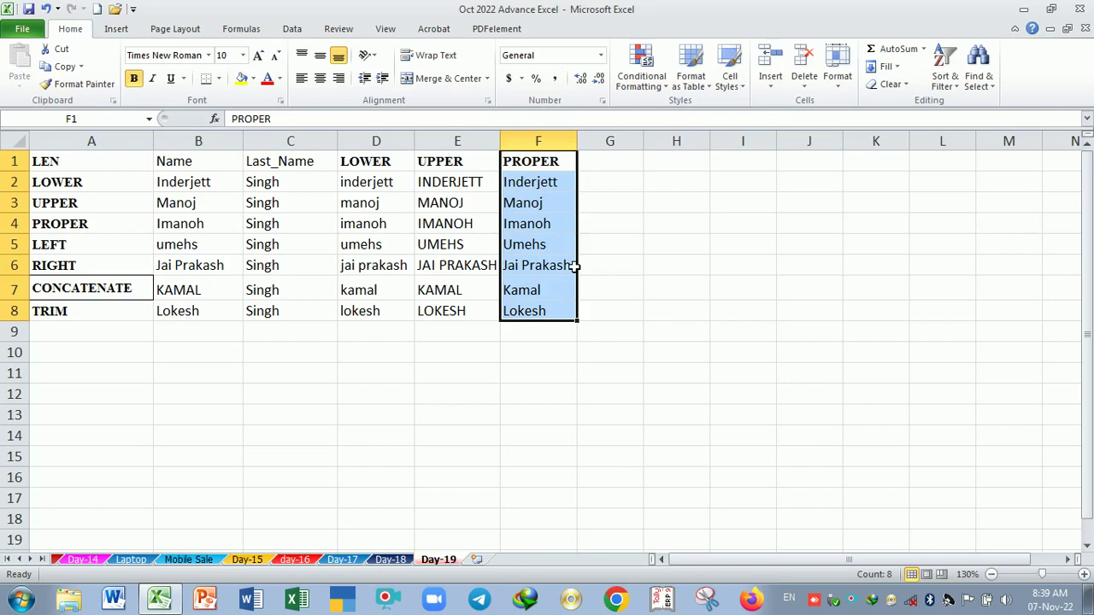
left_click(571, 265)
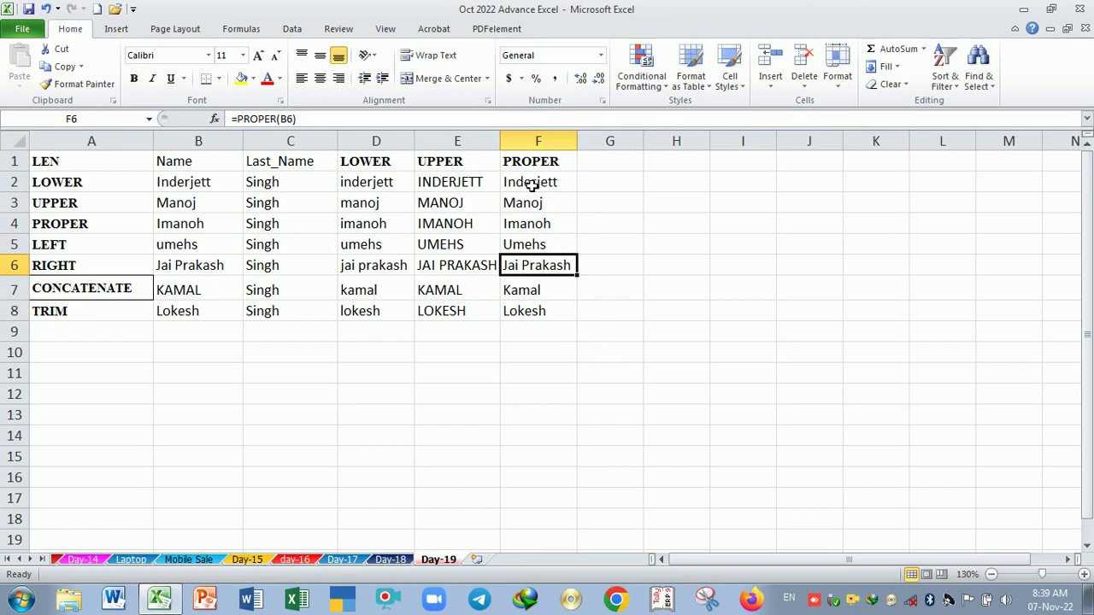
Try to copy the PROPER formulas from F2:F8 directly over the names in B2:B8, and undo the paste
left_click_drag(199, 183, 207, 312)
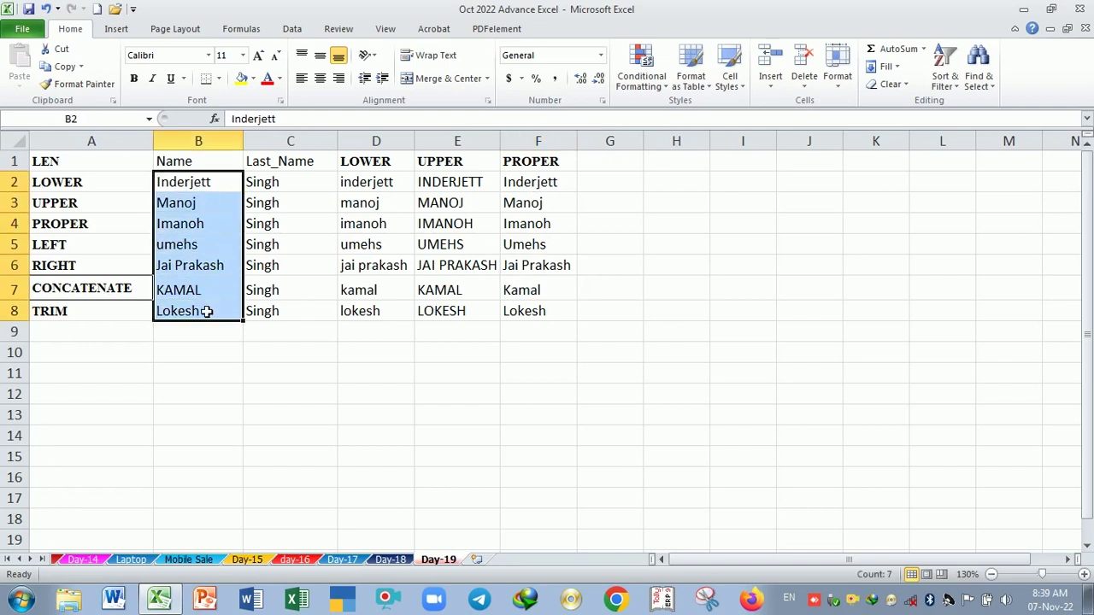
left_click(530, 189)
left_click_drag(530, 188, 541, 313)
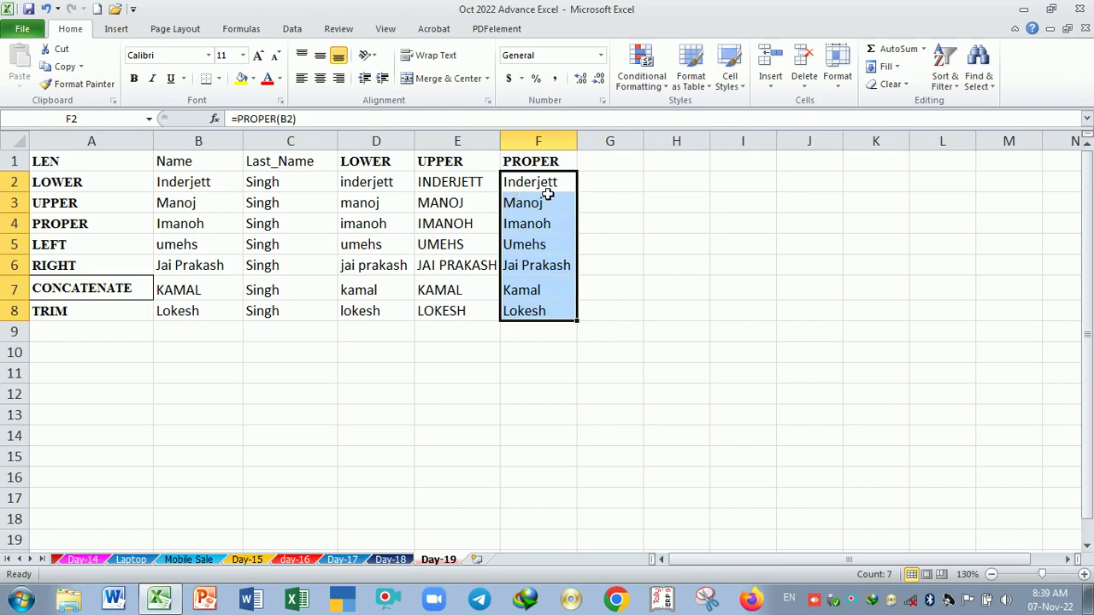
key("ctrl+c")
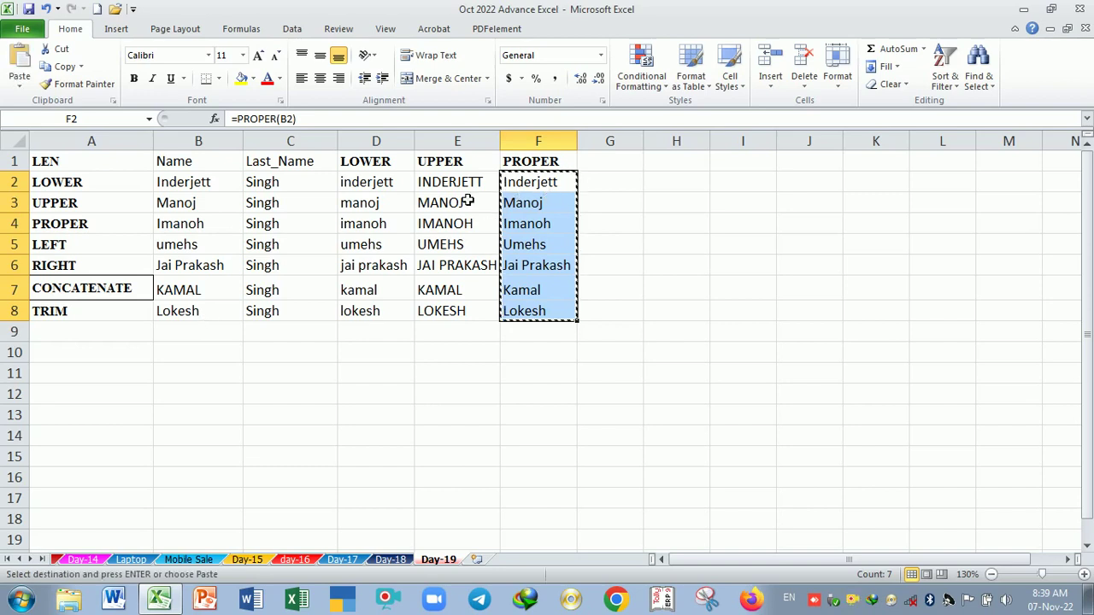
left_click(210, 187)
key("Return")
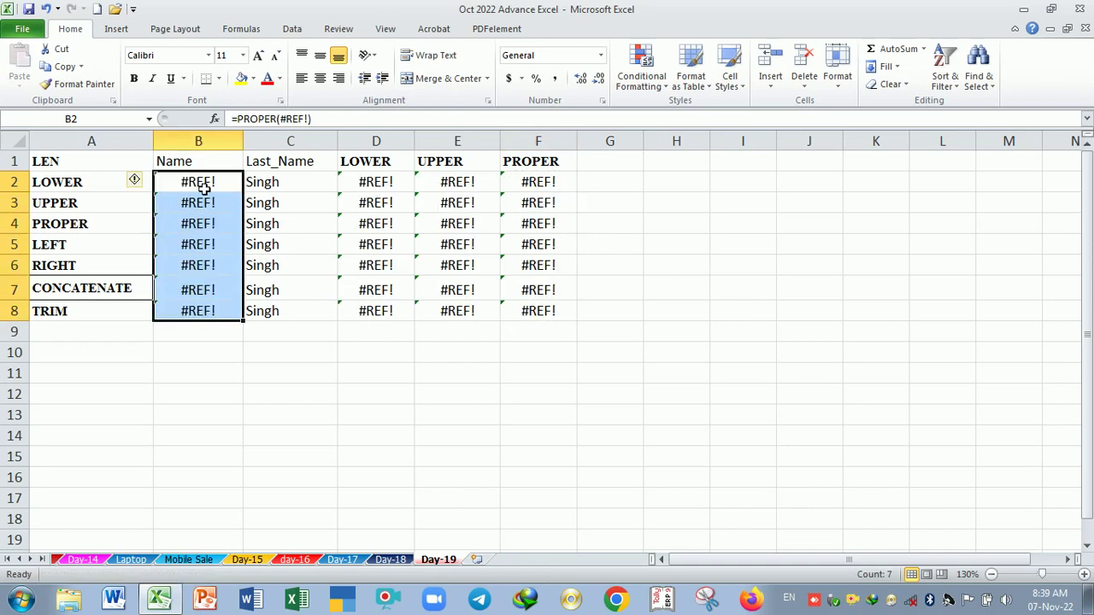
key("ctrl+z")
left_click_drag(198, 182, 216, 322)
left_click(336, 378)
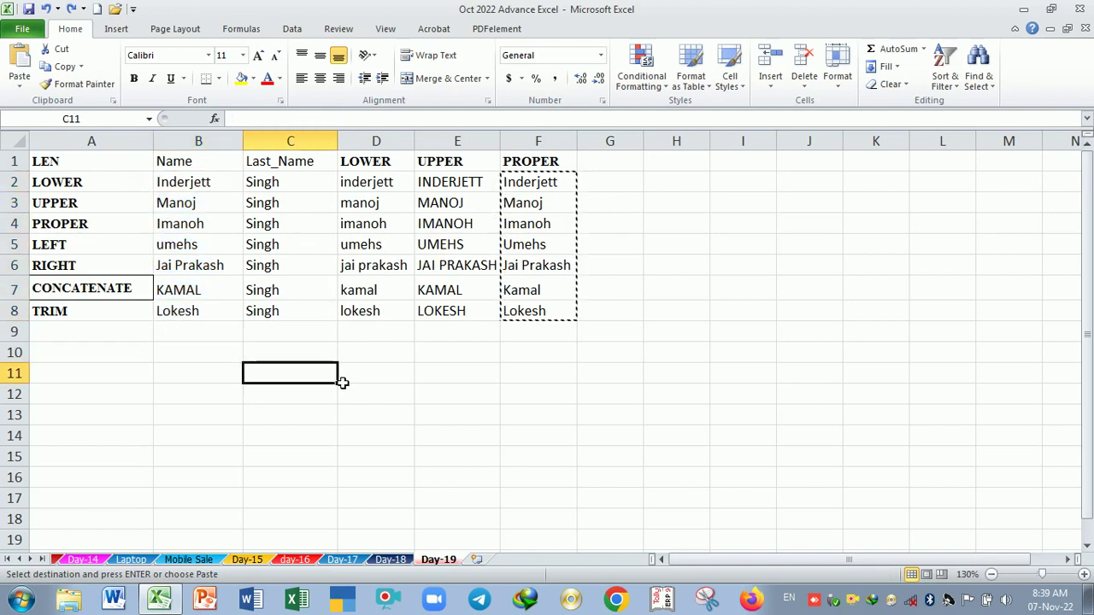
Copy the PROPER results in F2:F8 and paste them as values over the original names starting at B2
left_click(550, 182)
left_click_drag(550, 183, 554, 309)
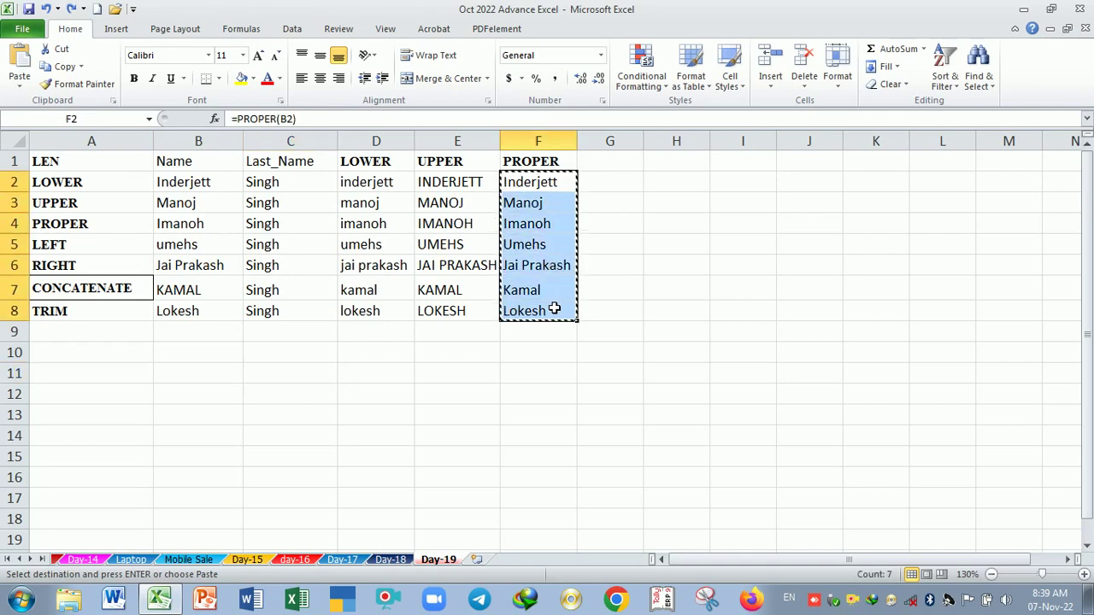
right_click(554, 310)
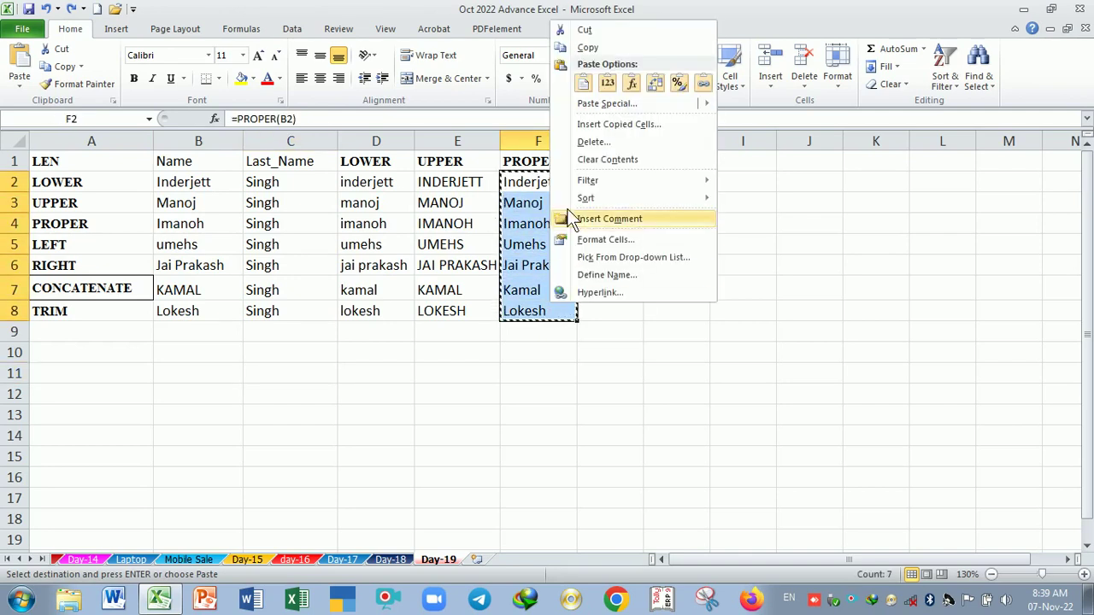
left_click(588, 47)
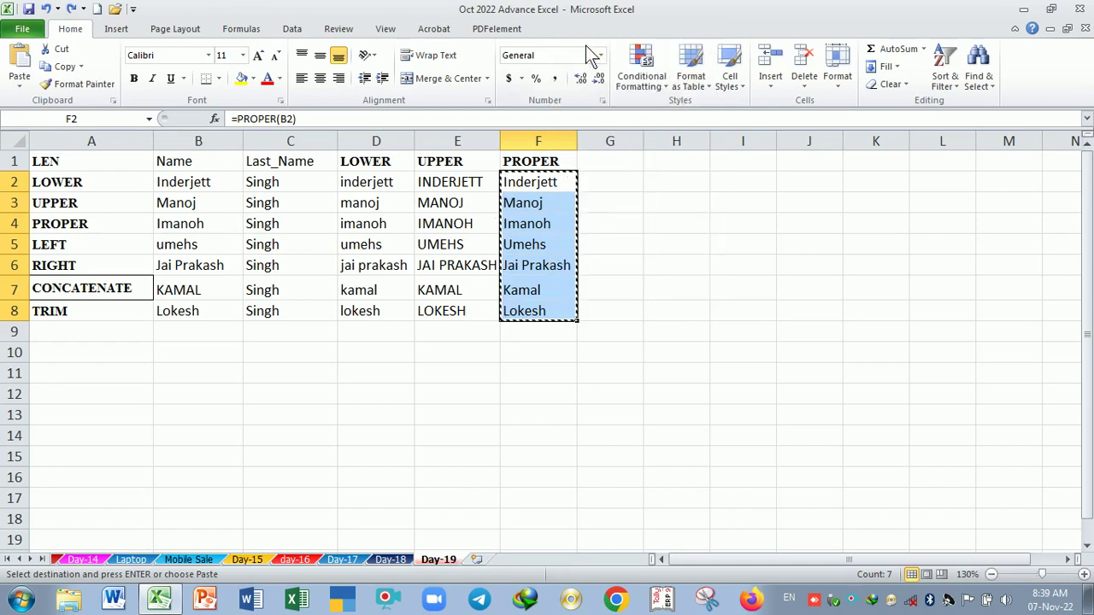
left_click(183, 183)
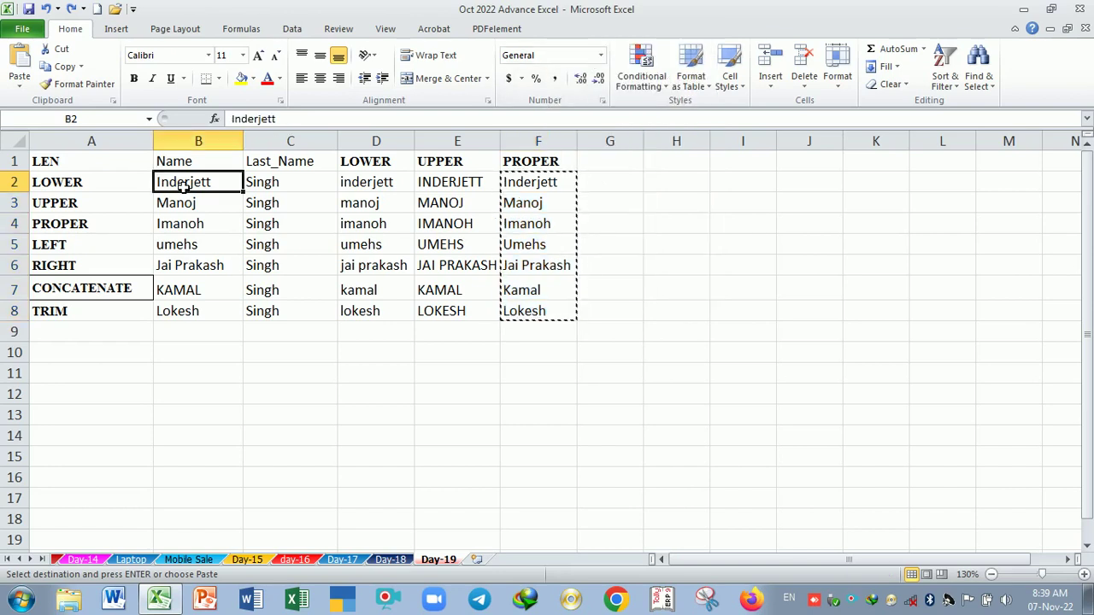
right_click(183, 186)
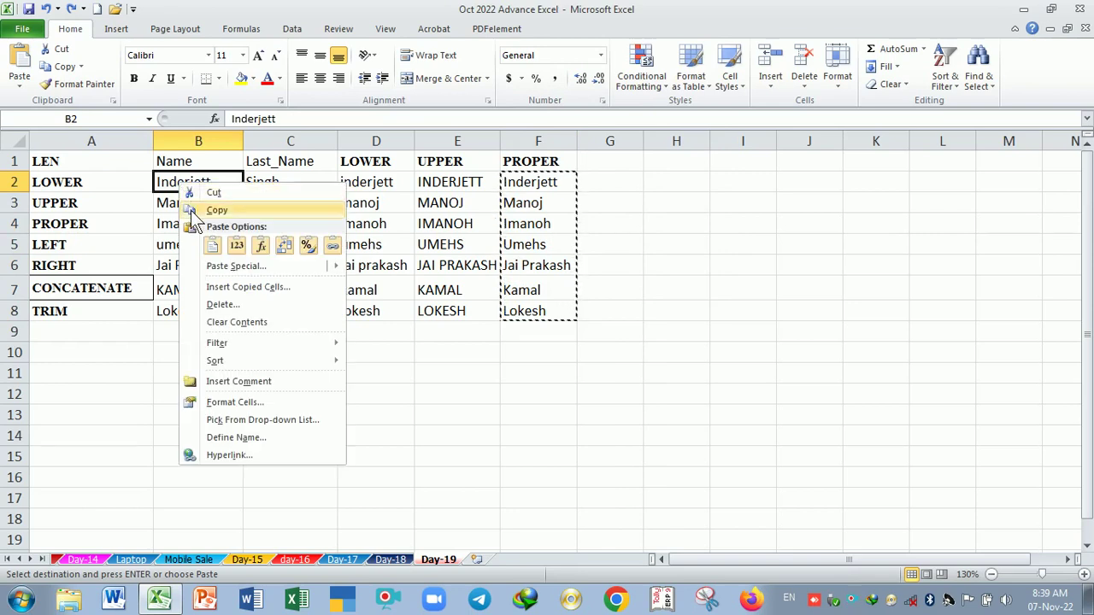
left_click(237, 247)
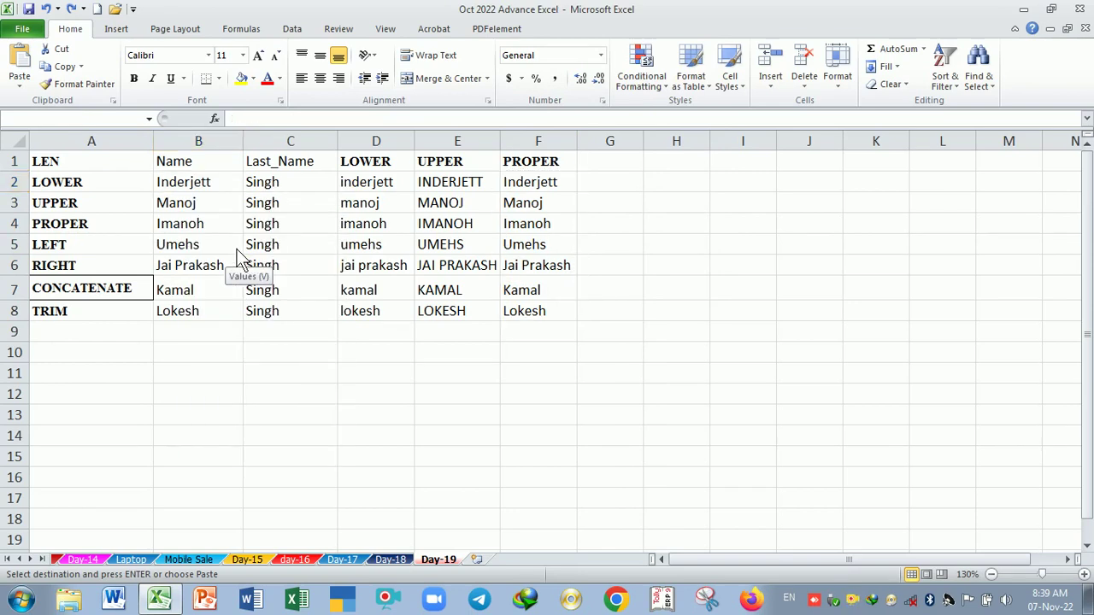
left_click(241, 374)
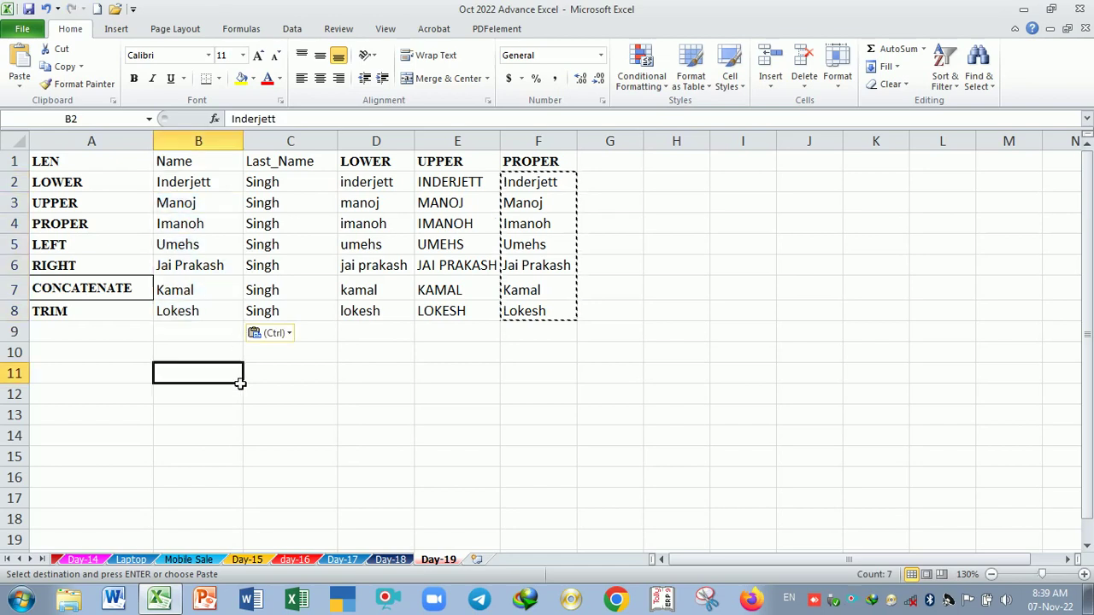
Compare the formula in F2 with the cell contents of the Name column in B2, B3 and B5
left_click_drag(556, 179, 557, 325)
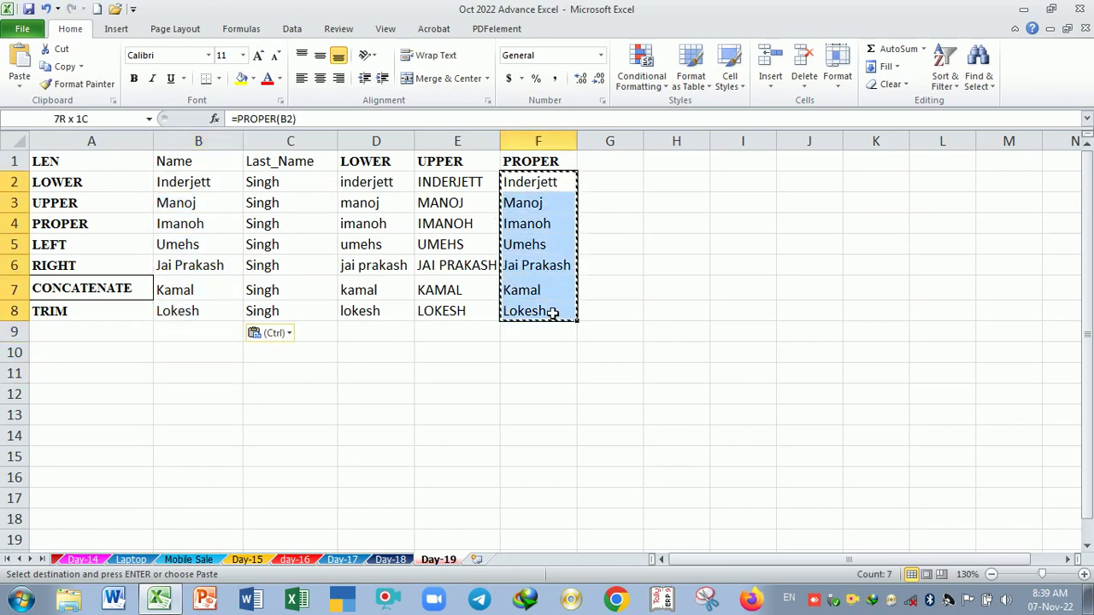
left_click(525, 181)
double_click(520, 179)
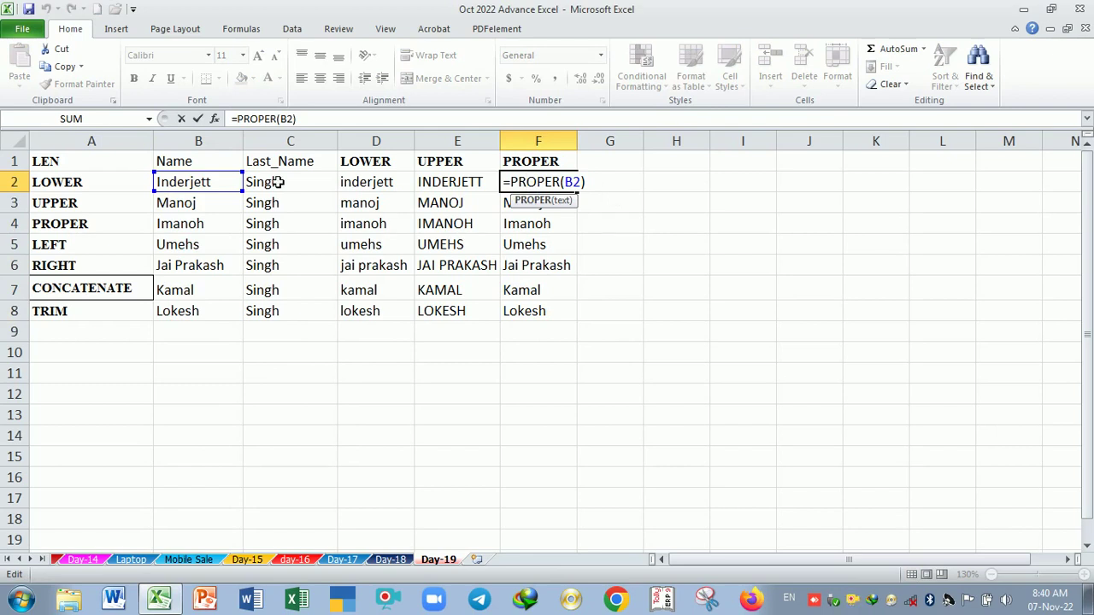
key("Return")
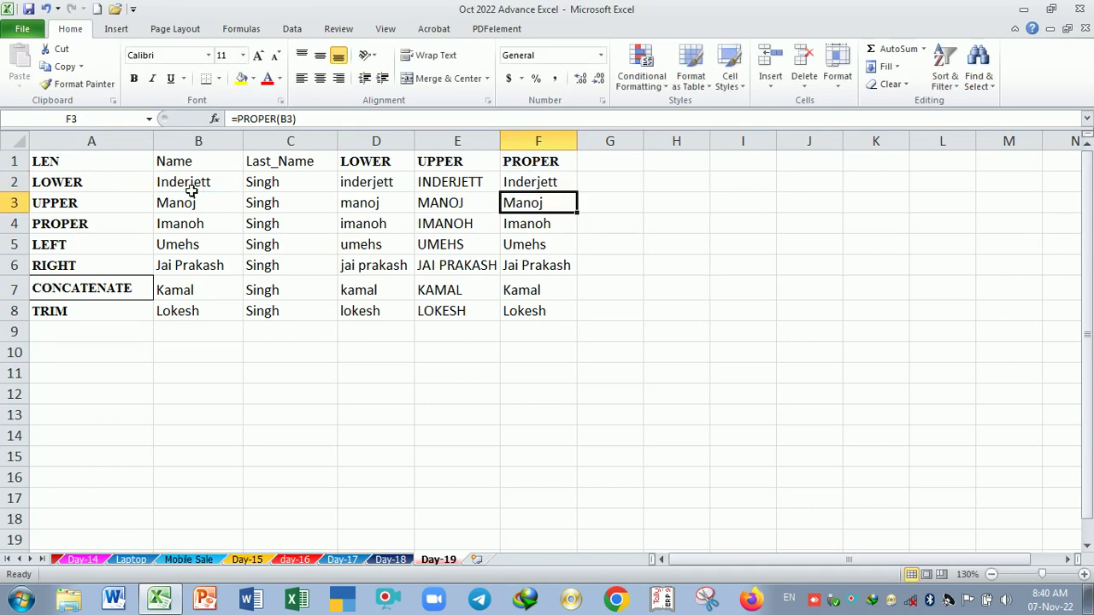
double_click(190, 184)
double_click(233, 205)
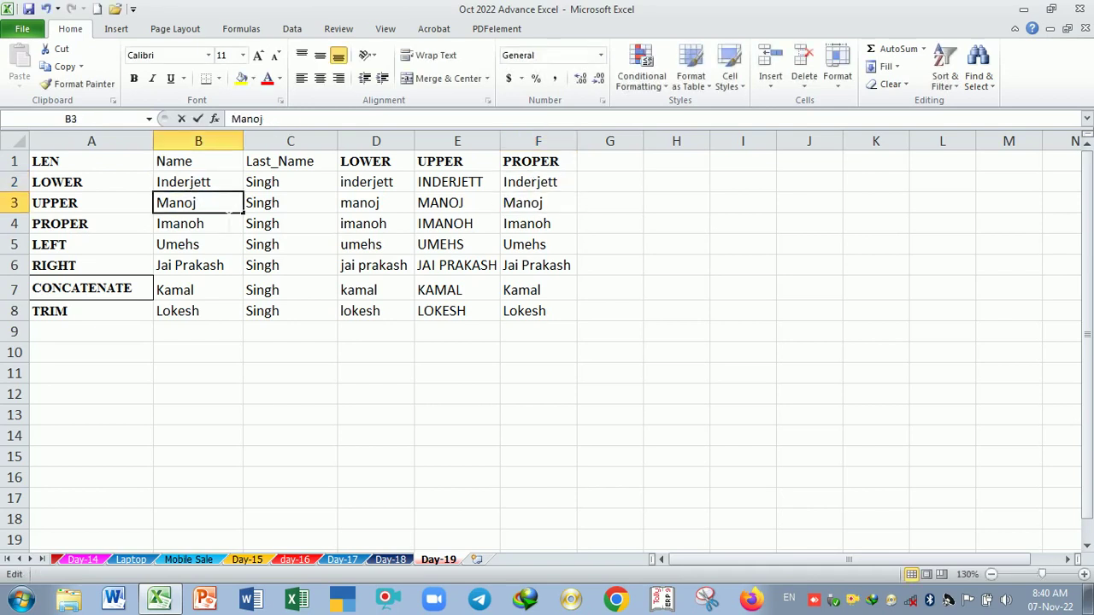
double_click(220, 243)
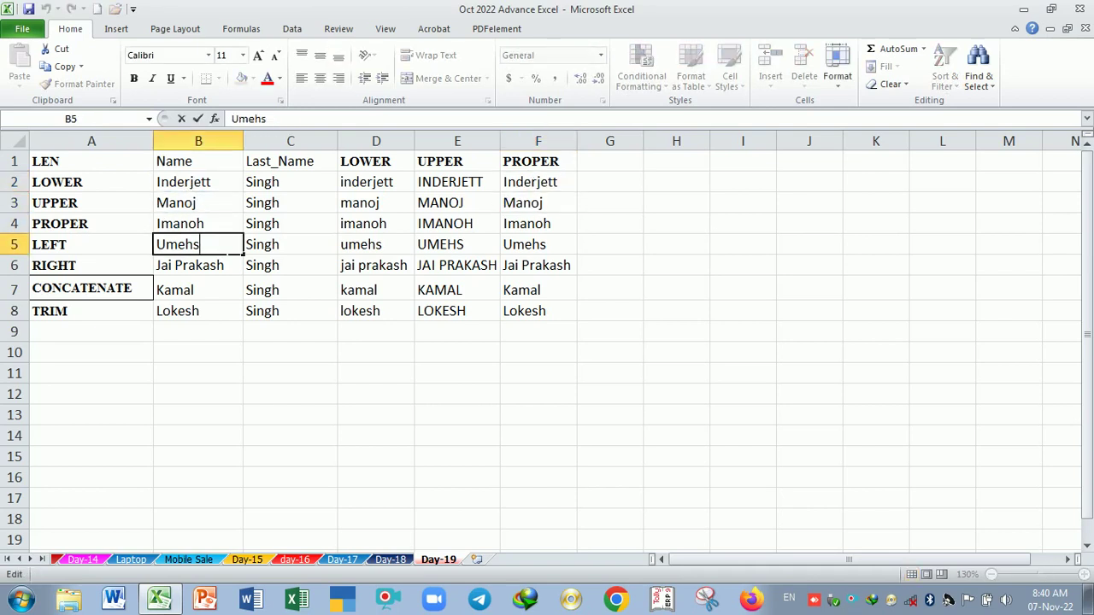
key("Return")
left_click(196, 189)
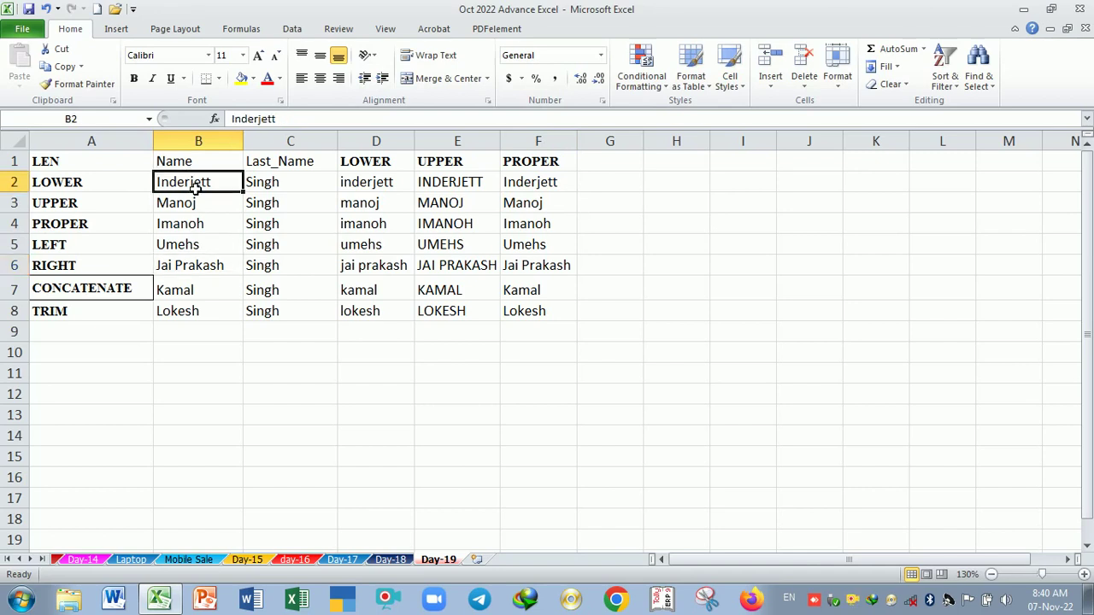
left_click_drag(196, 189, 203, 309)
key("ctrl+z")
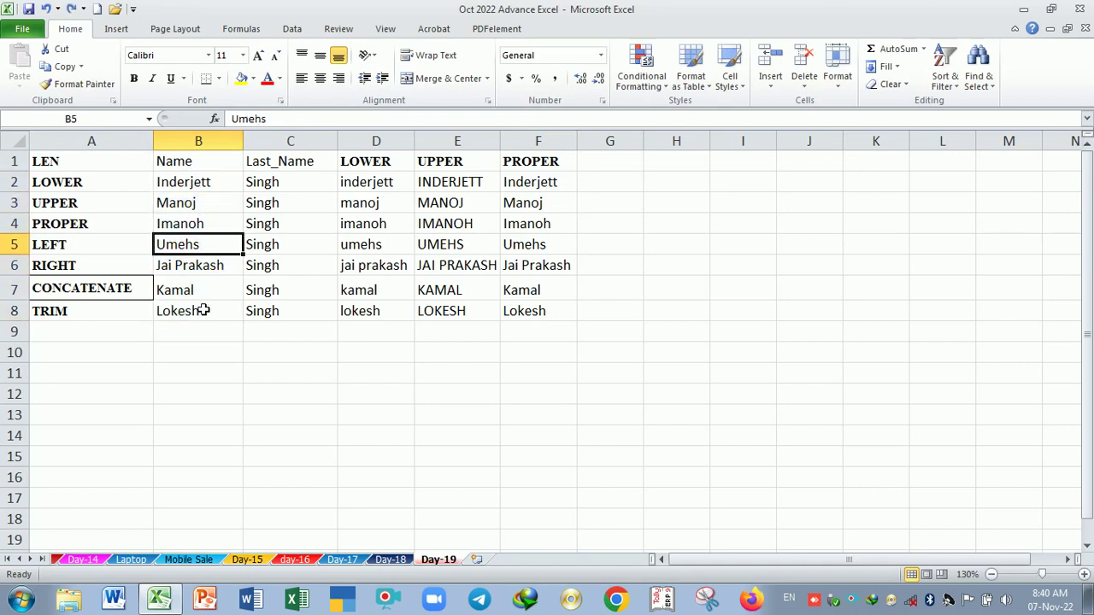
key("Up")
key("Up")
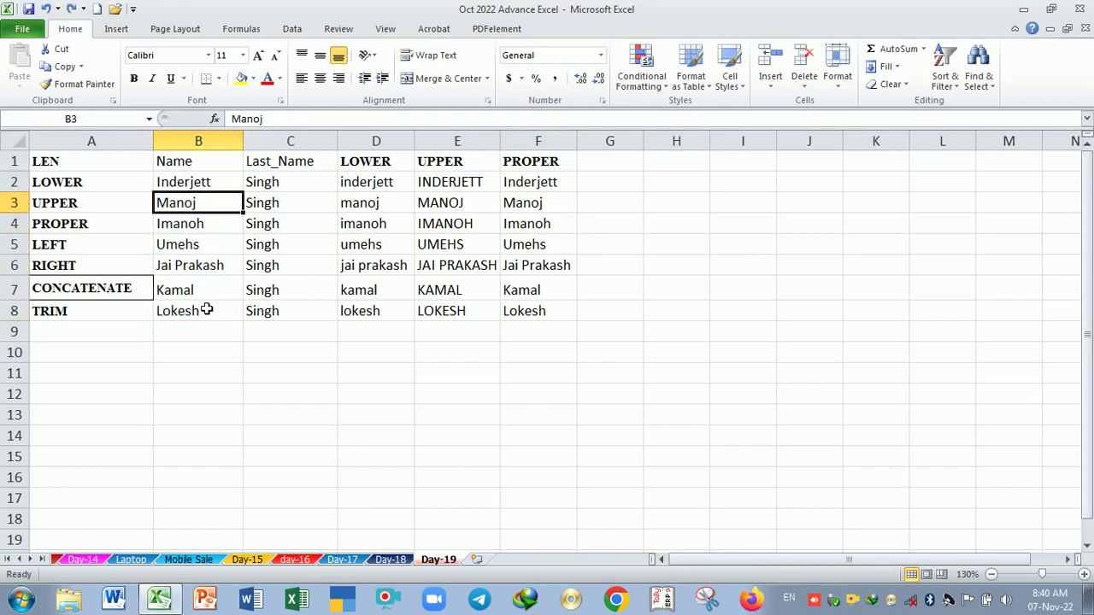
Copy the PROPER formulas in F2:F8 and paste them normally into F11:F17
left_click(529, 209)
left_click_drag(529, 183, 527, 313)
key("ctrl+c")
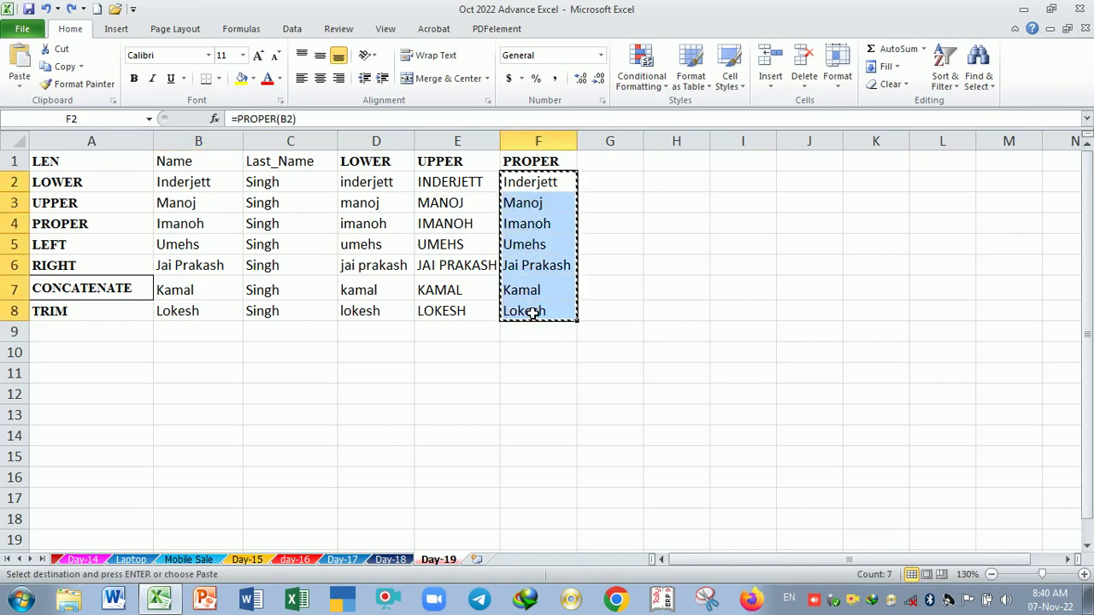
left_click(525, 371)
key("ctrl+v")
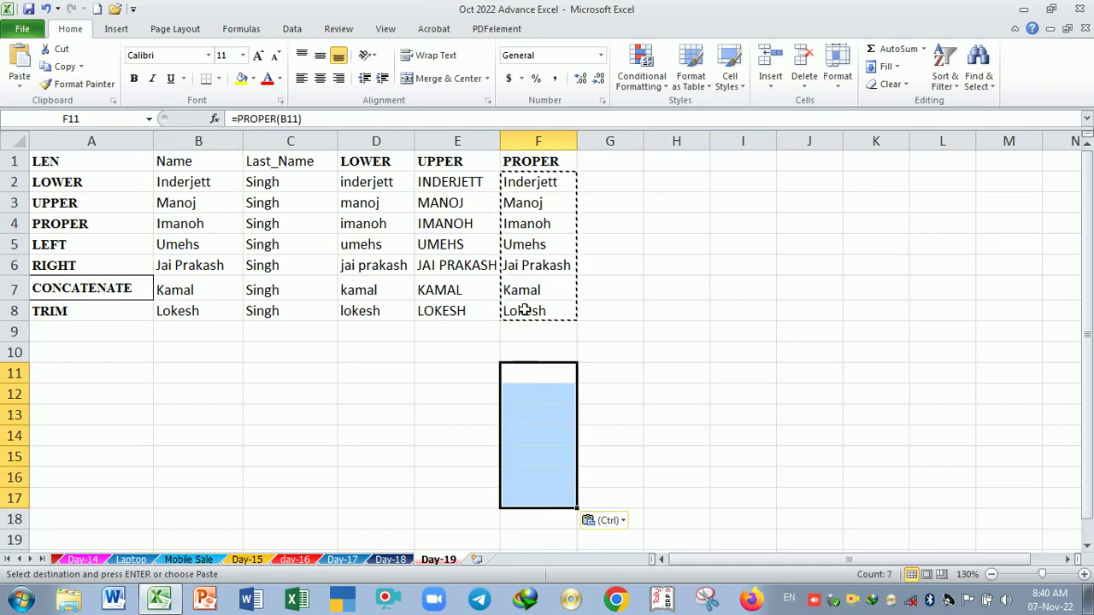
Paste the copied F2:F8 results as values onto B2:B8 again and inspect the contents of F2 and B2
left_click_drag(518, 182, 526, 309)
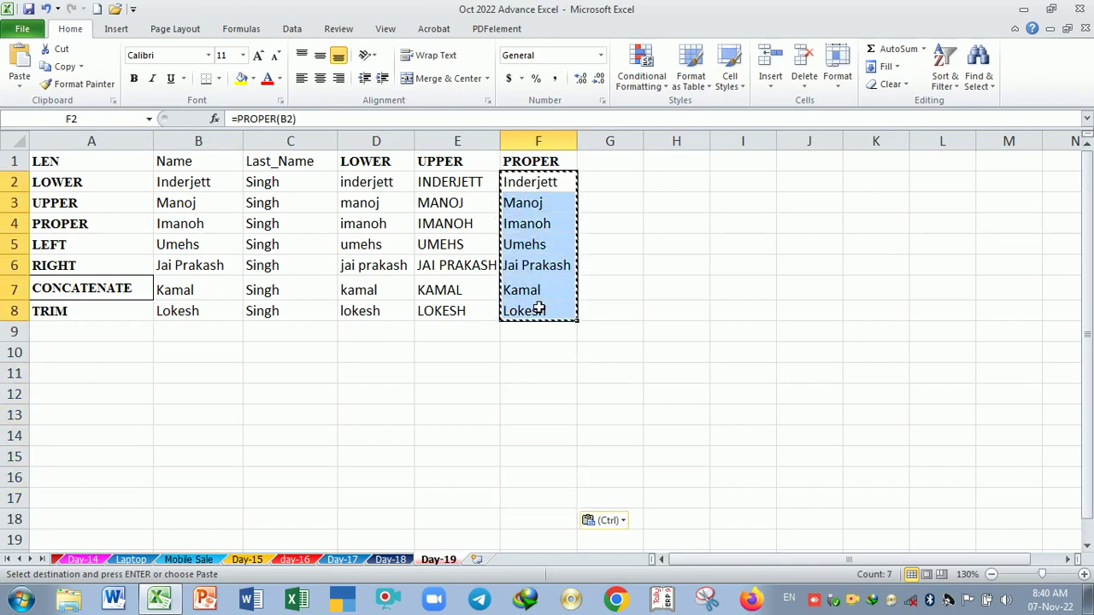
left_click(184, 186)
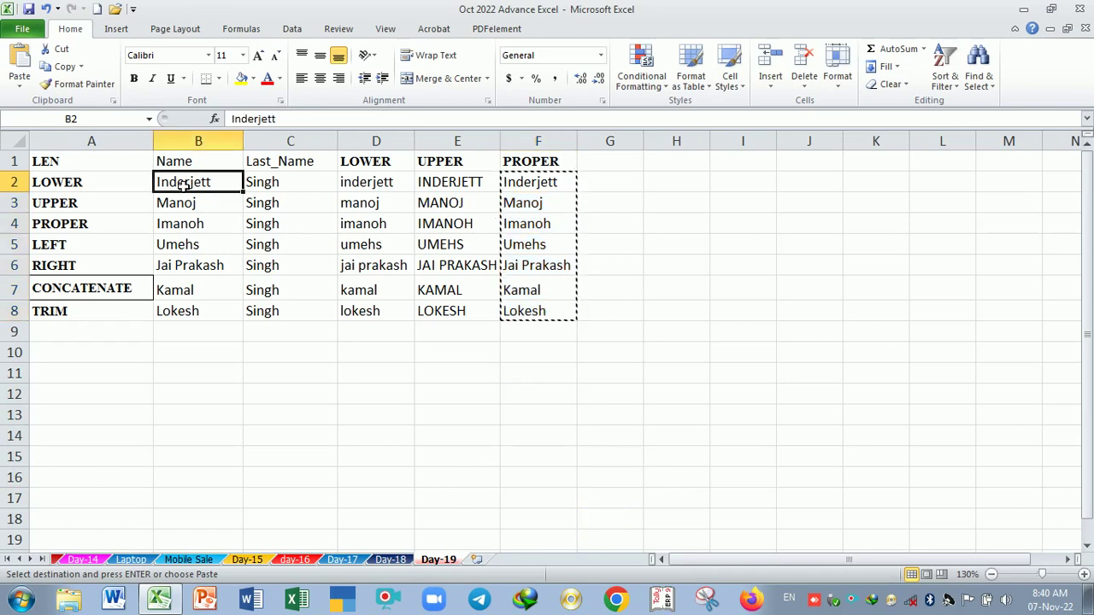
right_click(181, 185)
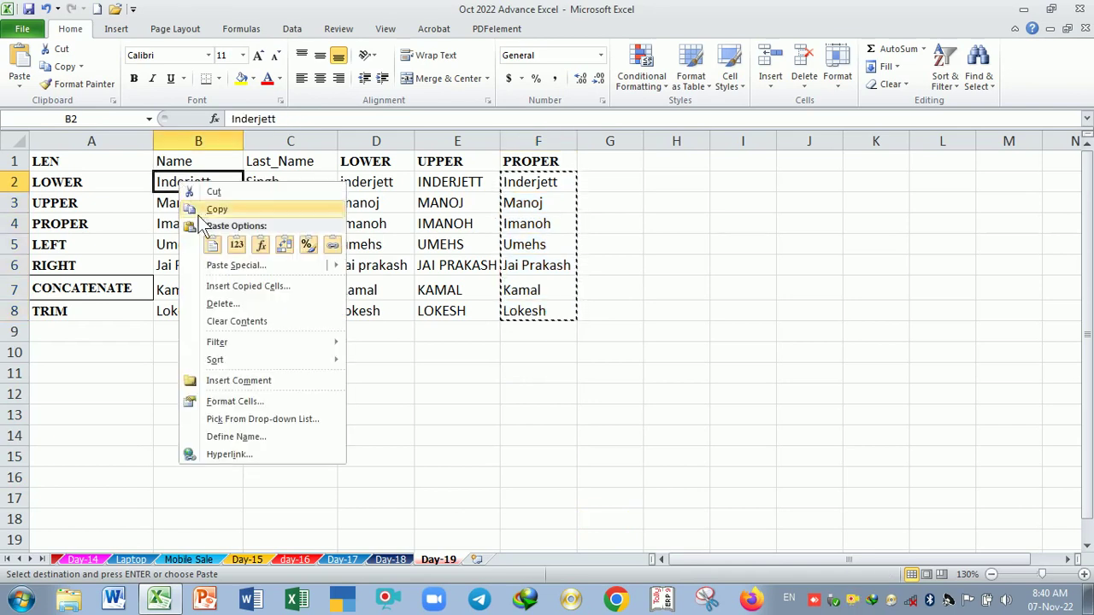
left_click(237, 245)
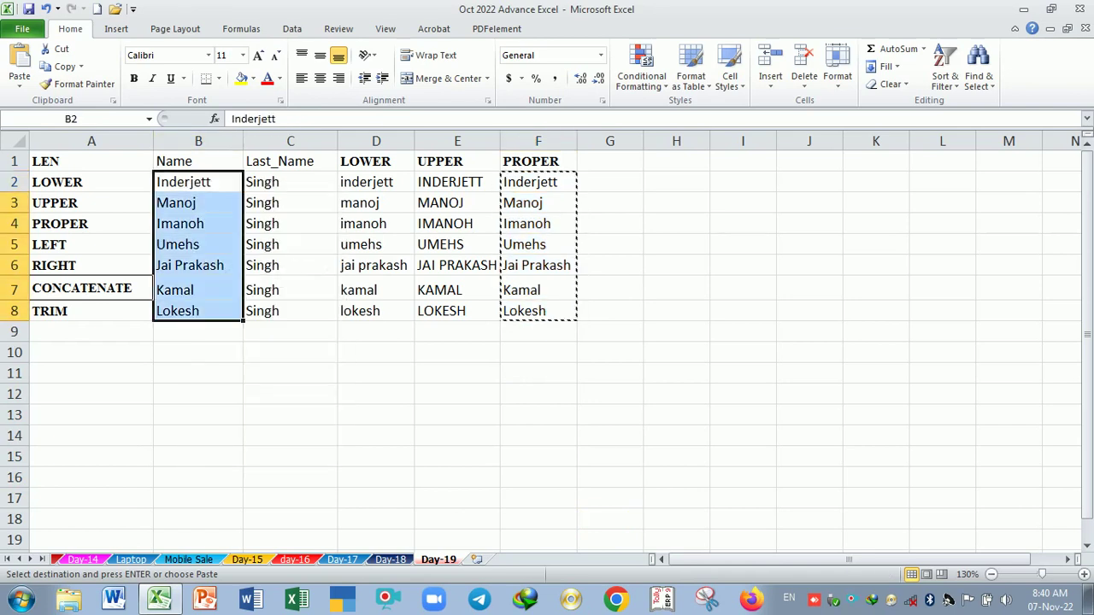
left_click(404, 435)
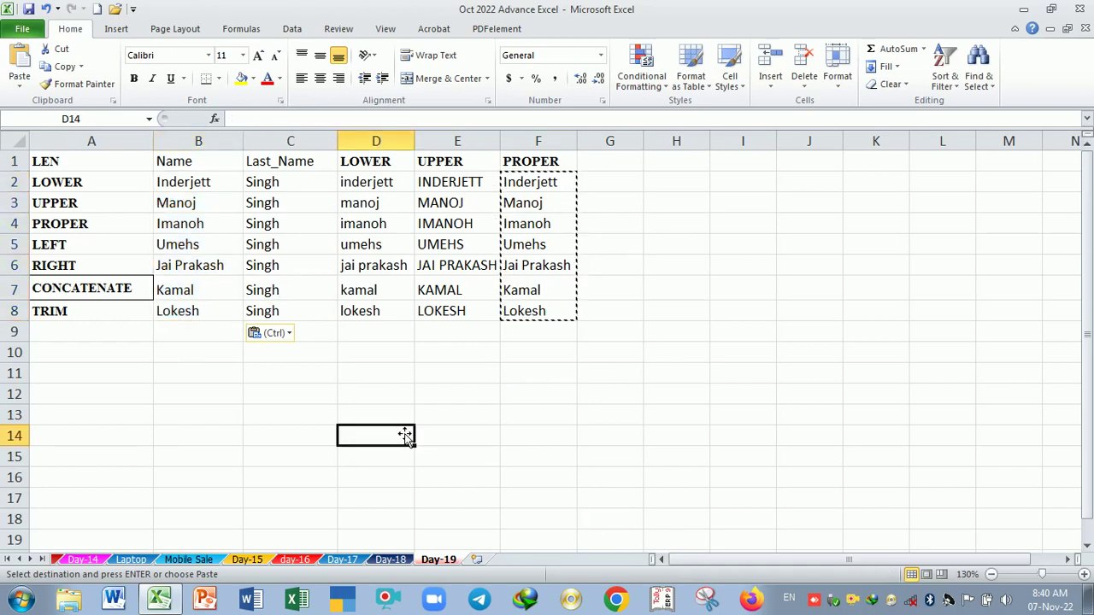
left_click(558, 182)
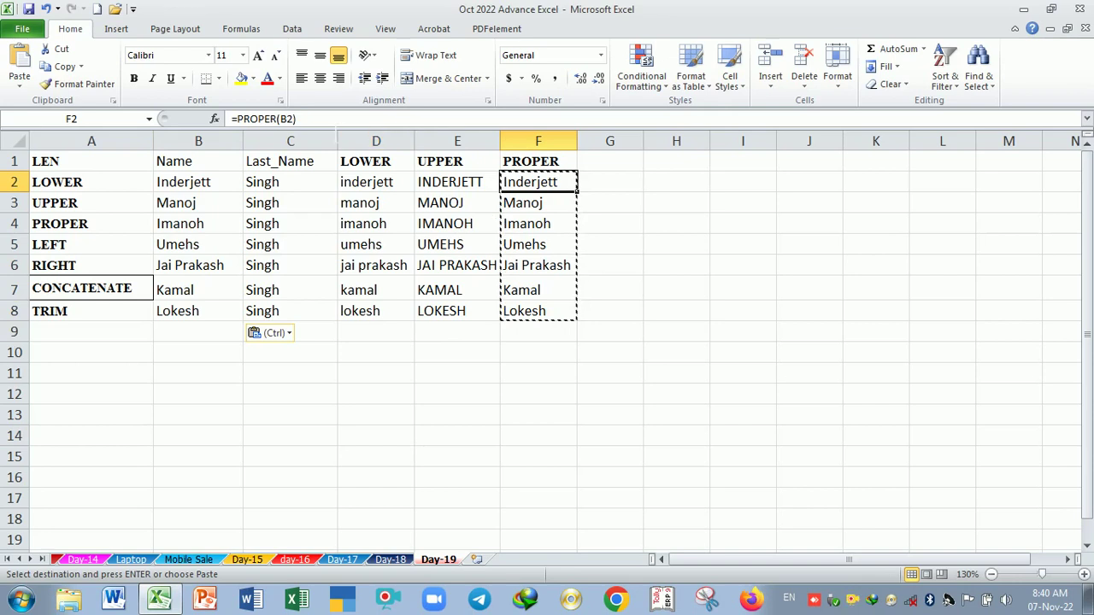
double_click(214, 183)
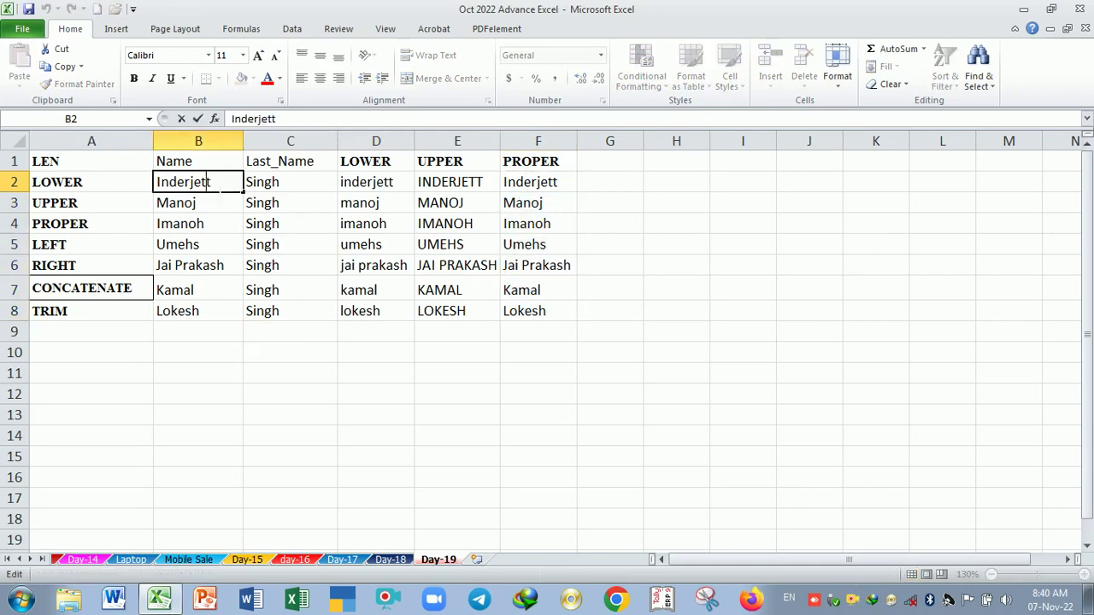
left_click_drag(549, 188, 547, 312)
left_click_drag(213, 183, 214, 319)
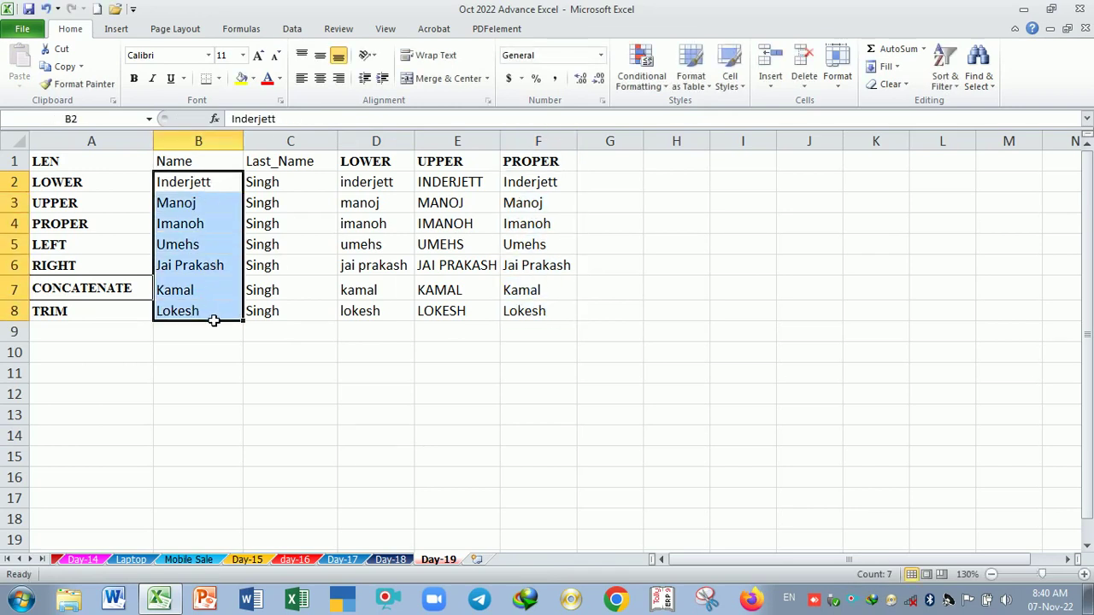
left_click(441, 353)
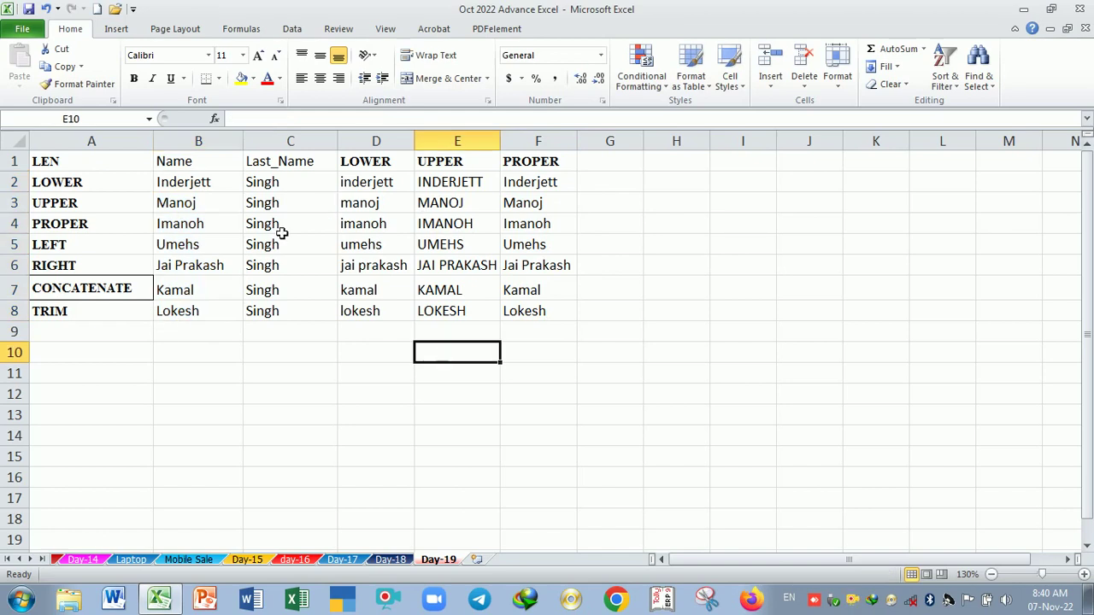
left_click_drag(542, 185, 547, 310)
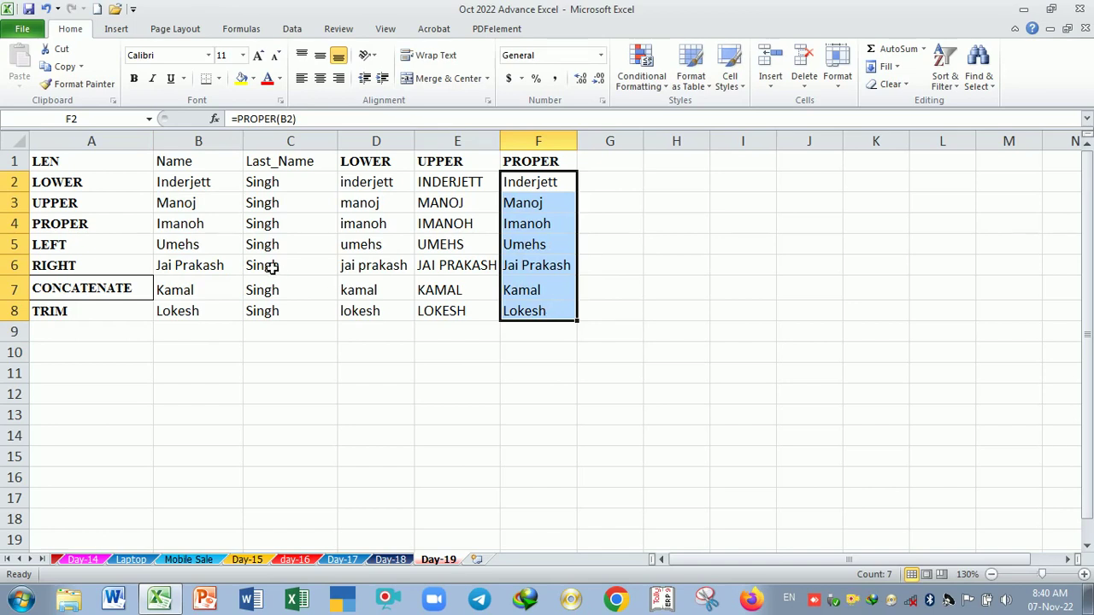
left_click_drag(191, 186, 194, 311)
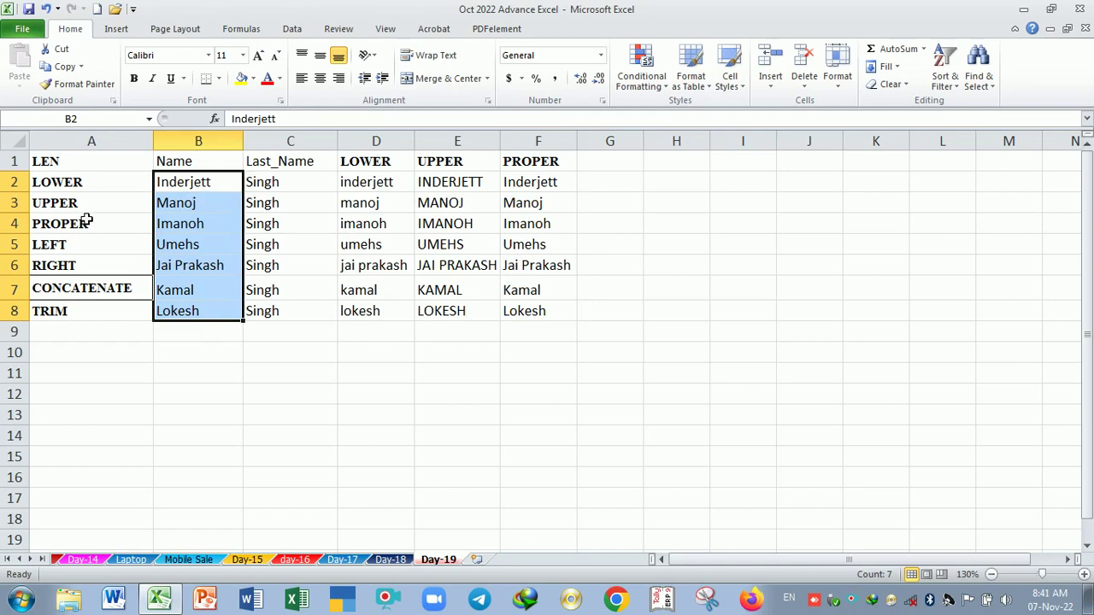
Copy the CONCATENATE heading from A7 into G1 and widen column G until the heading fits on one line
left_click(85, 291)
key("ctrl+c")
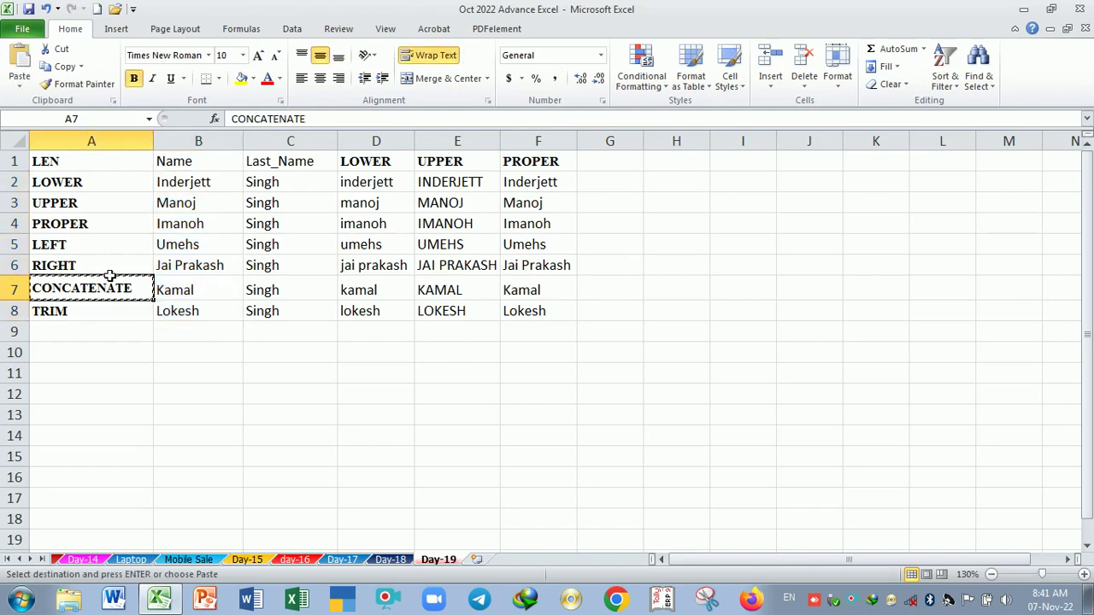
left_click(624, 169)
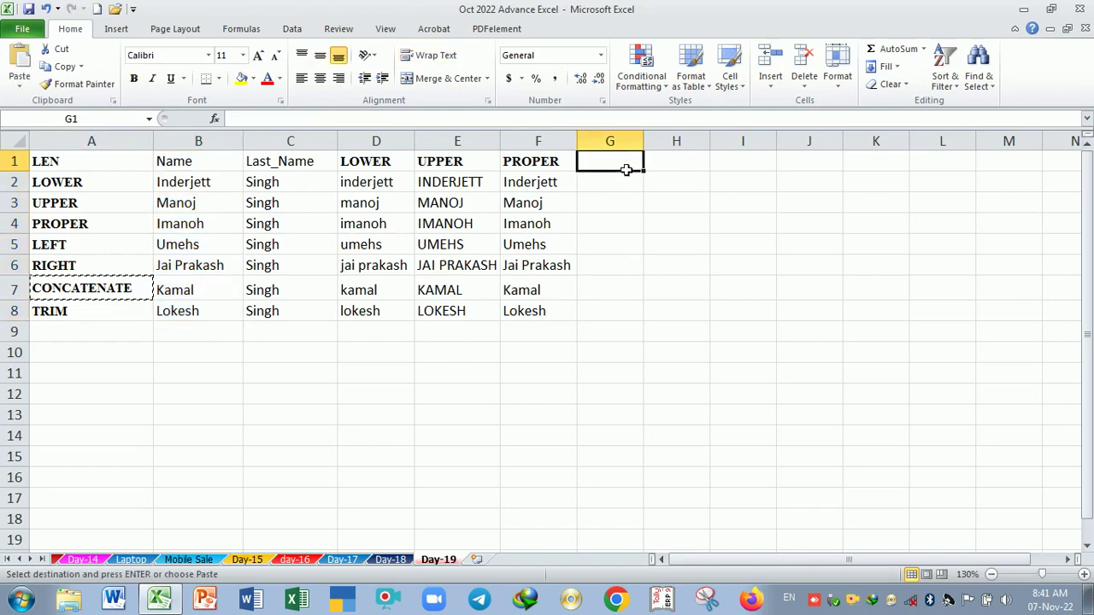
key("Return")
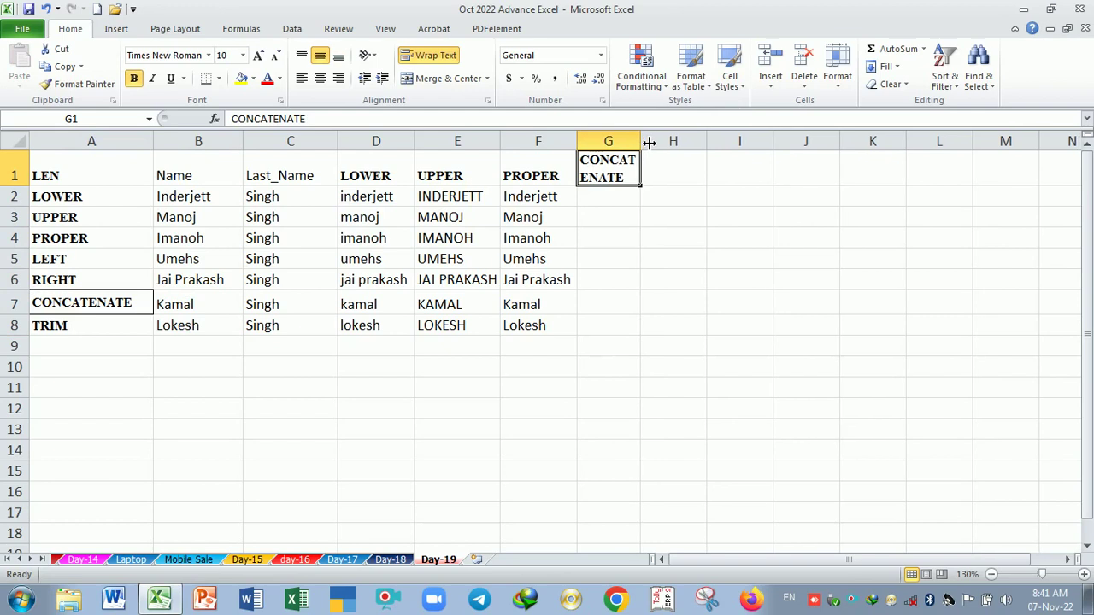
left_click_drag(641, 142, 712, 143)
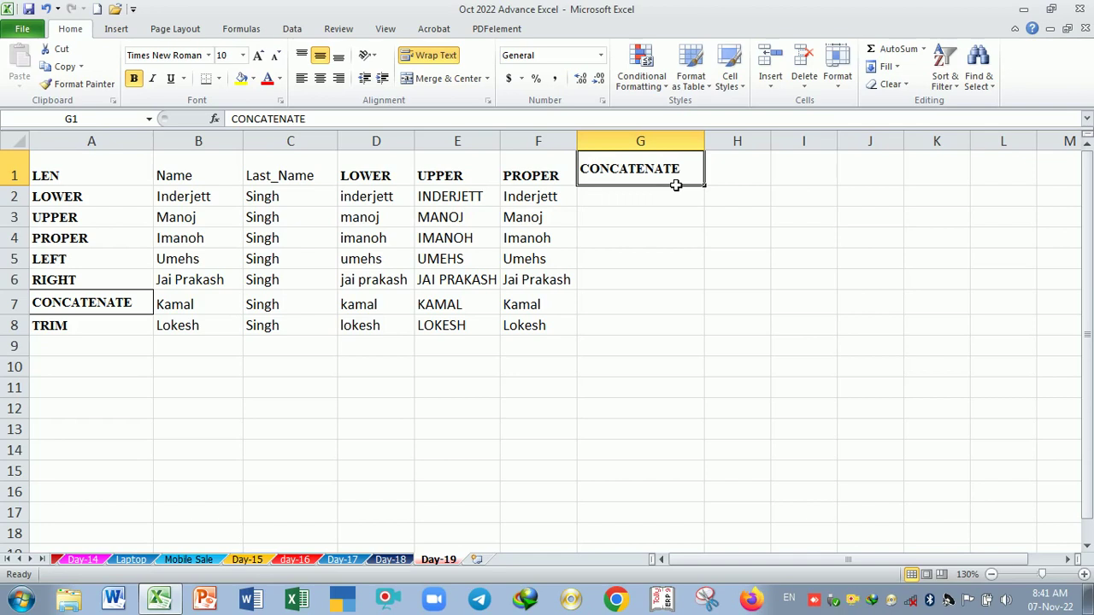
Copy the CONCATENATE heading into H1 with column H widened to fit, and reduce the height of row 1
key("ctrl+c")
left_click(760, 163)
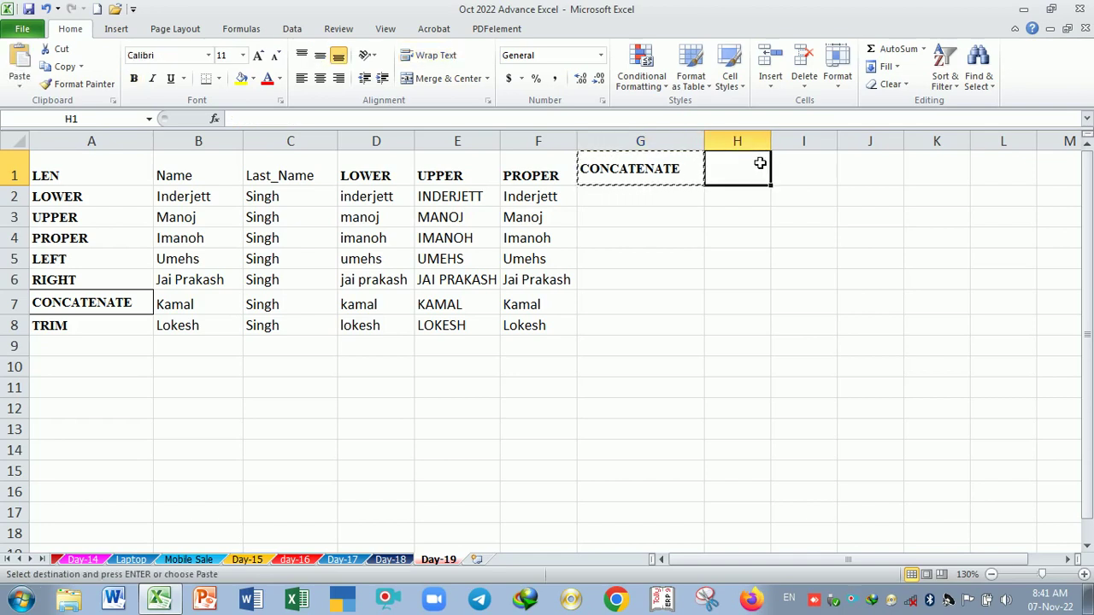
key("ctrl+v")
left_click_drag(771, 142, 814, 144)
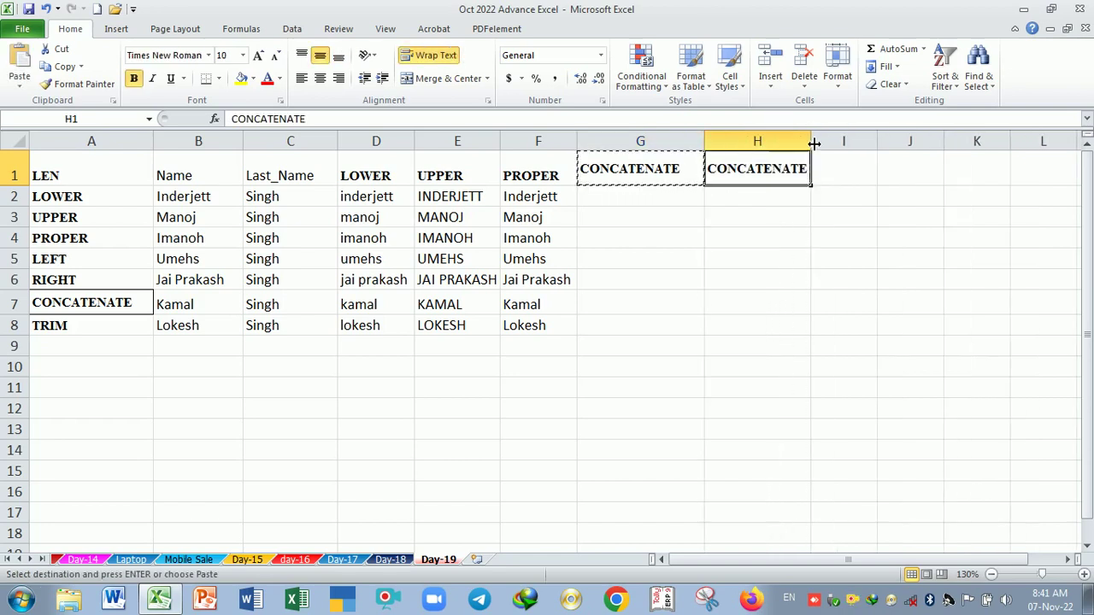
left_click(728, 204)
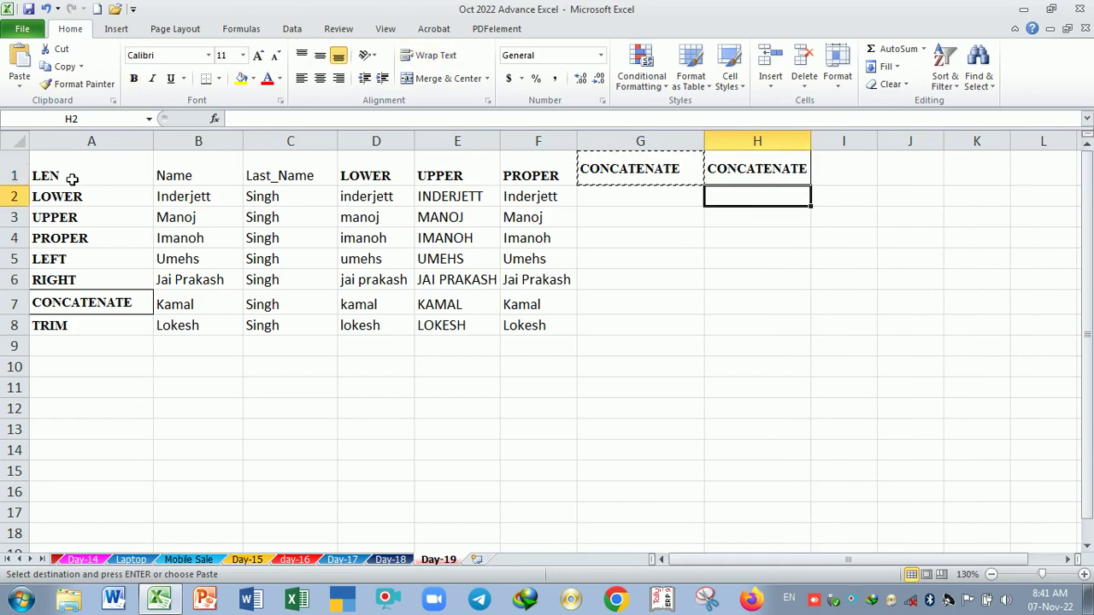
left_click_drag(31, 186, 35, 176)
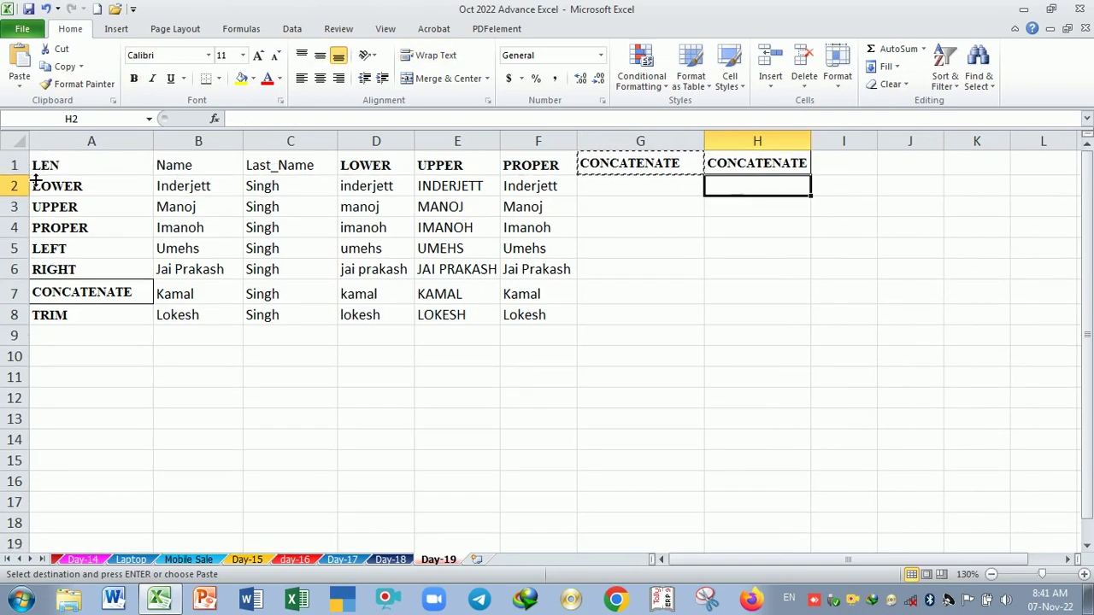
left_click(636, 227)
key("Escape")
Review the separate first-name and last-name cells B2 and C2
left_click(627, 188)
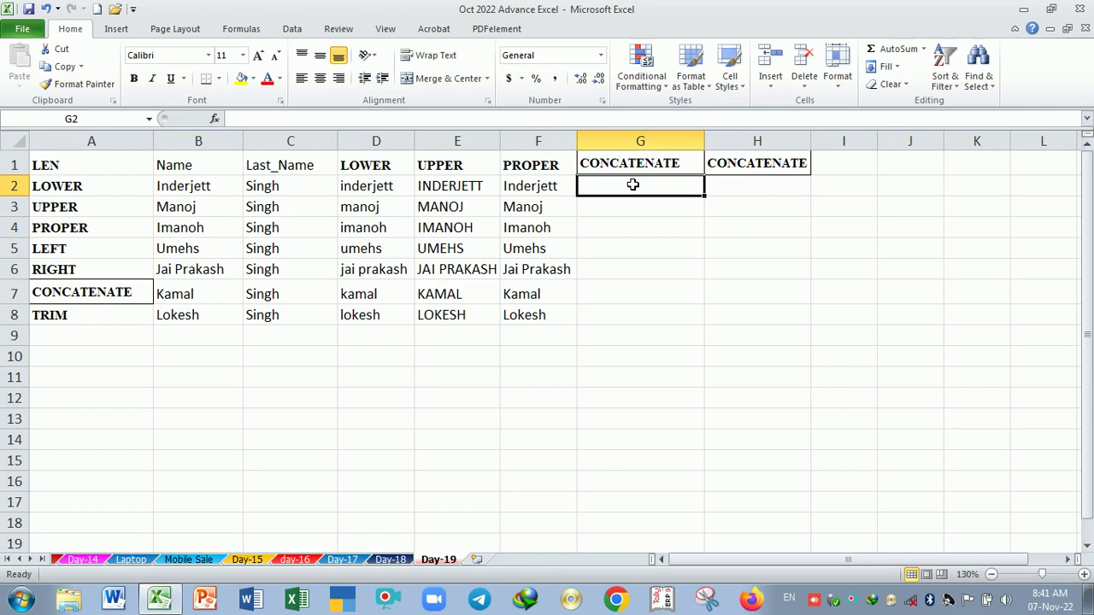
left_click(193, 188)
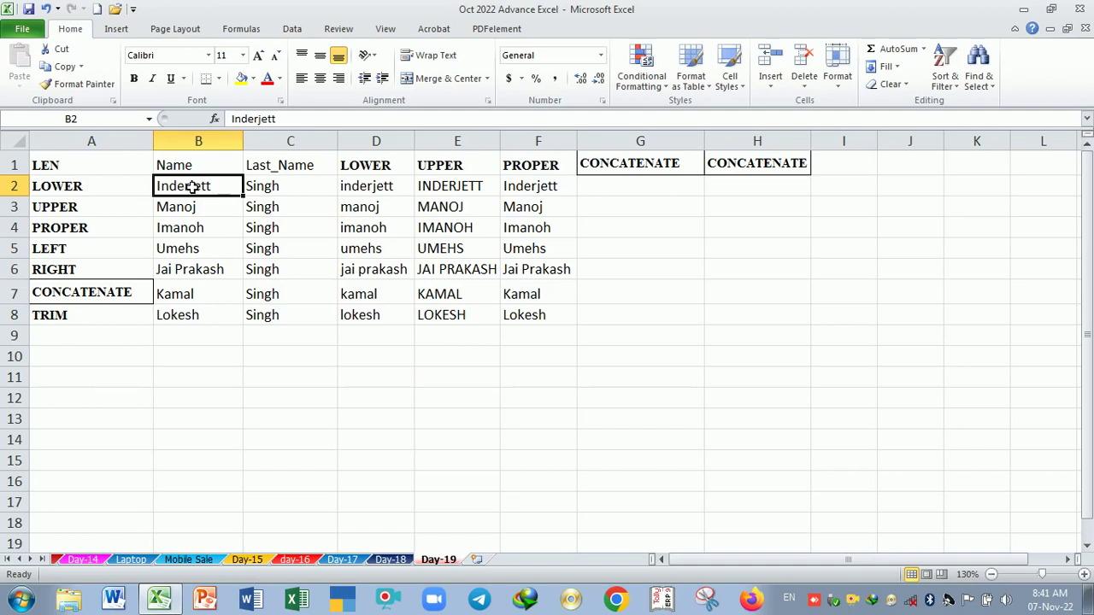
left_click(292, 195)
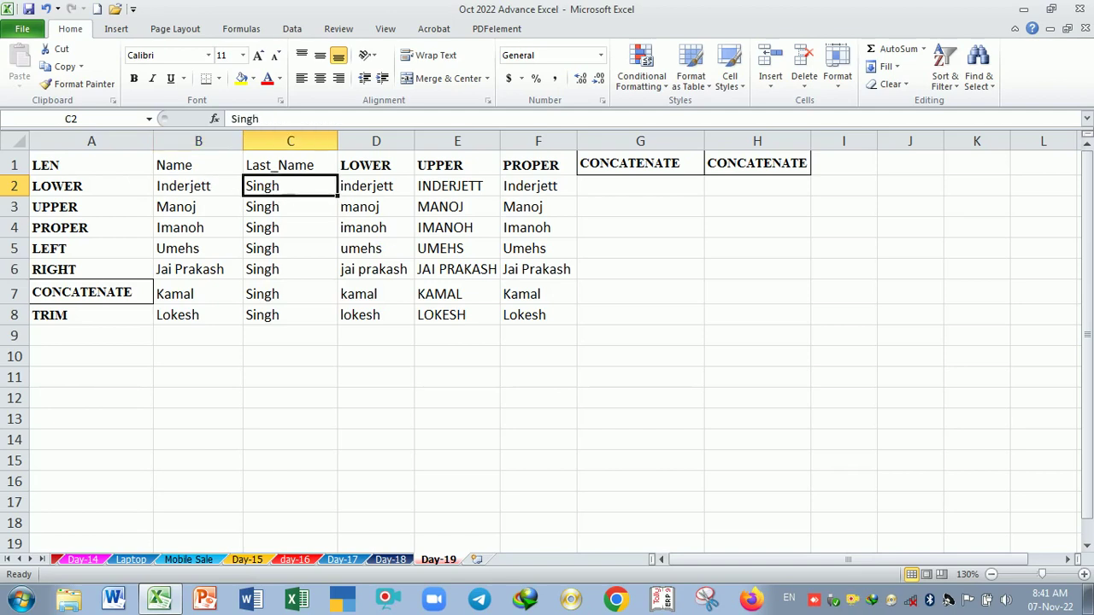
left_click(196, 191)
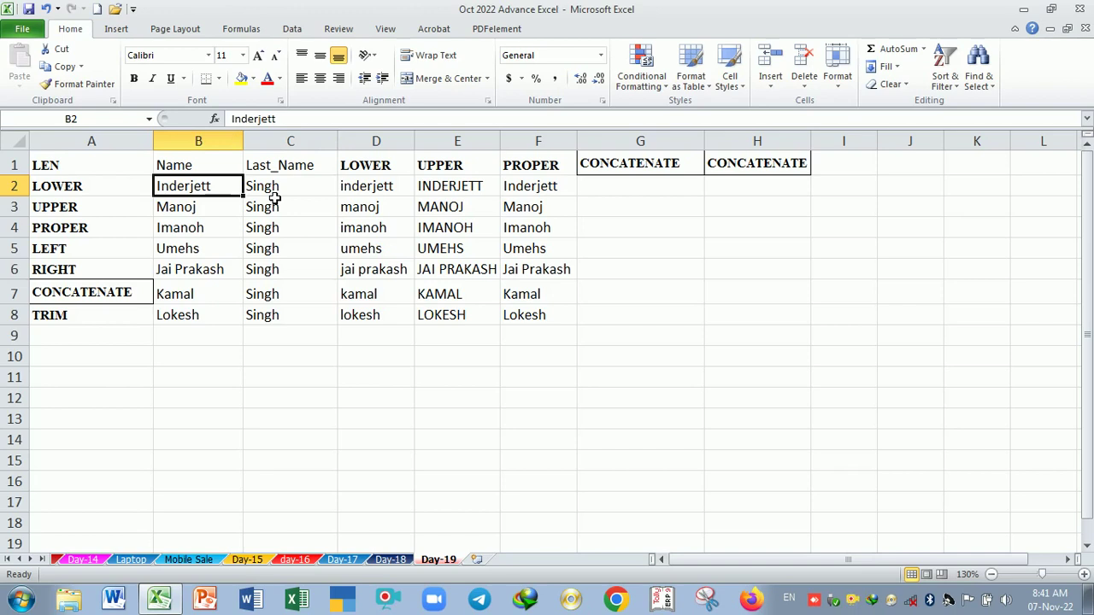
left_click(274, 198)
left_click(220, 191)
left_click(261, 186)
Join the first and last names in G2 with the formula =B2&C2 and fill it down to G8
left_click(652, 194)
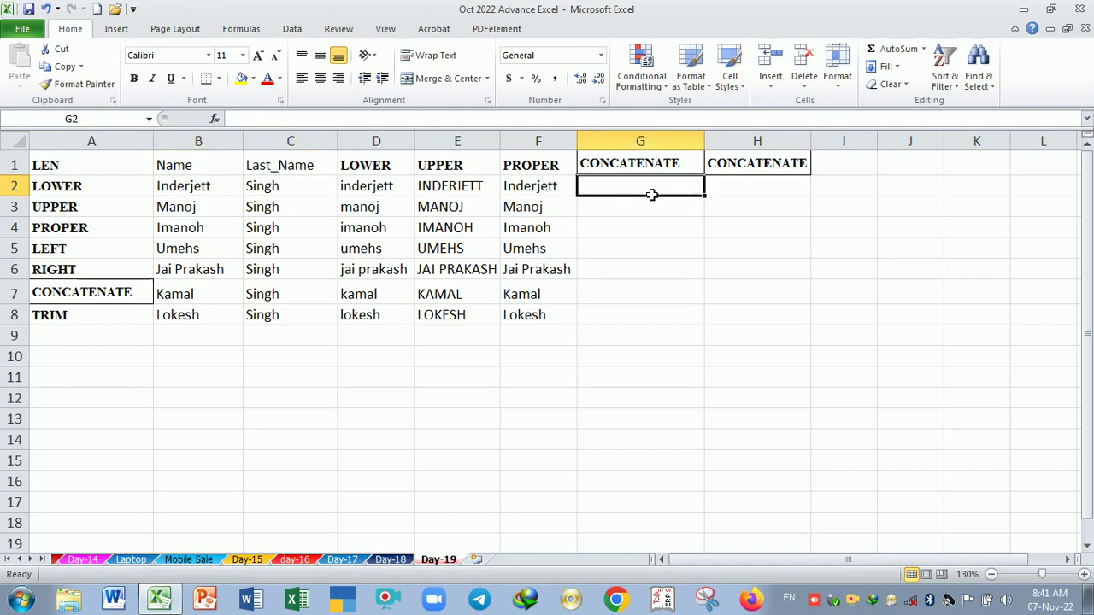
type("=")
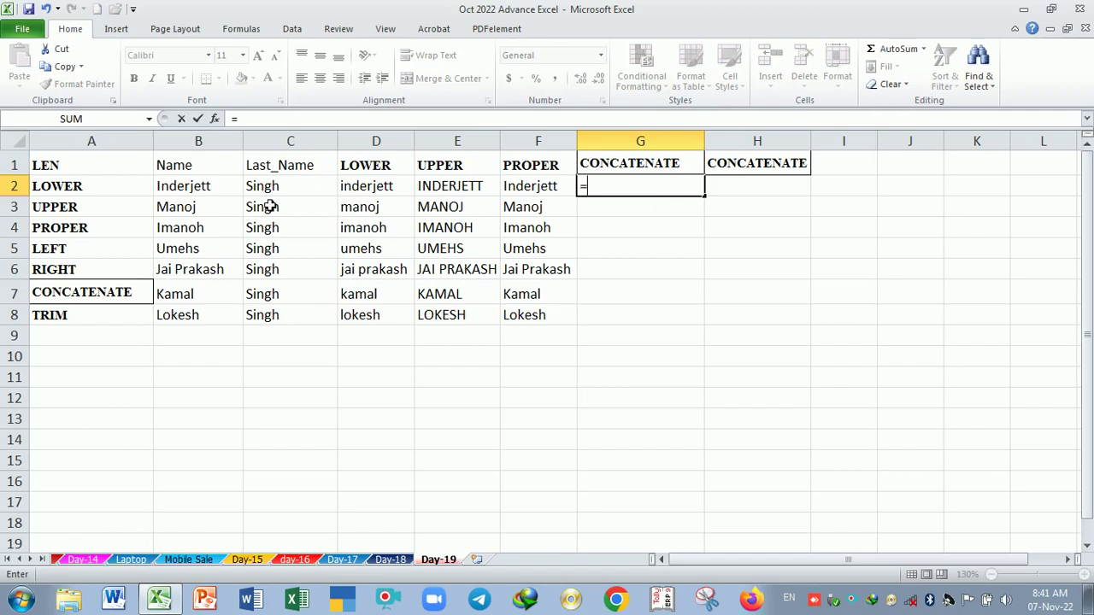
left_click(226, 194)
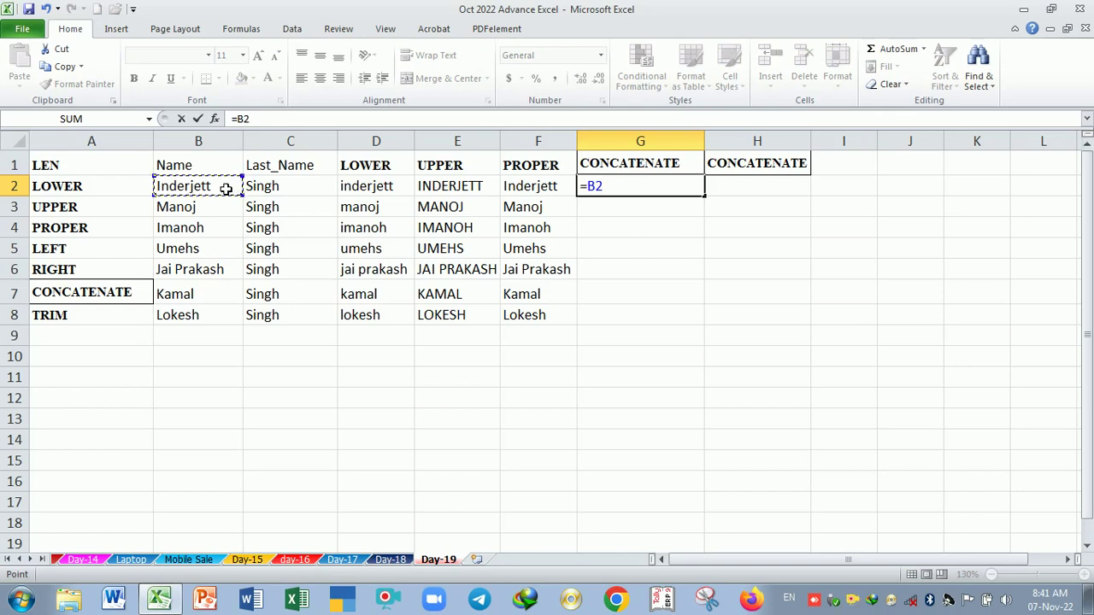
type("&")
left_click(290, 196)
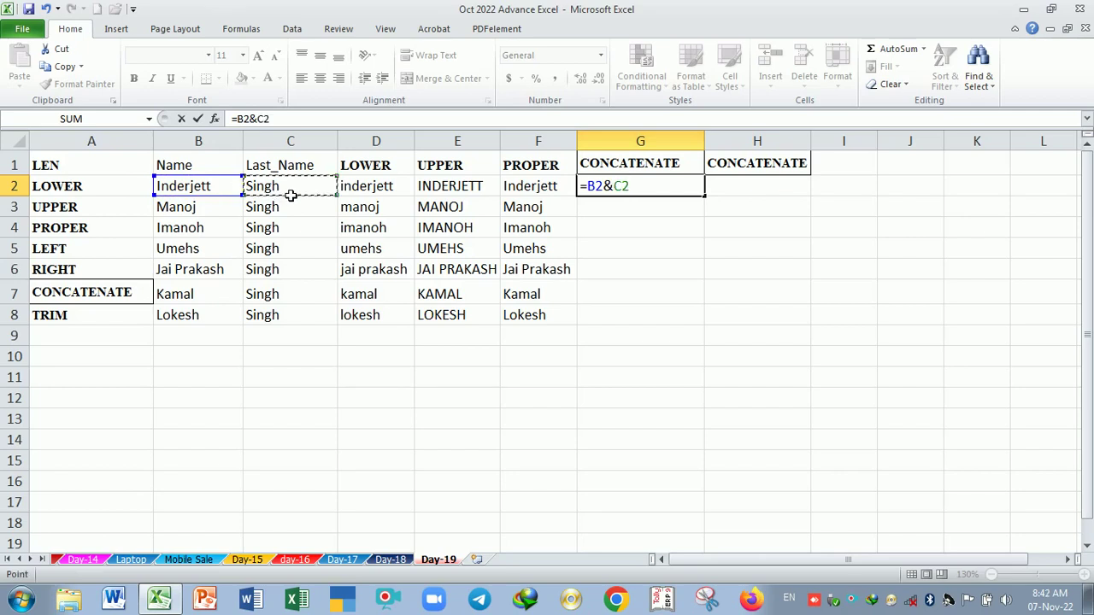
key("Return")
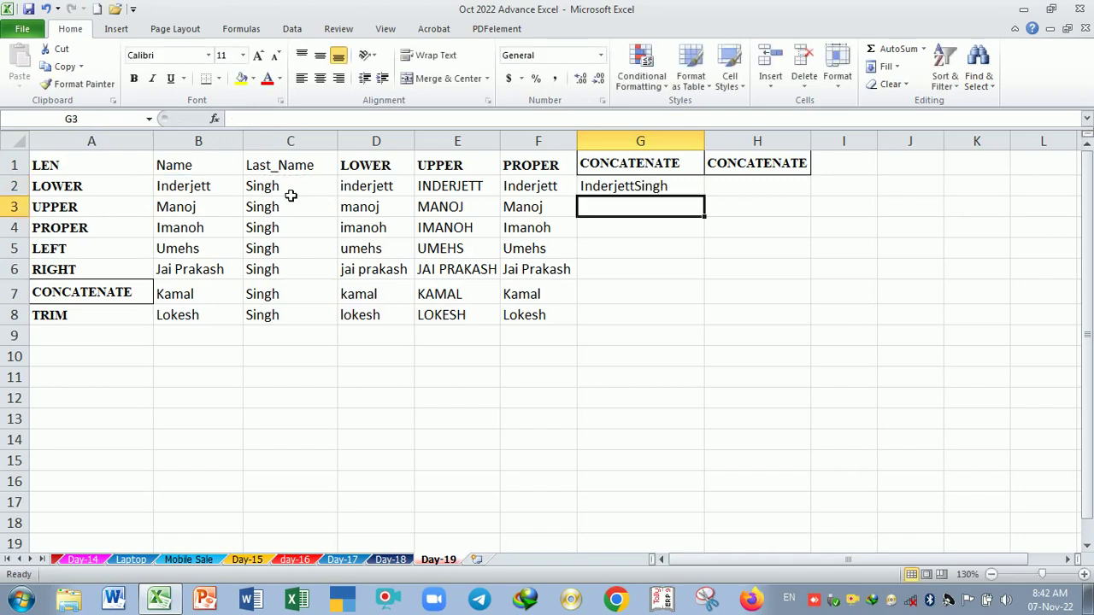
left_click(687, 185)
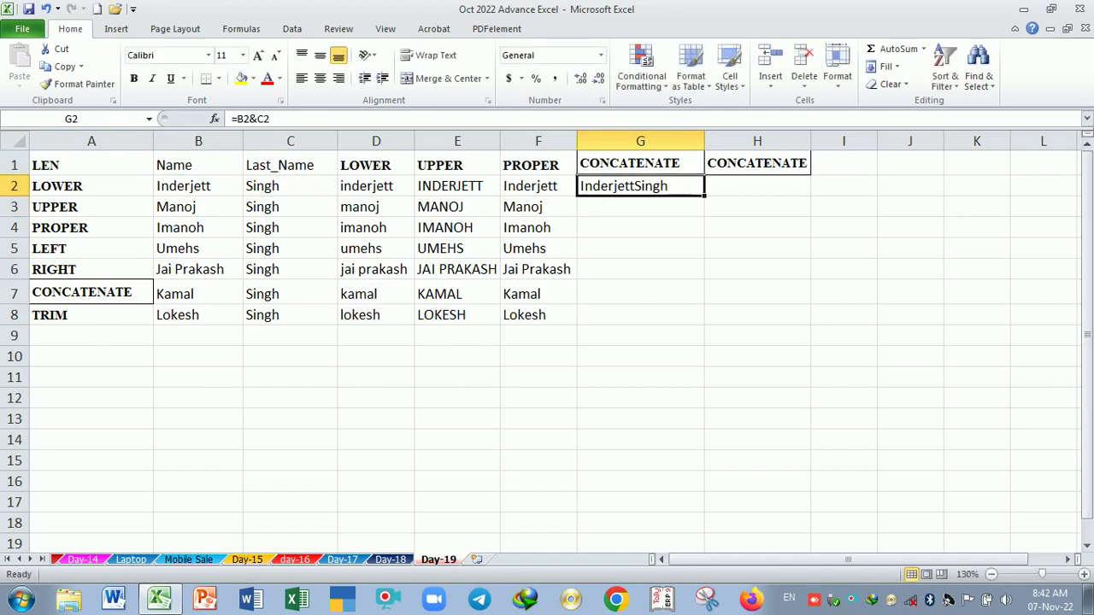
double_click(707, 198)
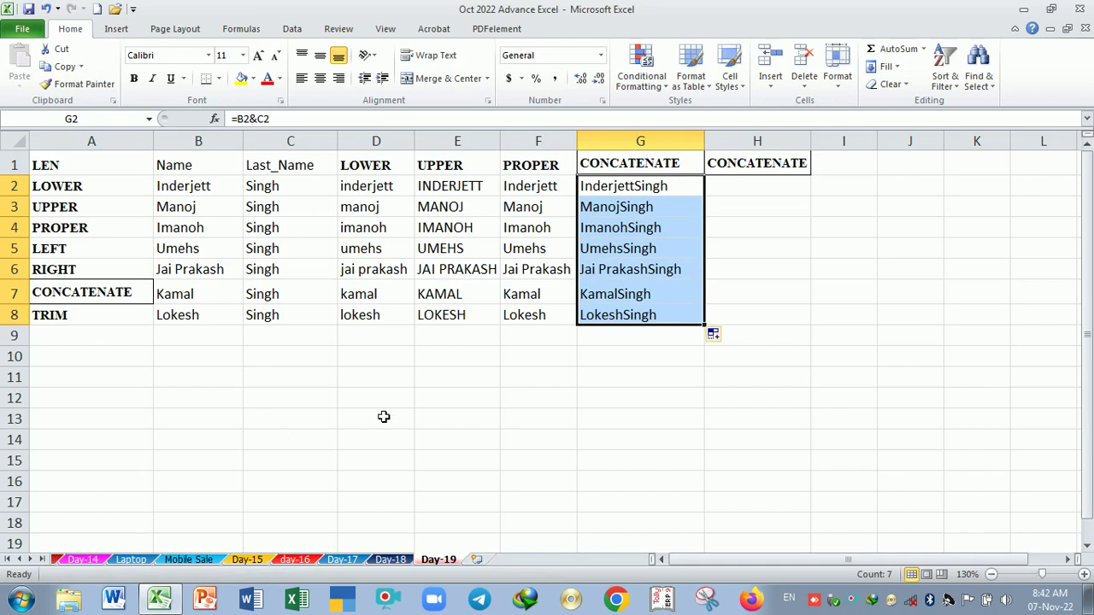
left_click(586, 405)
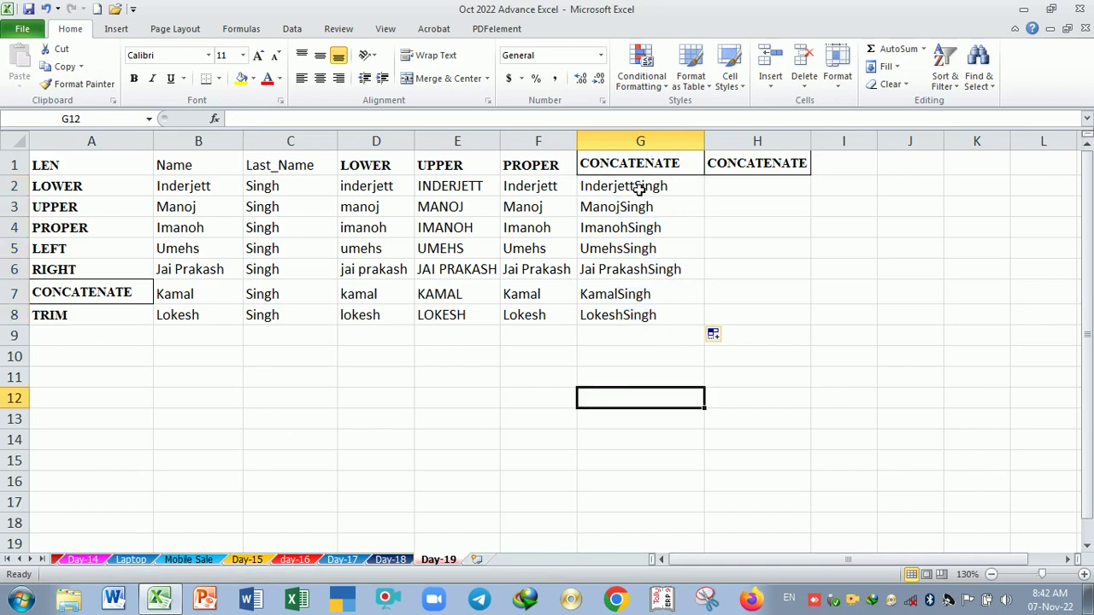
left_click_drag(639, 190, 655, 318)
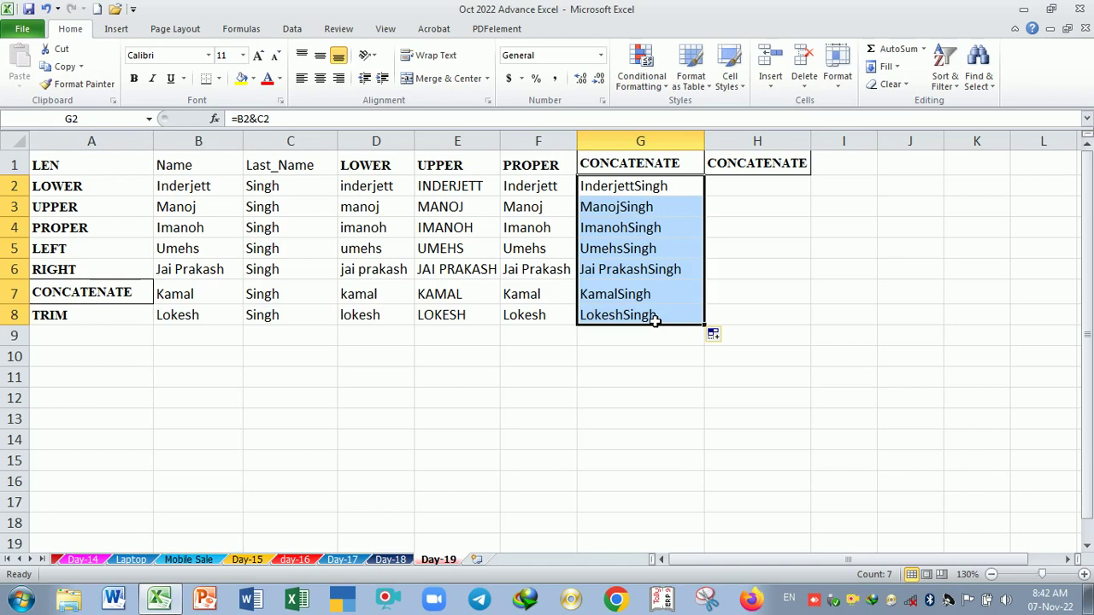
Change the G2 formula to =B2&" "&C2 to put a space between the names, and fill it down to G8
double_click(622, 186)
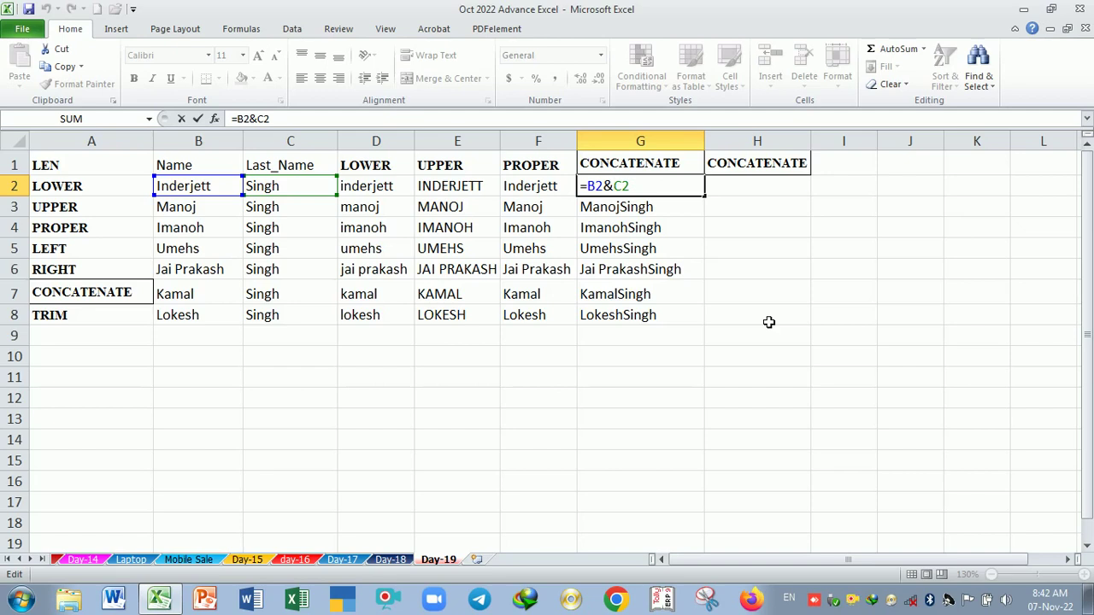
type("&")
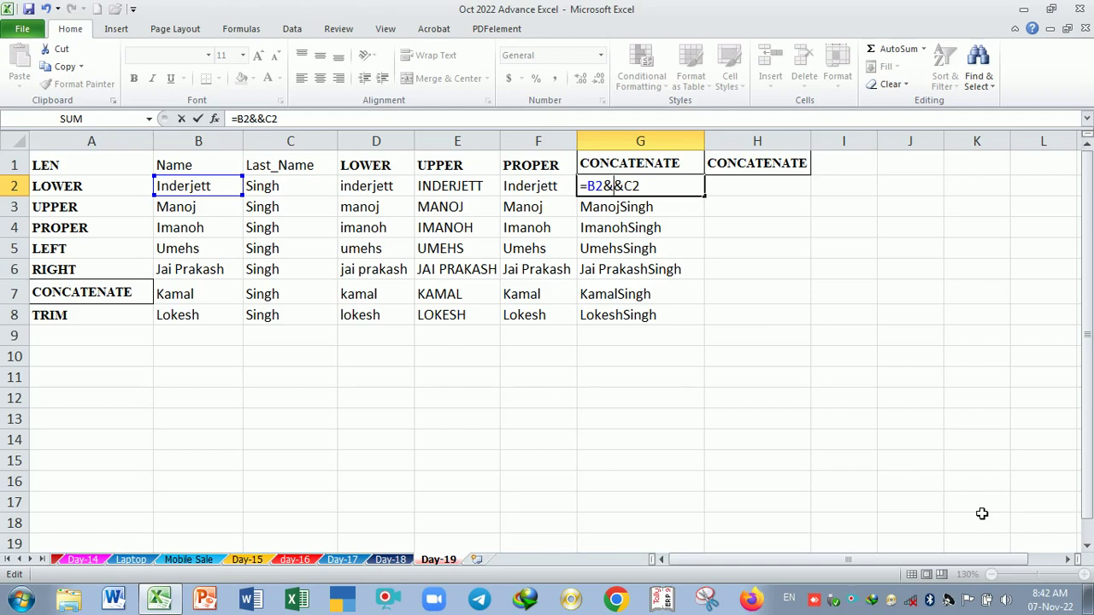
type("\" \"")
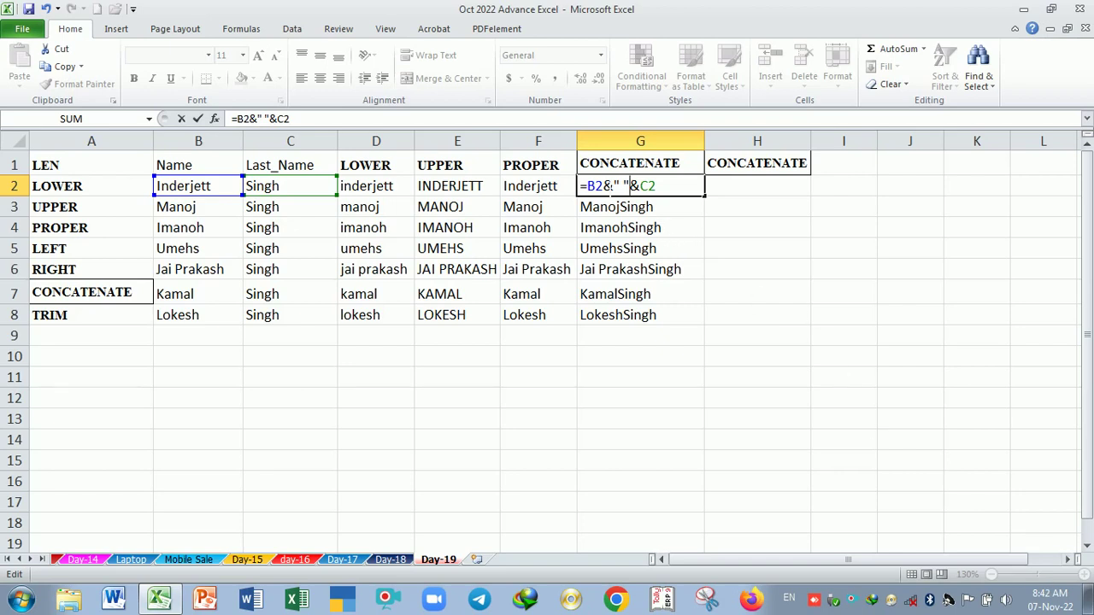
left_click_drag(612, 186, 630, 186)
key("Return")
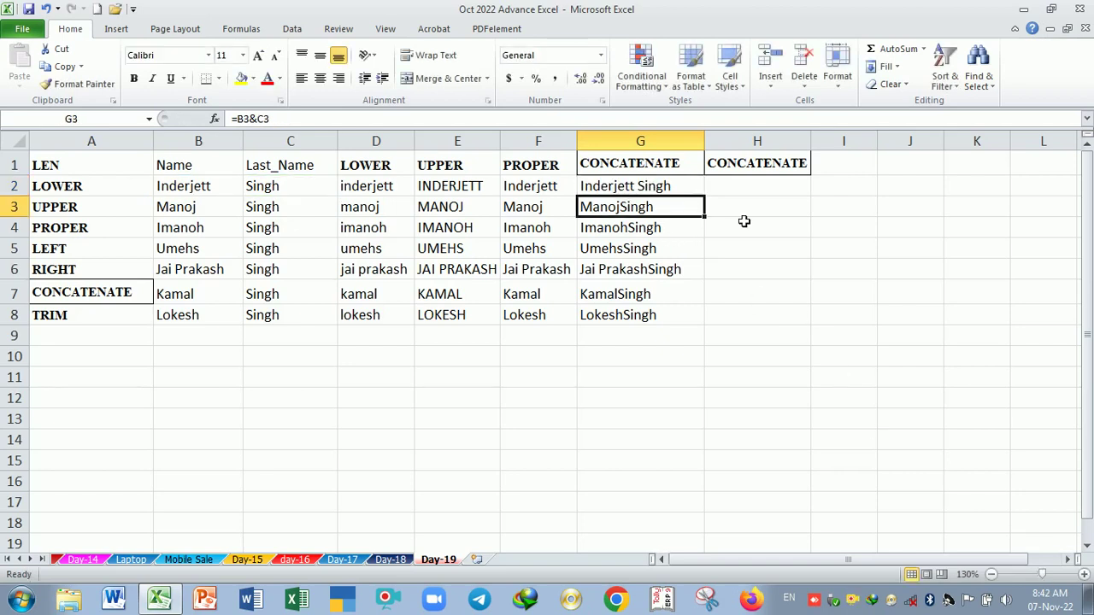
left_click(682, 190)
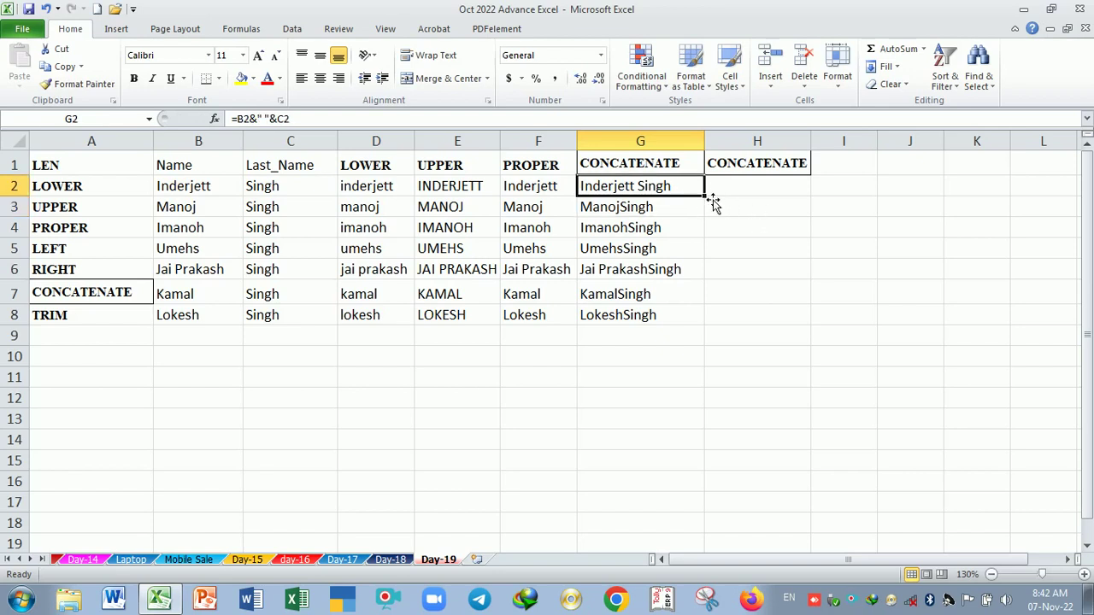
left_click_drag(706, 197, 701, 323)
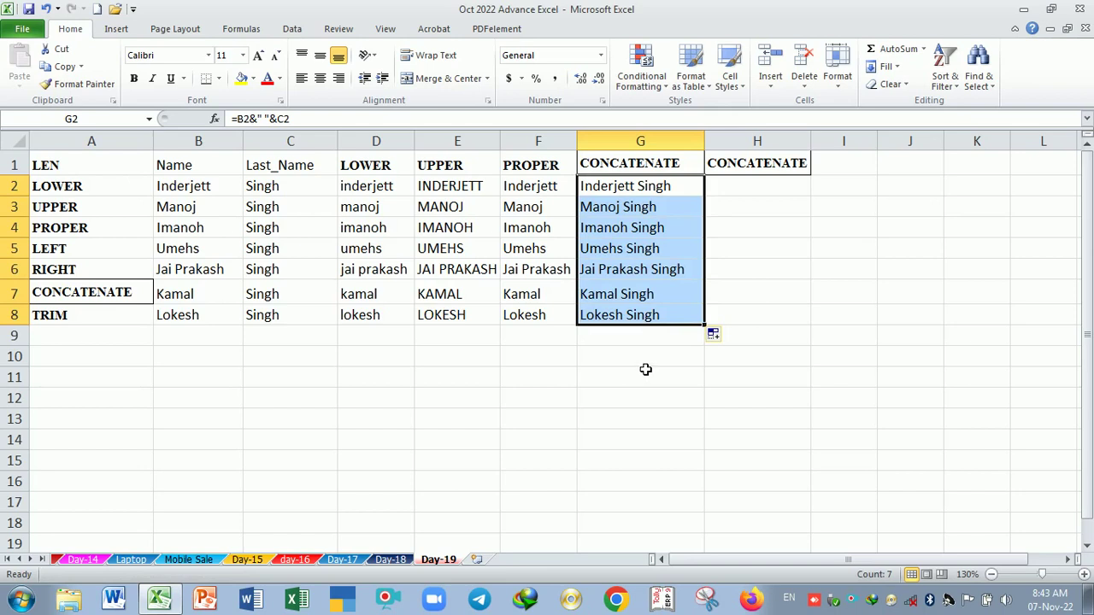
Examine the joining formulas in G2 and G3, including the quoted space between the ampersands in G2
left_click(644, 189)
left_click(642, 215)
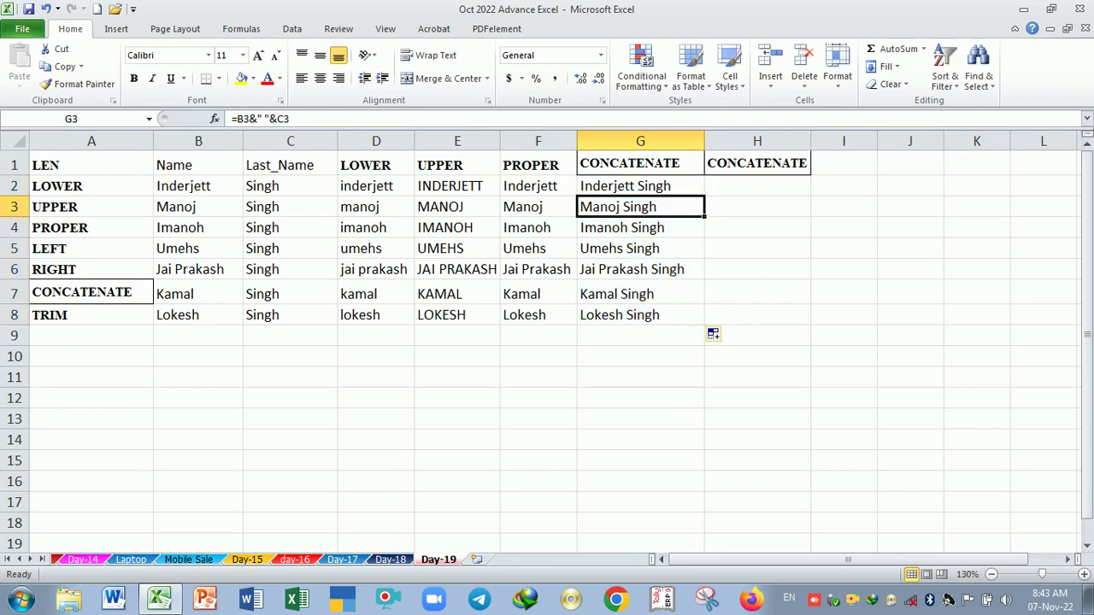
double_click(643, 188)
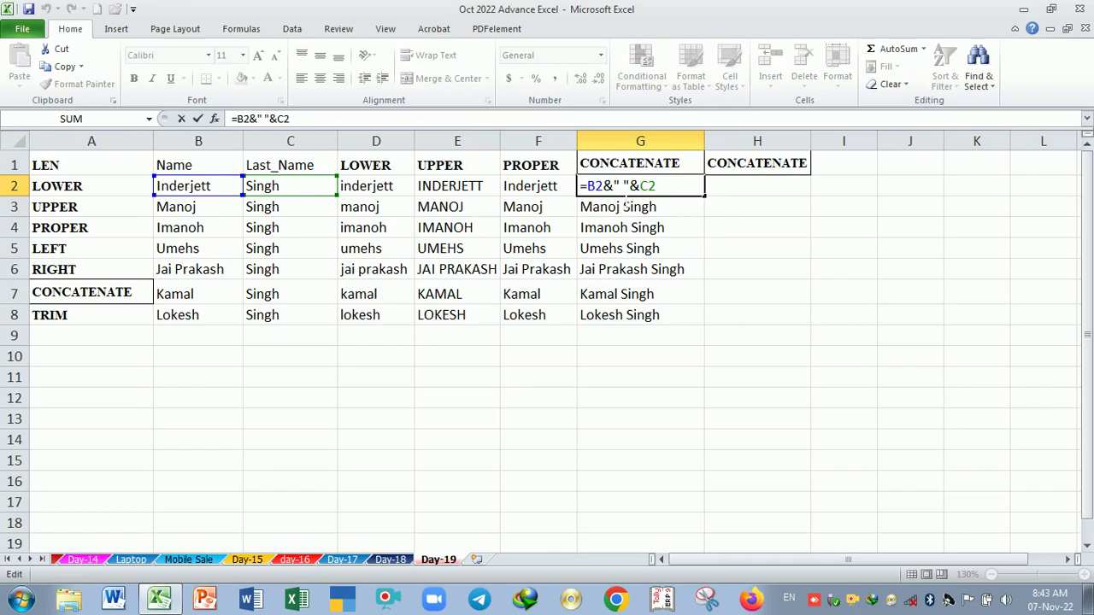
left_click(621, 186)
key("Return")
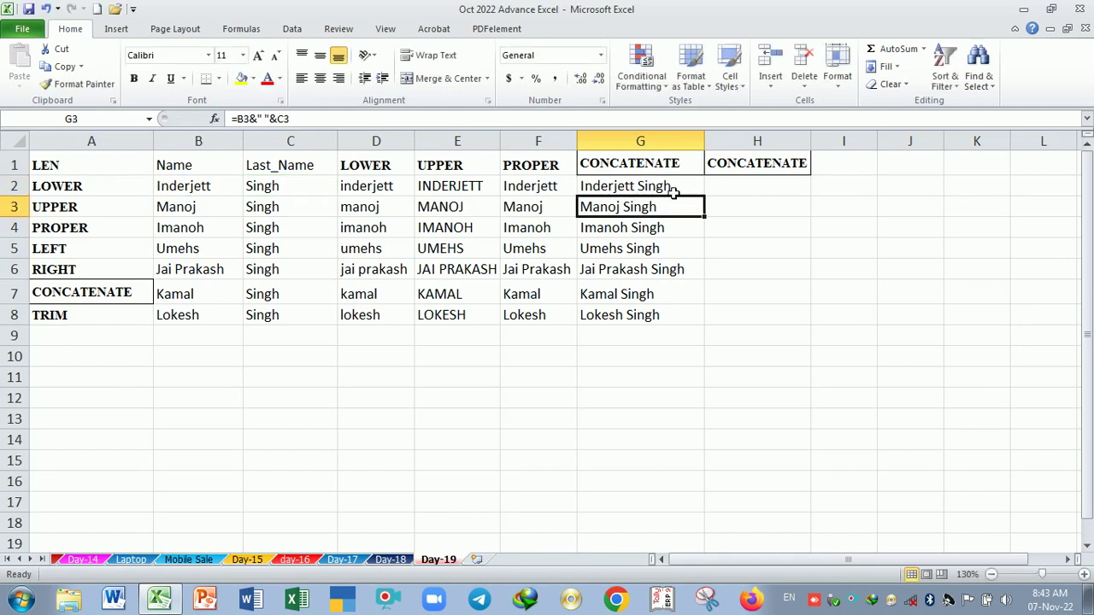
Fill the G2 formula down to G8 again and select H2 under the second CONCATENATE heading
left_click(682, 188)
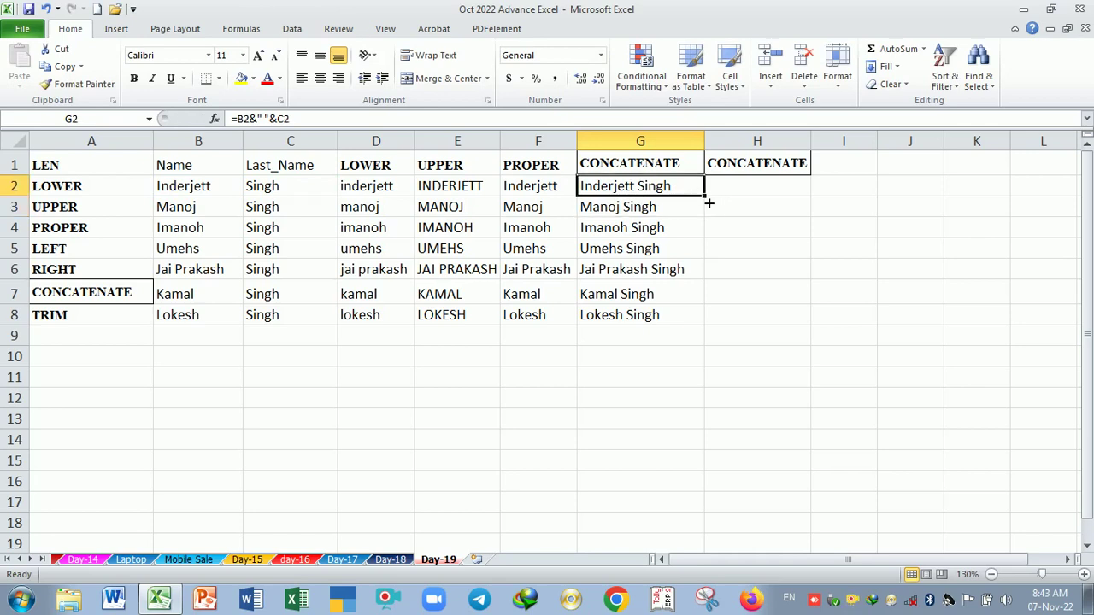
left_click_drag(706, 197, 688, 338)
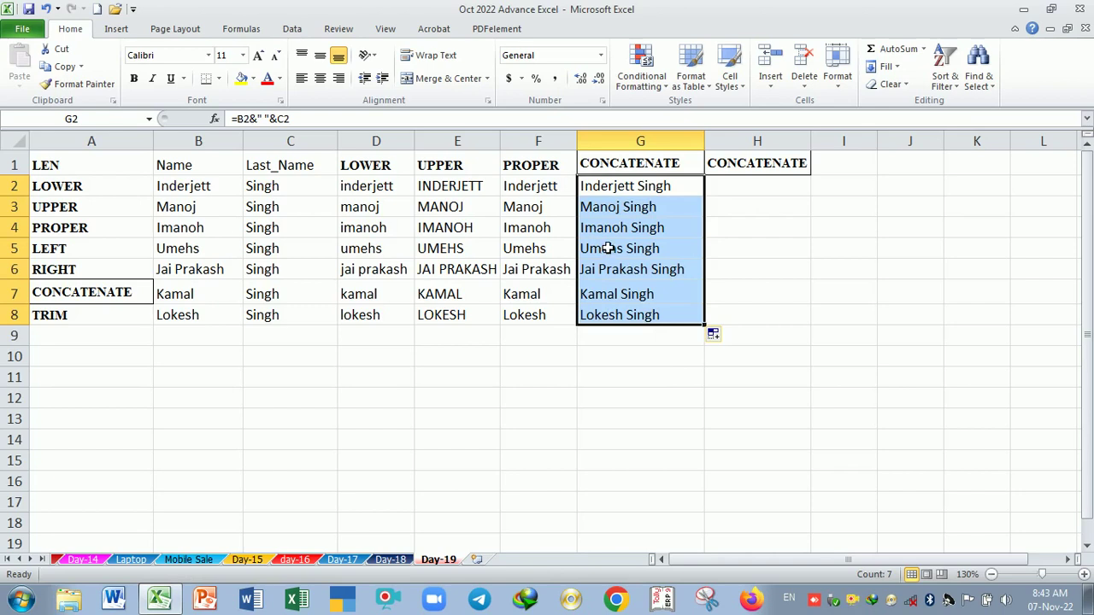
left_click_drag(630, 185, 625, 320)
left_click(739, 190)
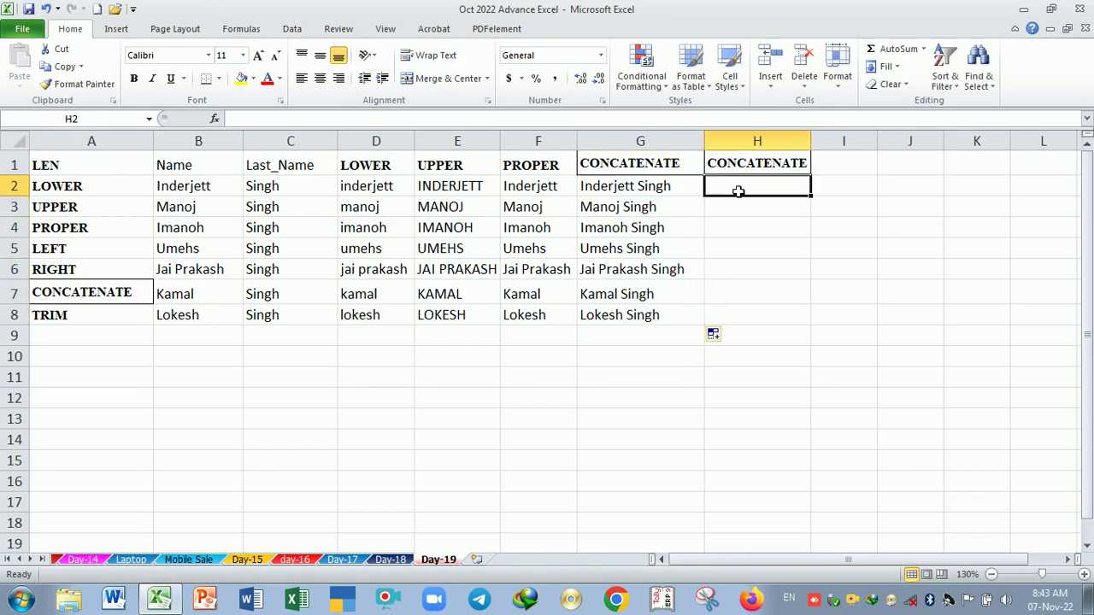
Join the first and last names in H2 with =CONCATENATE(B2,C2) and fill the formula down to H8
type("=")
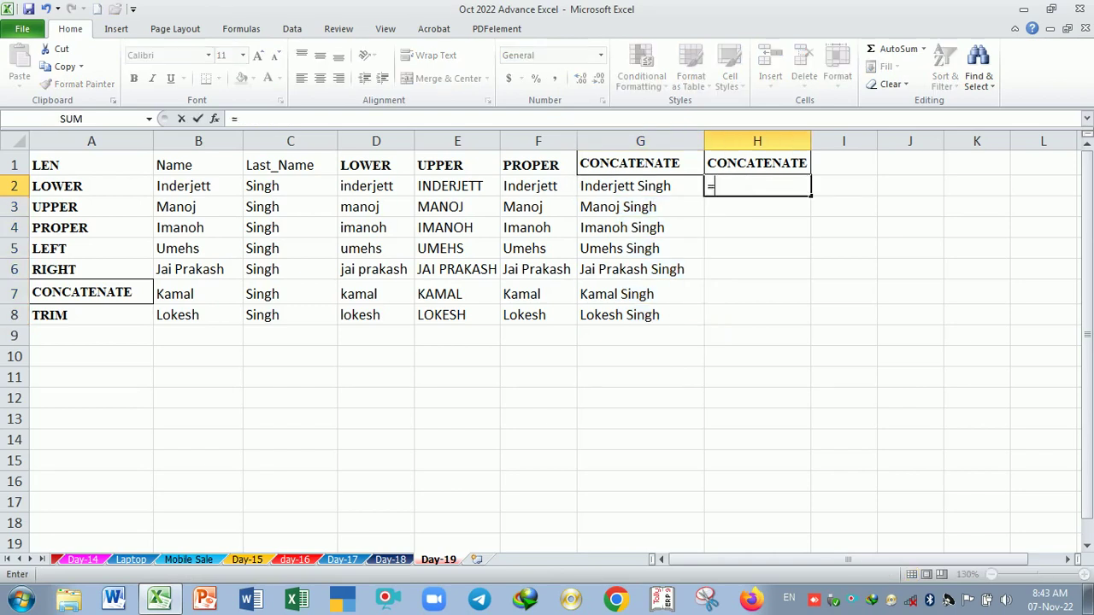
type("con")
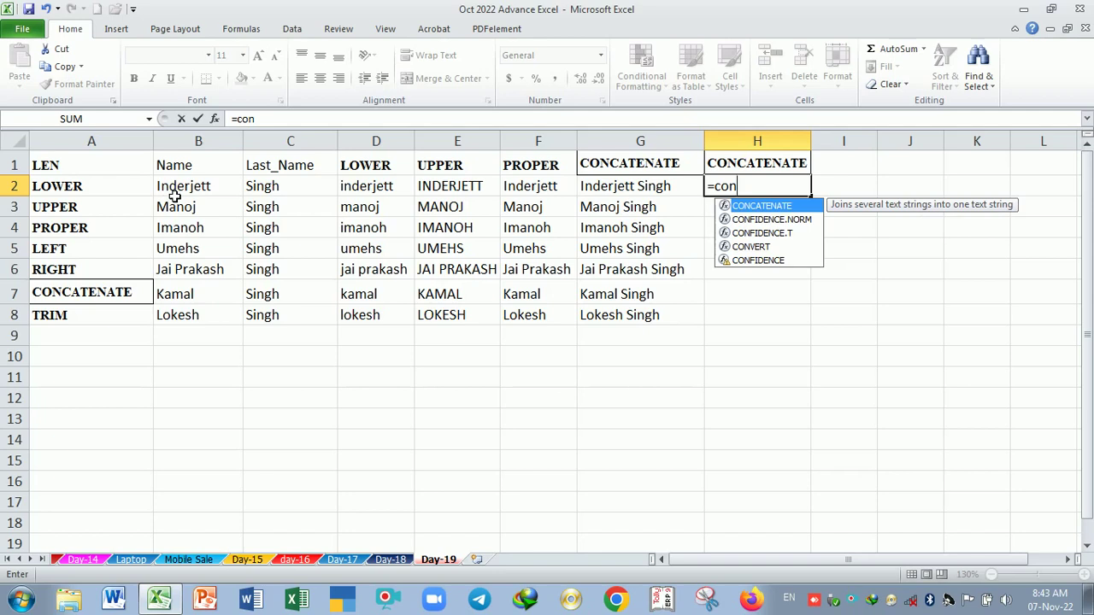
double_click(774, 206)
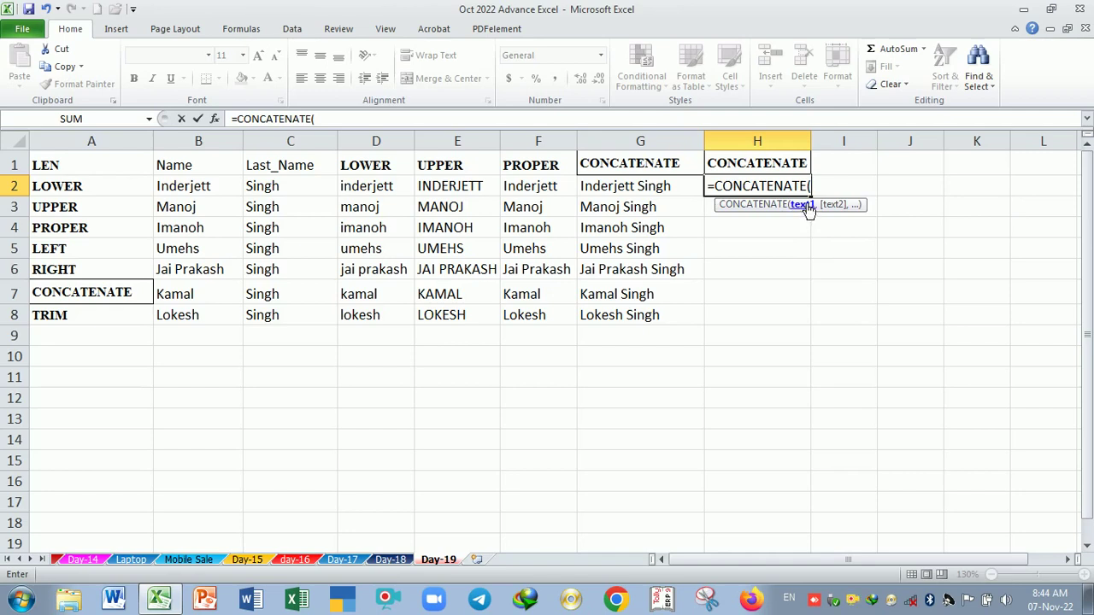
left_click(208, 192)
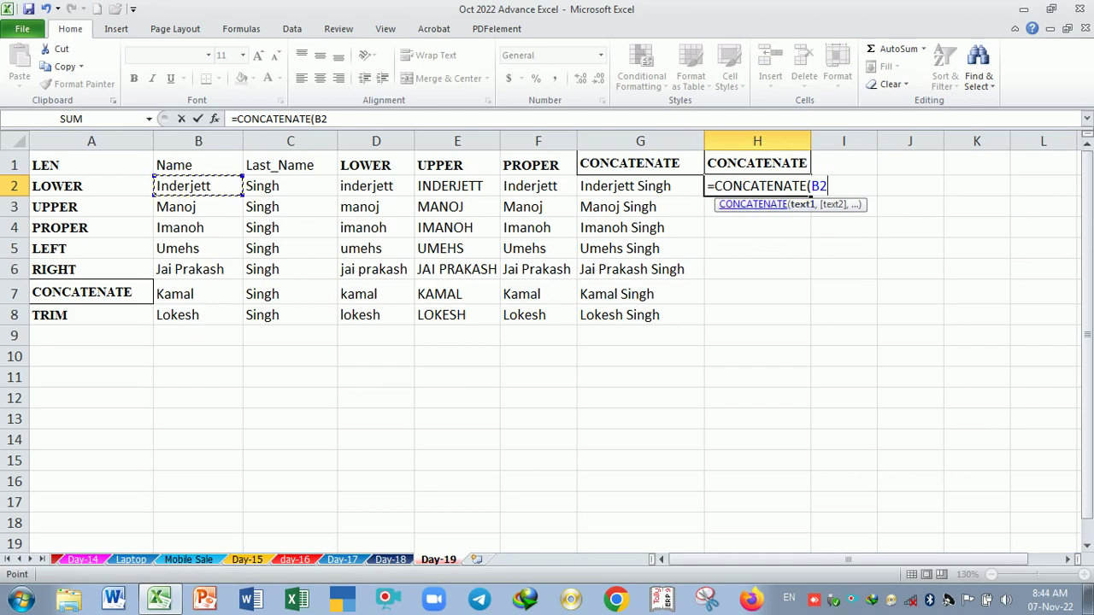
left_click_drag(801, 220, 806, 335)
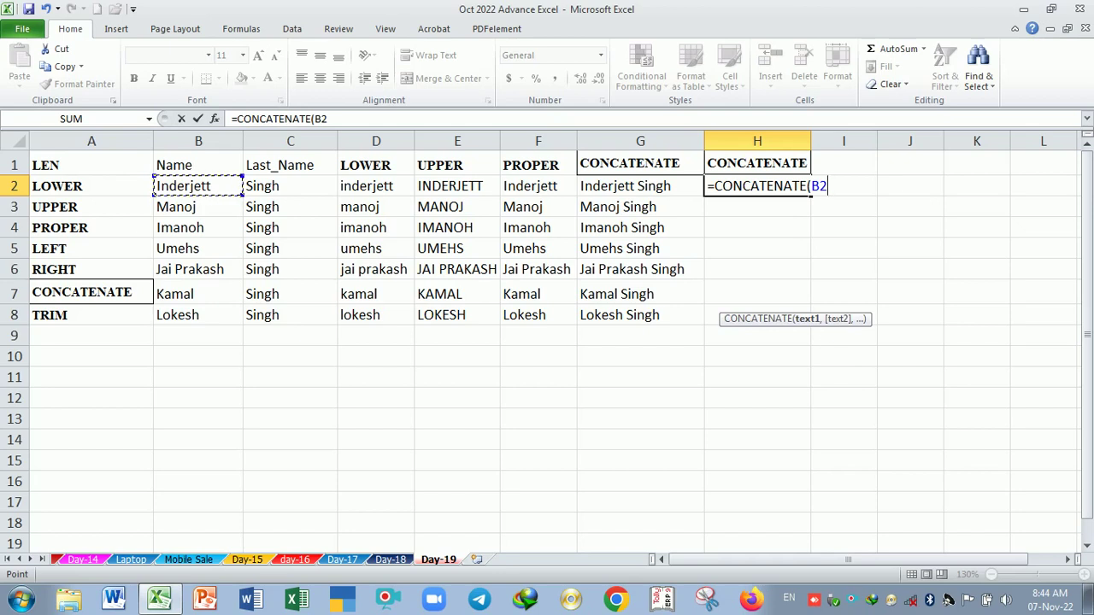
type(",")
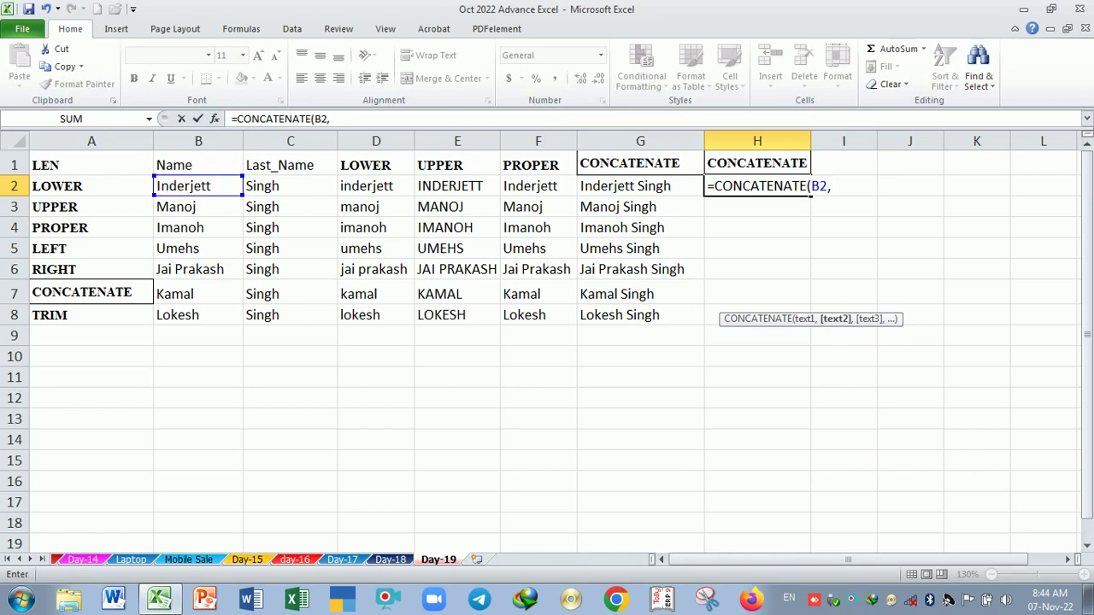
left_click(289, 190)
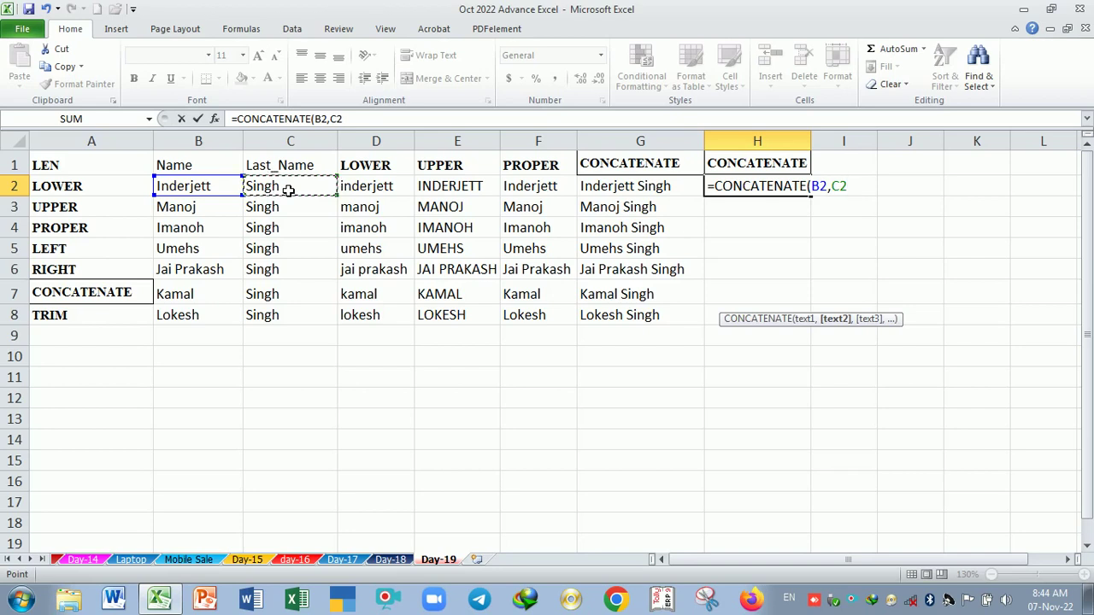
type(")")
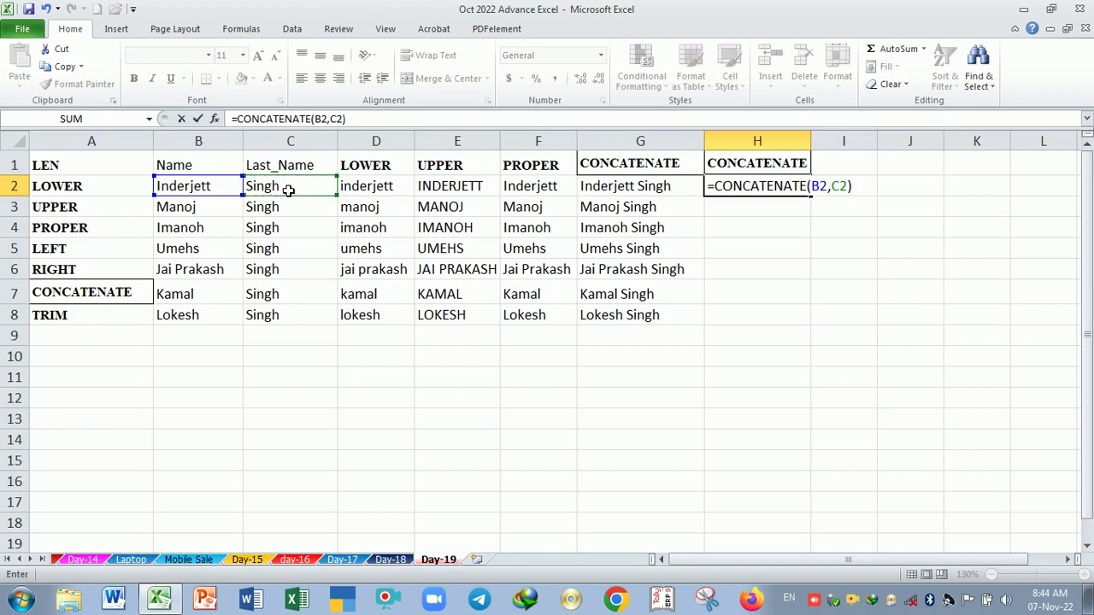
key("Return")
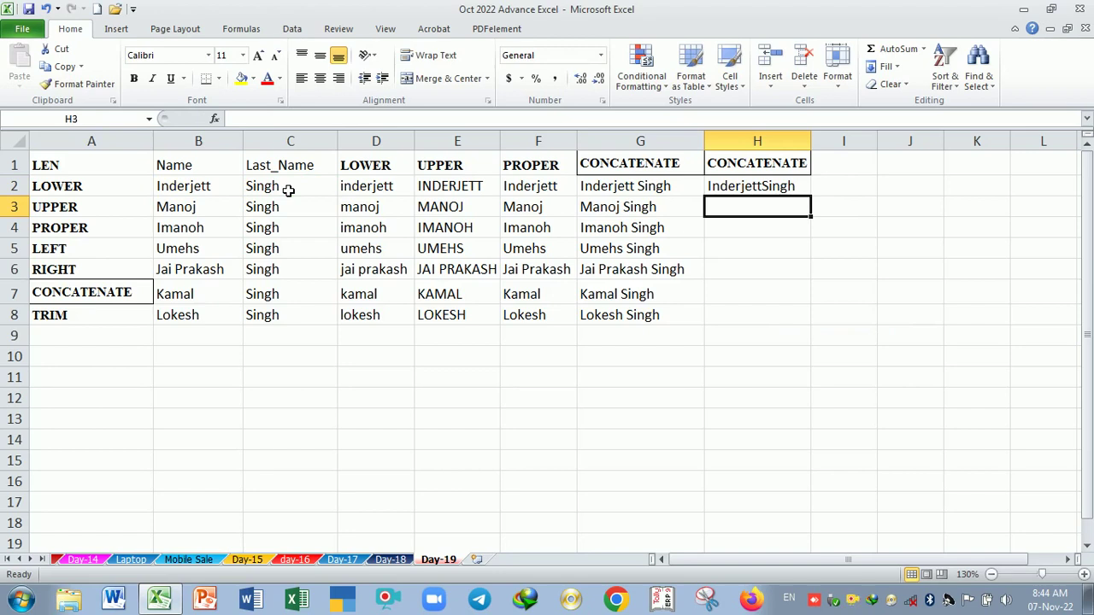
left_click(787, 187)
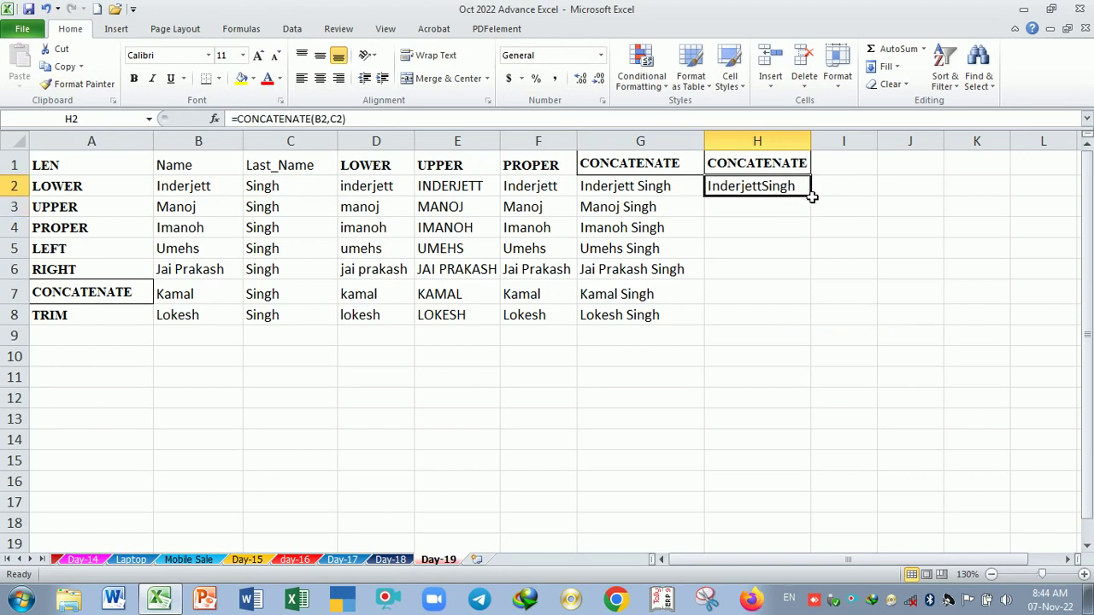
left_click_drag(812, 197, 810, 332)
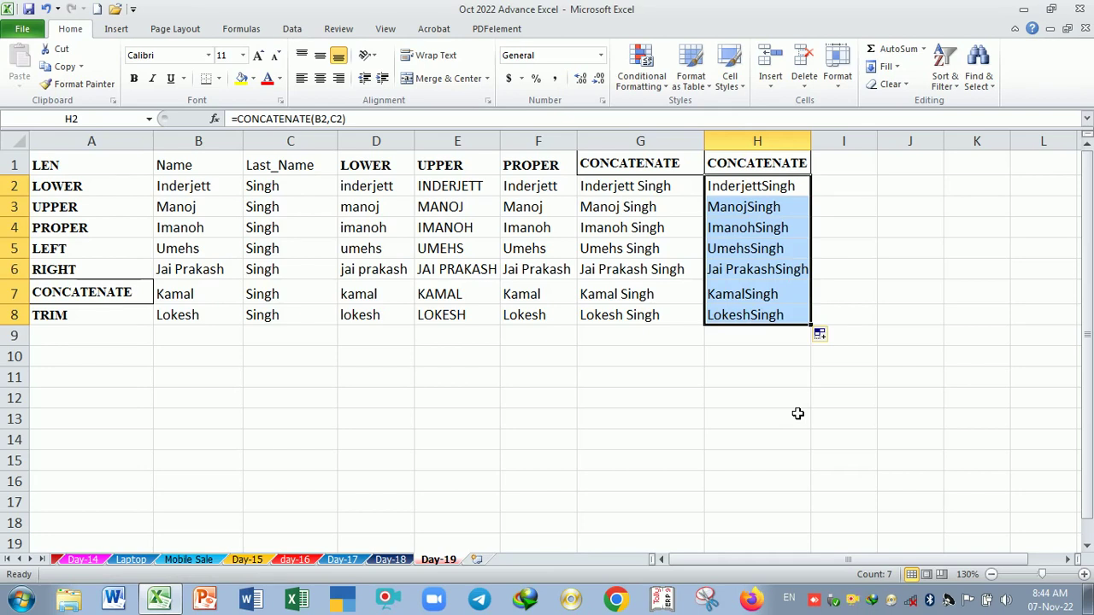
Change the H2 formula to =CONCATENATE(B2," ",C2) to put a space between the first and last names
double_click(757, 189)
left_click(832, 187)
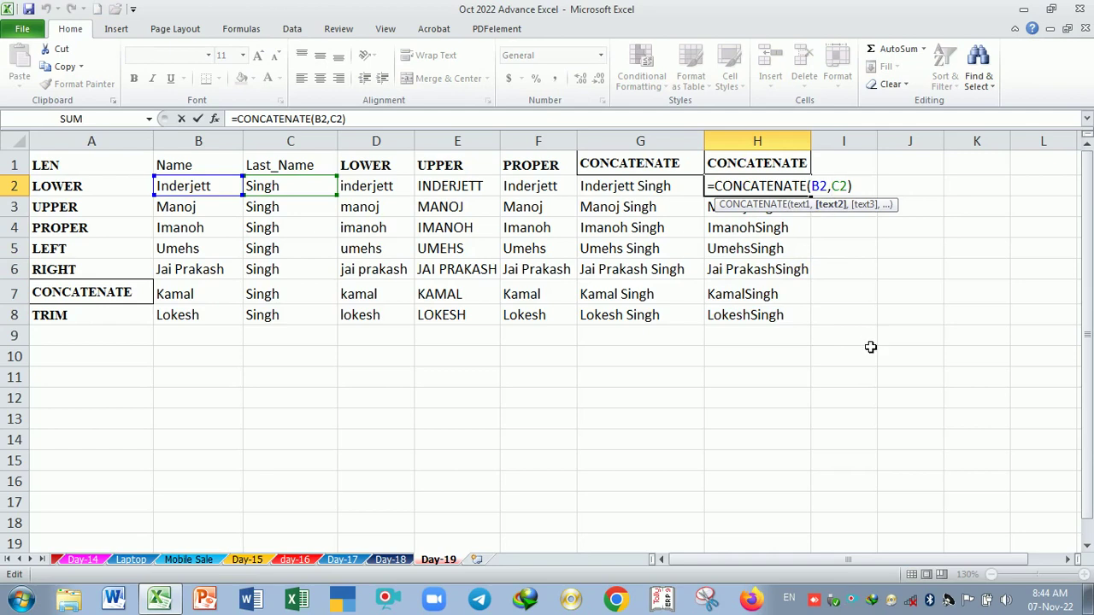
type(",")
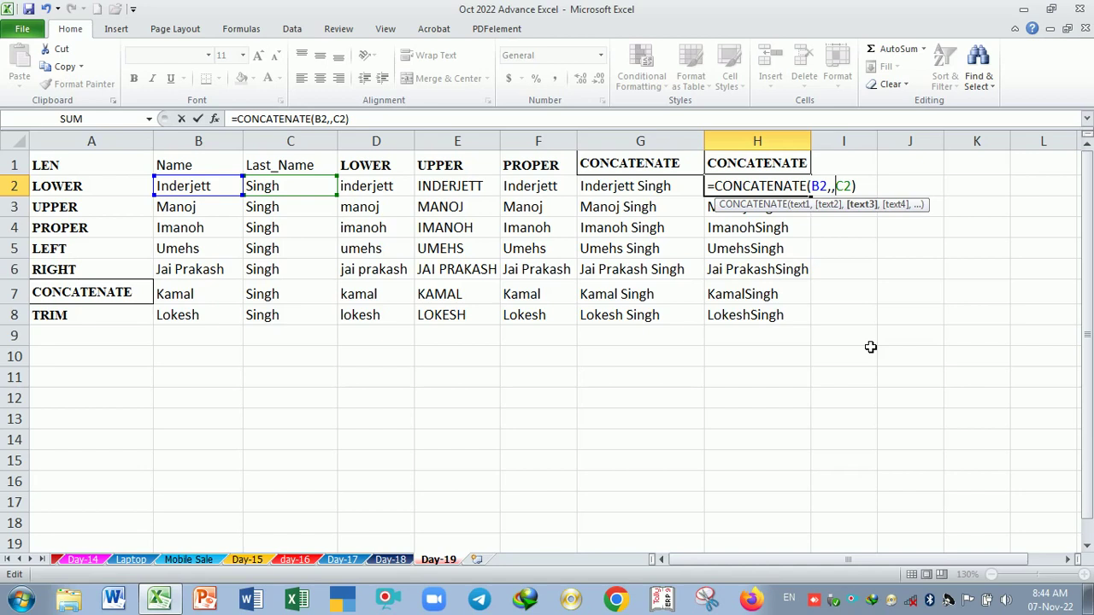
key("Left")
type("\" \"")
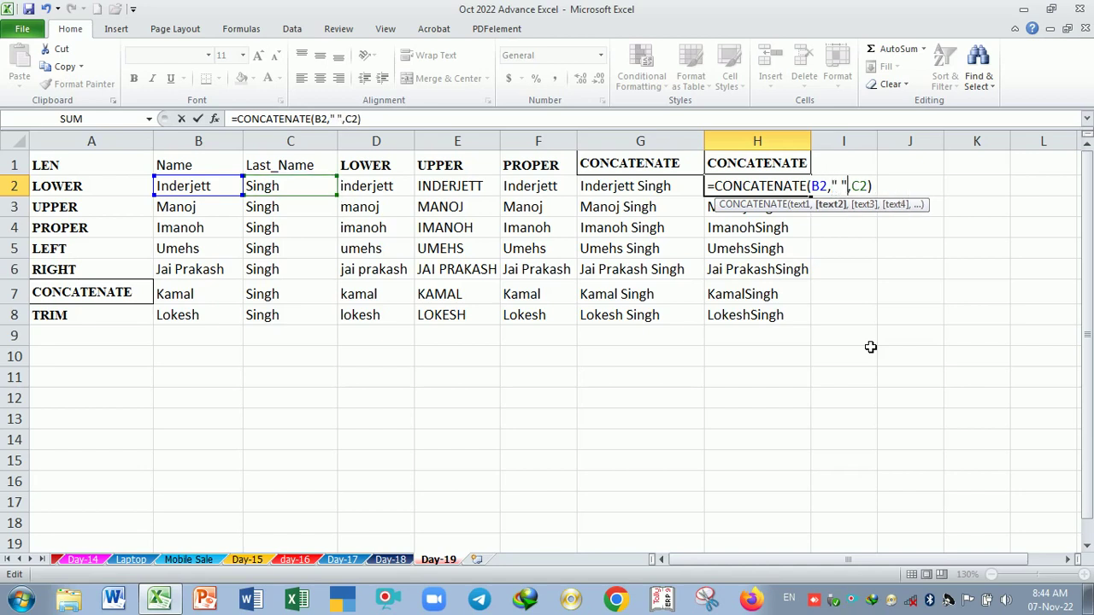
key("Return")
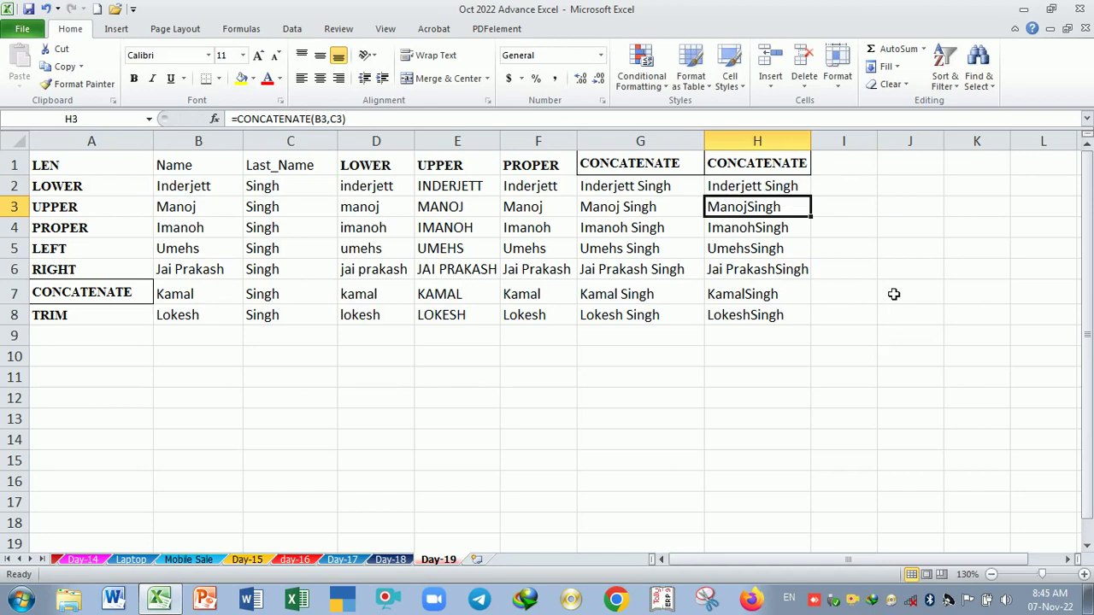
Fill the spaced CONCATENATE formula from H2 down to H8 and widen column H to fit the longest full name
left_click(796, 188)
left_click_drag(818, 203, 819, 325)
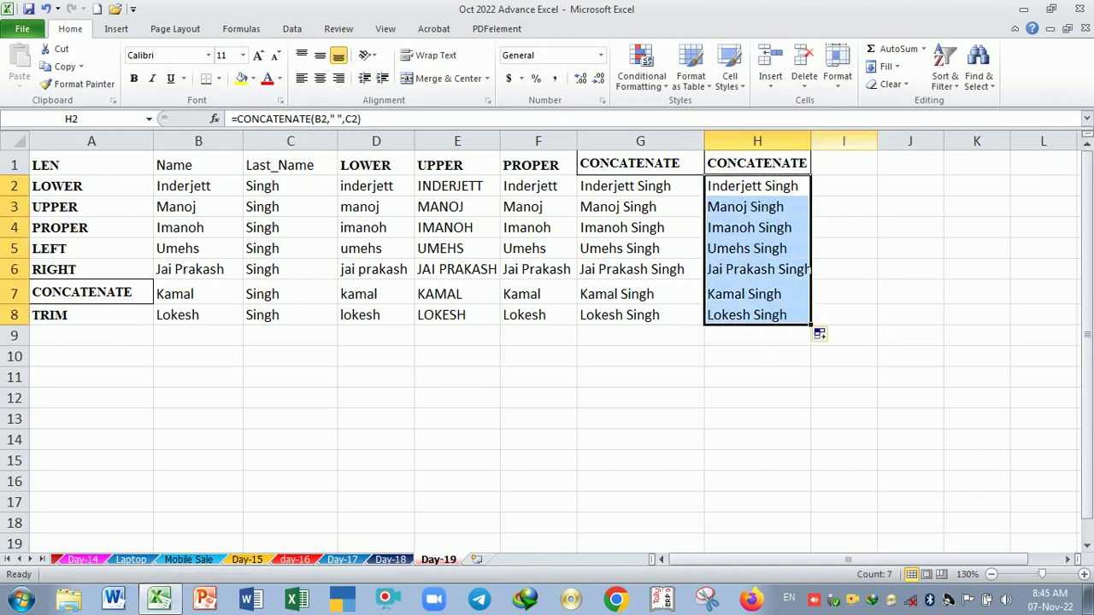
left_click_drag(811, 142, 821, 141)
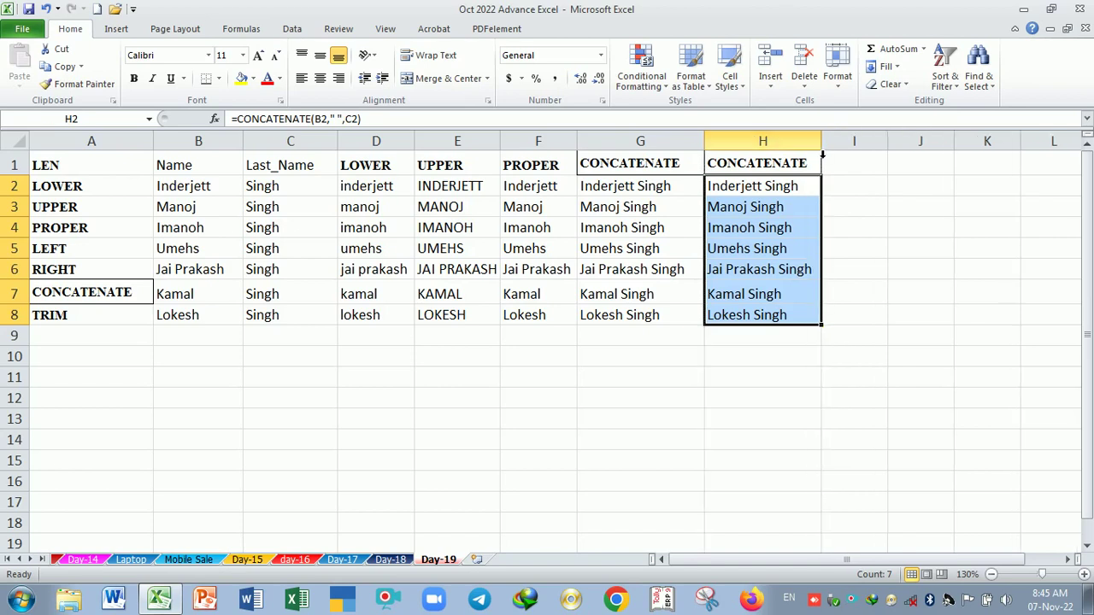
left_click(760, 418)
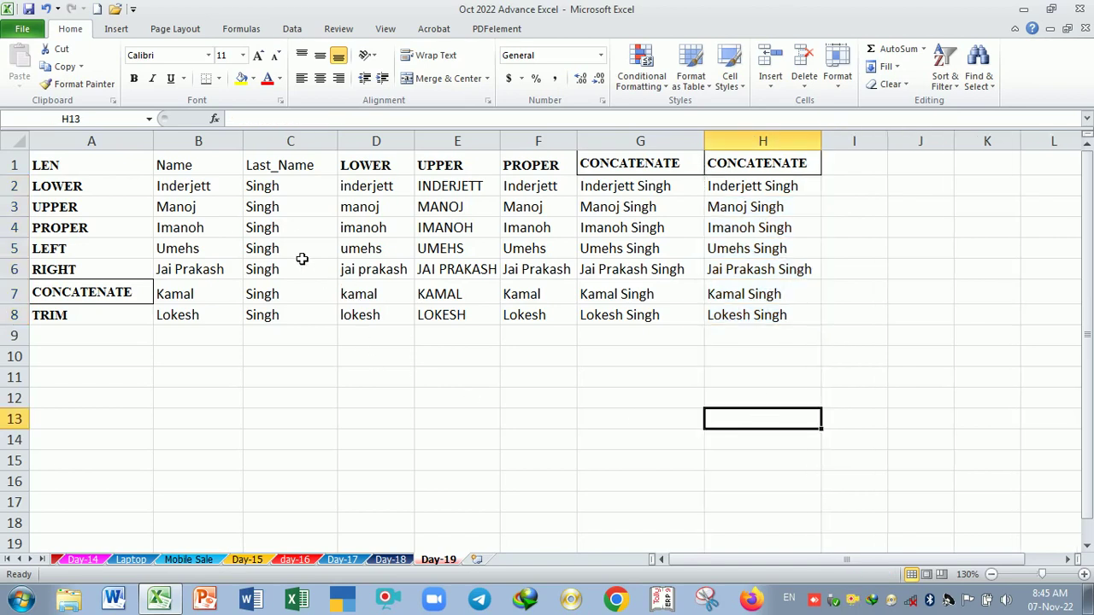
Retype the last name in C5 in lowercase, and replace those in C7 and C2 with different lowercase surnames
left_click(302, 258)
type("singh")
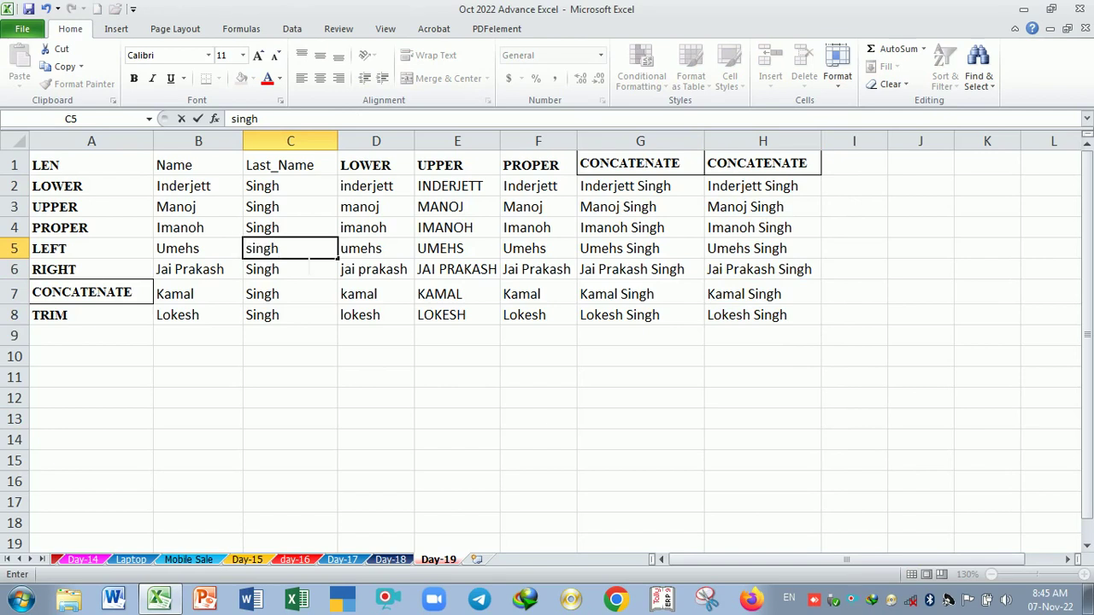
key("Return")
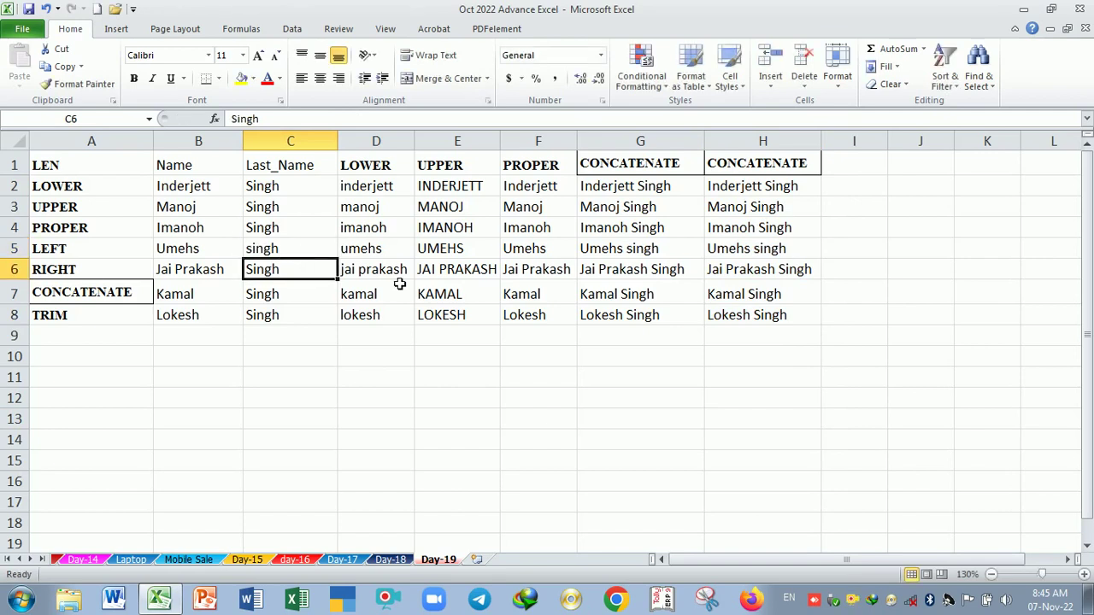
left_click(294, 300)
type("kumar")
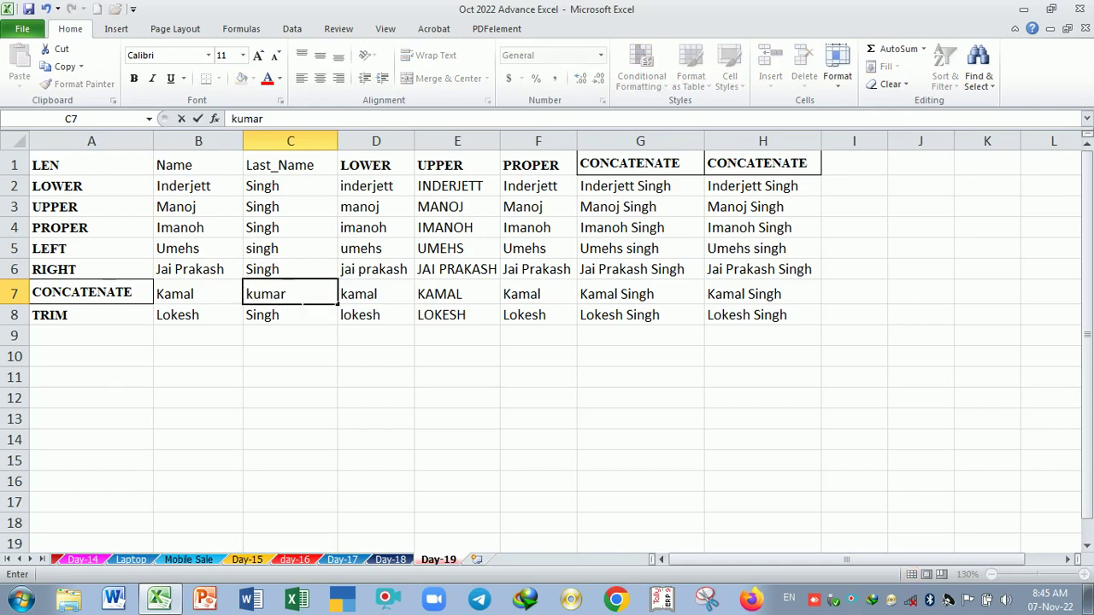
key("Return")
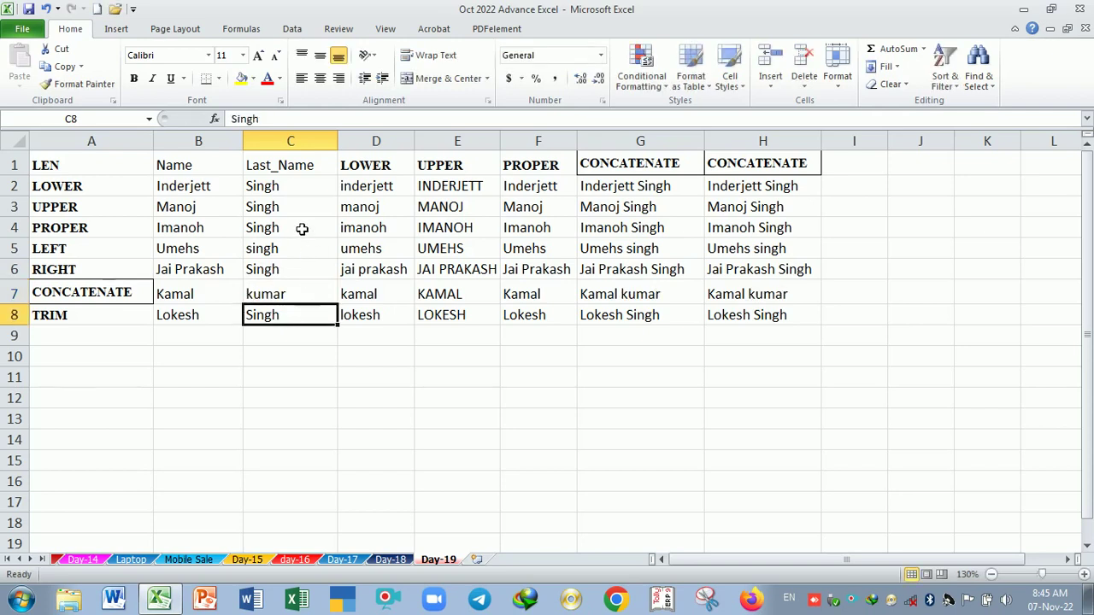
left_click(289, 189)
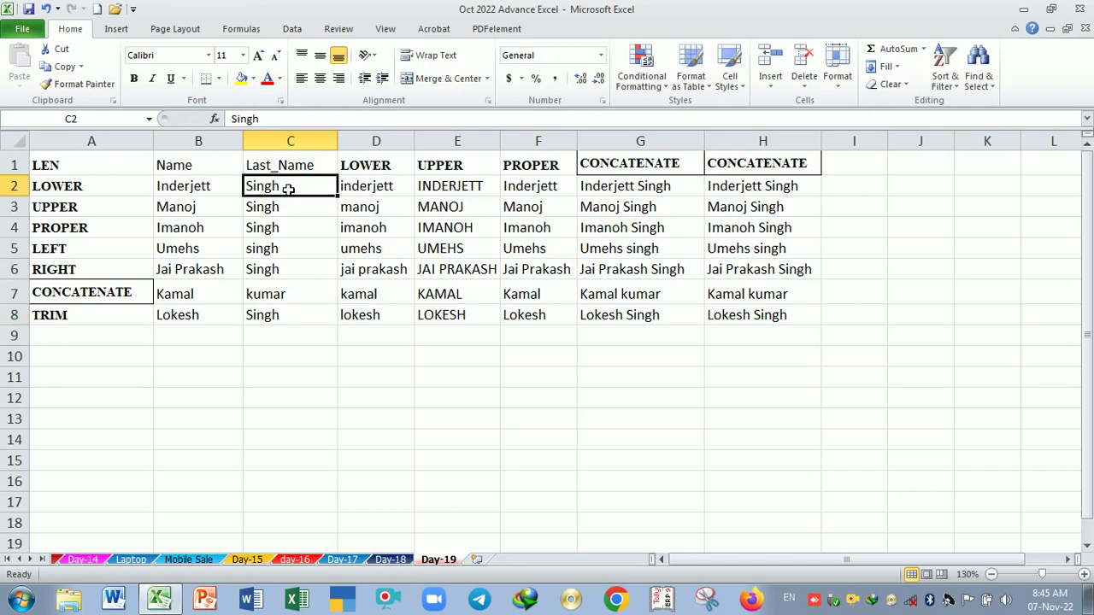
type("tanwar")
key("Return")
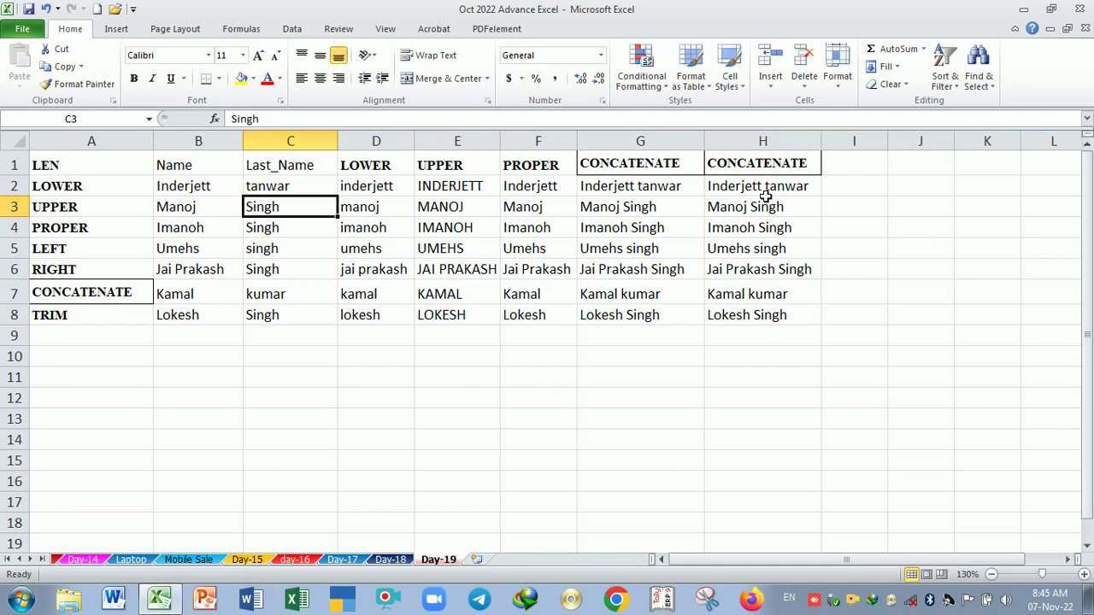
Examine the row 2 formulas in the two CONCATENATE columns and in the LOWER and UPPER columns
left_click(639, 191)
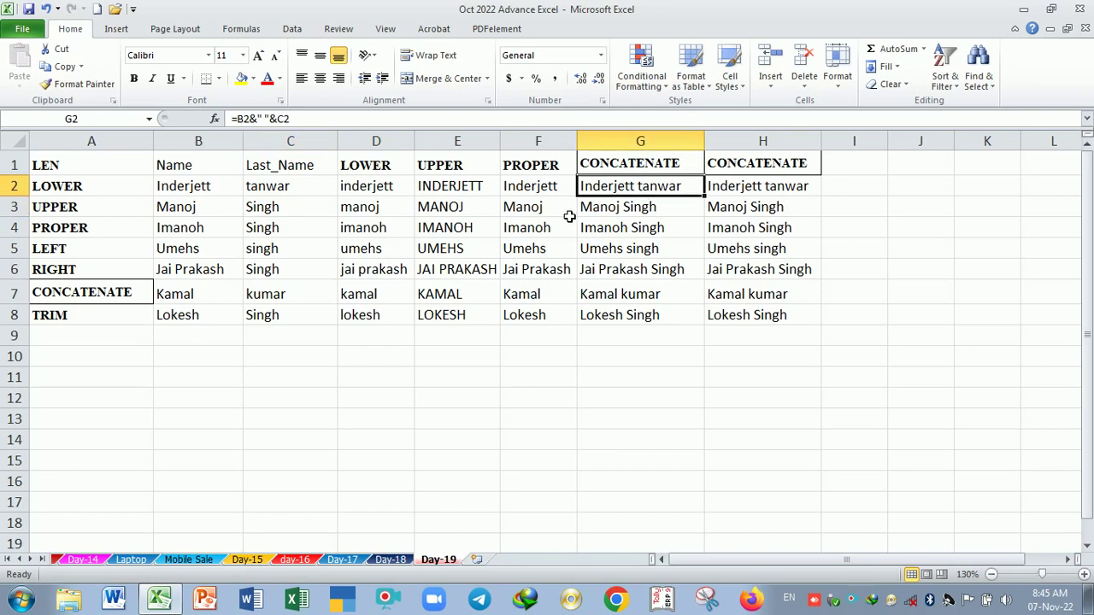
left_click(758, 192)
double_click(758, 191)
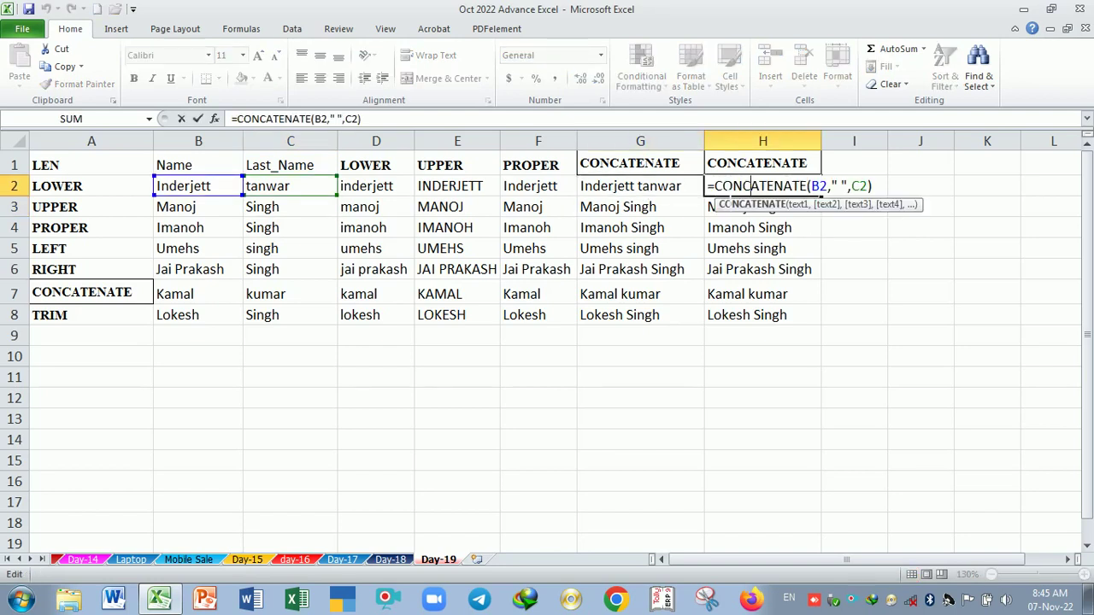
key("Return")
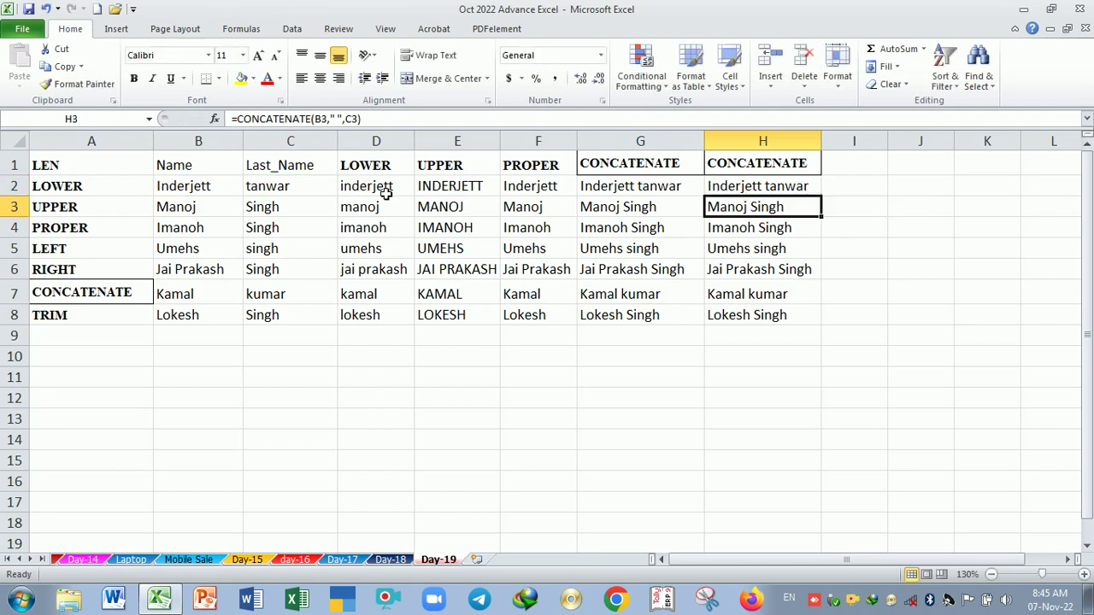
double_click(387, 195)
key("Return")
left_click(450, 185)
double_click(450, 186)
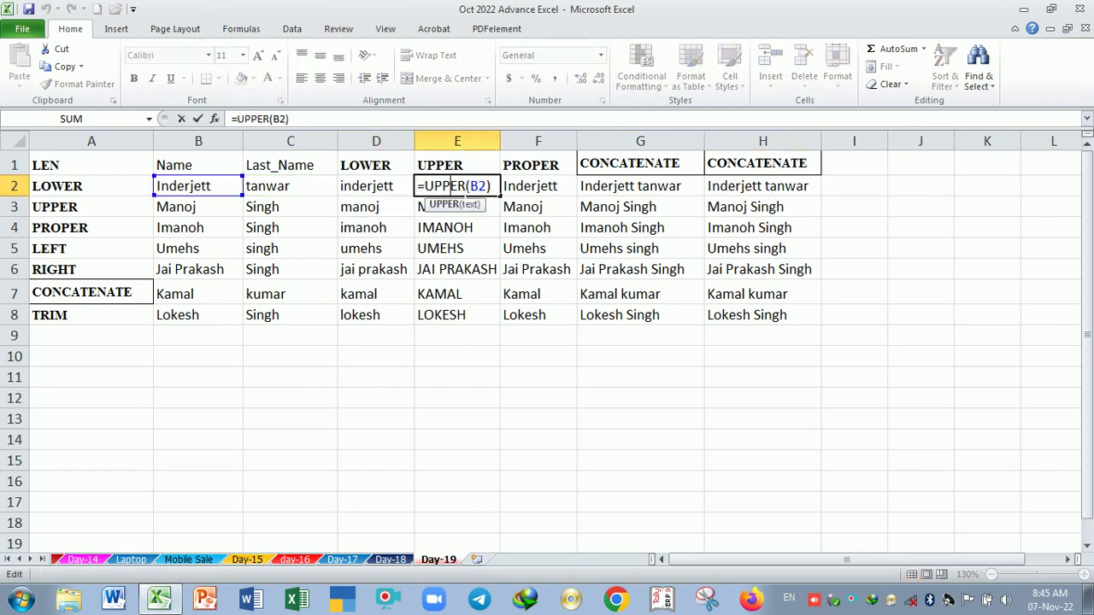
key("Return")
Wrap the H2 formula in PROPER so it reads =PROPER(CONCATENATE(B2," ",C2))
double_click(707, 186)
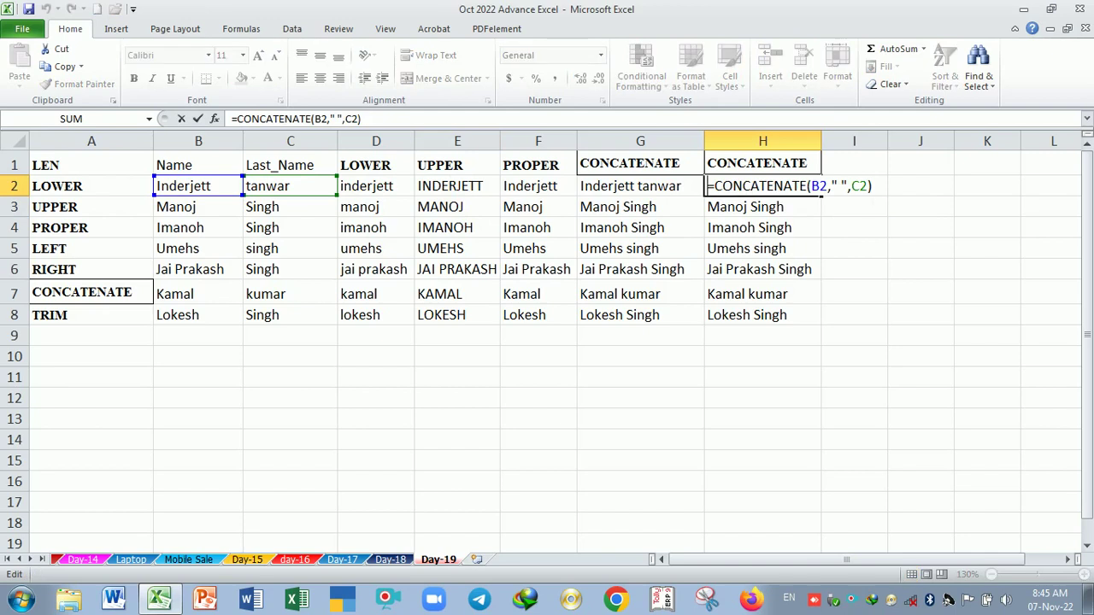
key("End")
type("pro")
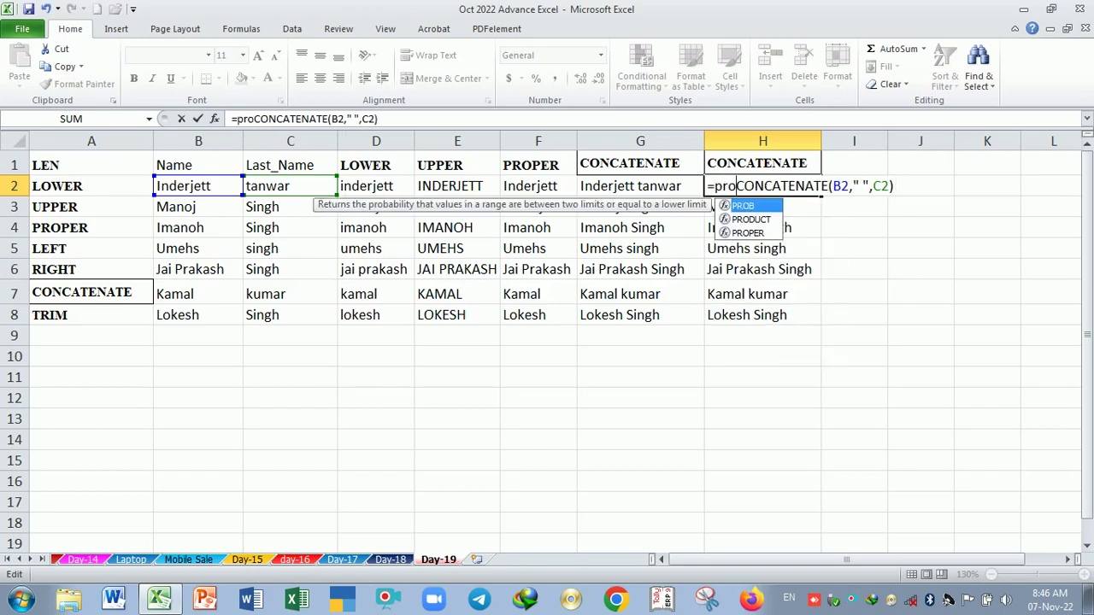
key("Down")
key("Down")
key("Tab")
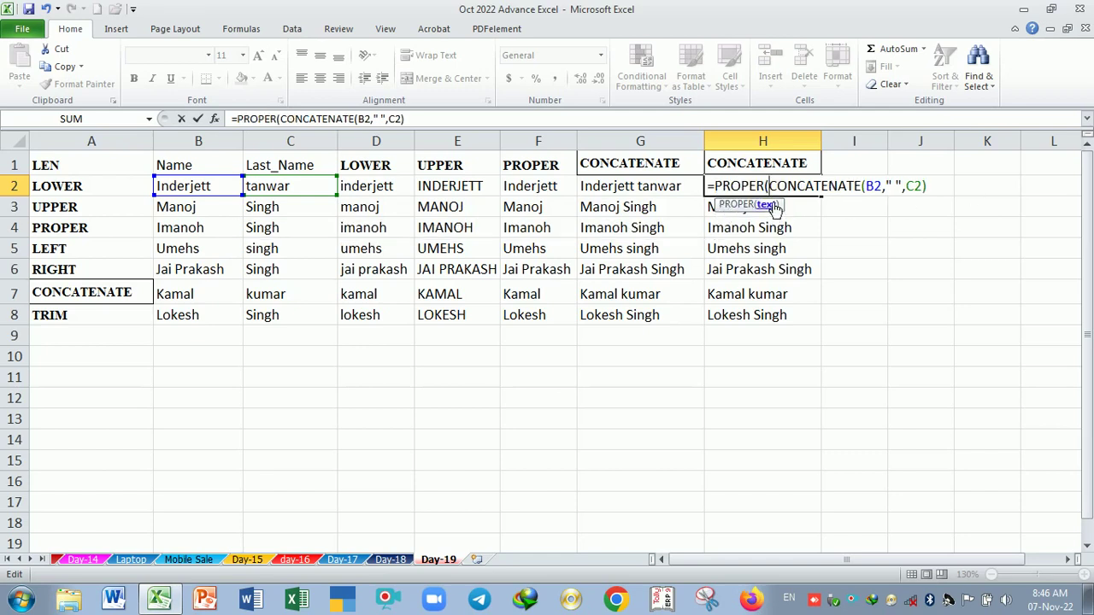
key("End")
type(")")
key("Return")
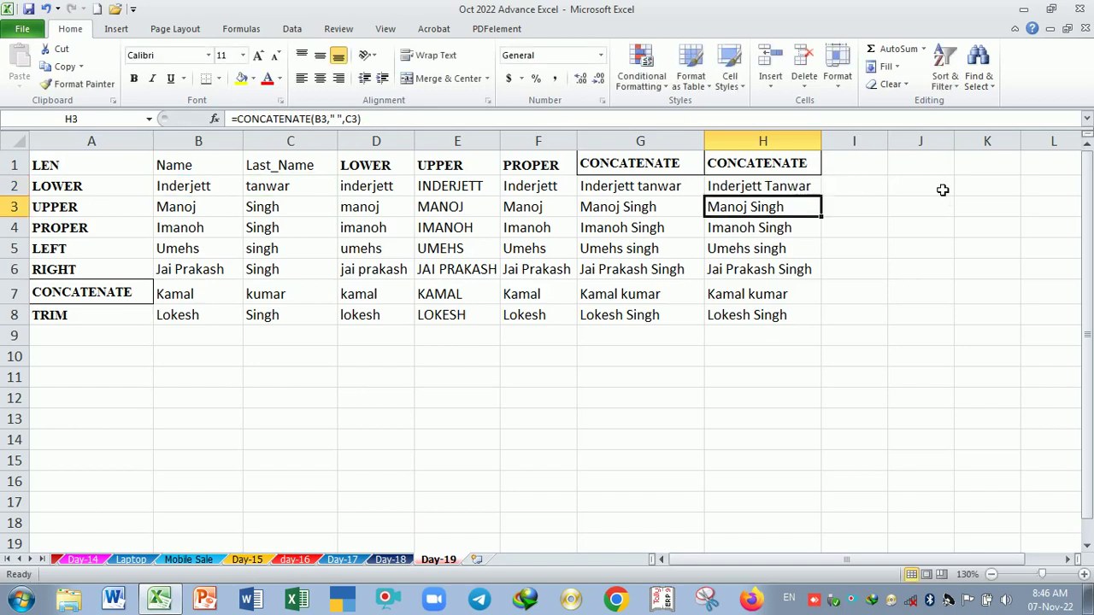
Fill the nested PROPER and CONCATENATE formula from H2 down to H8 and select H2:H8
left_click(800, 189)
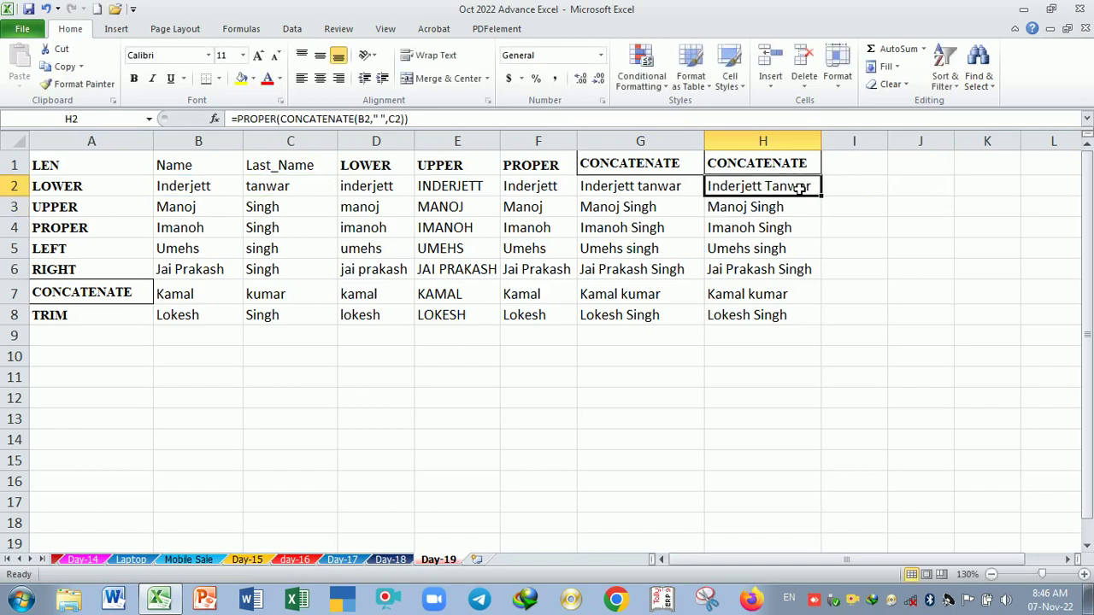
left_click_drag(822, 197, 821, 332)
left_click(772, 360)
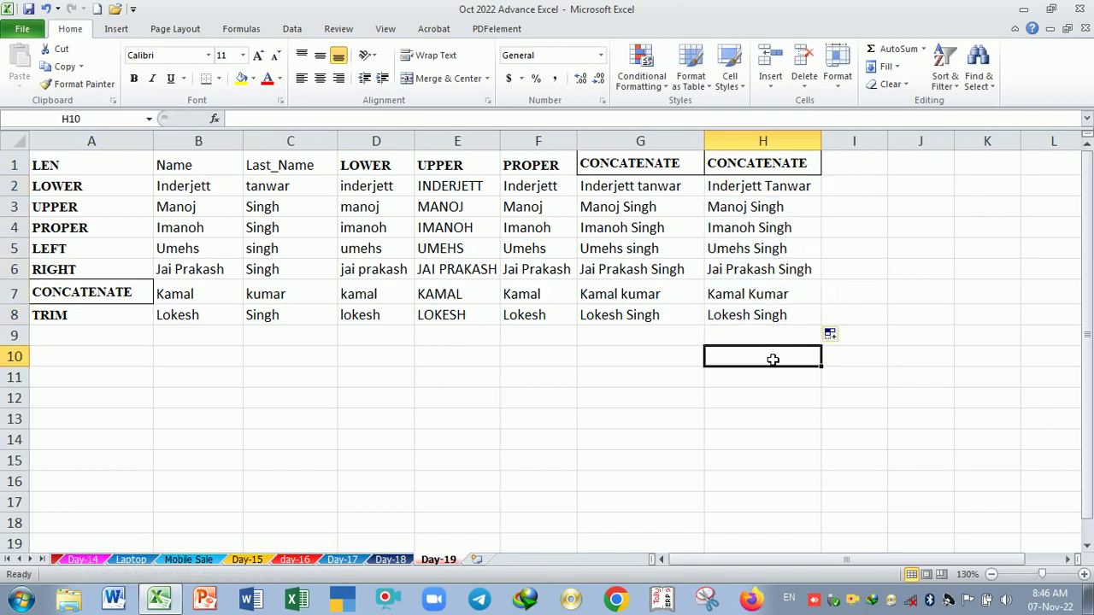
left_click_drag(776, 187, 774, 316)
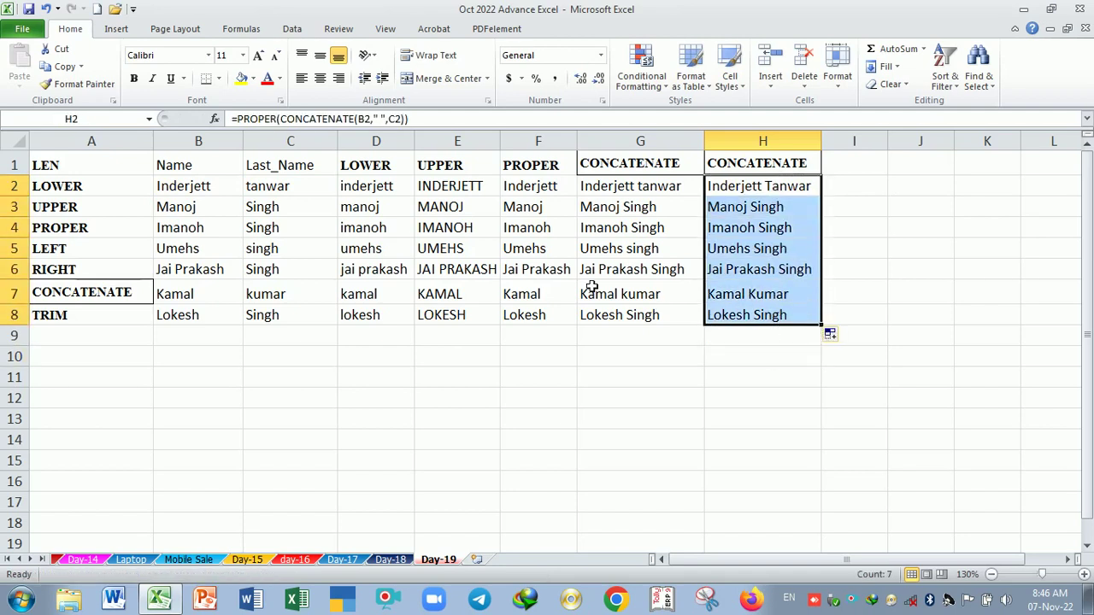
Examine the LOWER column, the UPPER formula in E2 and the nested PROPER and CONCATENATE formula in H2
left_click_drag(365, 185, 380, 313)
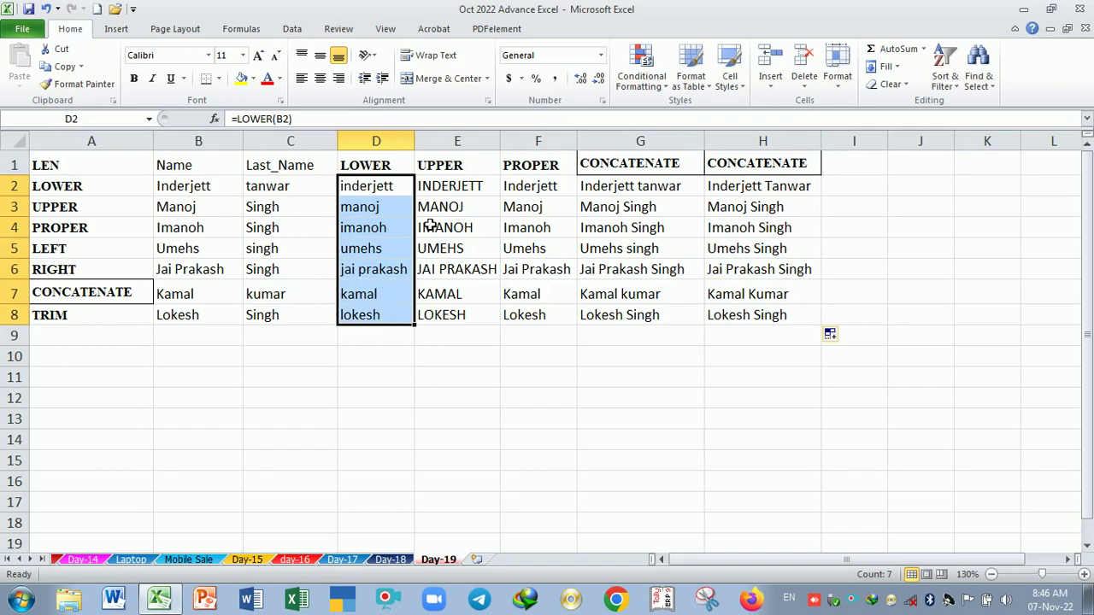
left_click(459, 186)
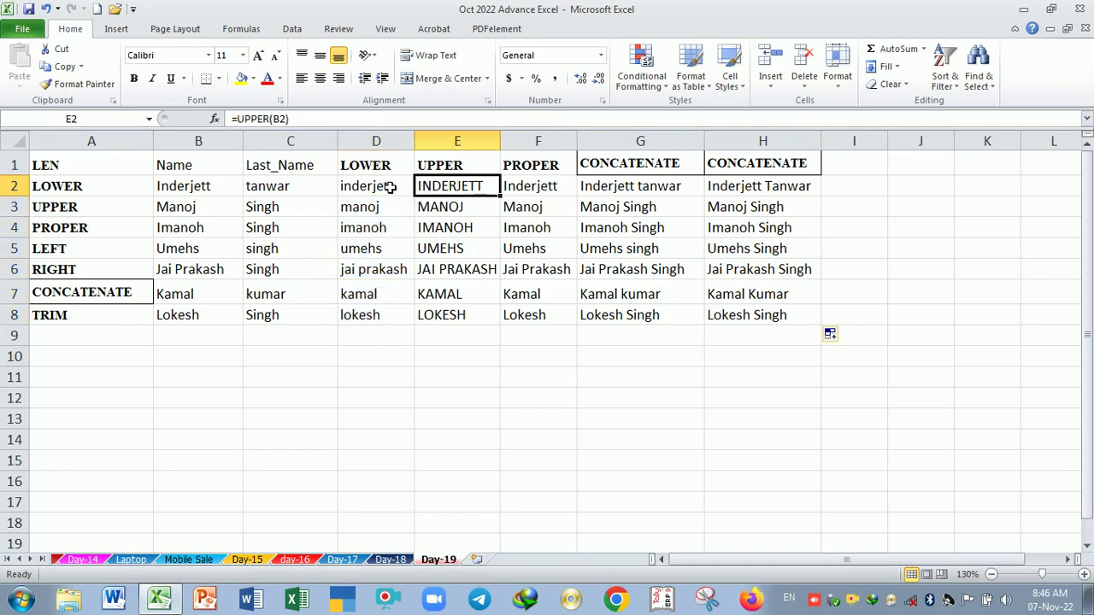
left_click_drag(389, 187, 378, 315)
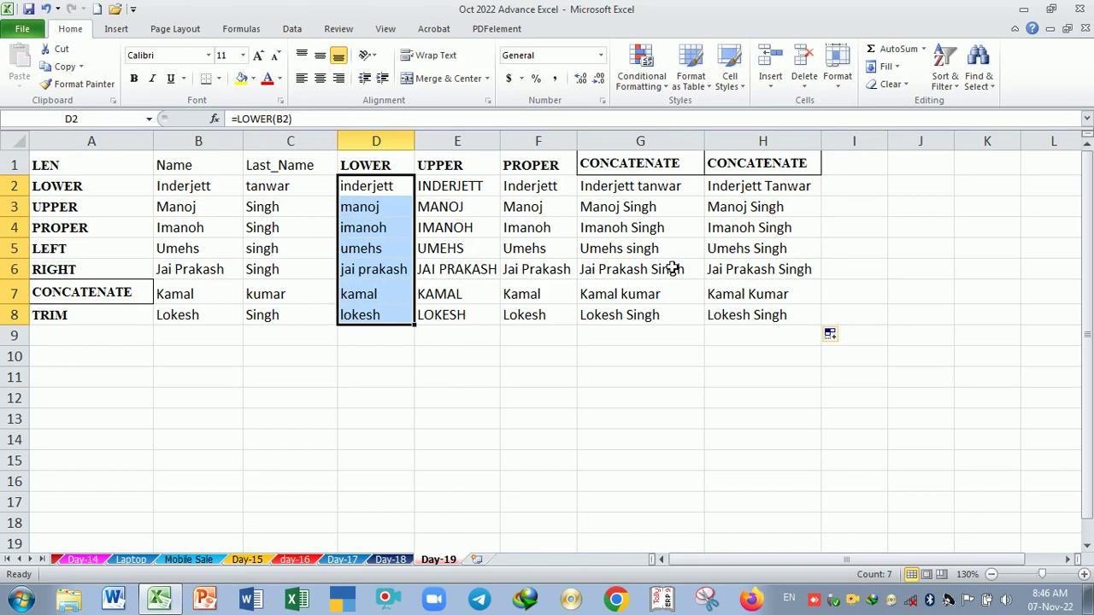
left_click(776, 194)
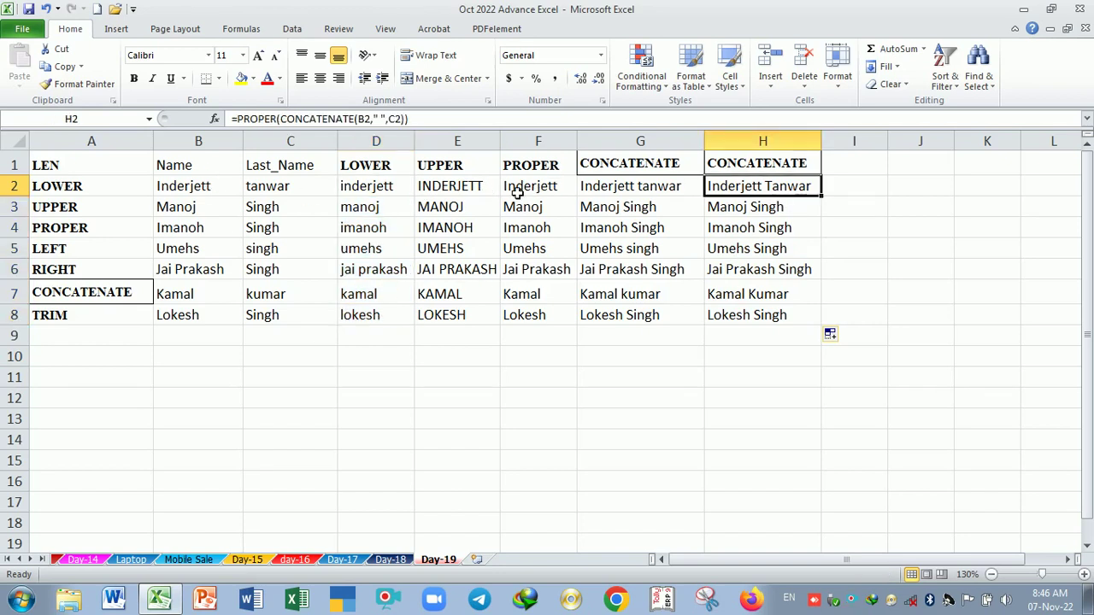
double_click(775, 192)
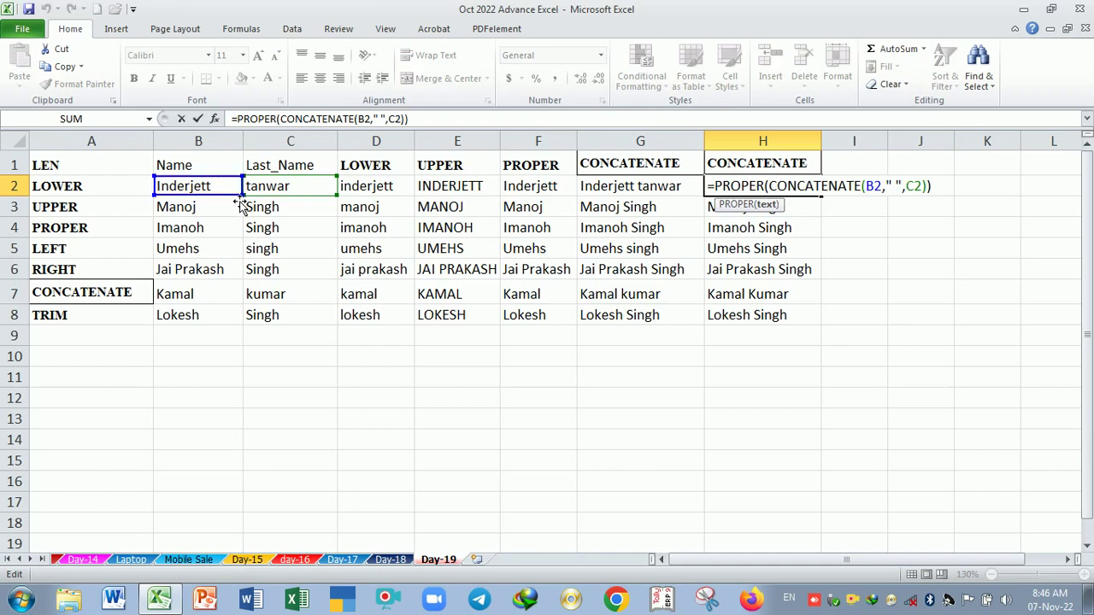
key("Return")
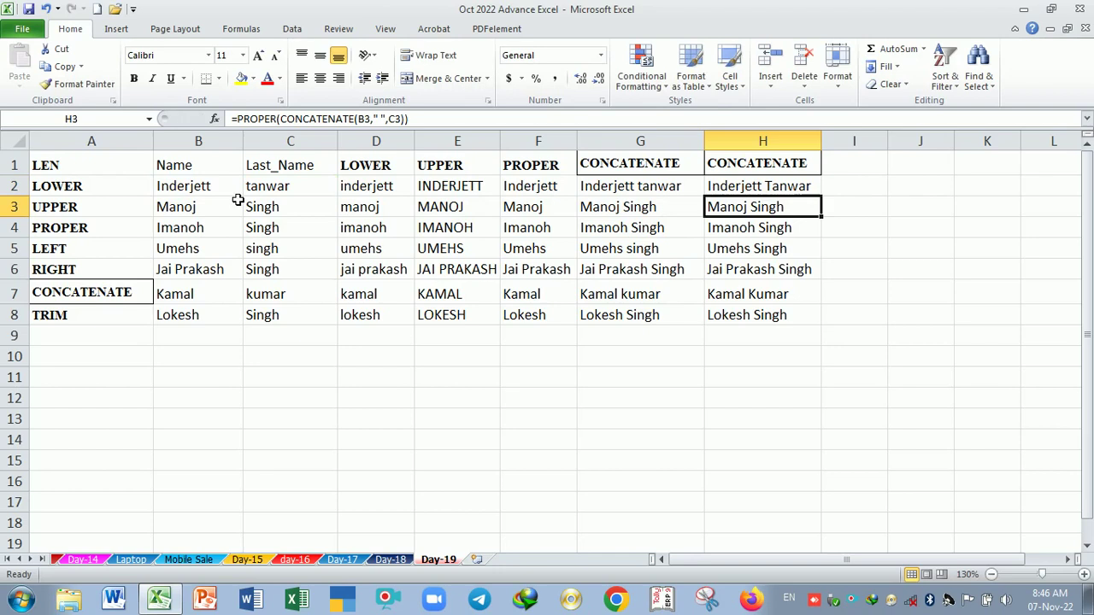
Refill the nested PROPER and CONCATENATE formula from H2 down to H8
left_click(779, 188)
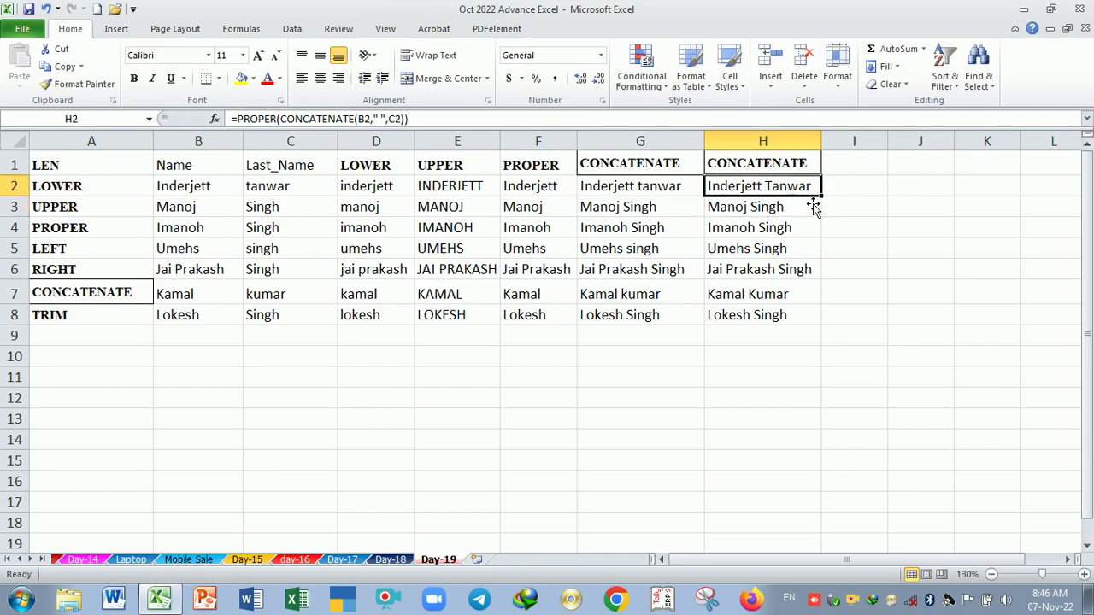
left_click_drag(821, 197, 816, 332)
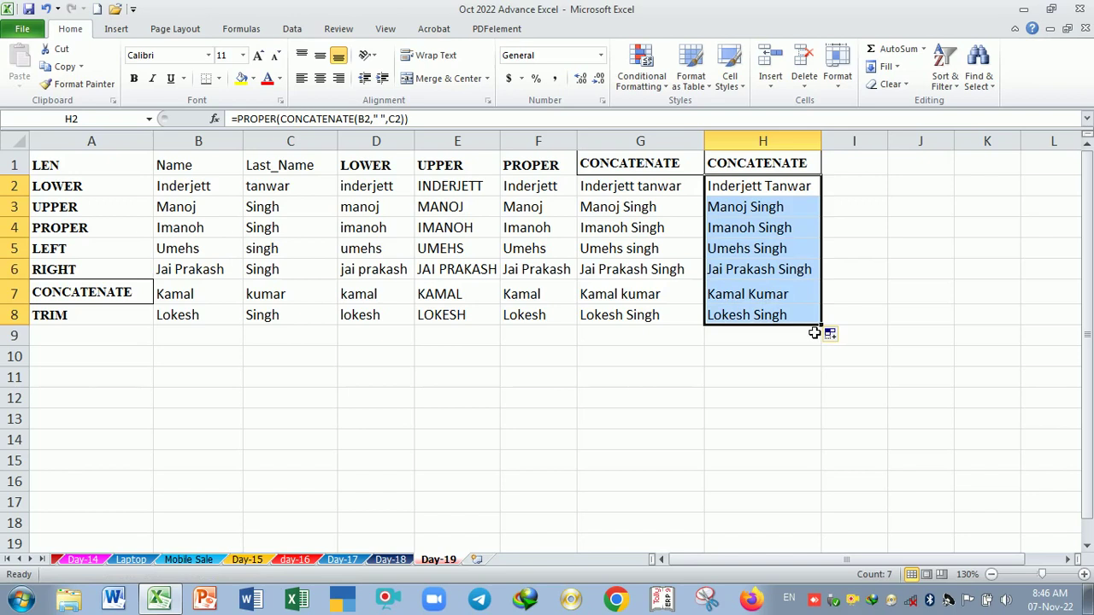
left_click(773, 345)
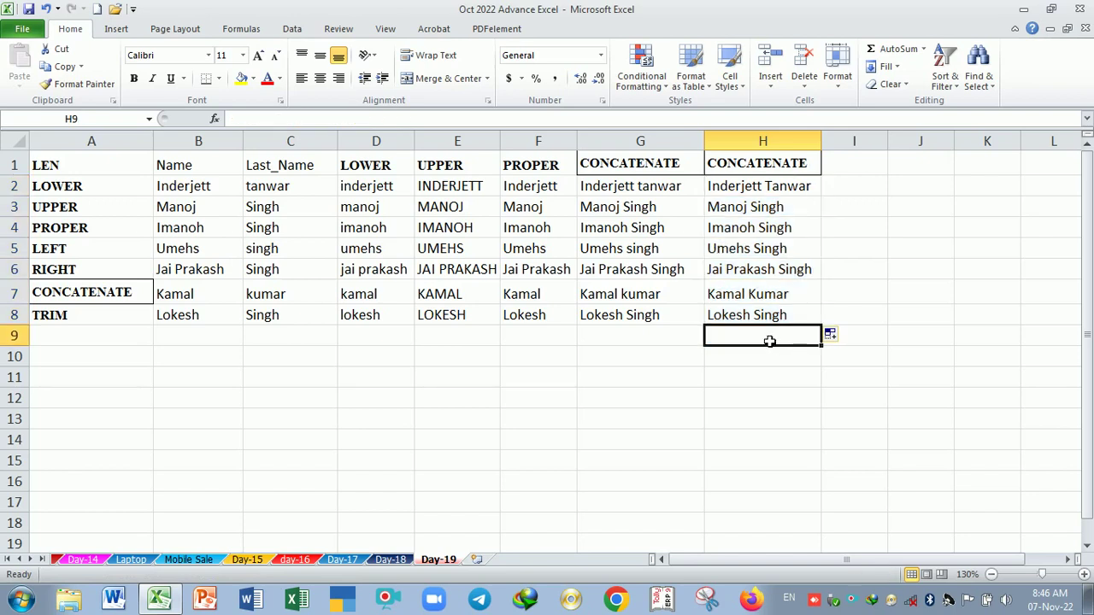
Review how CONCATENATE is nested inside PROPER in H2, leaving the formula as it is
left_click(765, 185)
double_click(763, 185)
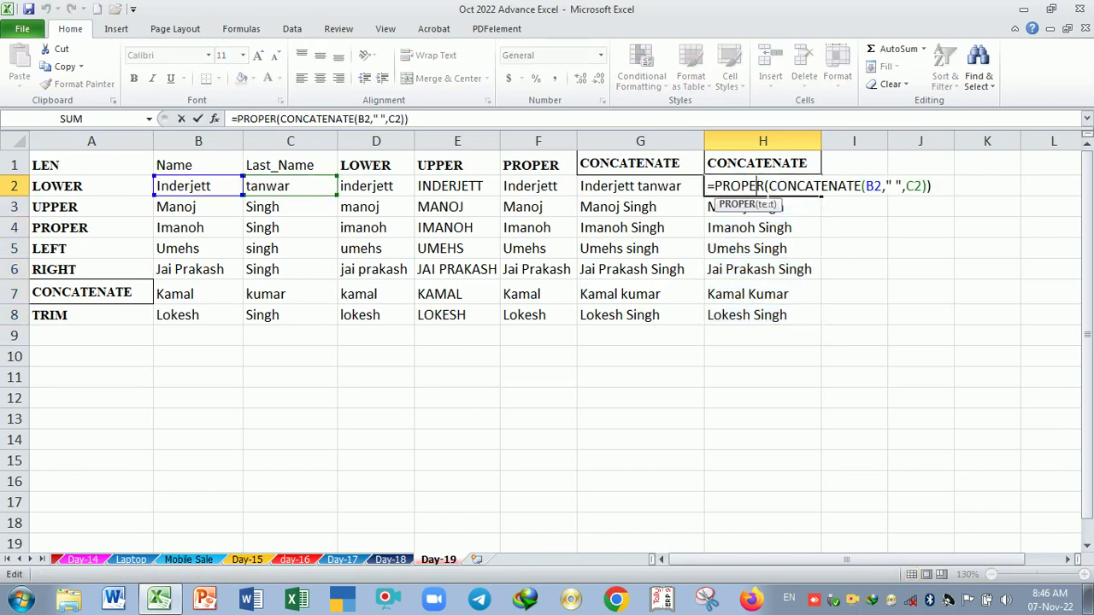
key("Return")
left_click(774, 237)
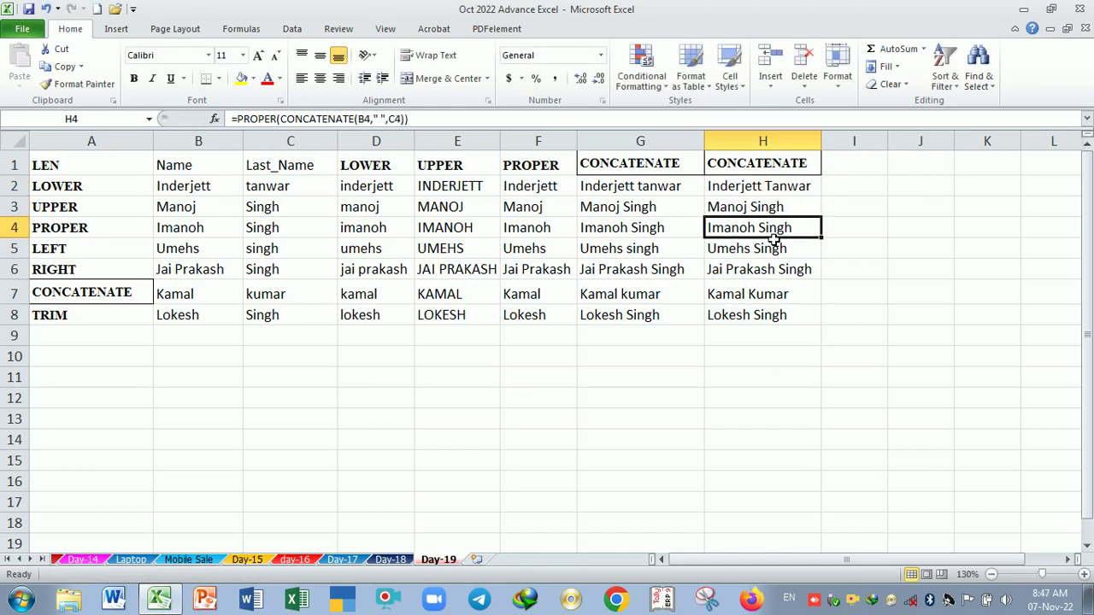
Clear H2:H9 and enter =PROPER(CONCATENATE(B2," ",C2)) again in H2
left_click_drag(773, 188, 778, 331)
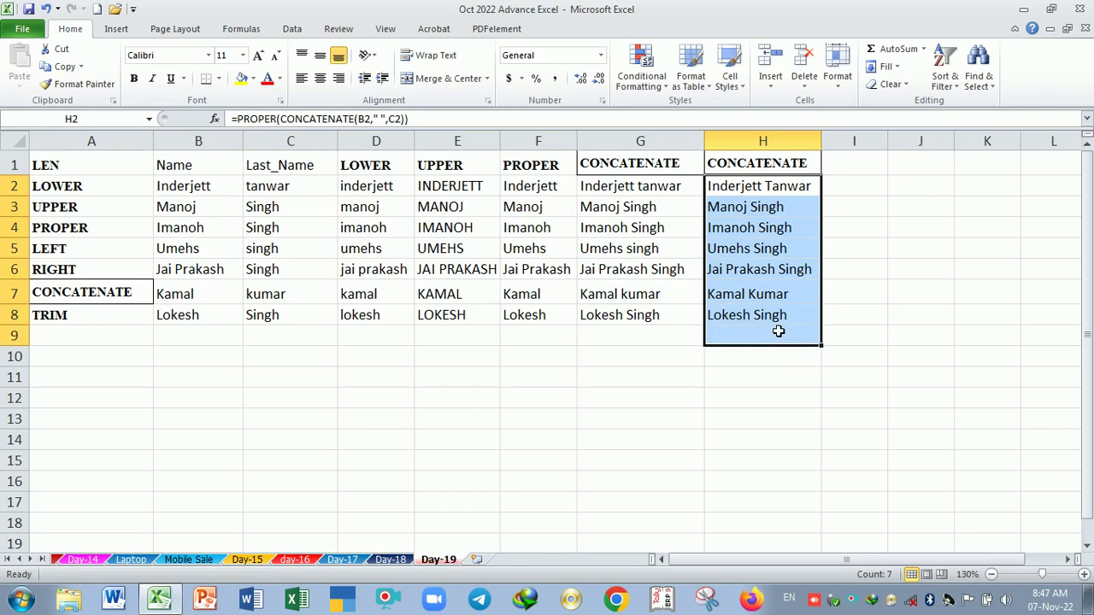
key("Delete")
type("=")
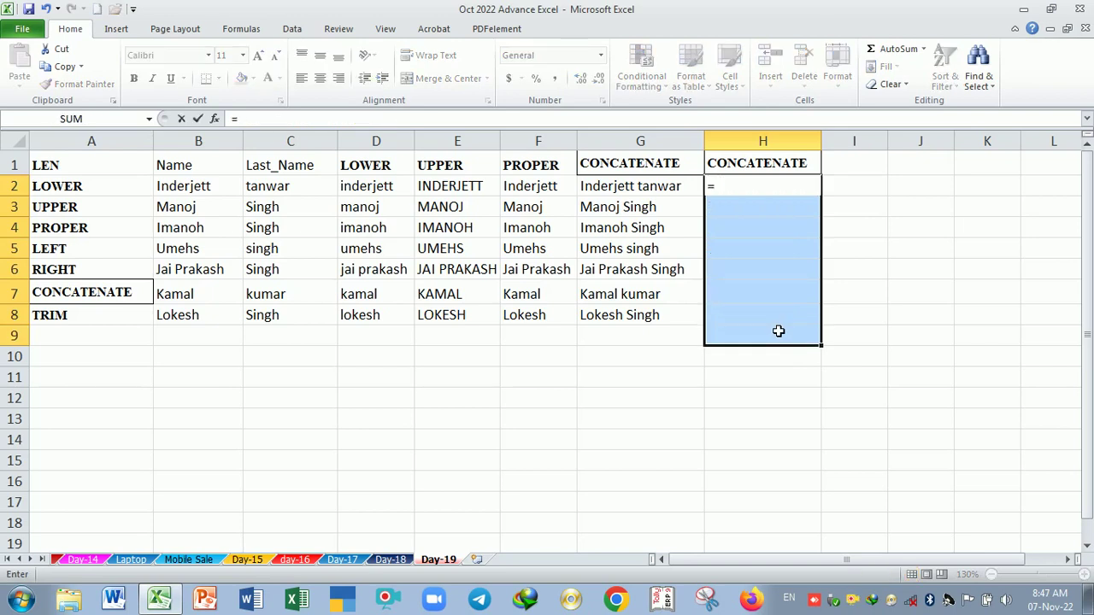
type("prope")
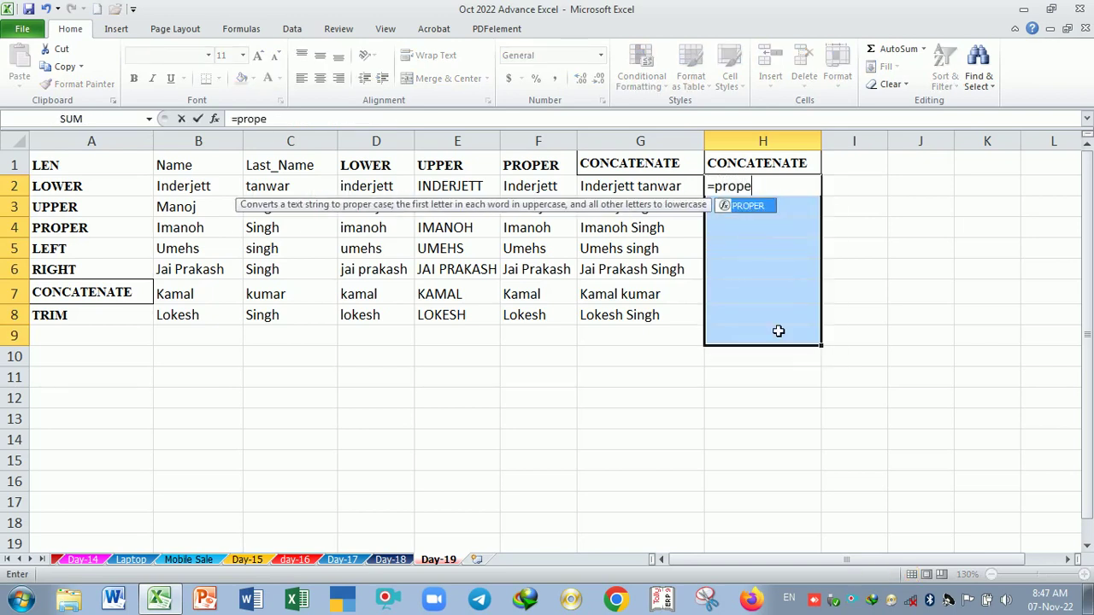
key("Tab")
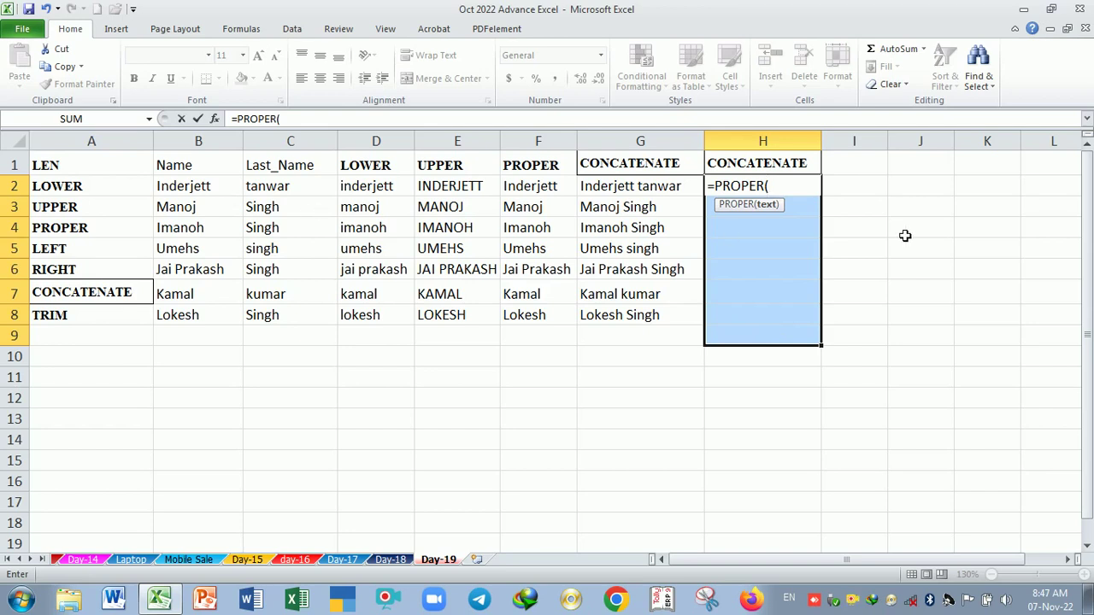
type("con")
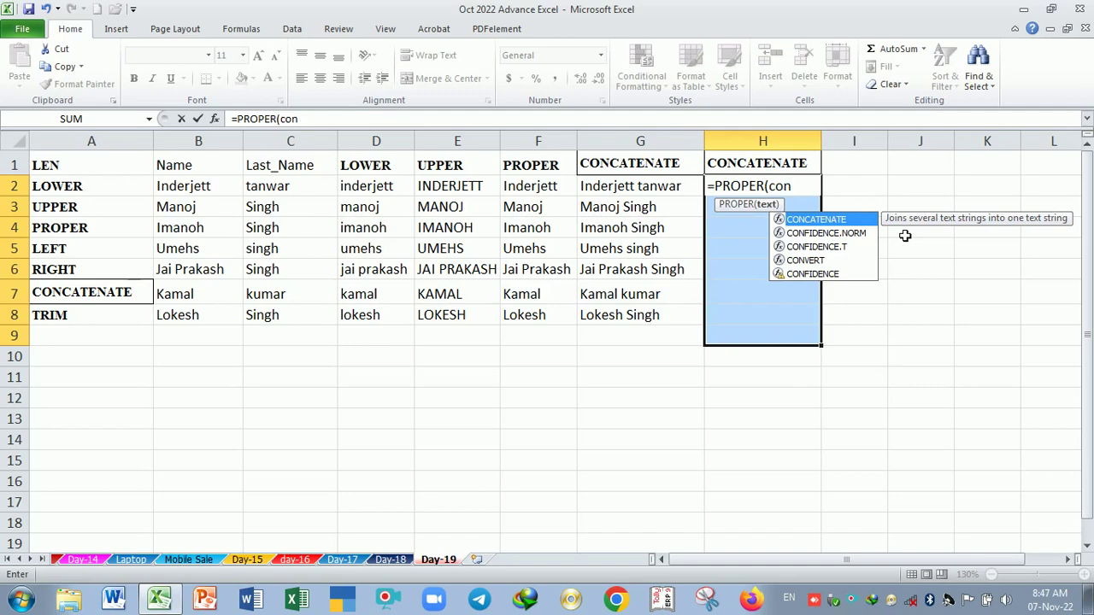
key("Tab")
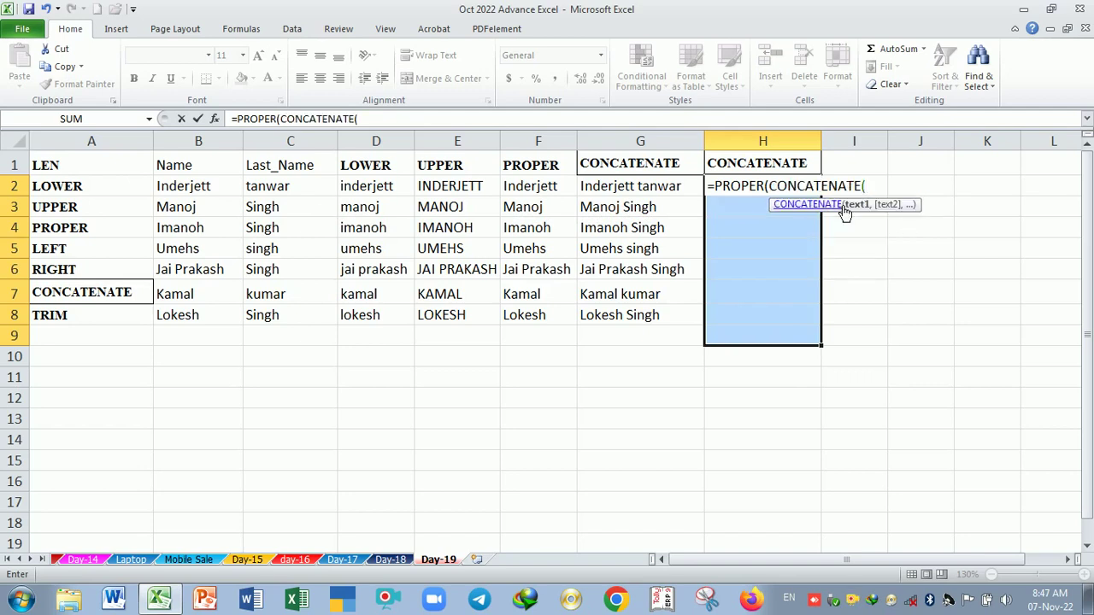
left_click(182, 190)
type(",")
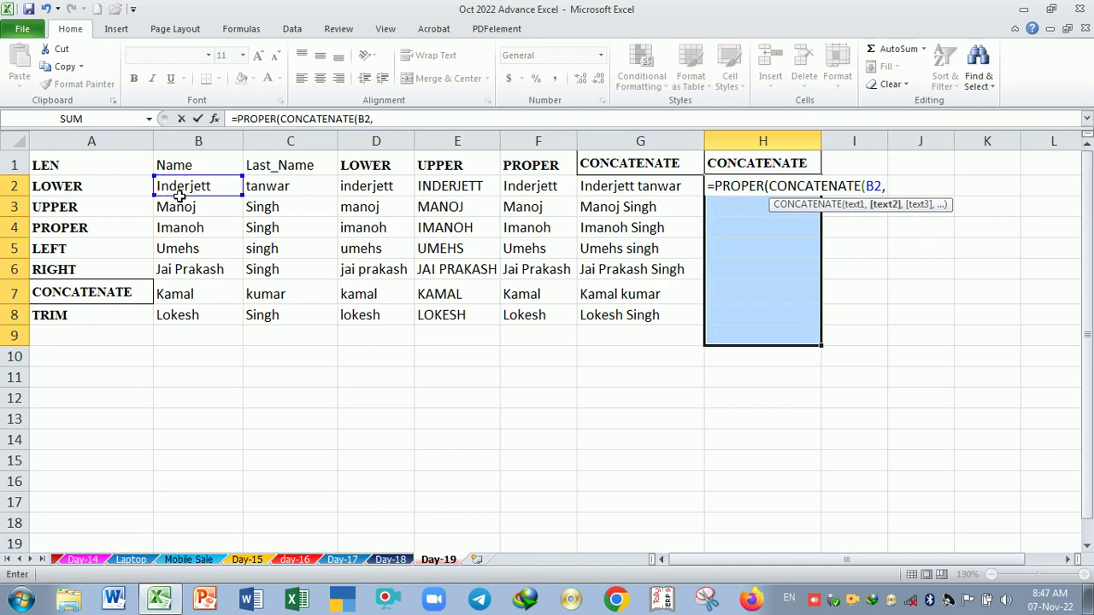
type("\" \",")
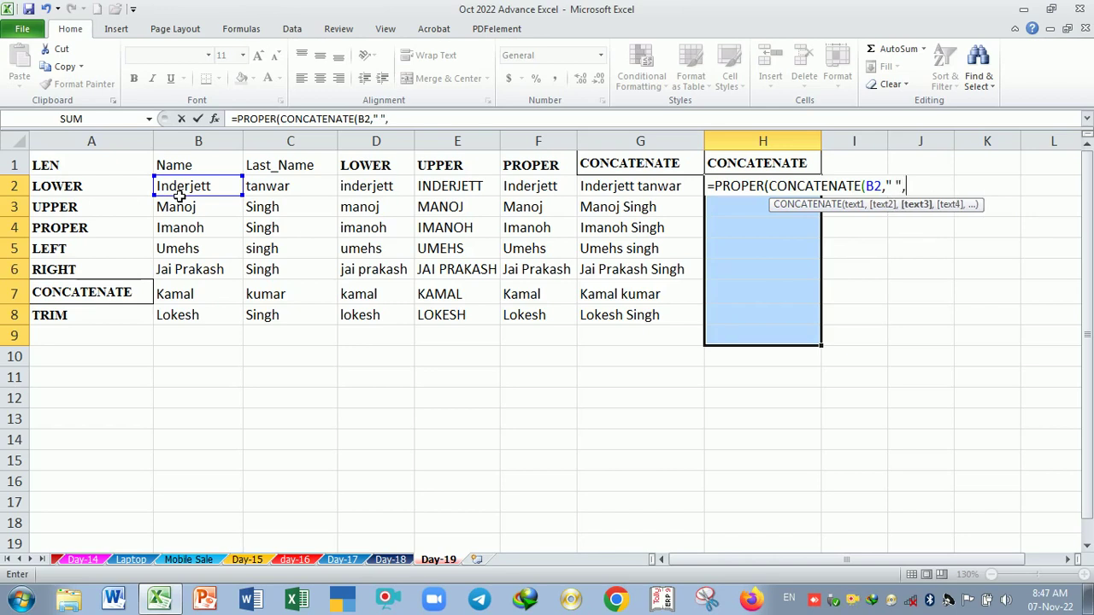
left_click(272, 193)
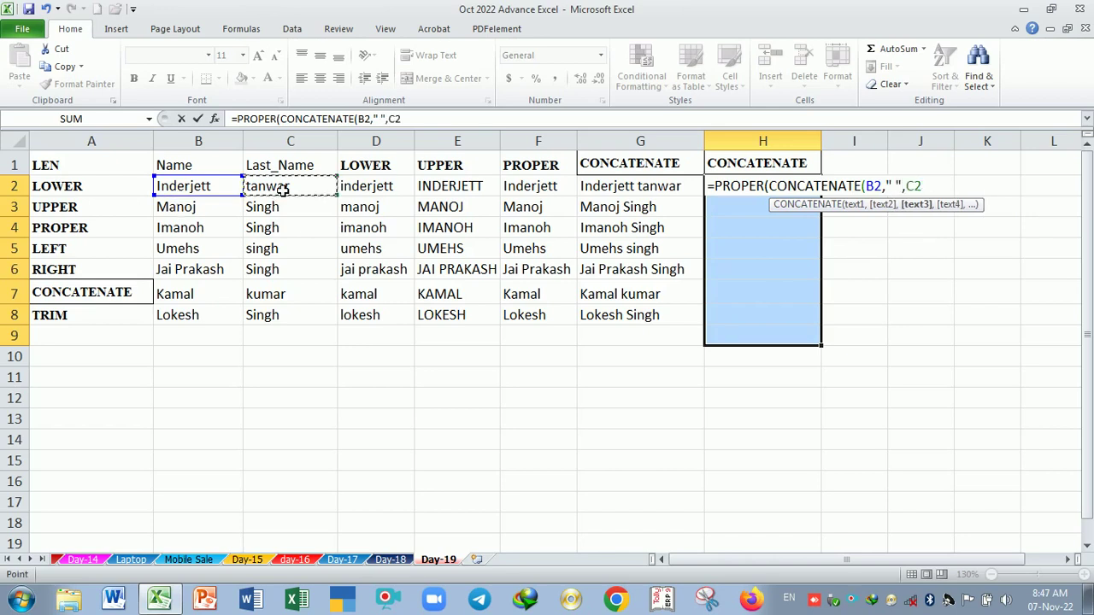
key("Return")
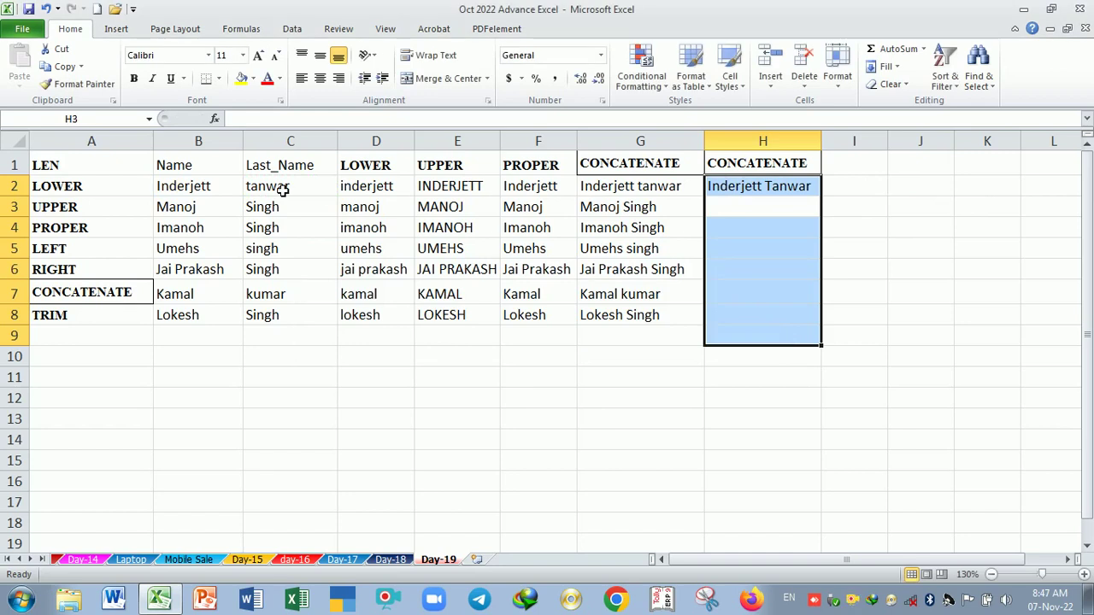
Check the closing brackets of the re-entered H2 formula and fill it down to H8
left_click(764, 184)
double_click(765, 186)
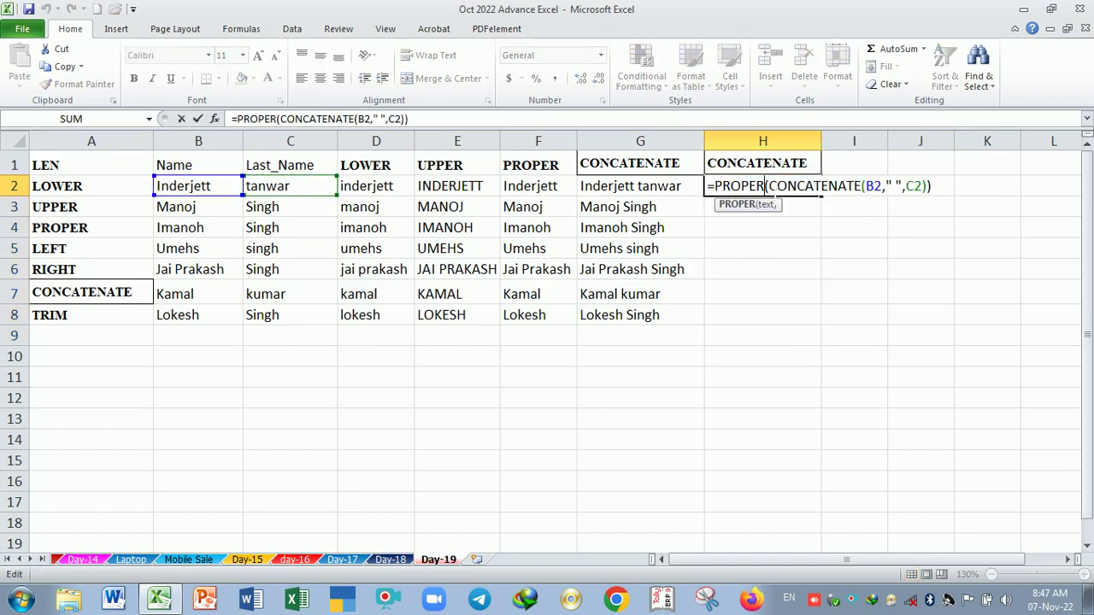
left_click(935, 186)
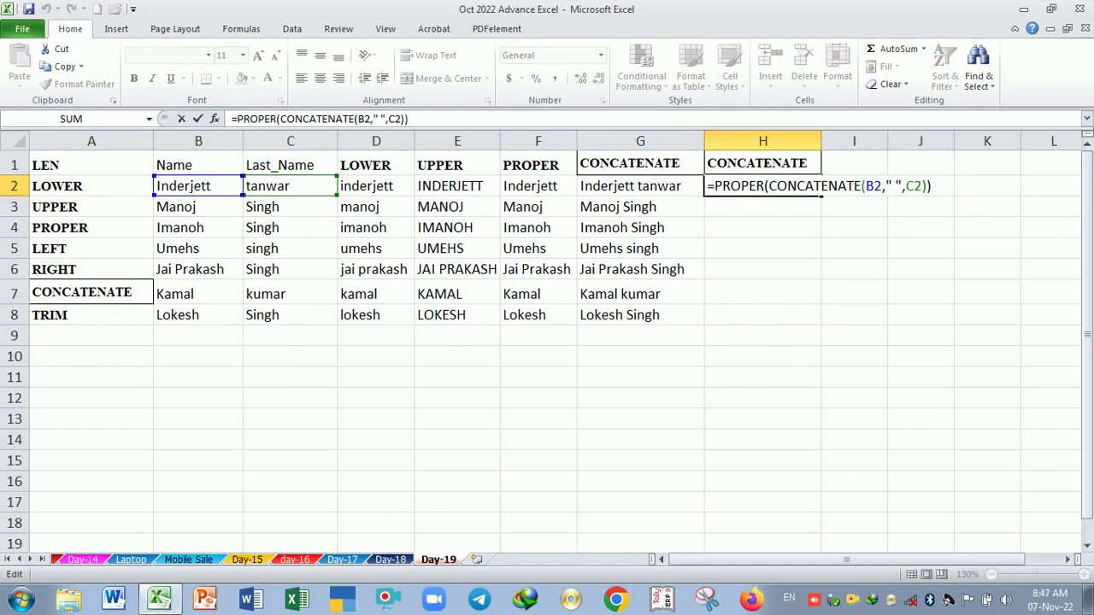
key("Return")
left_click(812, 187)
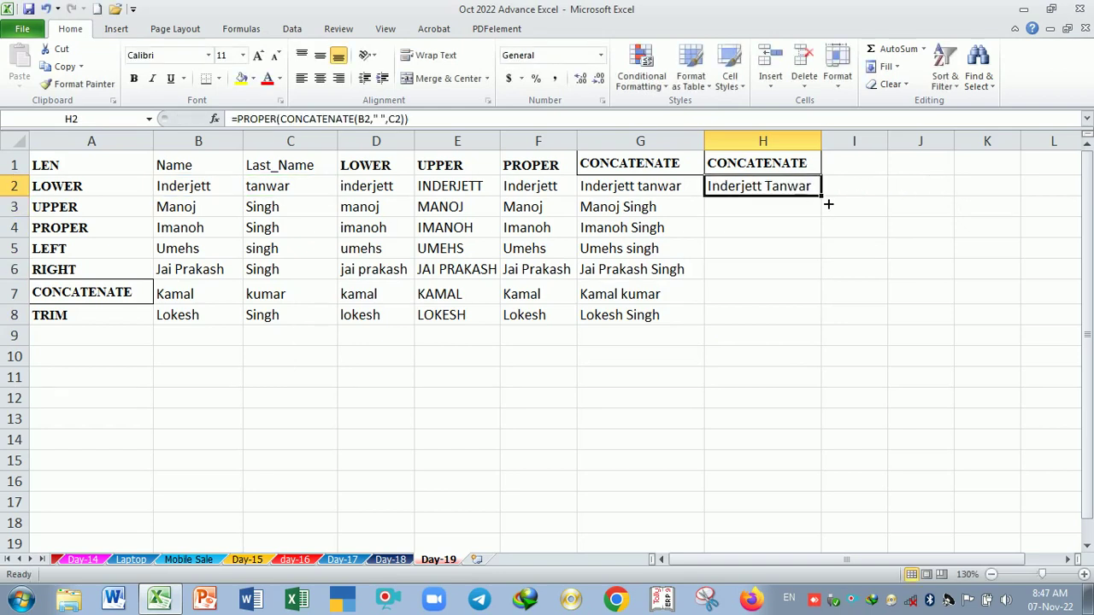
left_click_drag(829, 205, 829, 334)
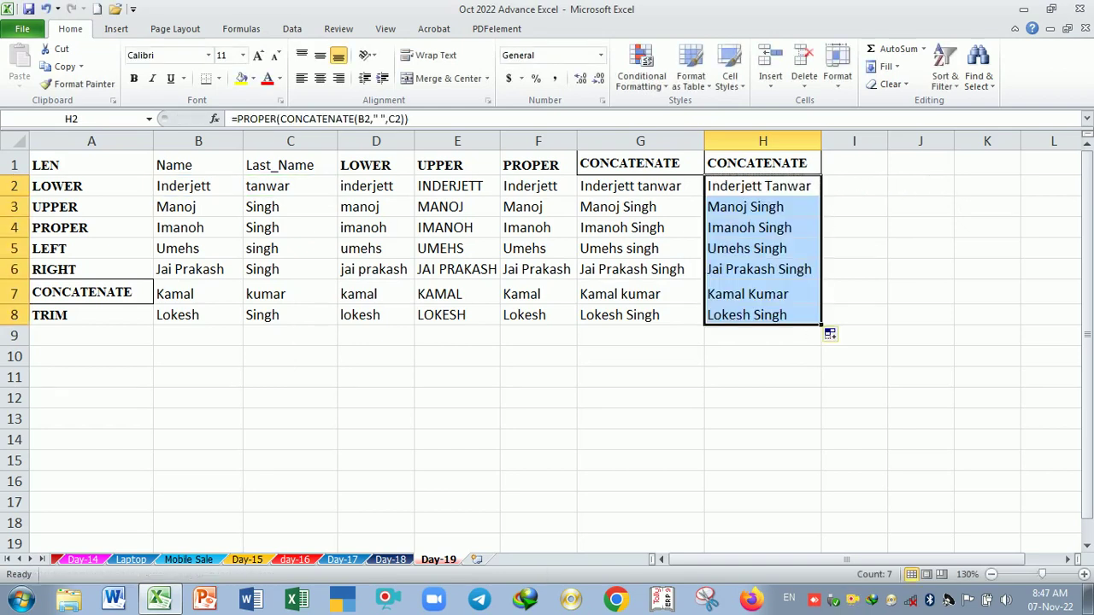
Examine the end of the nested formula in H2 once more without changing it
double_click(749, 186)
left_click(934, 187)
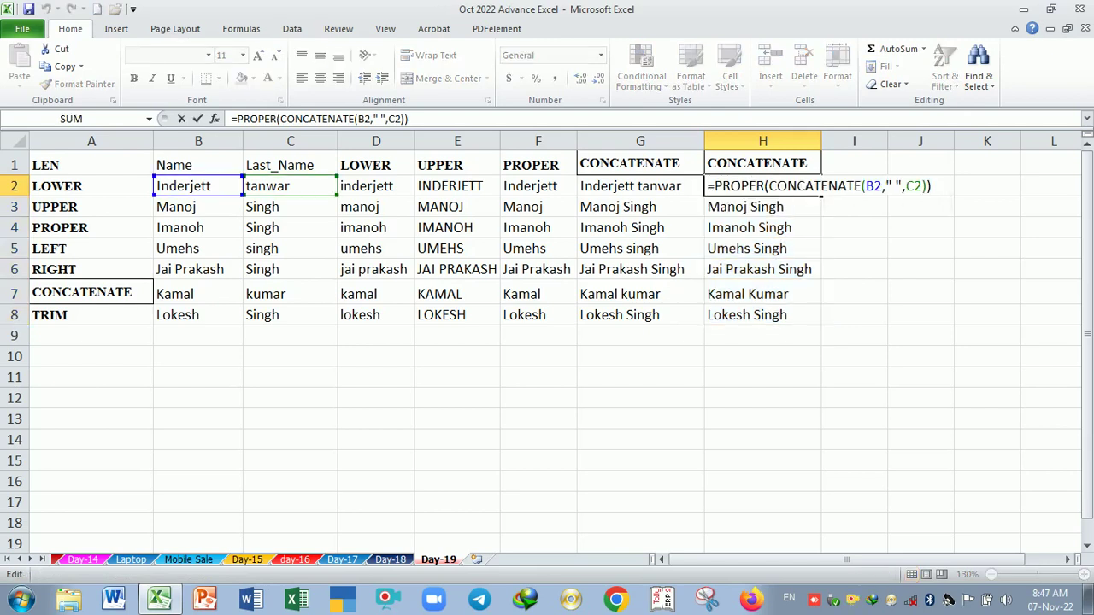
key("Return")
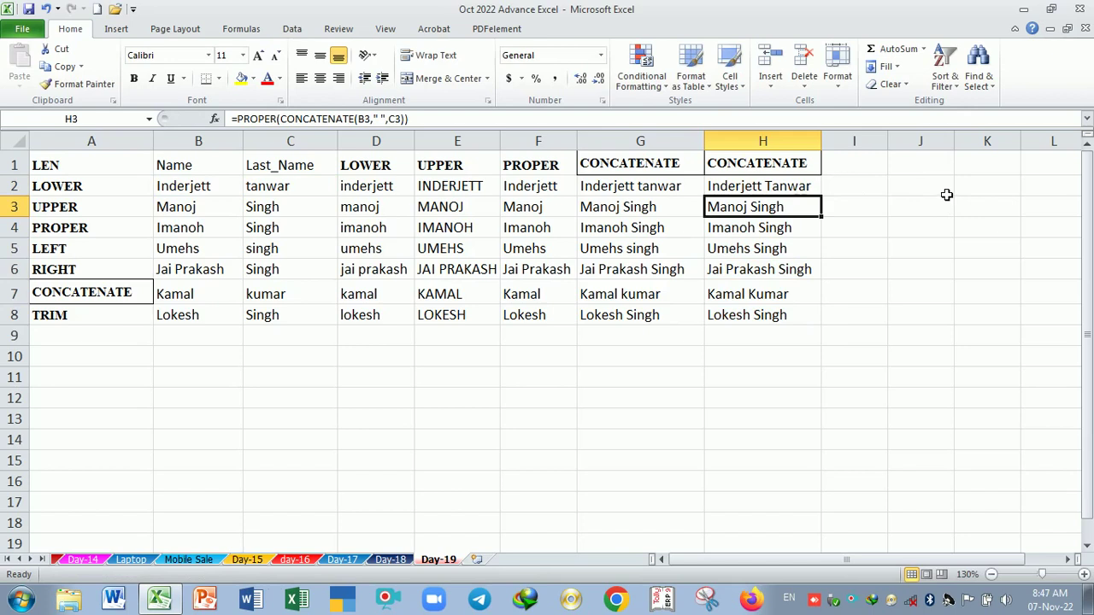
Wrap the name-joining formula in G2 with PROPER, giving =PROPER(B2&" "&C2), and fill it down to G8
left_click(794, 192)
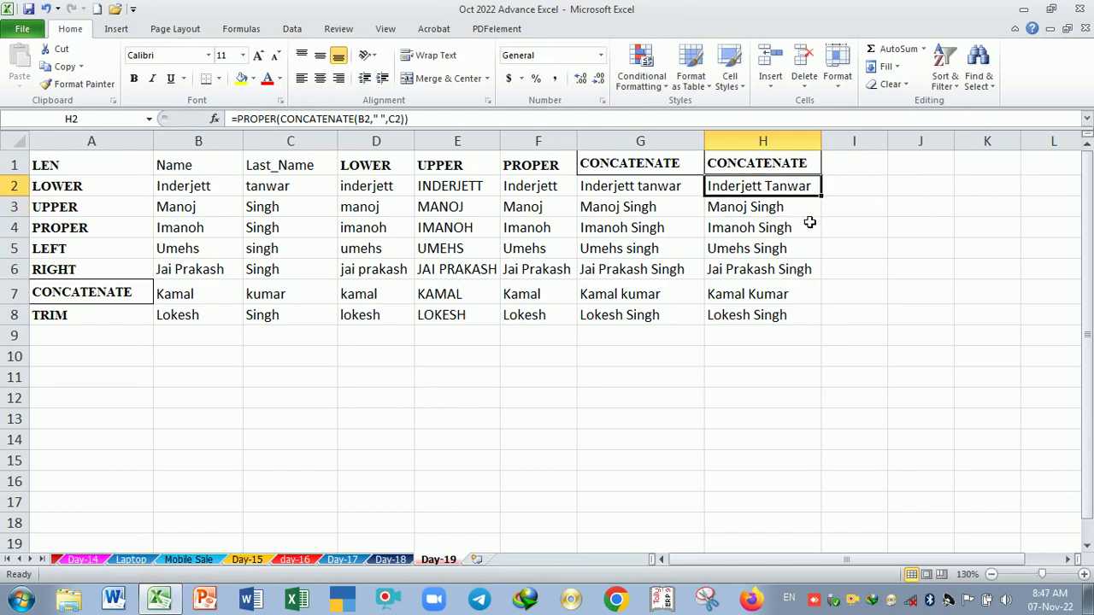
double_click(643, 192)
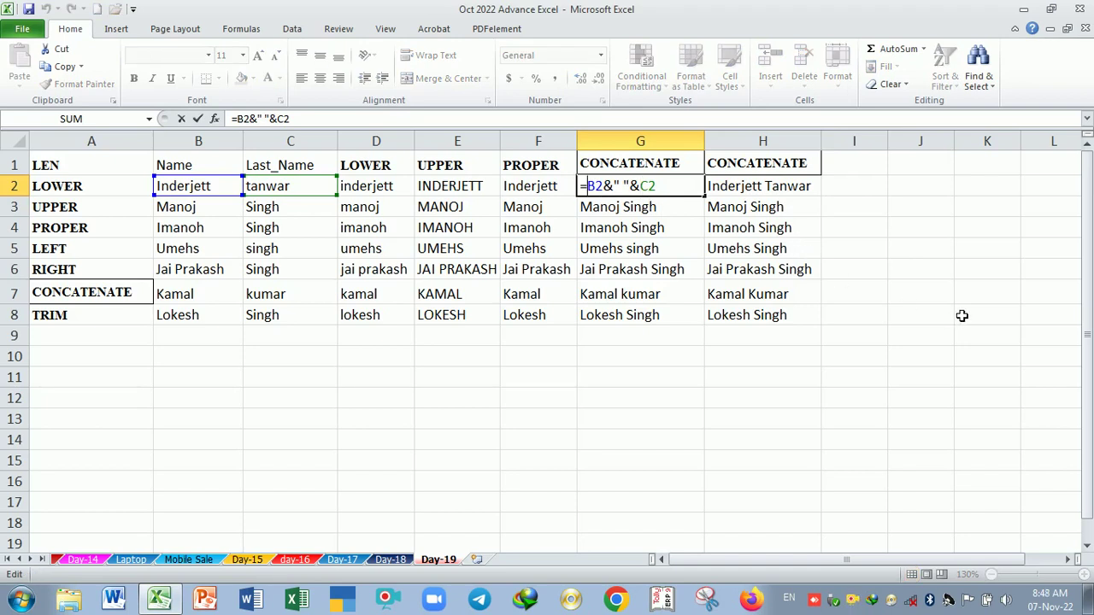
type("pro")
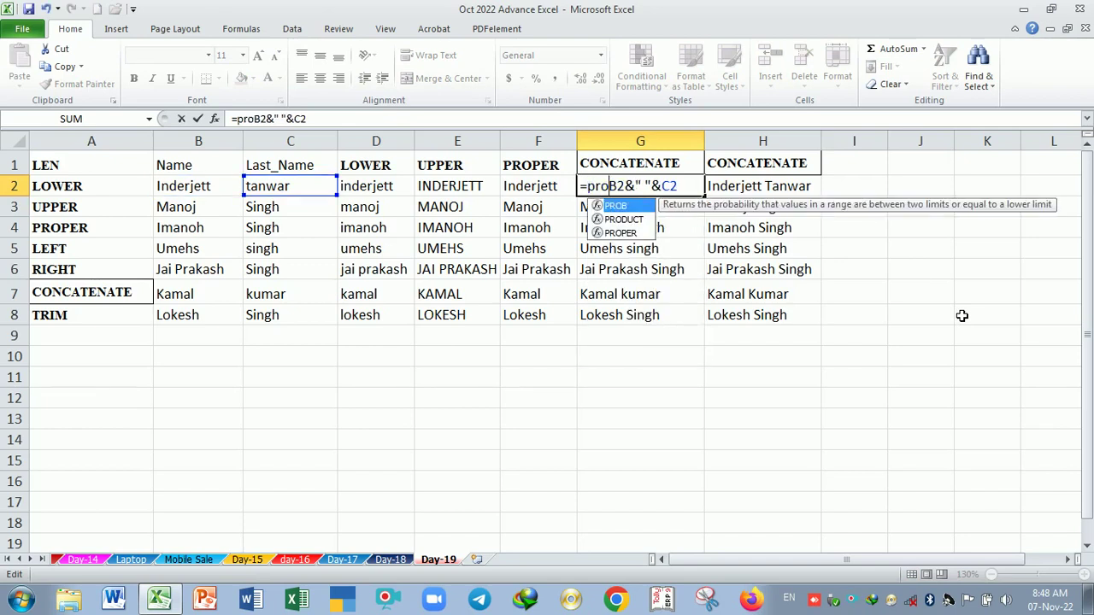
type("p")
key("Tab")
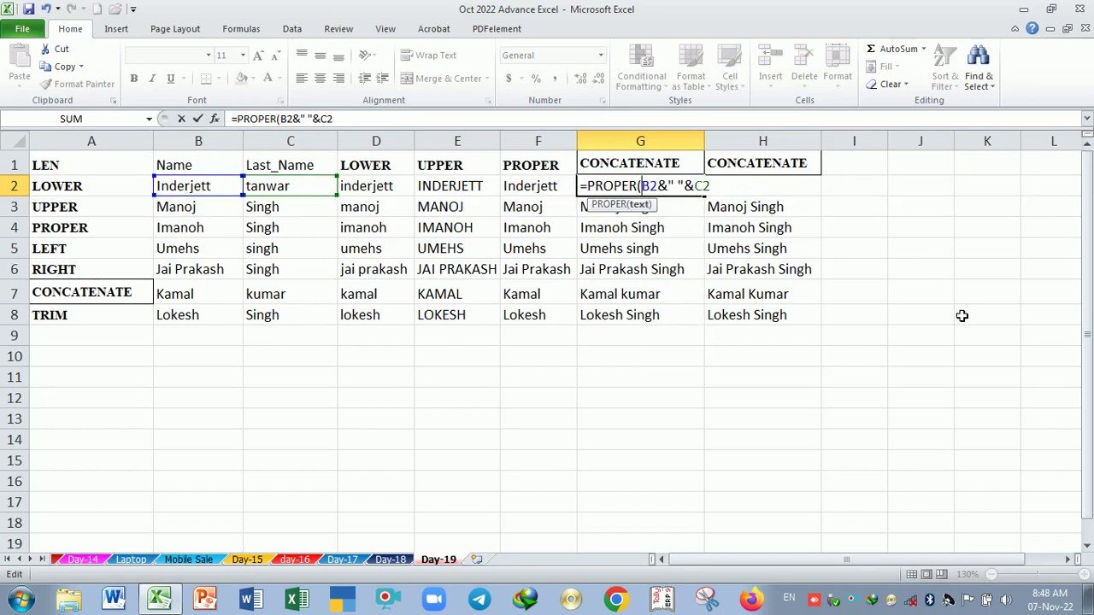
key("Return")
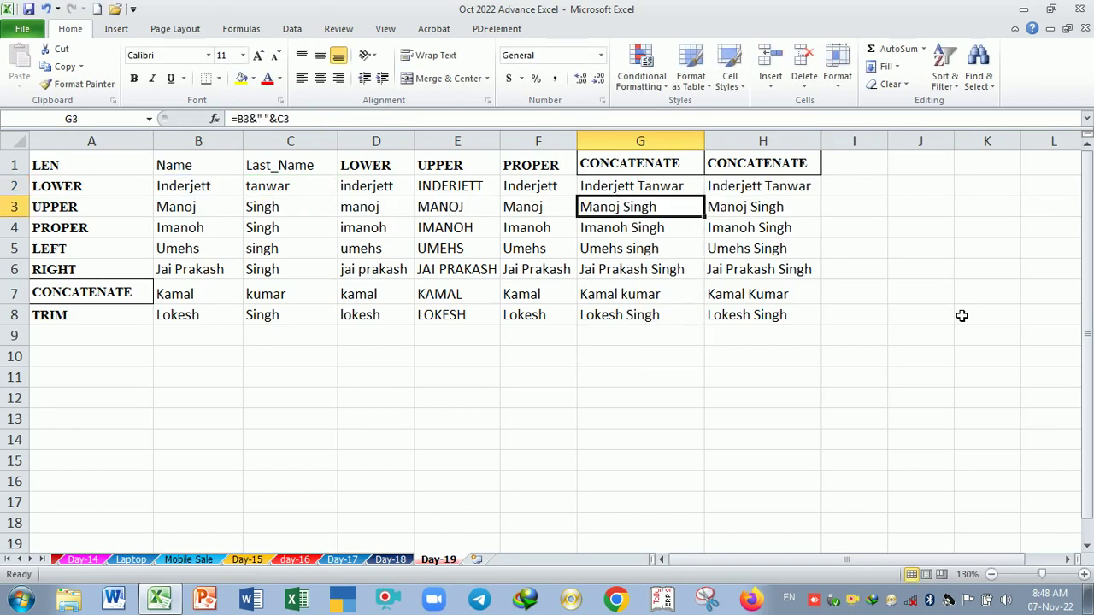
left_click(643, 193)
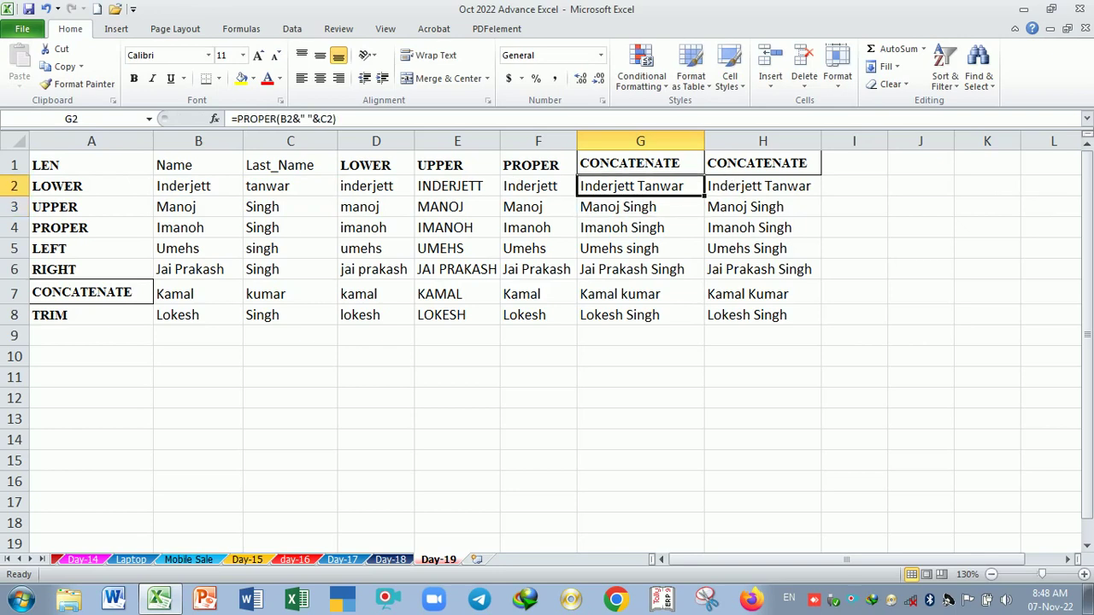
double_click(705, 197)
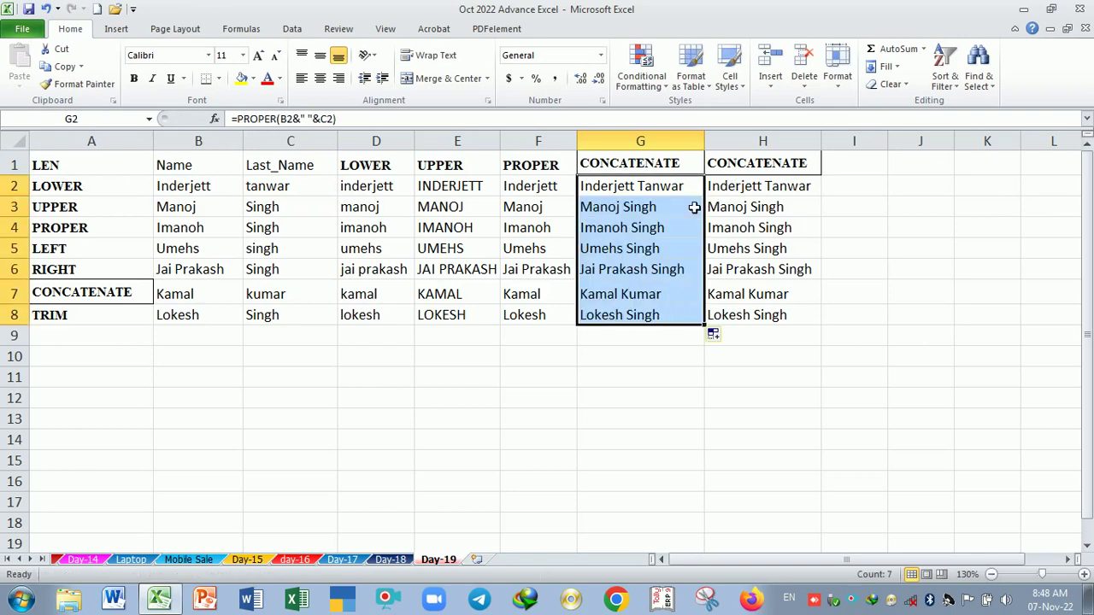
Compare the PROPER formulas in G2, H2 and H8 and review the joined names in H2:H8
double_click(623, 186)
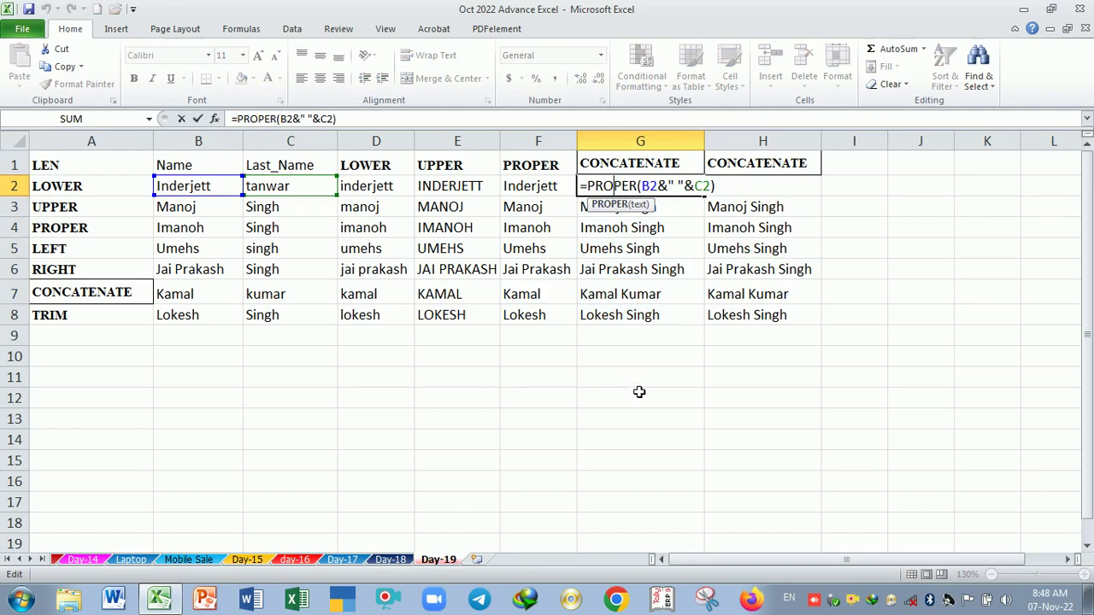
left_click(742, 189)
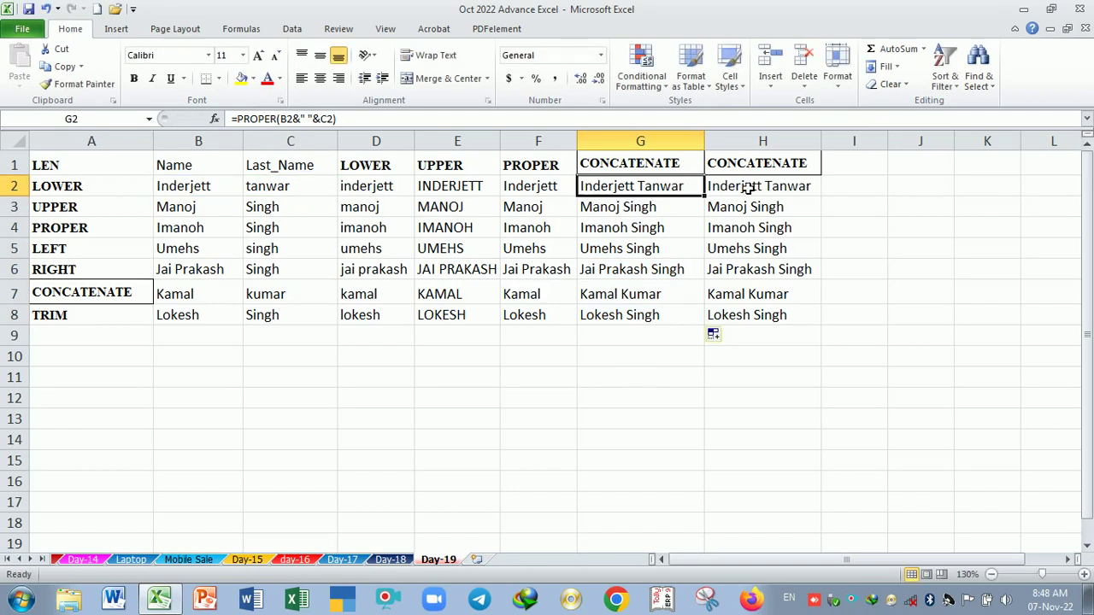
double_click(742, 190)
key("Escape")
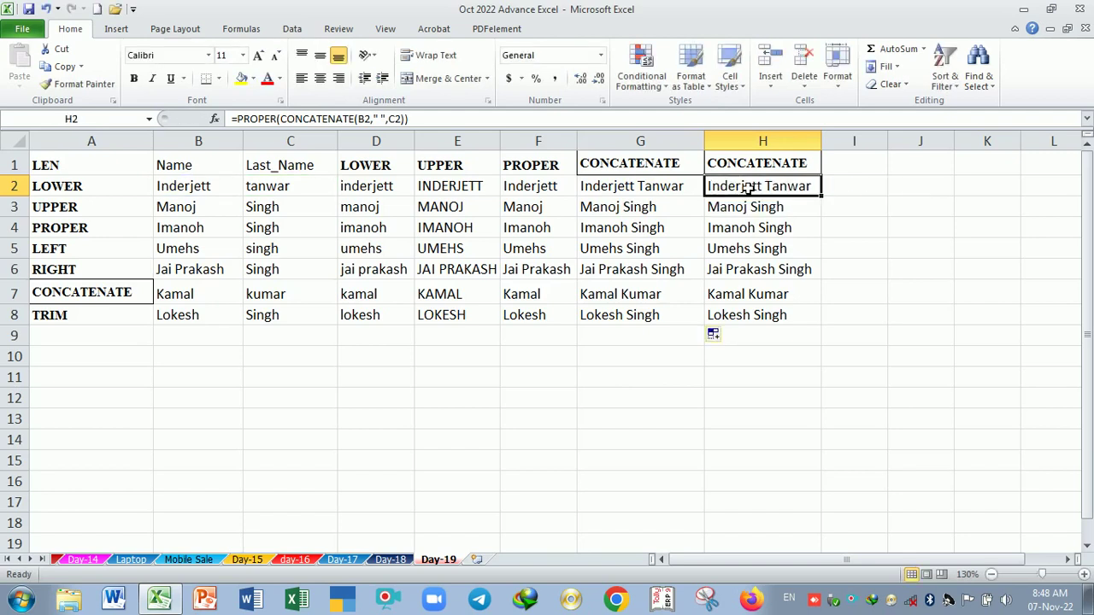
left_click(761, 314)
double_click(762, 314)
key("Escape")
left_click(745, 376)
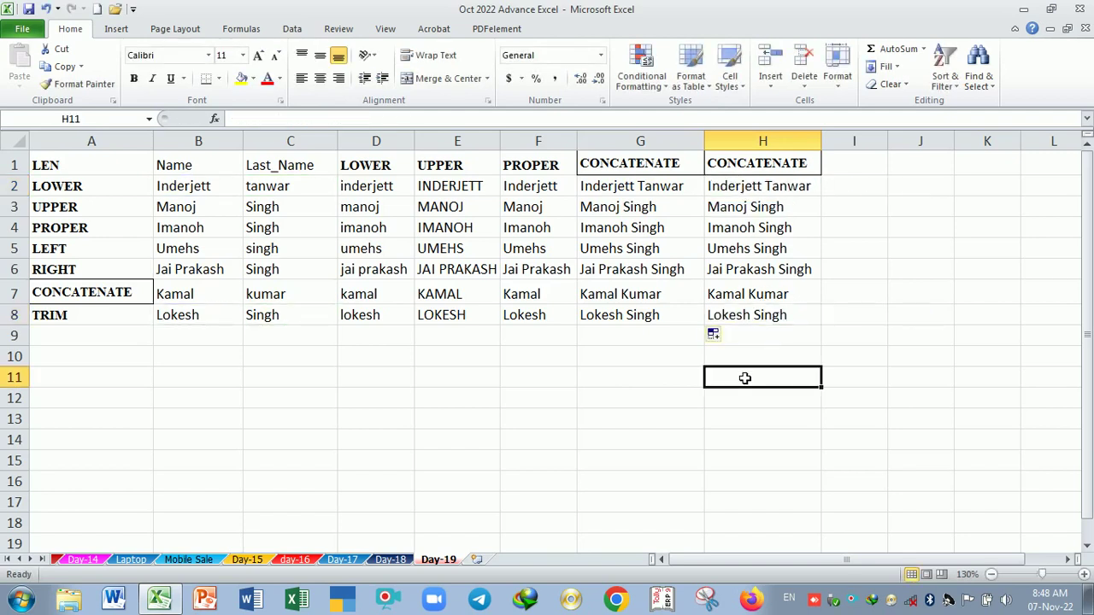
left_click_drag(772, 190, 772, 316)
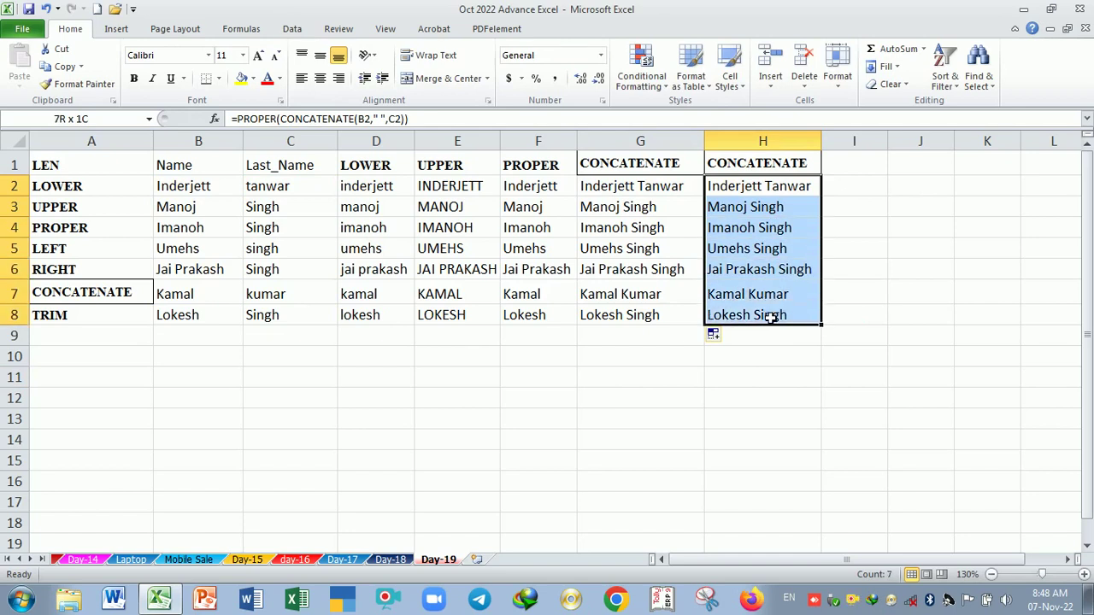
left_click(760, 378)
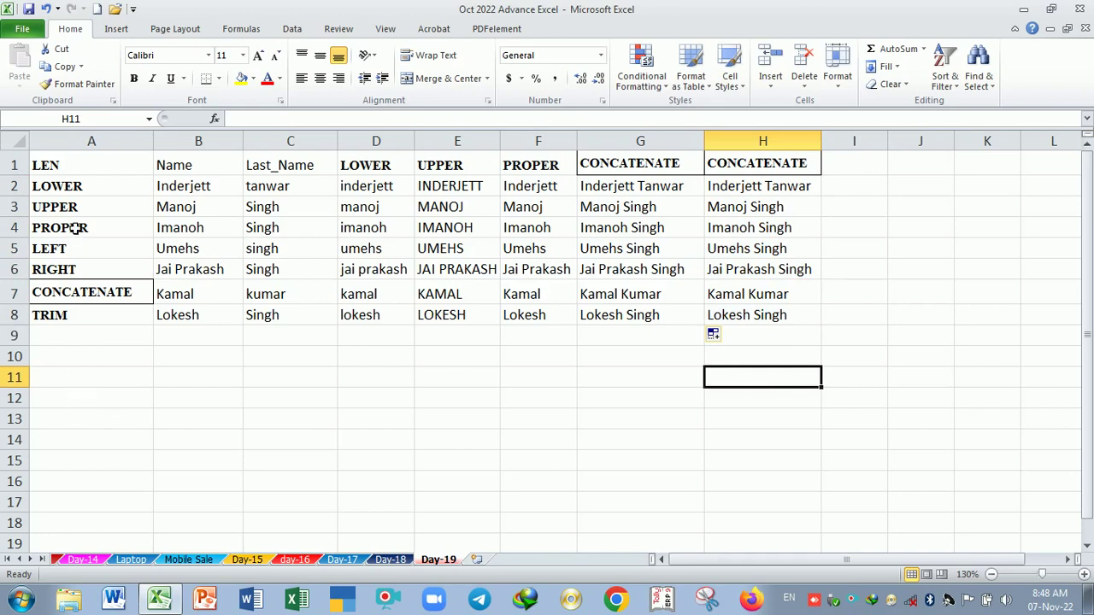
Enter the heading "Len" in cell I1, beside the second CONCATENATE column
left_click(77, 171)
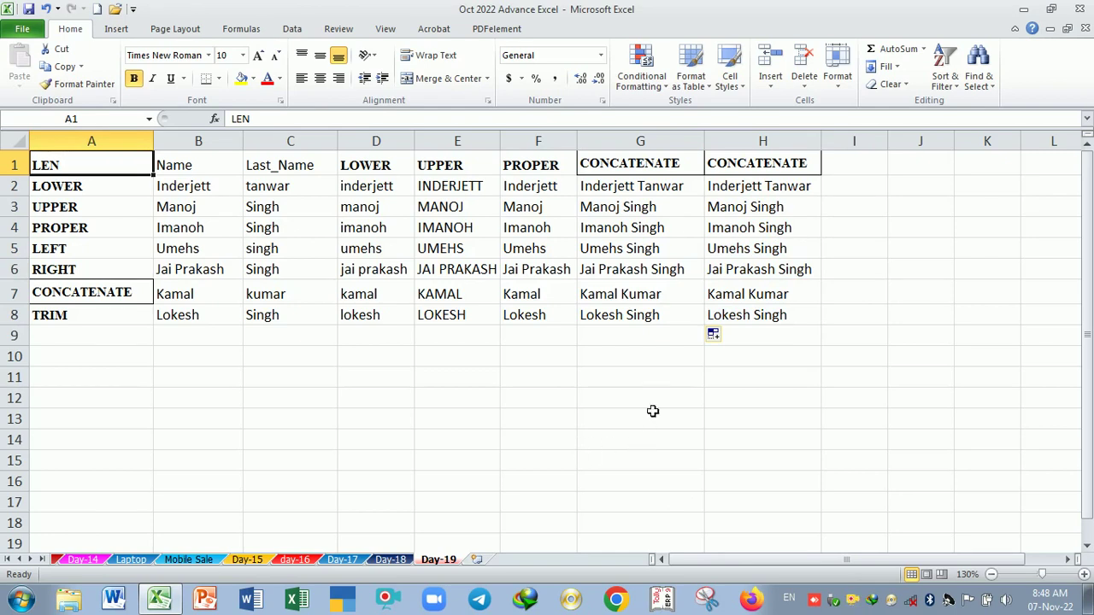
left_click(767, 195)
left_click(855, 167)
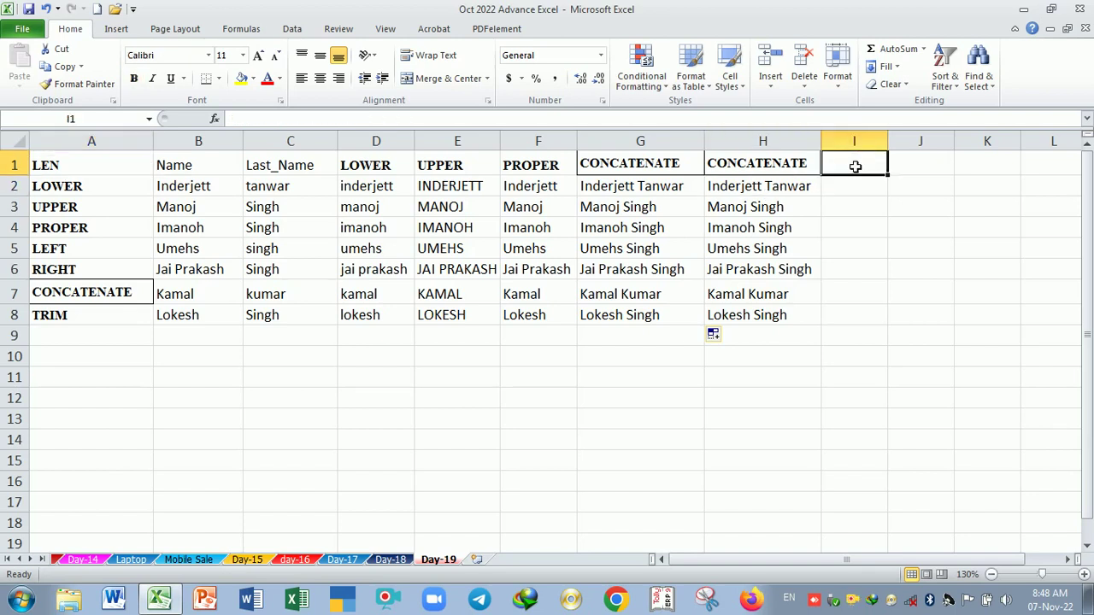
type("len")
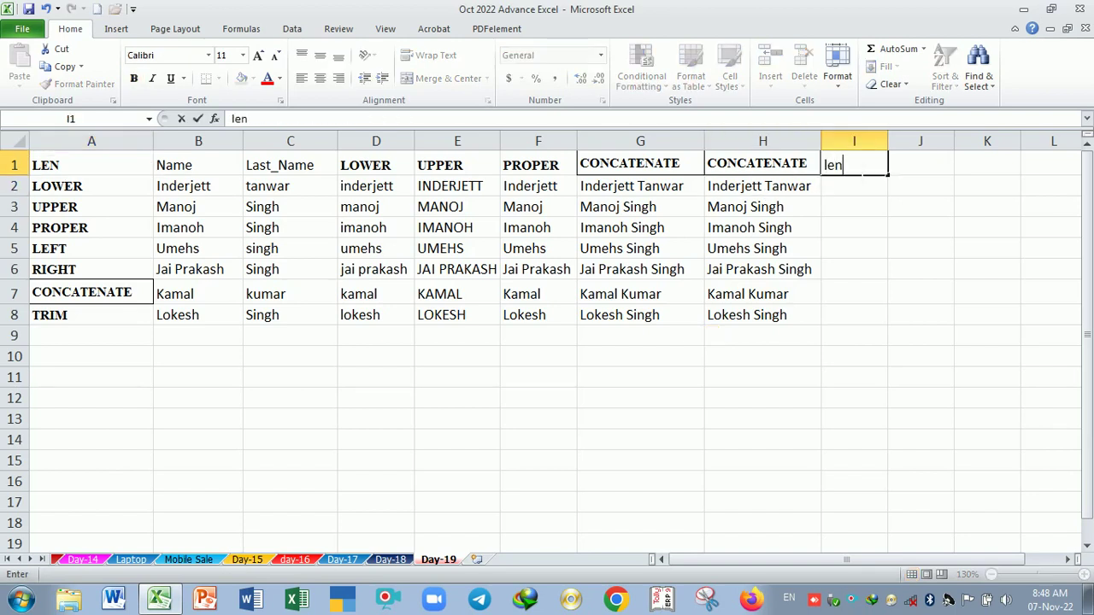
key("BackSpace")
key("BackSpace")
key("BackSpace")
type("Ln")
key("BackSpace")
type("en")
key("Return")
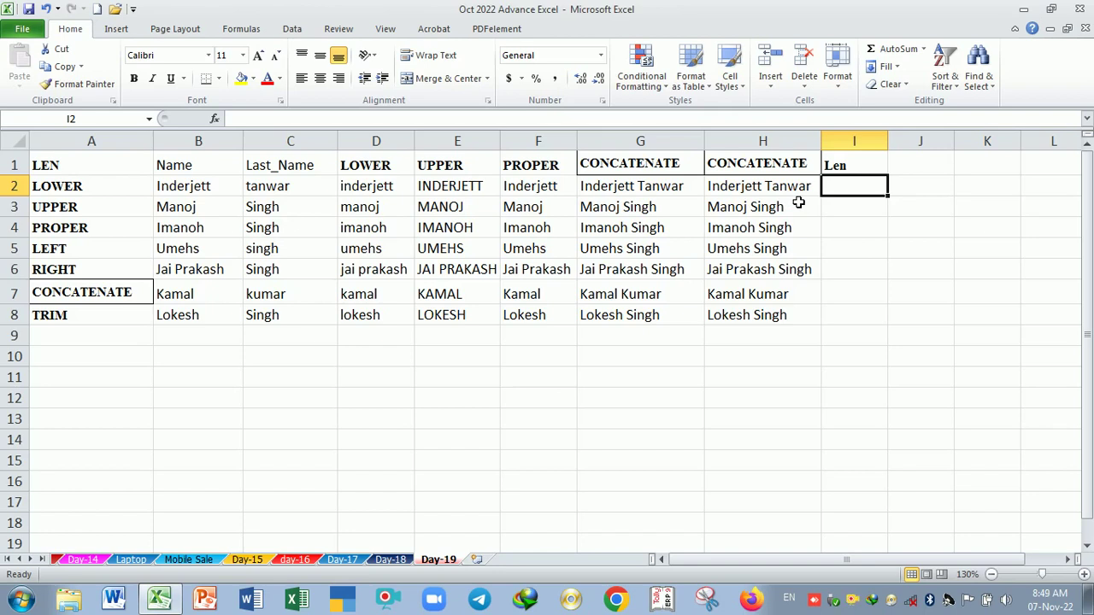
Enter =LEN(H2) in I2 to count the joined name's characters and fill the formula down to I8
type("=")
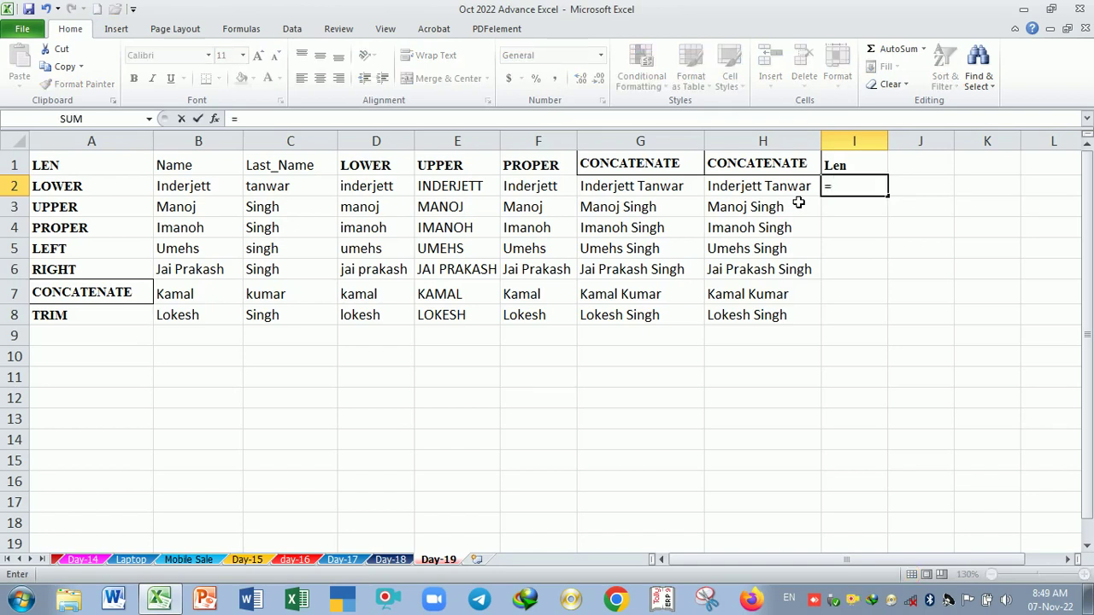
type("len")
key("Tab")
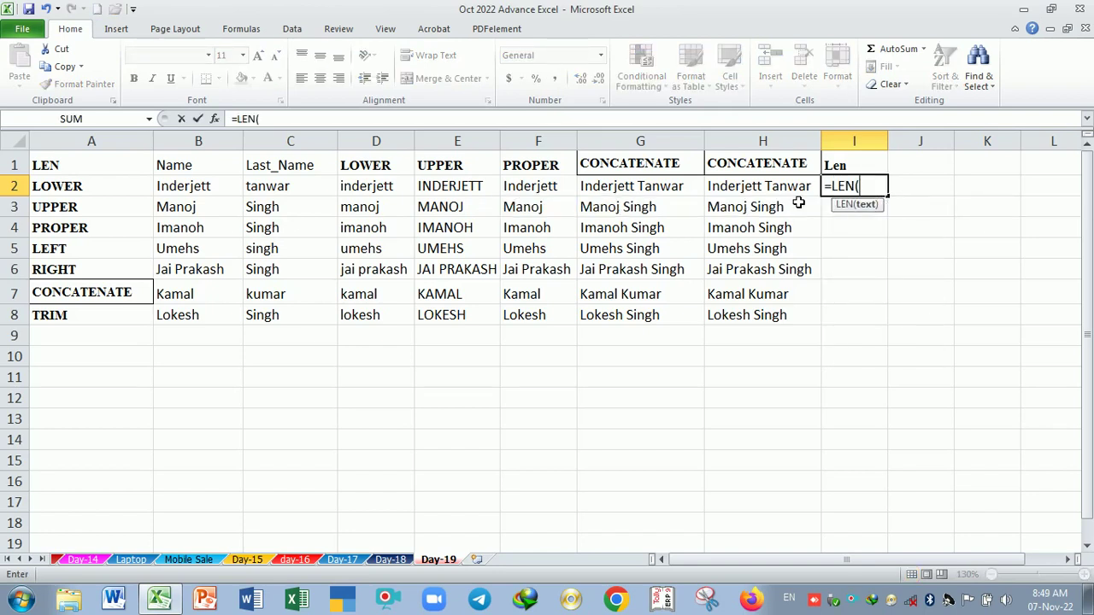
left_click(787, 194)
key("Return")
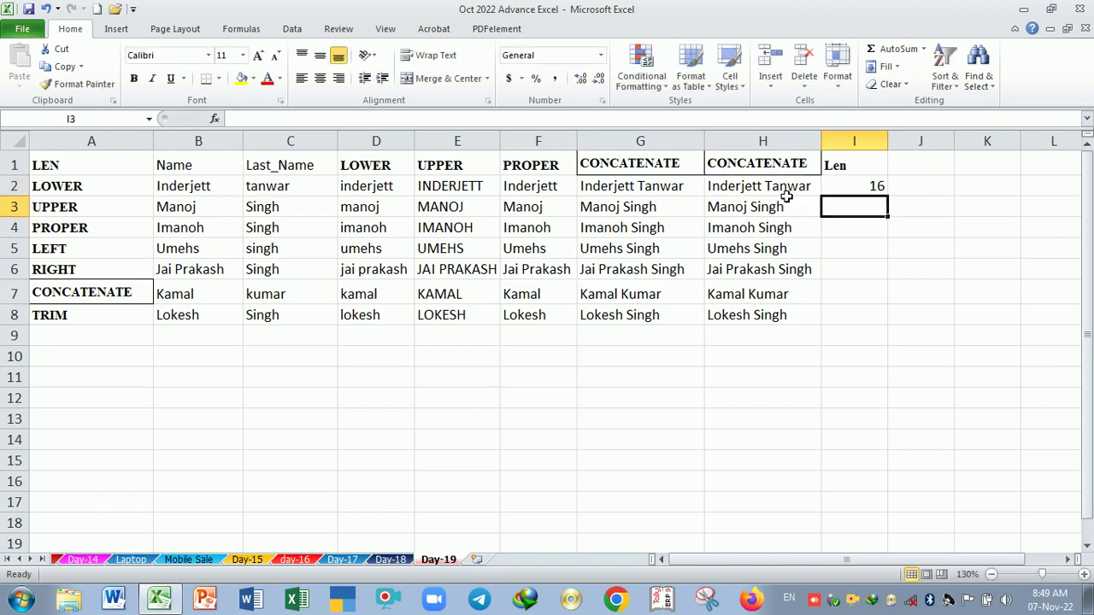
left_click(862, 189)
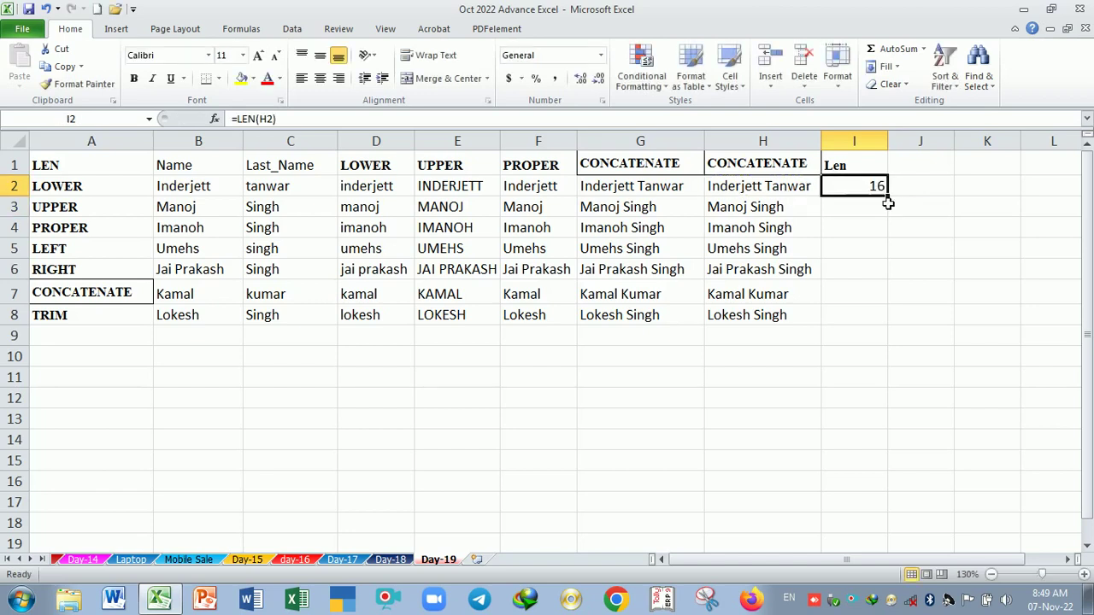
left_click_drag(890, 204, 885, 333)
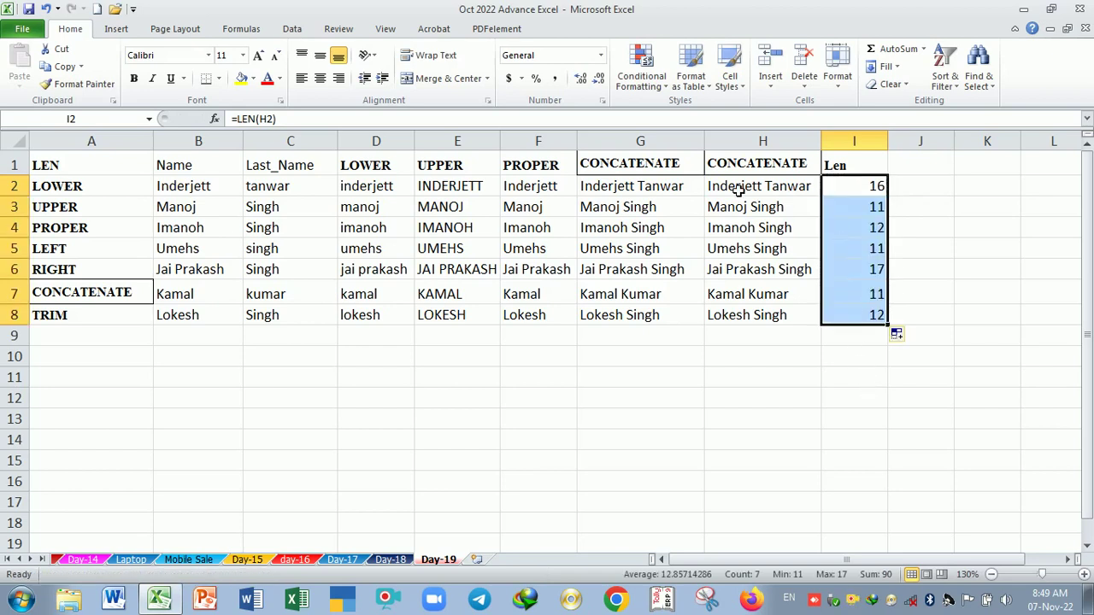
Check the LEN formulas in I3 to I6 against the joined names and look at the LEFT entry in A5
left_click(738, 190)
left_click(846, 214)
left_click(850, 233)
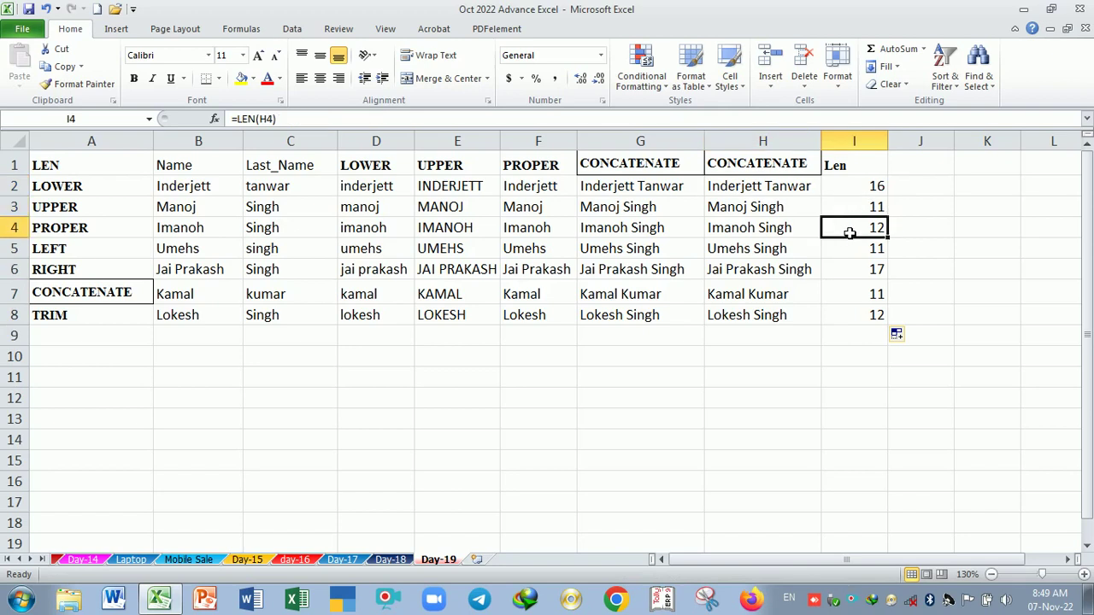
left_click(852, 252)
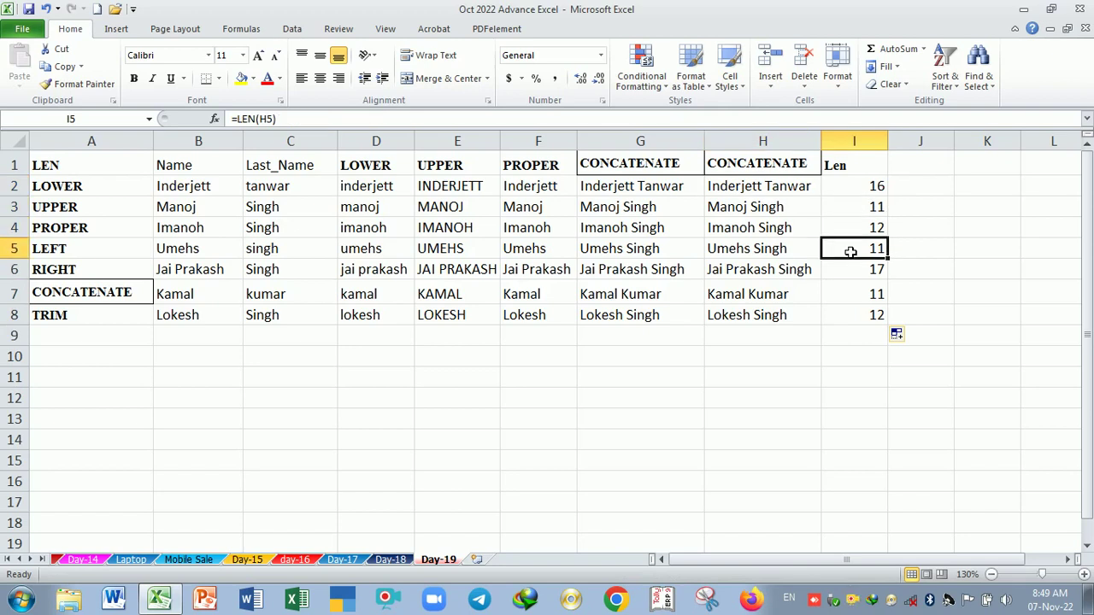
left_click(852, 271)
left_click(840, 367)
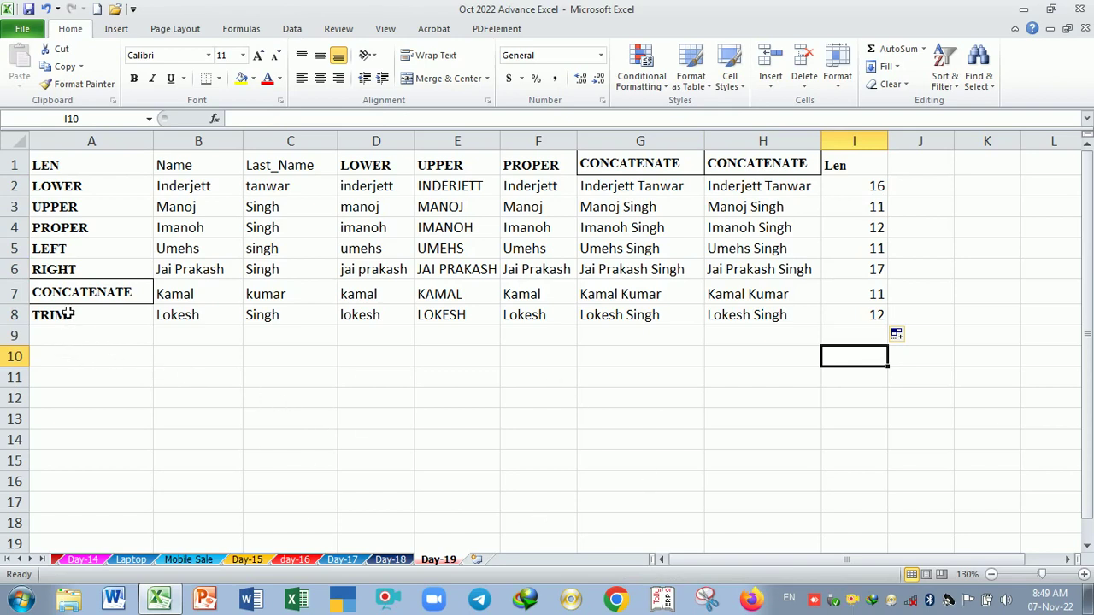
left_click(75, 251)
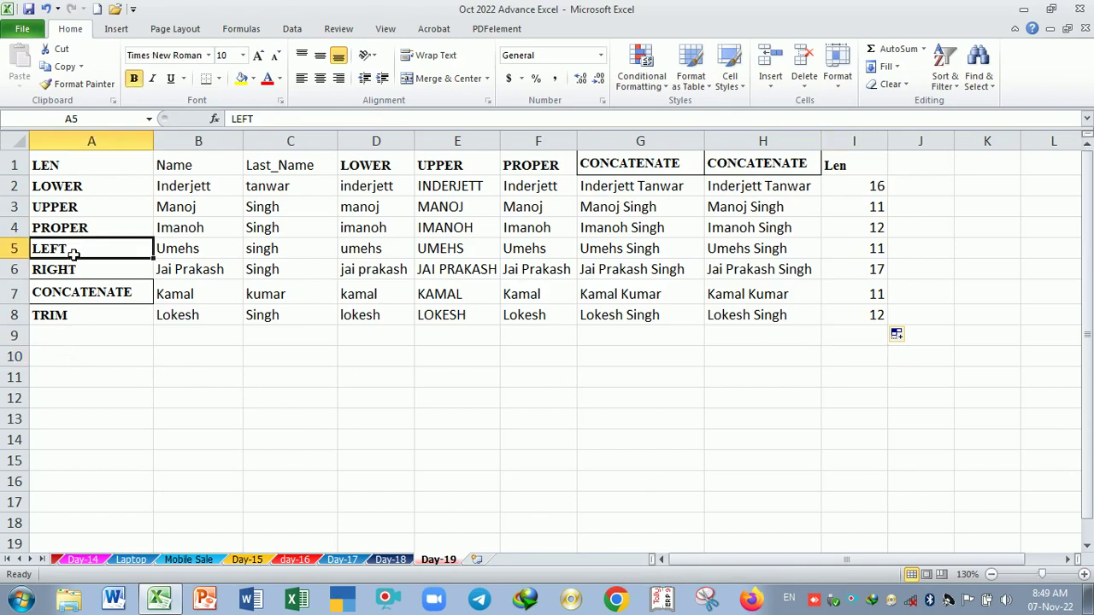
Start a new list below the table with the heading "Name" in B10 and a person's full name in B11
left_click(213, 361)
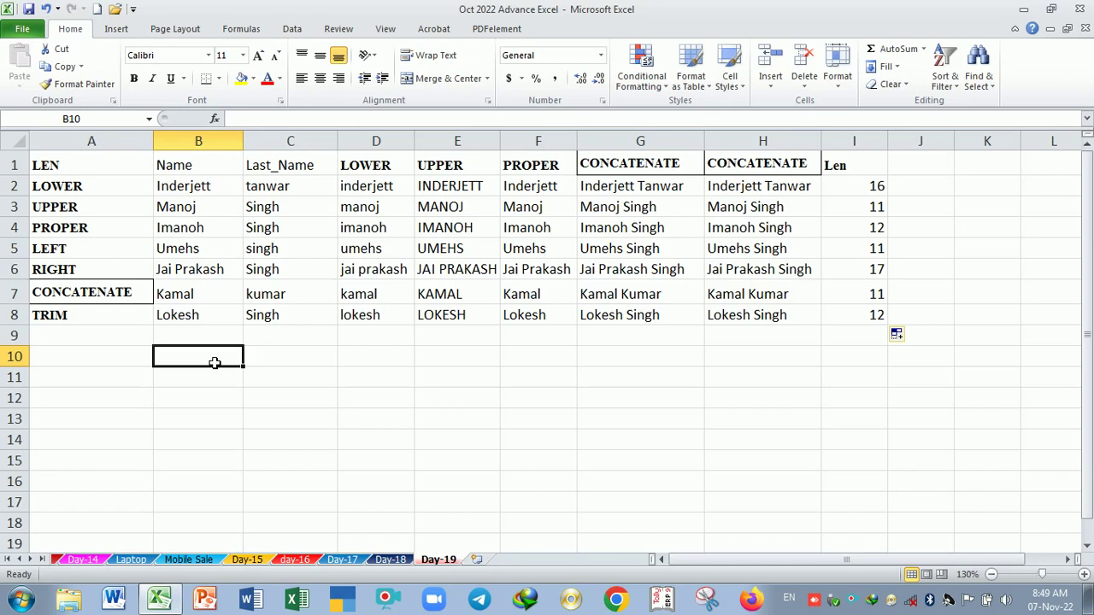
type("Nme")
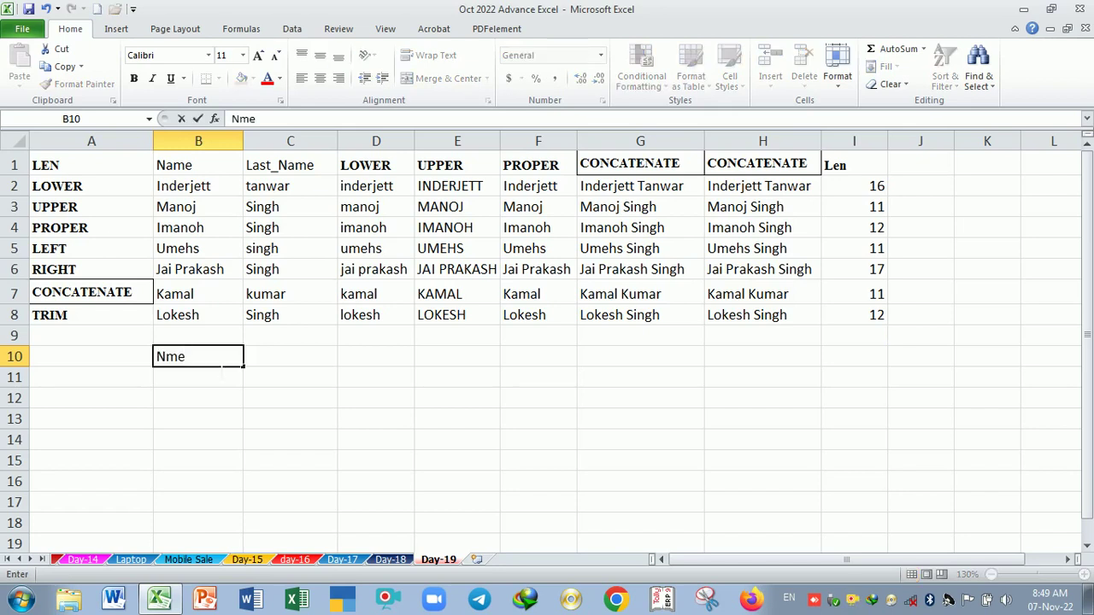
key("BackSpace")
key("BackSpace")
type("ame")
key("Return")
type("R")
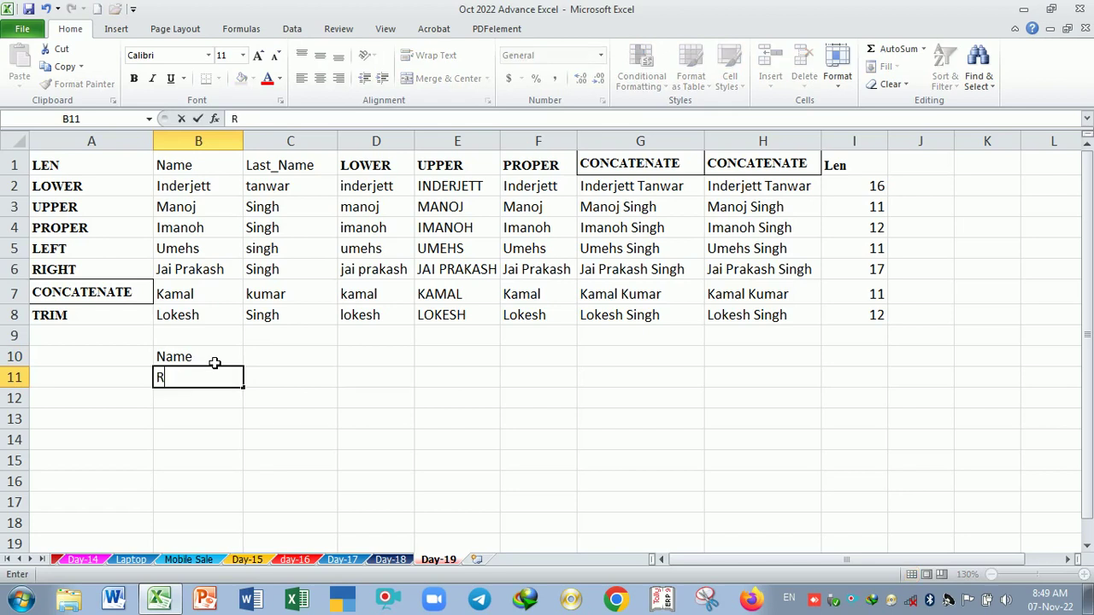
type("am")
key("BackSpace")
type("am Singh")
key("Return")
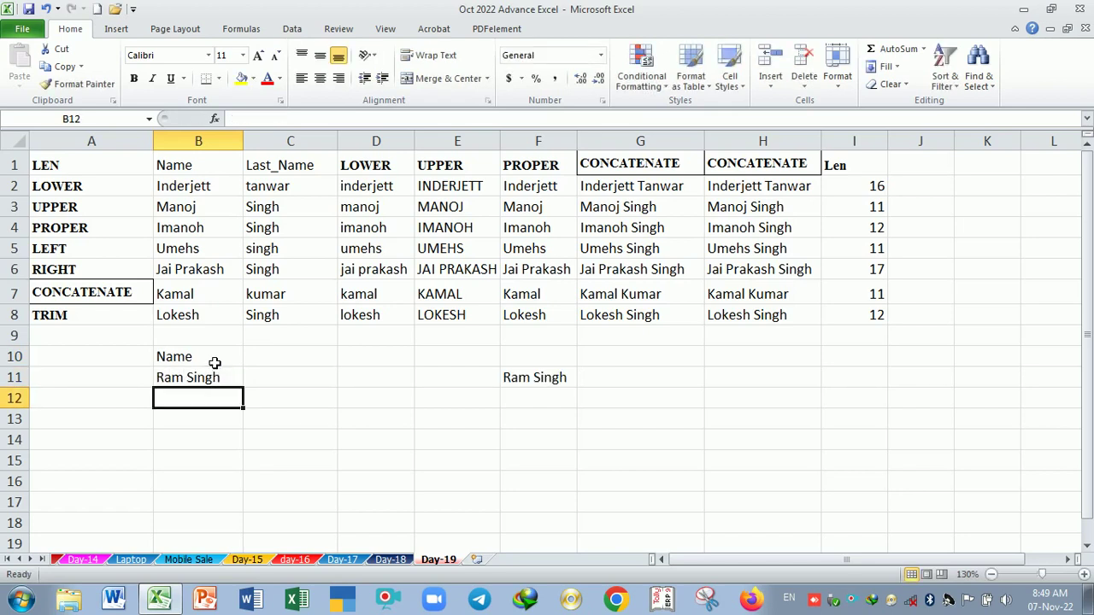
Add two more people's full names to the new list in B12 and B13
type("Kaml")
key("BackSpace")
type("a")
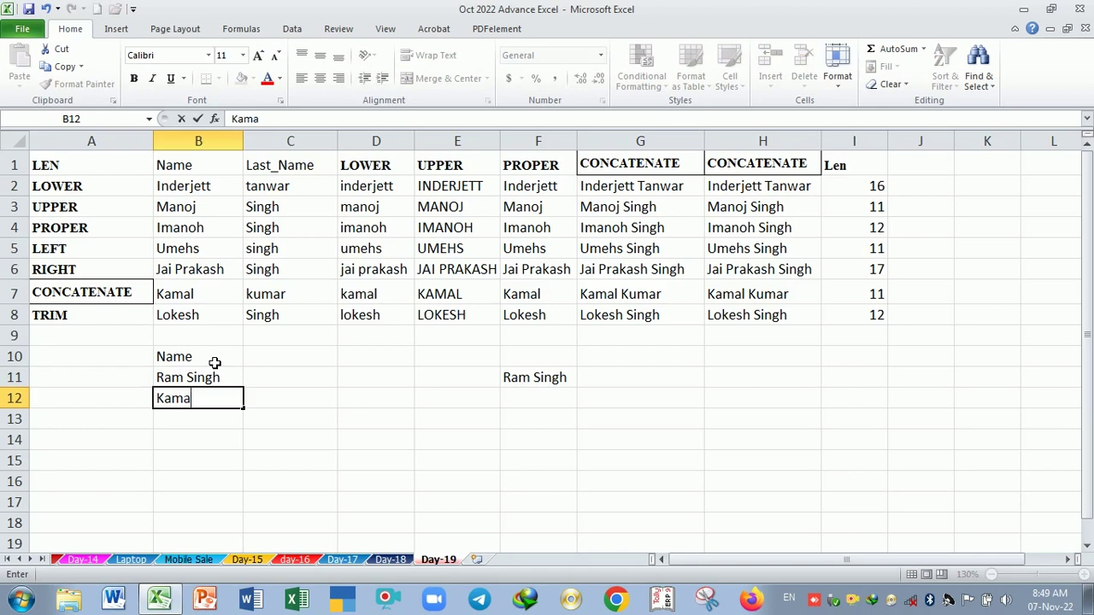
type("m")
key("BackSpace")
type("l Ka")
key("BackSpace")
type("umar")
key("Return")
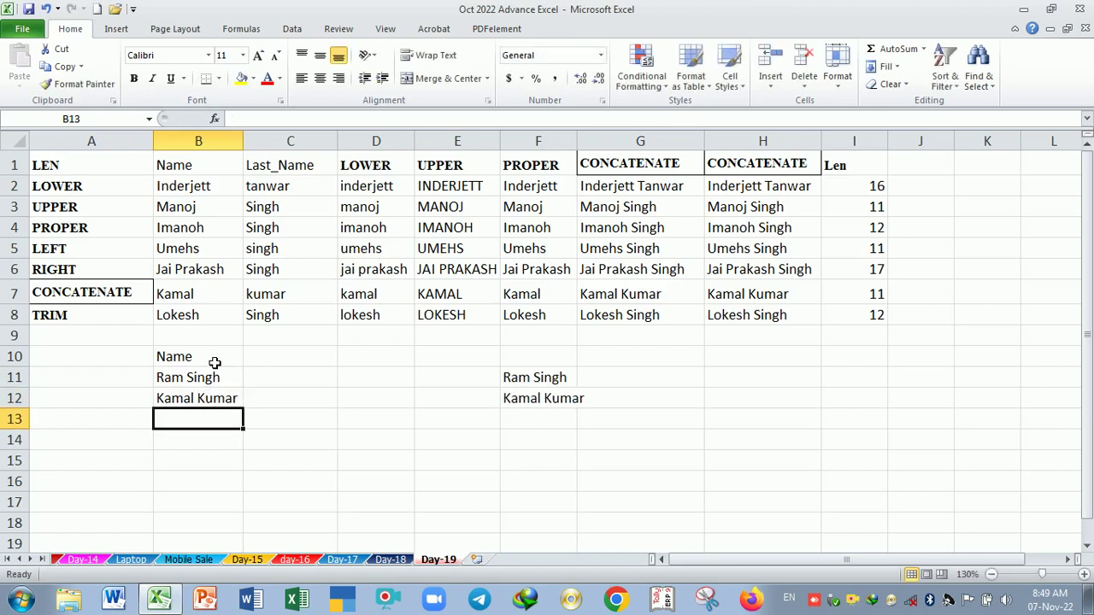
type("Mani")
key("BackSpace")
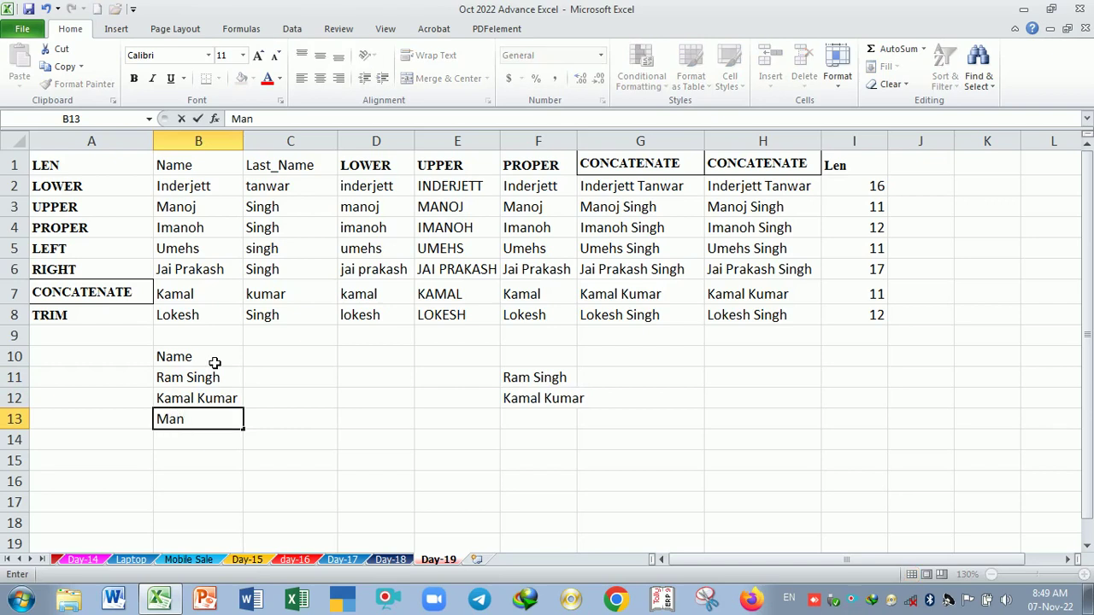
type("ish Jagda")
key("Return")
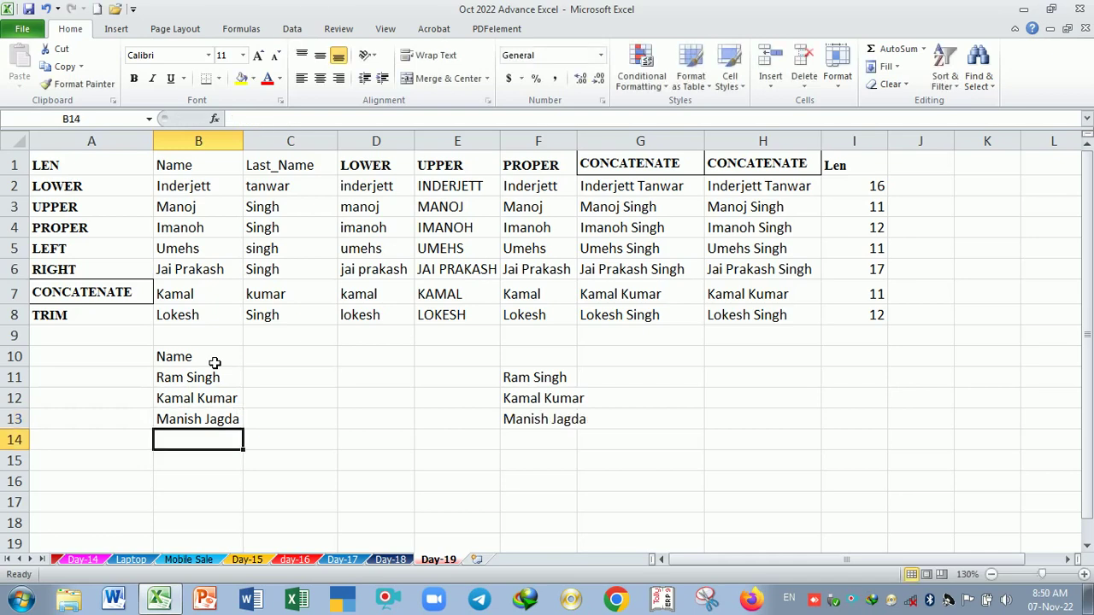
Clear the automatically extended names below the PROPER column, starting at F11
left_click_drag(556, 379, 522, 506)
key("Delete")
left_click(269, 475)
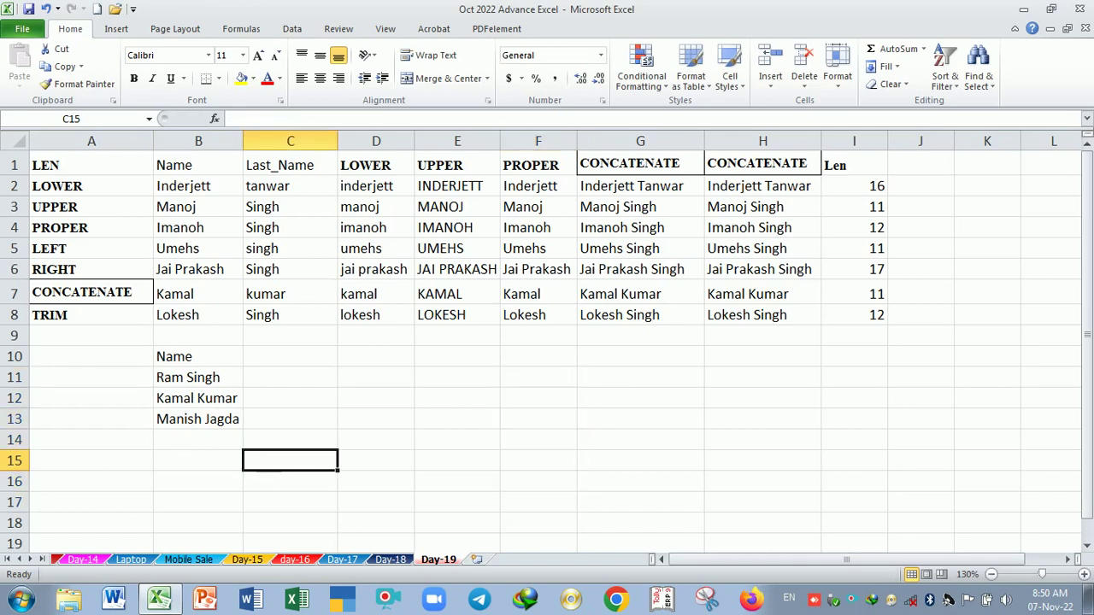
Enter =LEFT(B11,3) in C11 to extract the first three characters of the full name in B11
left_click(171, 383)
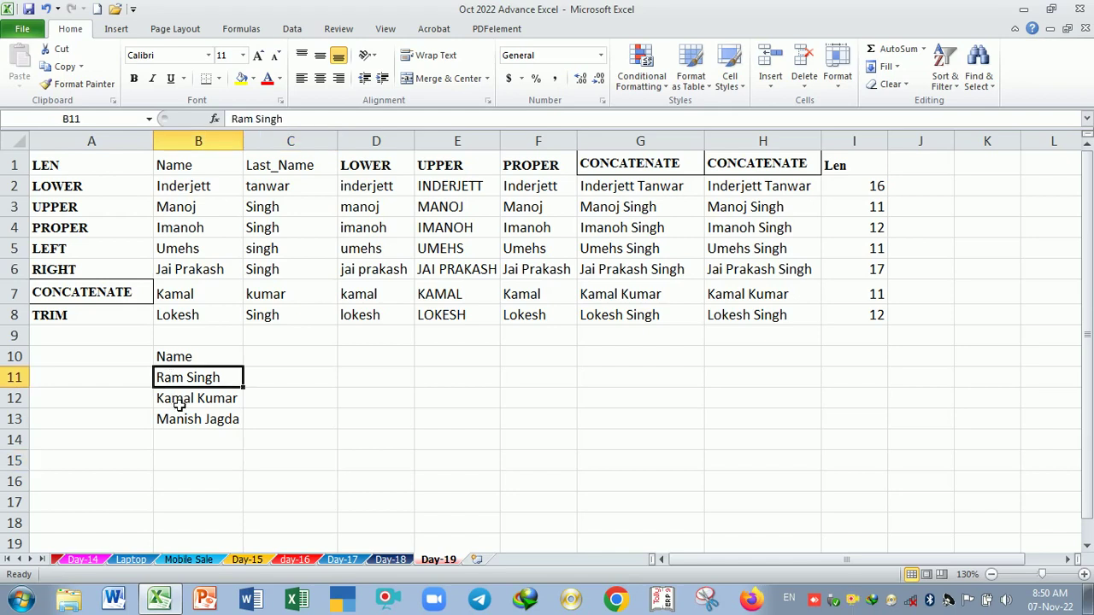
left_click(177, 403)
left_click(185, 426)
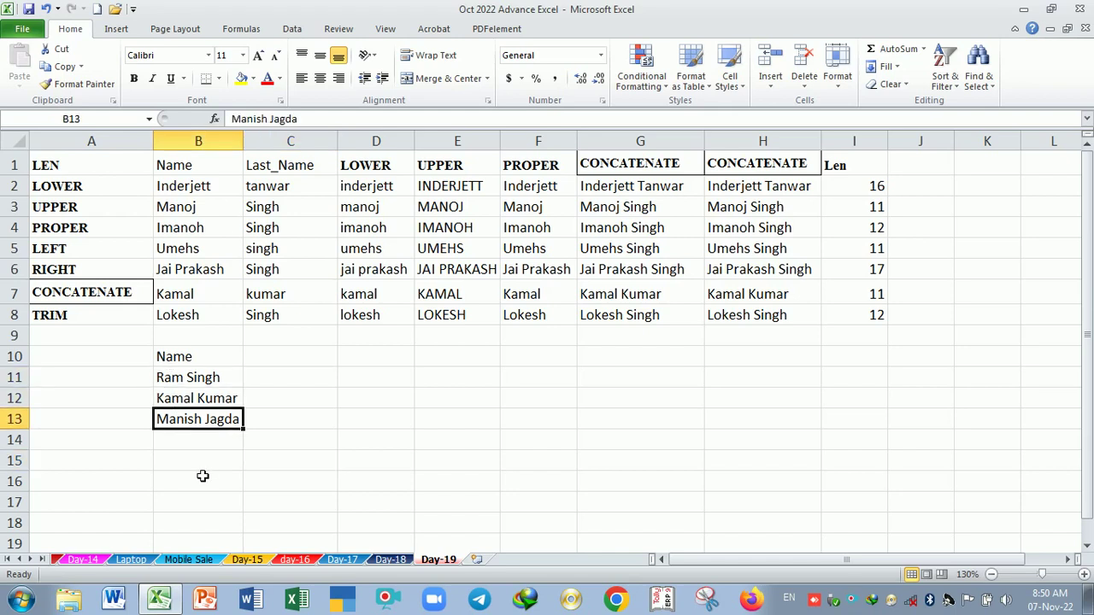
left_click(204, 467)
left_click(289, 387)
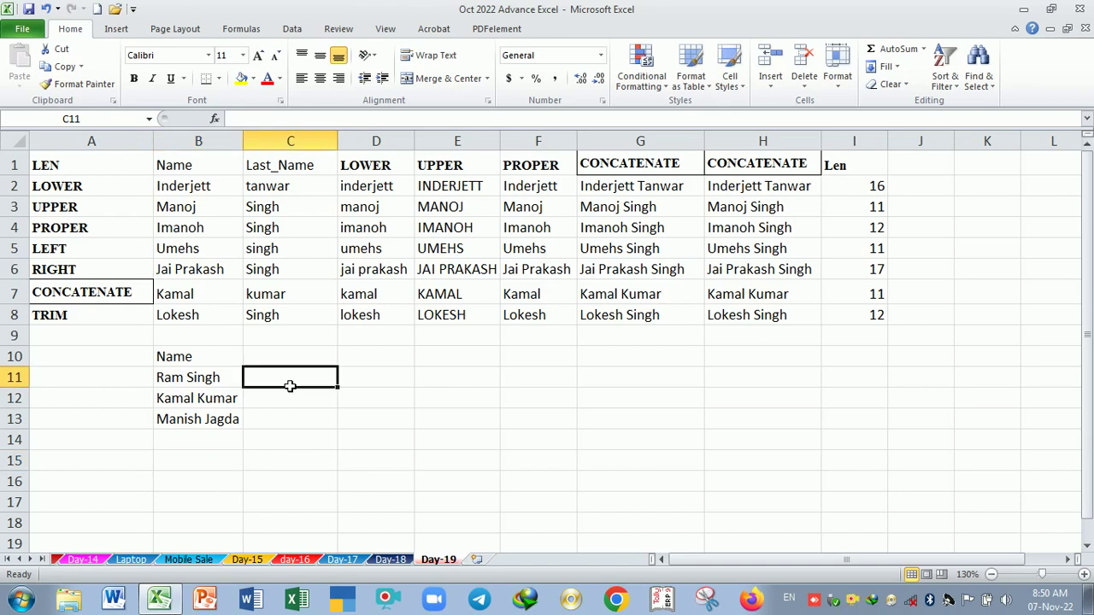
type("=")
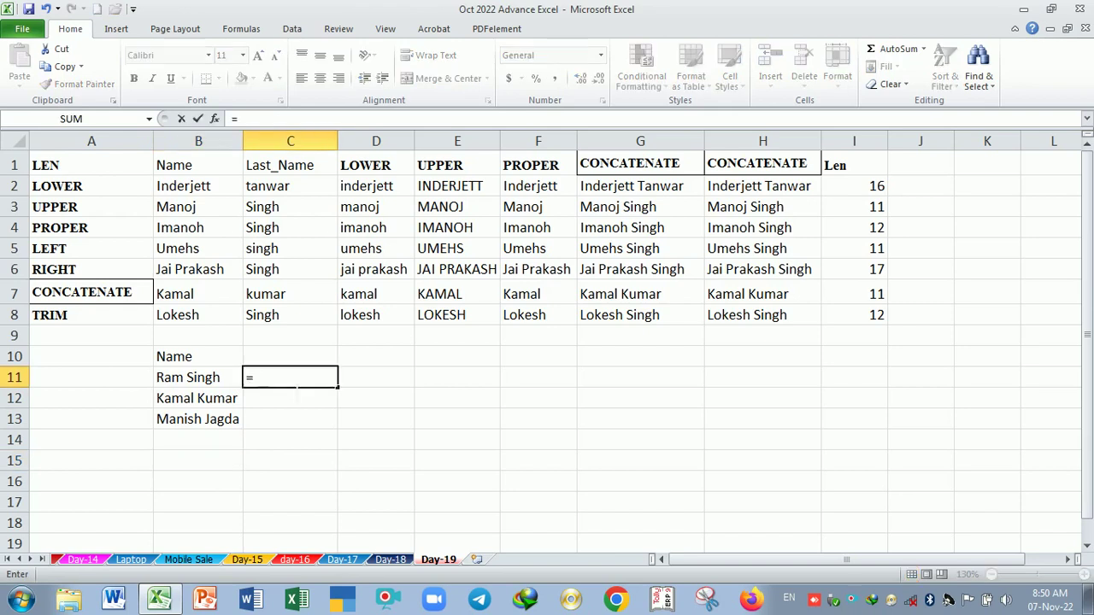
type("left")
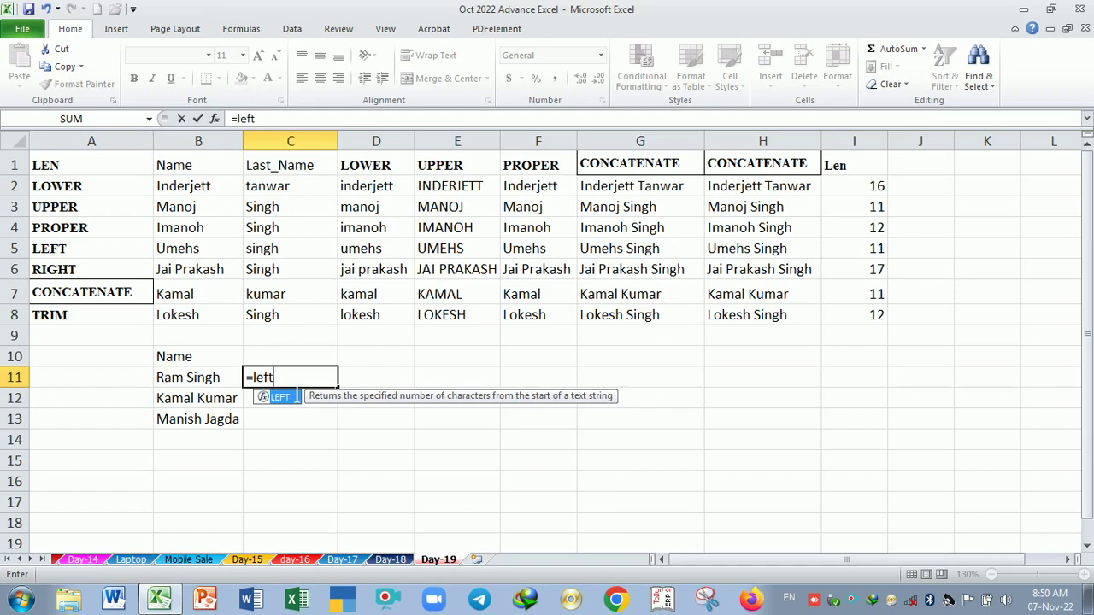
key("Tab")
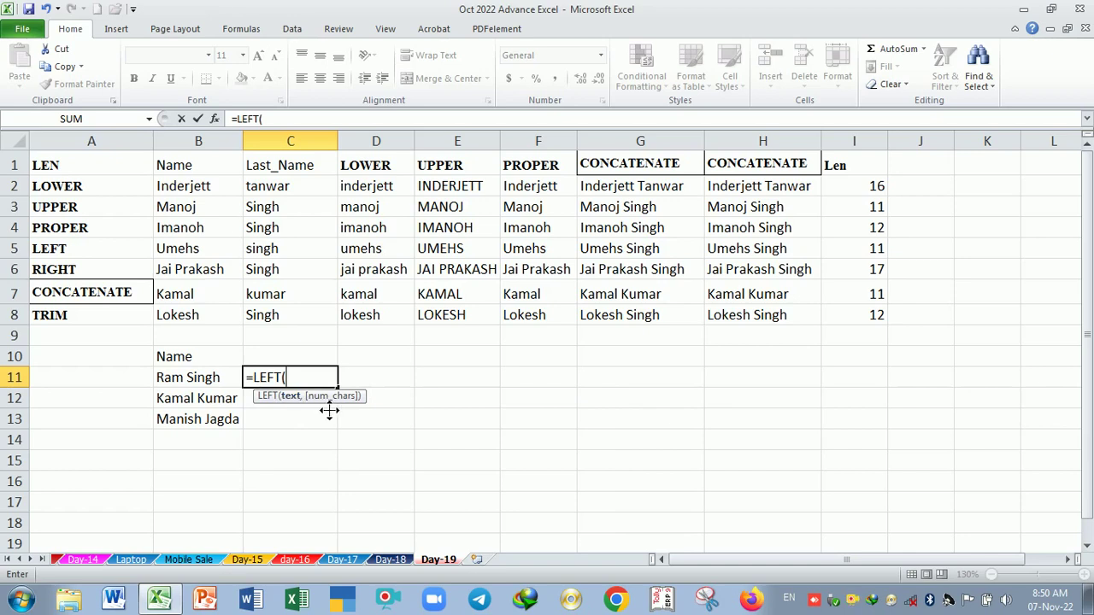
left_click(204, 386)
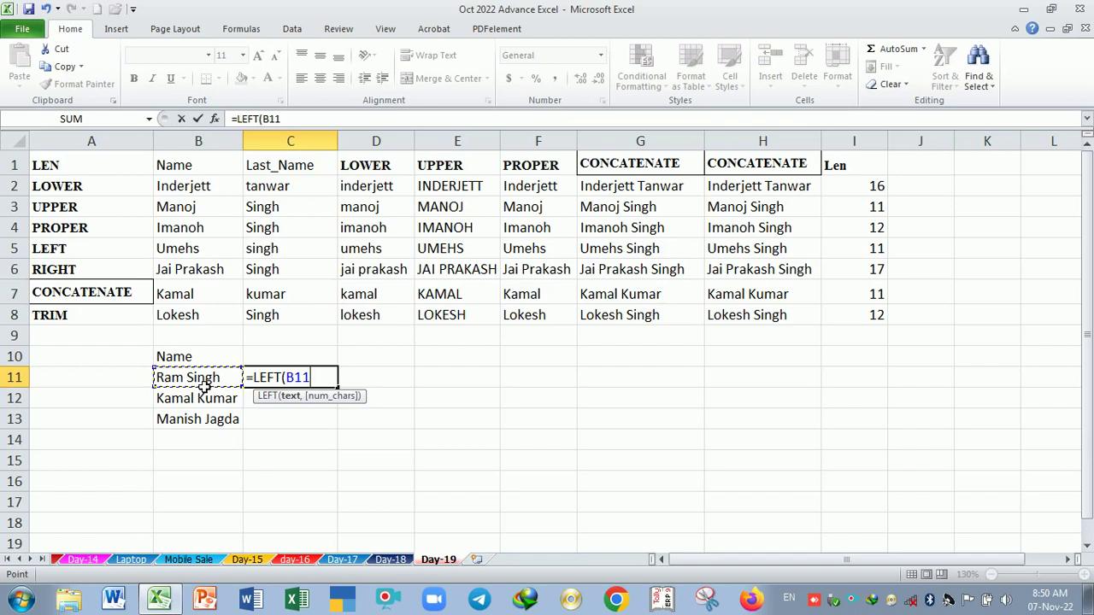
type(",")
type("3")
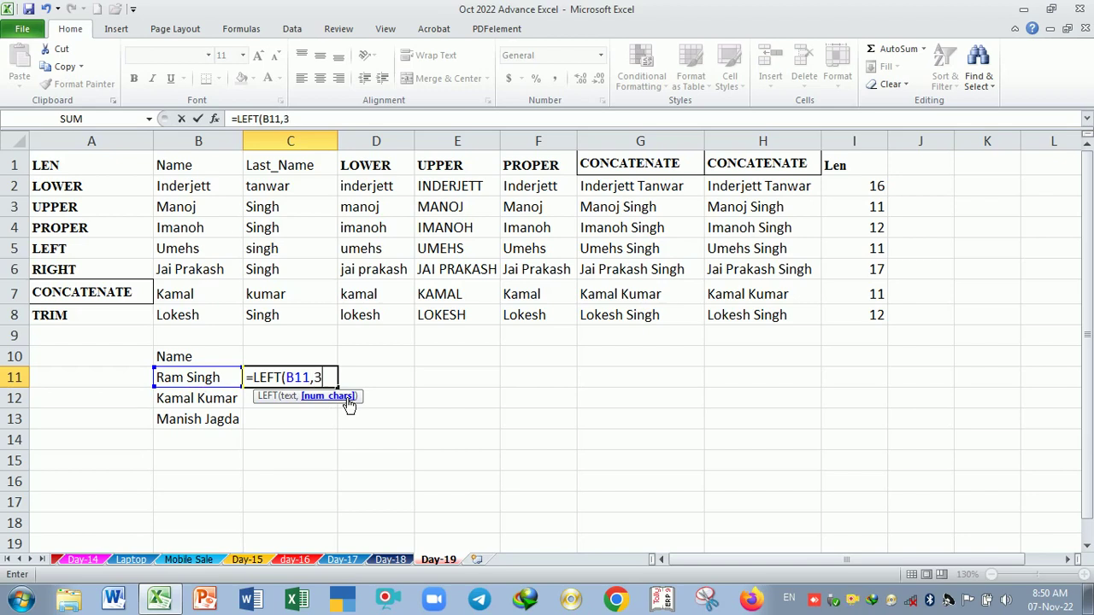
key("Return")
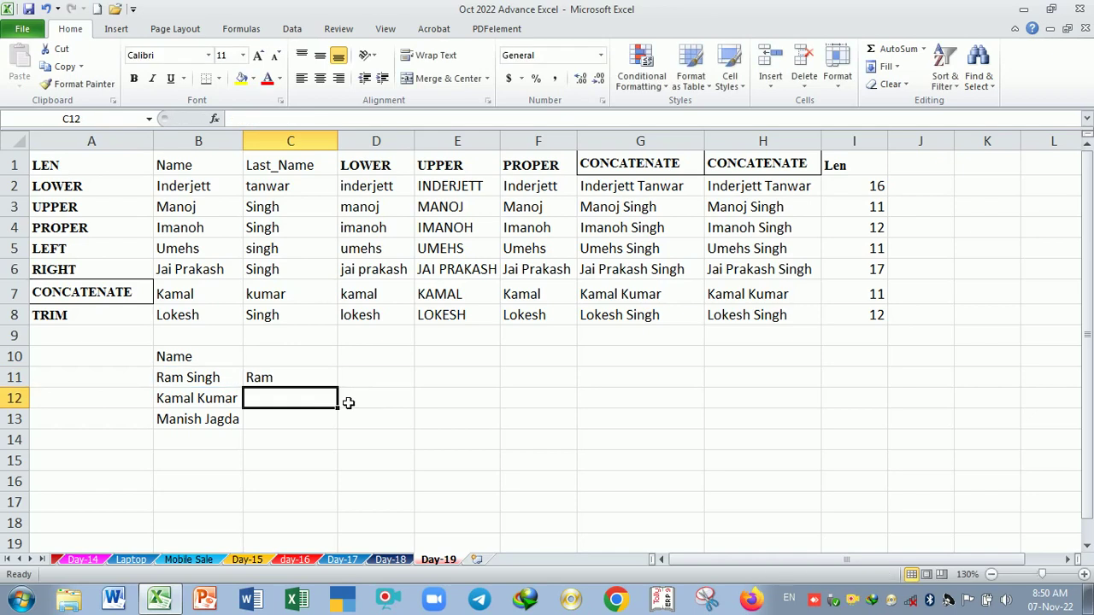
Try filling the LEFT formula from C11 down to C13, and undo the fill
left_click(297, 378)
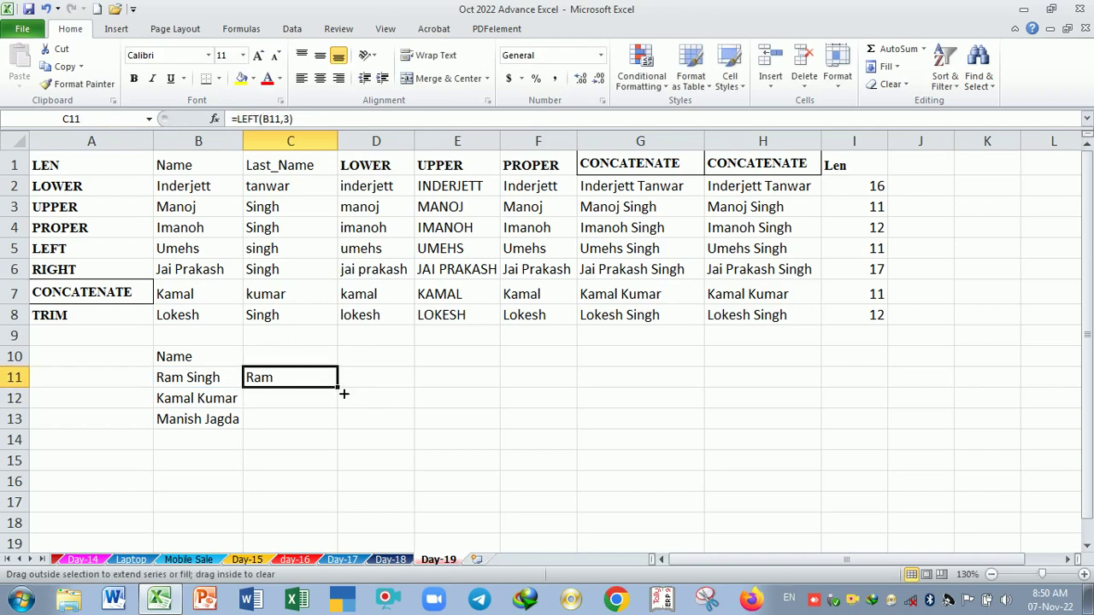
left_click_drag(340, 389, 345, 427)
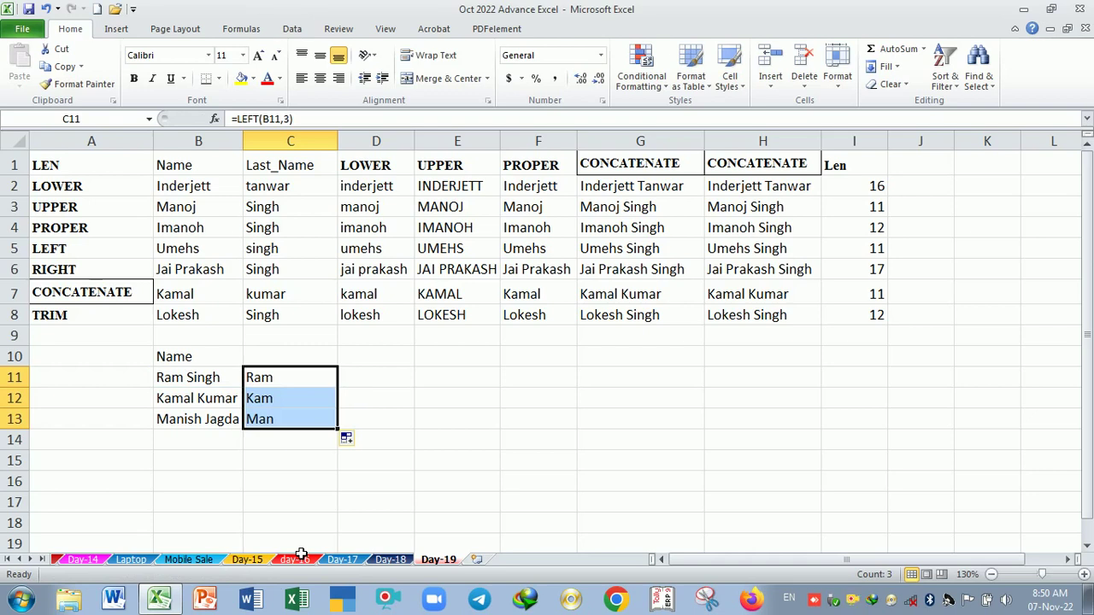
key("ctrl+z")
left_click(293, 406)
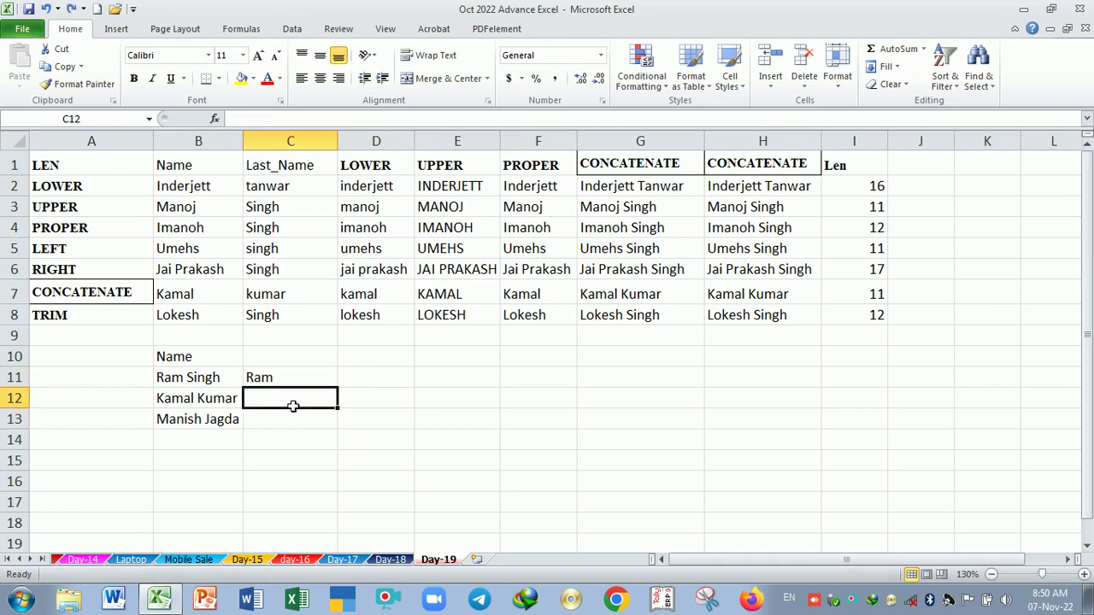
type("=")
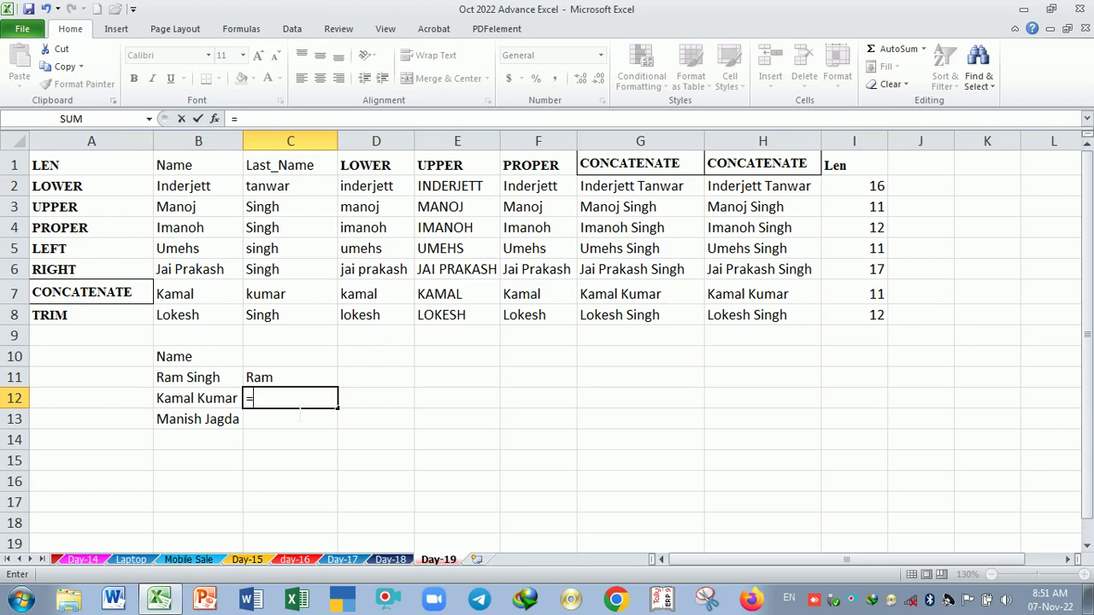
type("len")
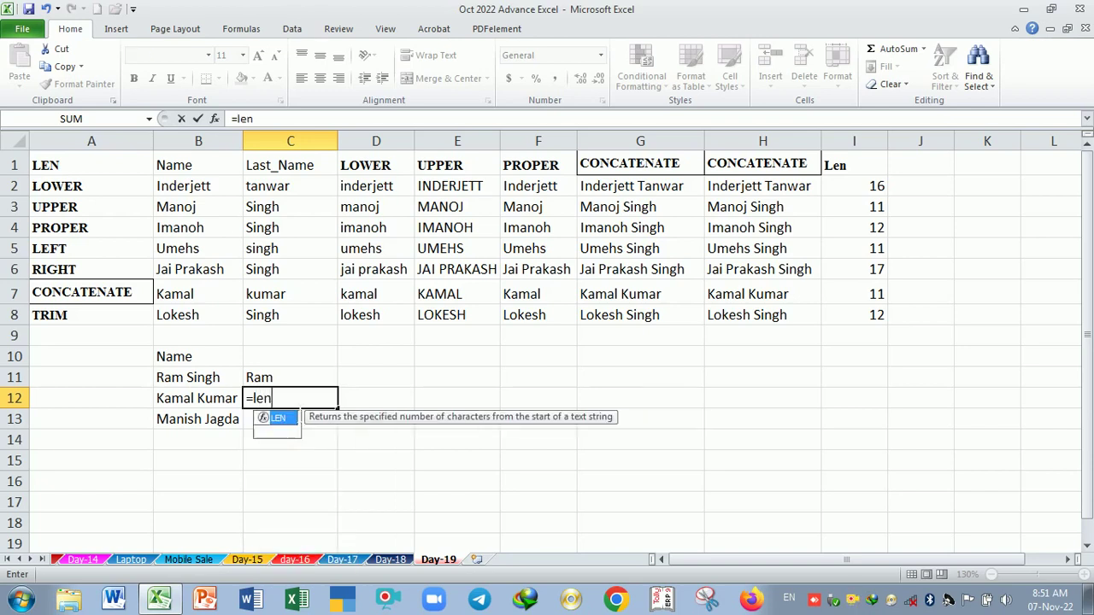
key("Tab")
key("Left")
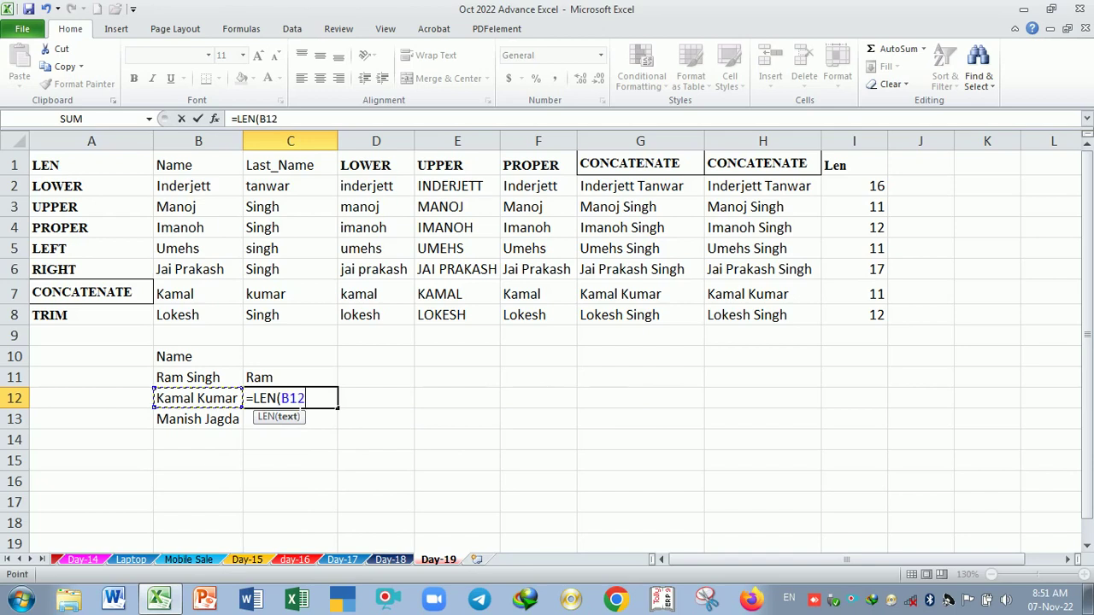
key("Right")
key("Right")
key("Right")
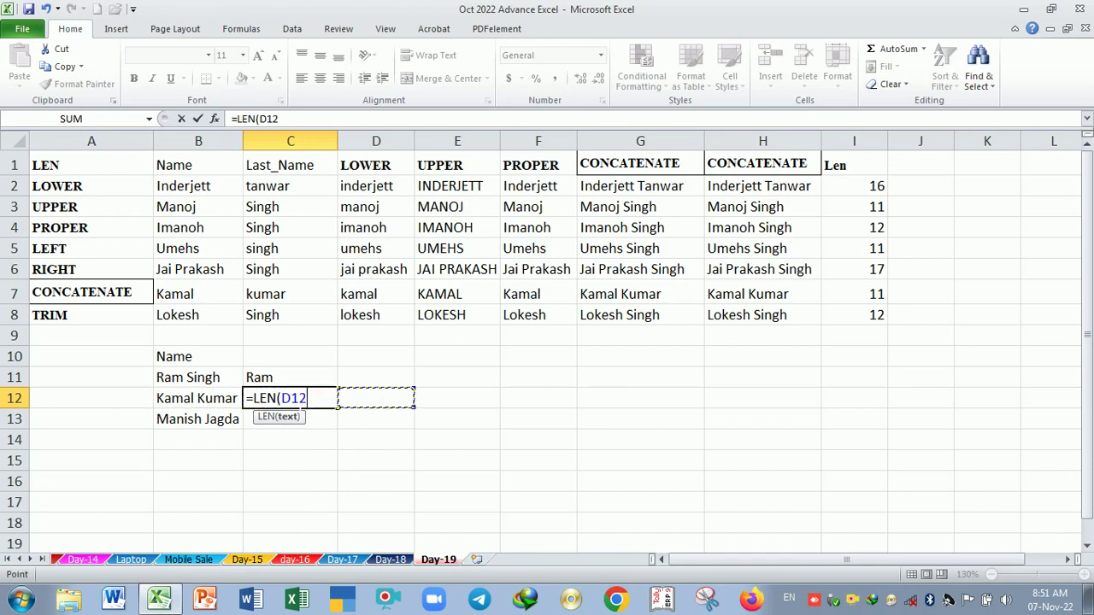
key("Left")
key("Left")
key("Left")
key("Right")
key("Right")
key("Left")
key("Left")
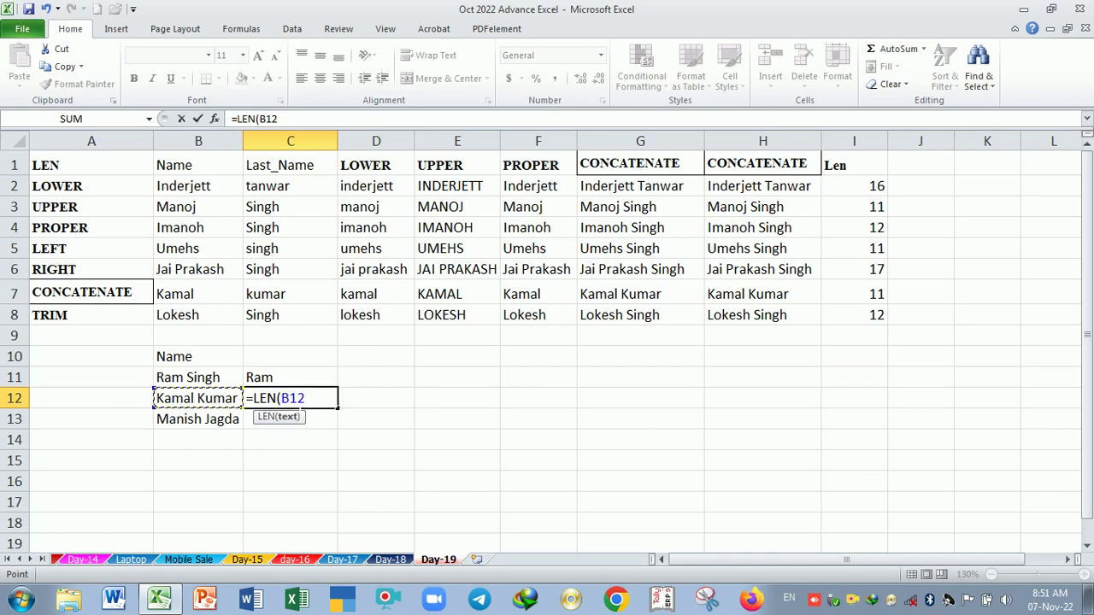
type(",")
key("BackSpace")
key("BackSpace")
key("BackSpace")
key("BackSpace")
key("BackSpace")
key("BackSpace")
key("BackSpace")
key("BackSpace")
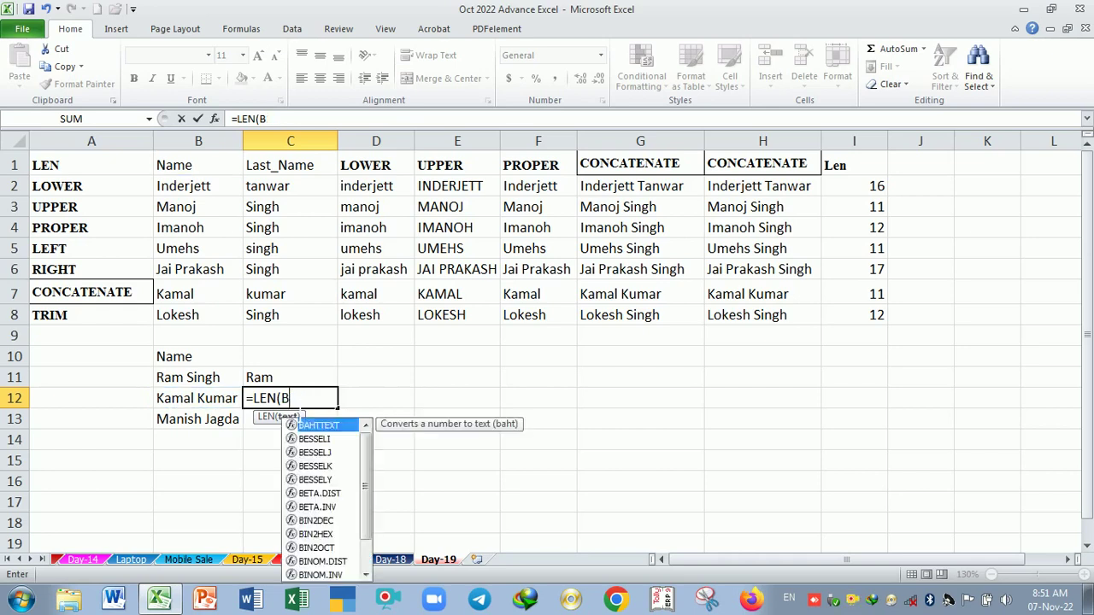
Complete the formula in C12 as =LEFT(B12,5) to extract the first five characters of the name in B12
type("left")
key("Tab")
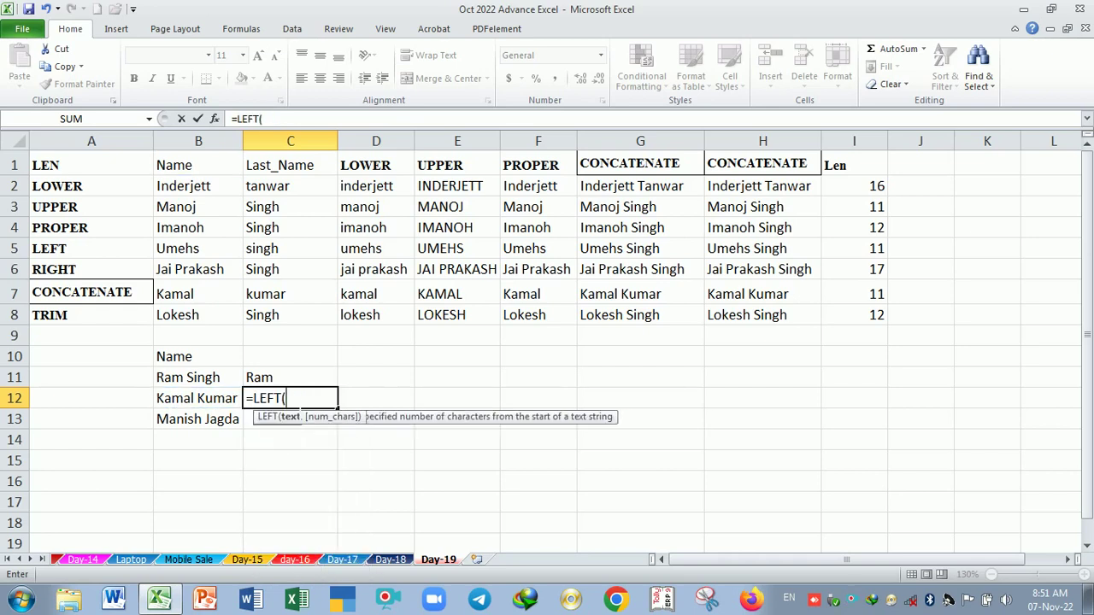
key("Left")
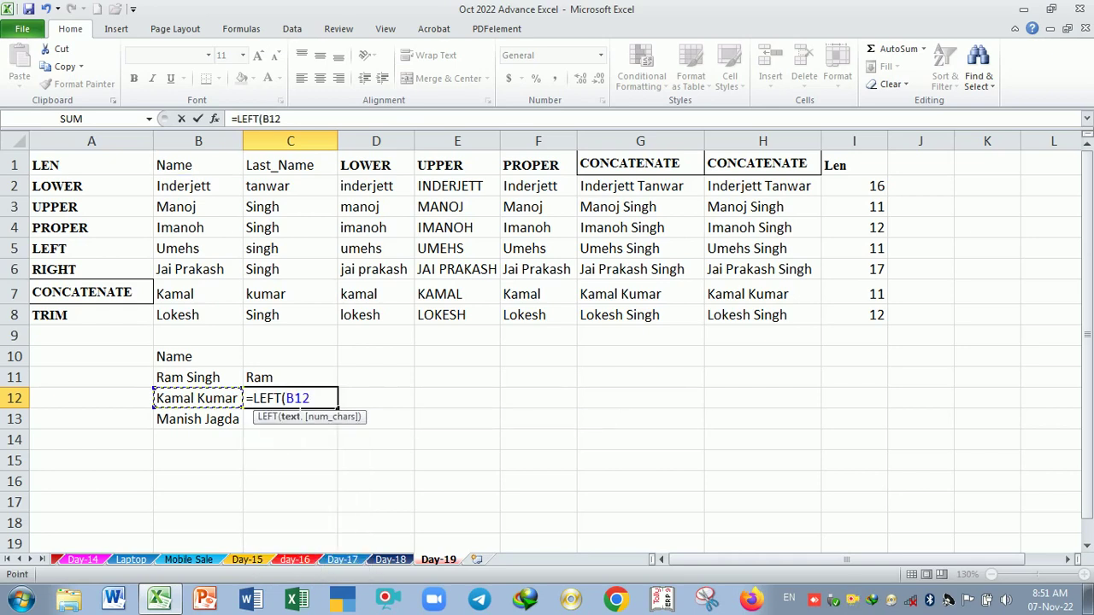
type(",")
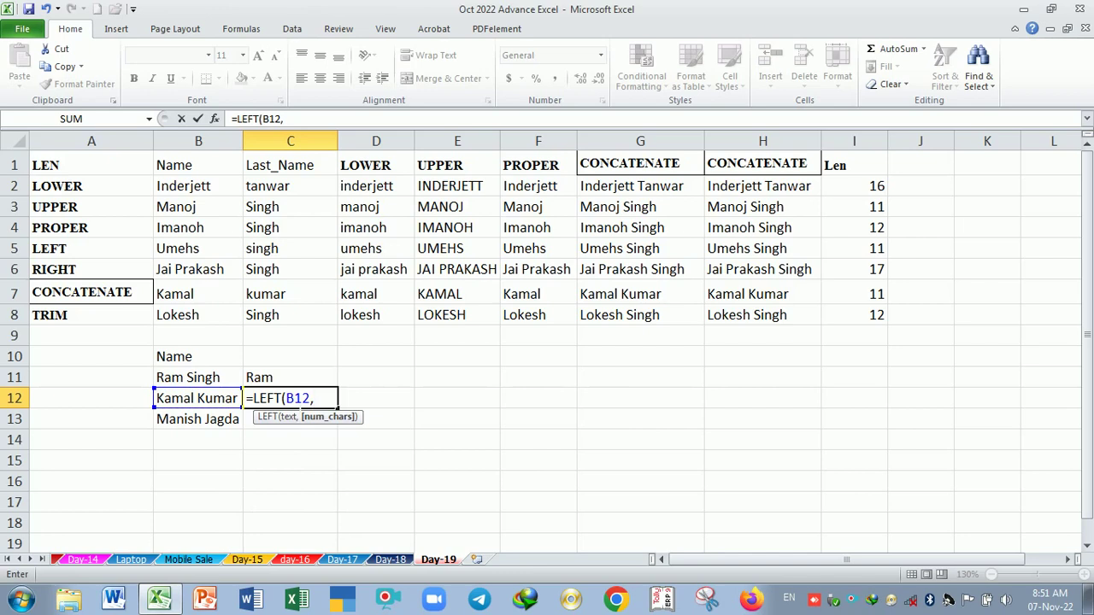
type("5")
key("Return")
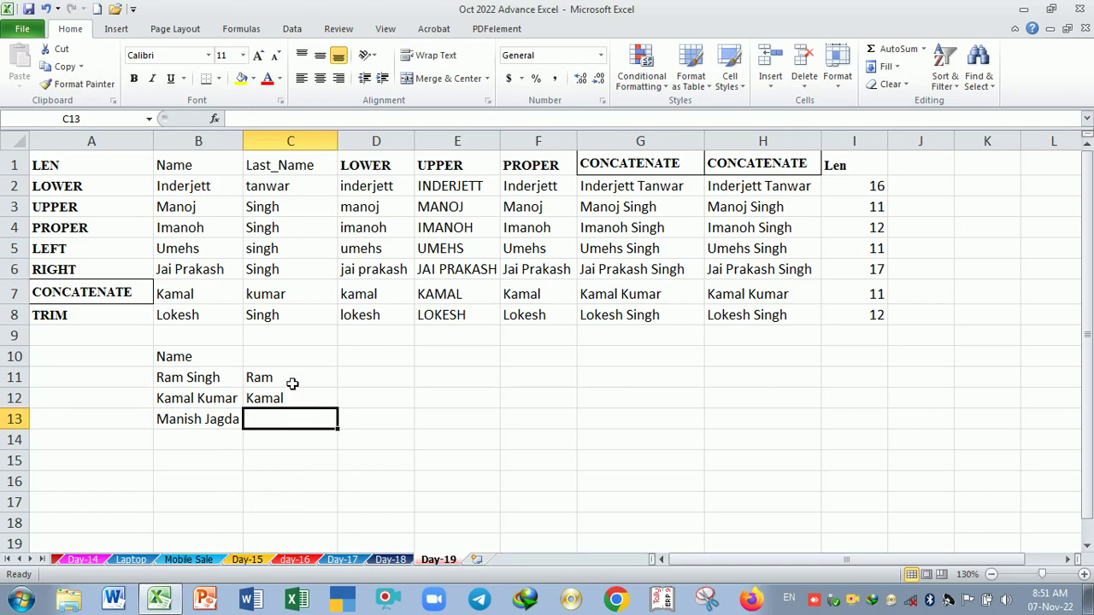
Add "Find" to the list of function names in A9, directly below TRIM
left_click_drag(291, 385, 291, 420)
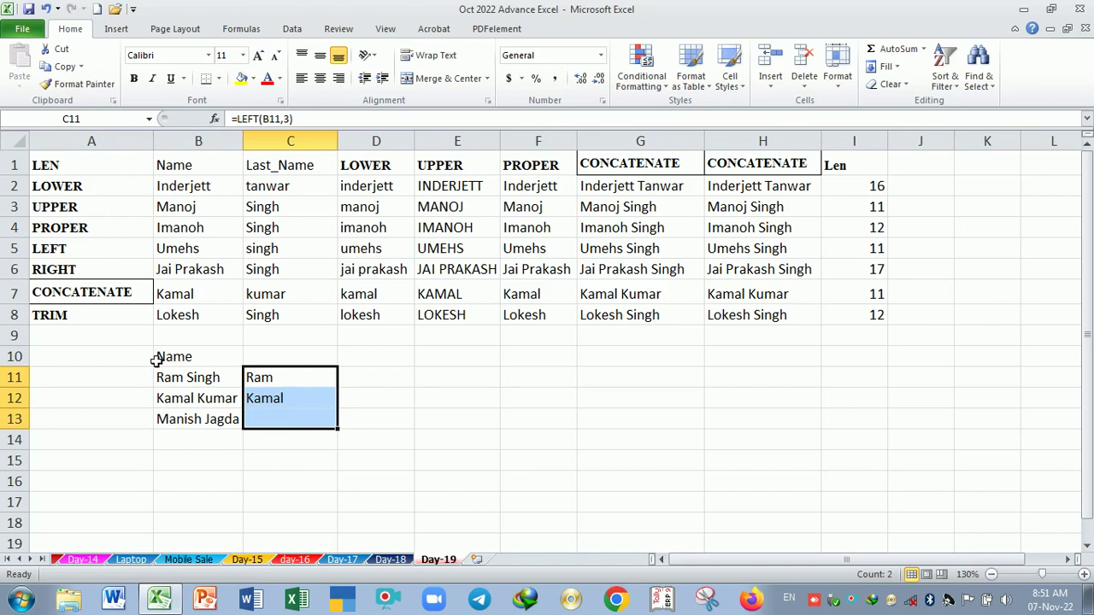
left_click(122, 345)
type("fn")
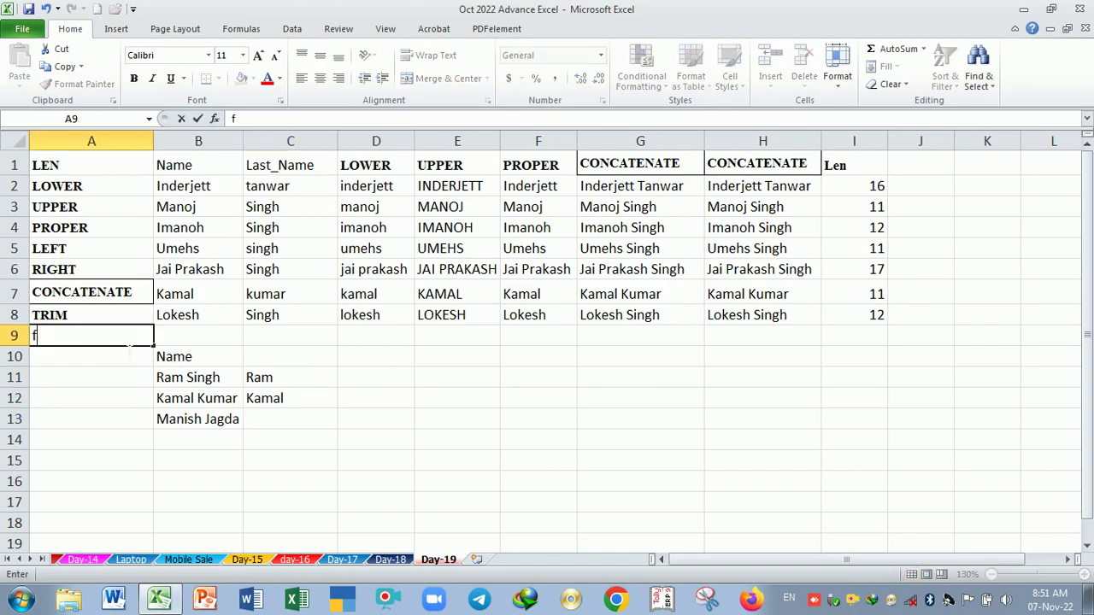
key("BackSpace")
key("BackSpace")
type("Find")
key("Tab")
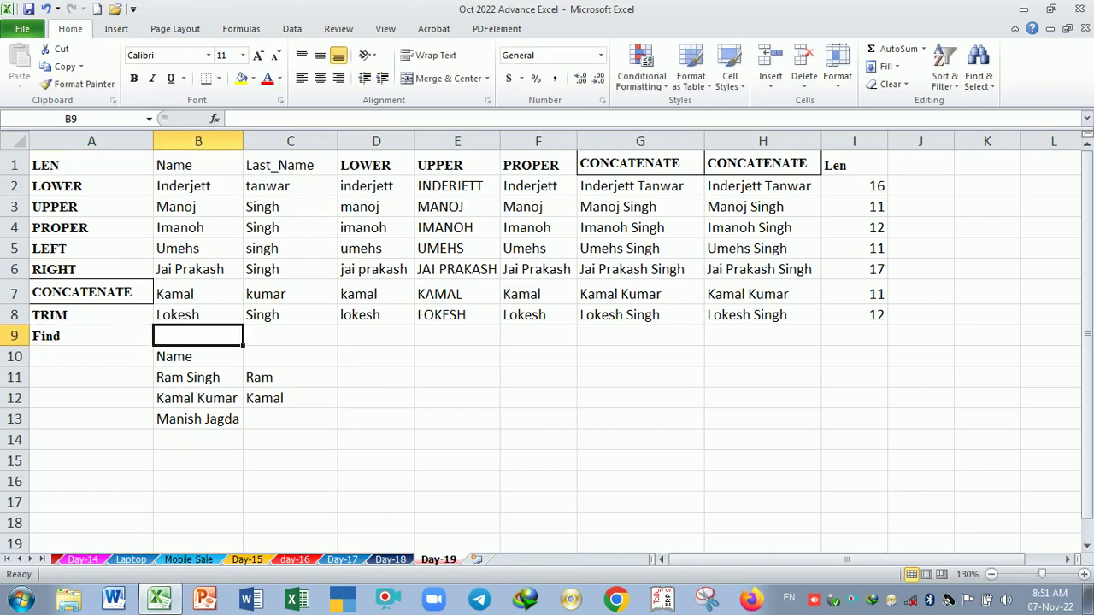
Enter the heading "find" in D10 above the cells beside the extracted first names
left_click(402, 378)
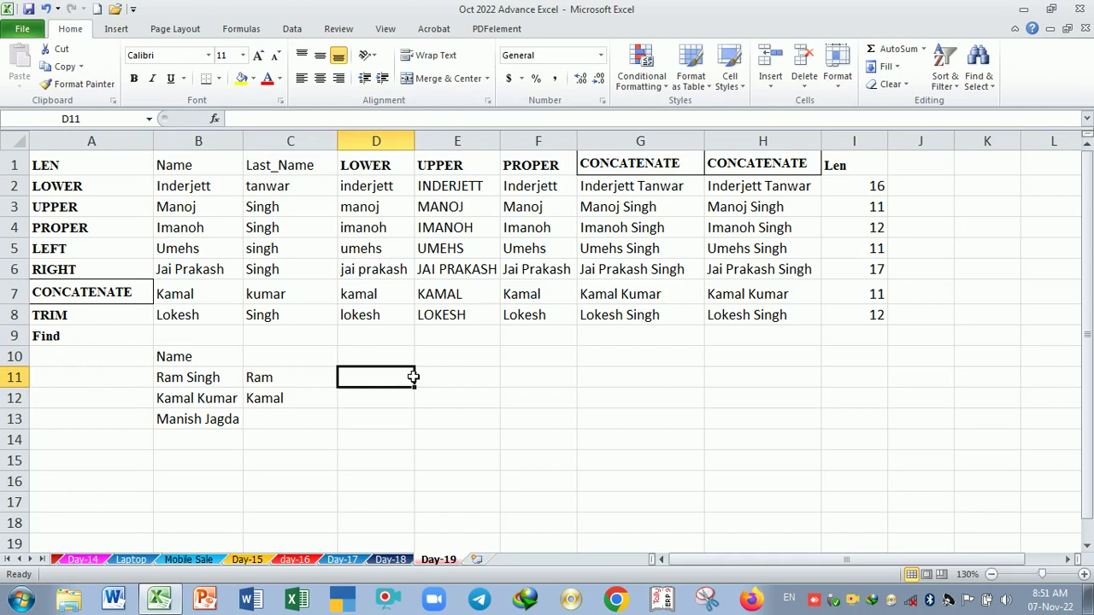
key("Up")
type("find")
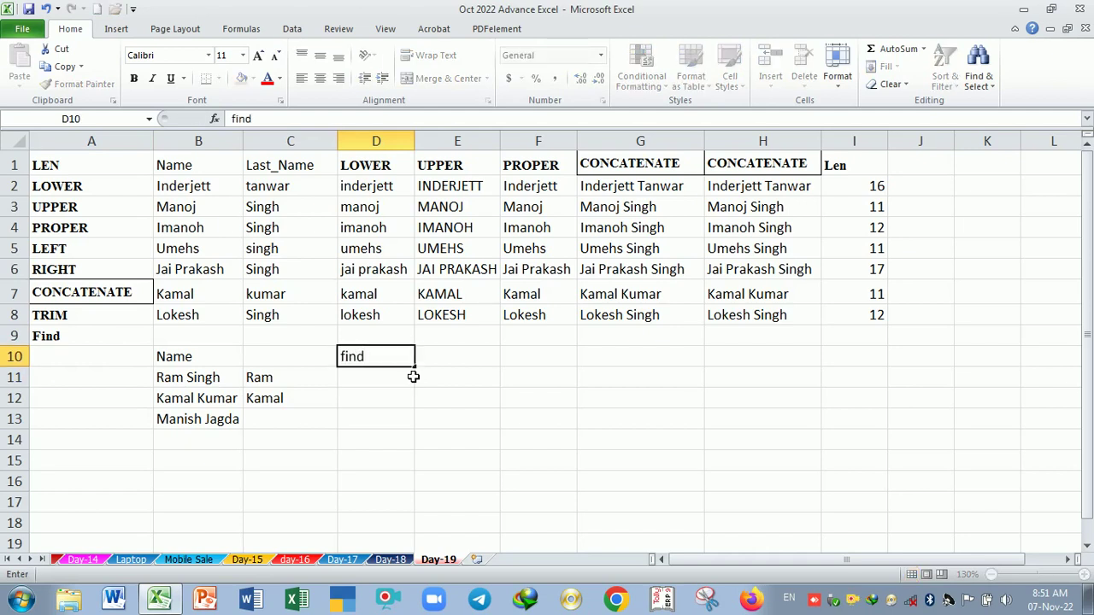
key("Return")
Enter =FIND("R",B11,1) in D11 to locate the letter R in the full name, and check the formula
type("=fi")
key("Tab")
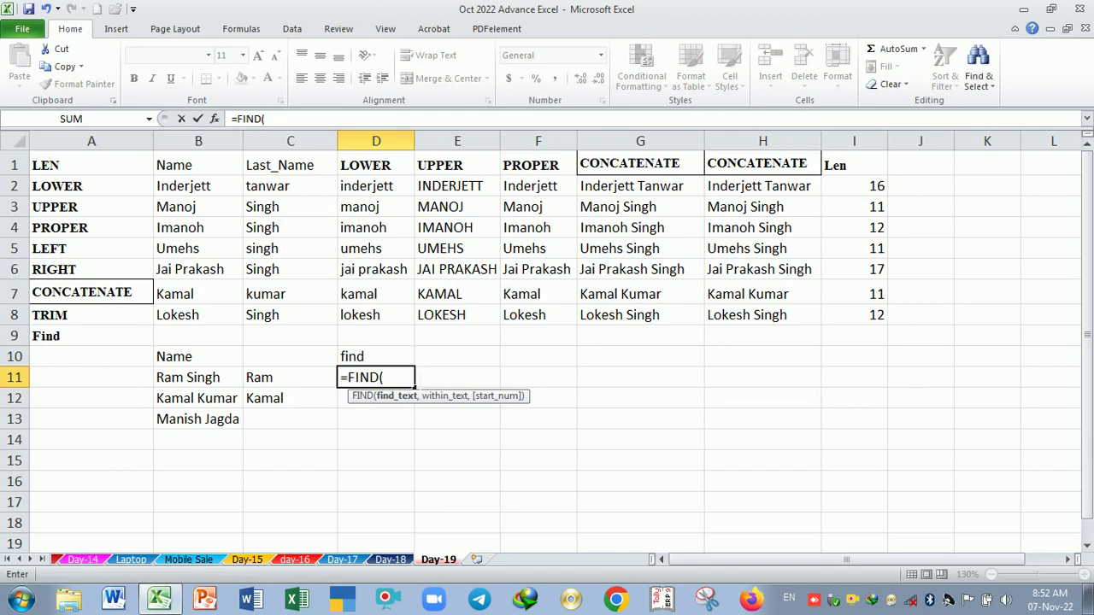
type("\"R\",")
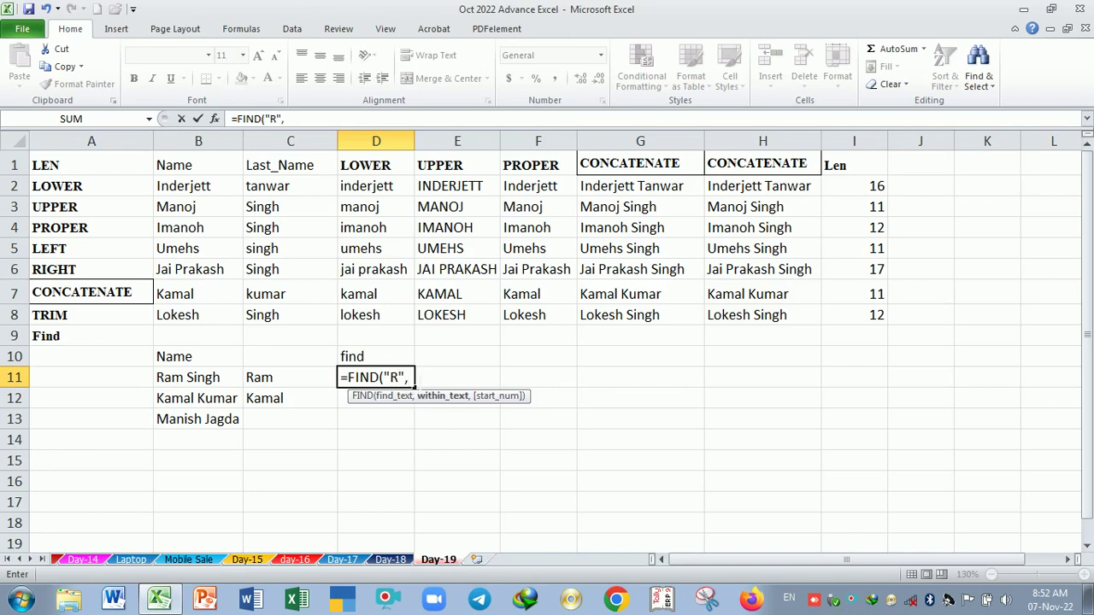
left_click(183, 380)
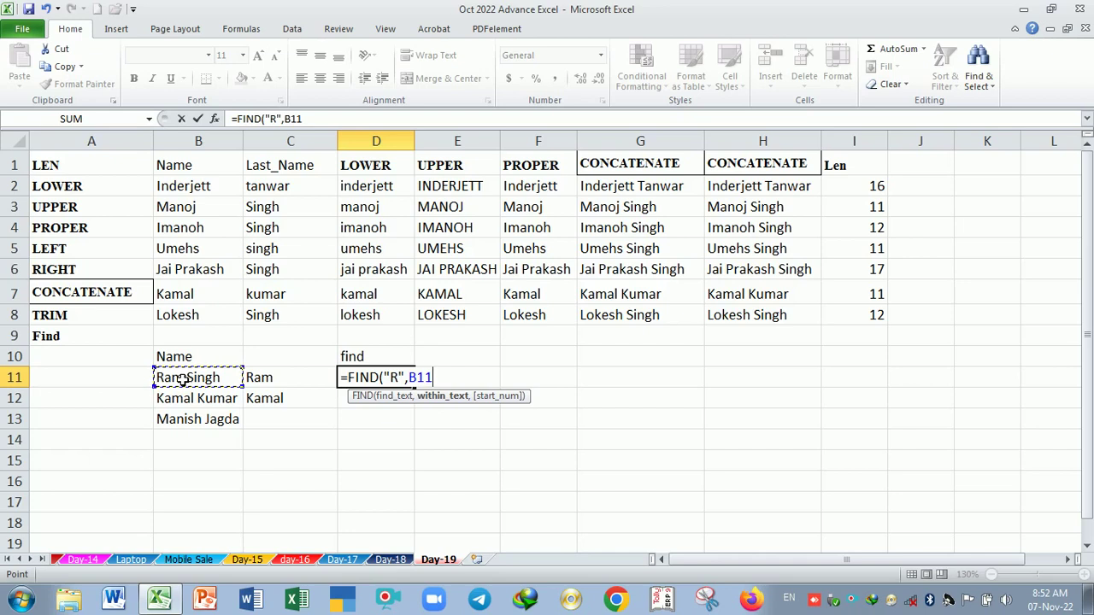
type(",")
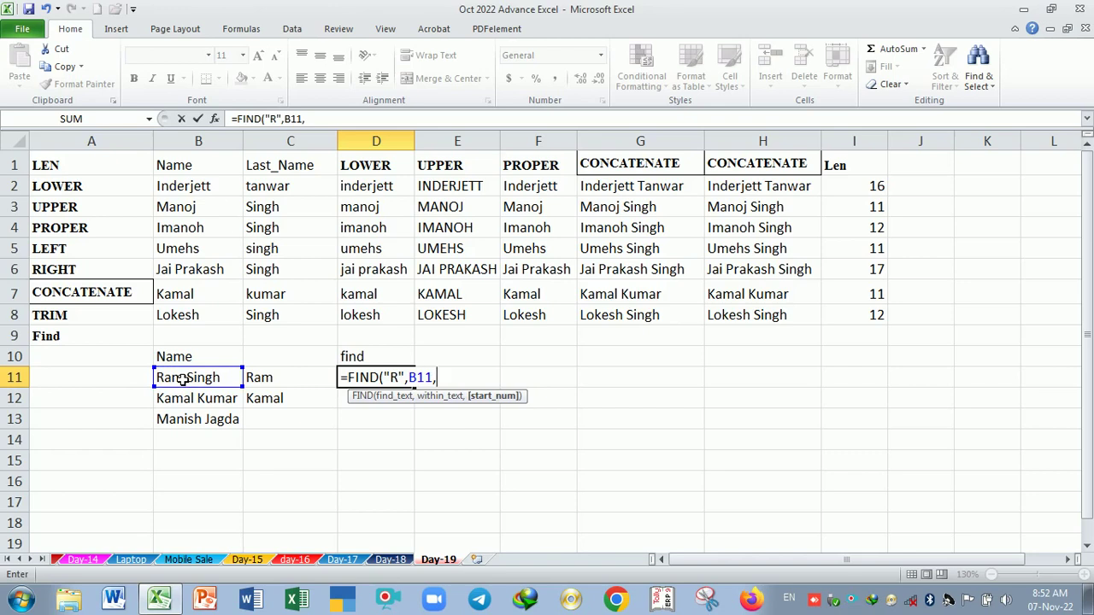
key("BackSpace")
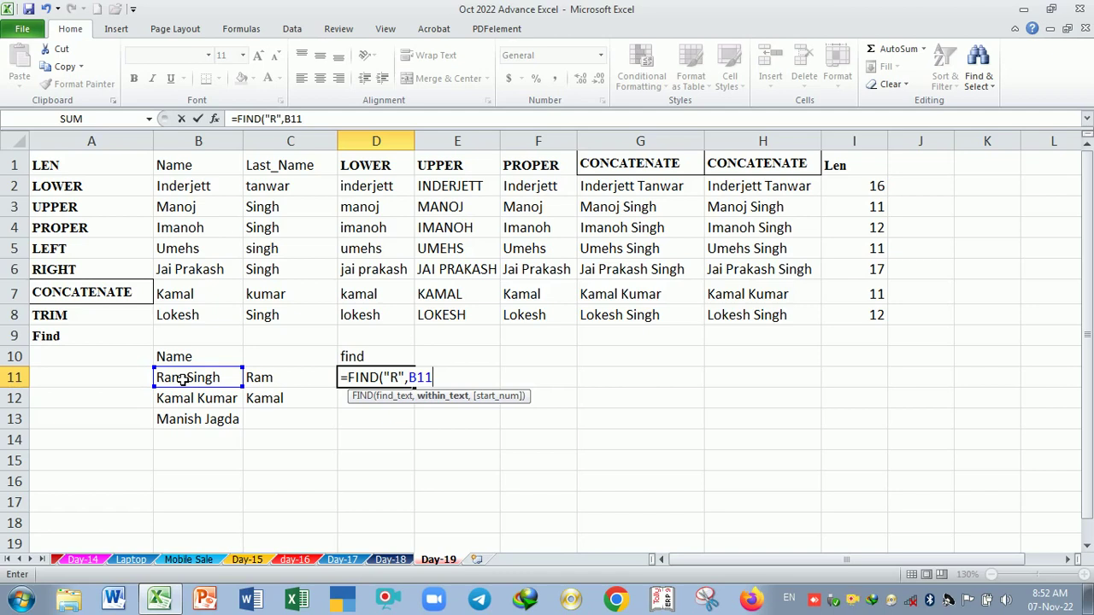
type(",")
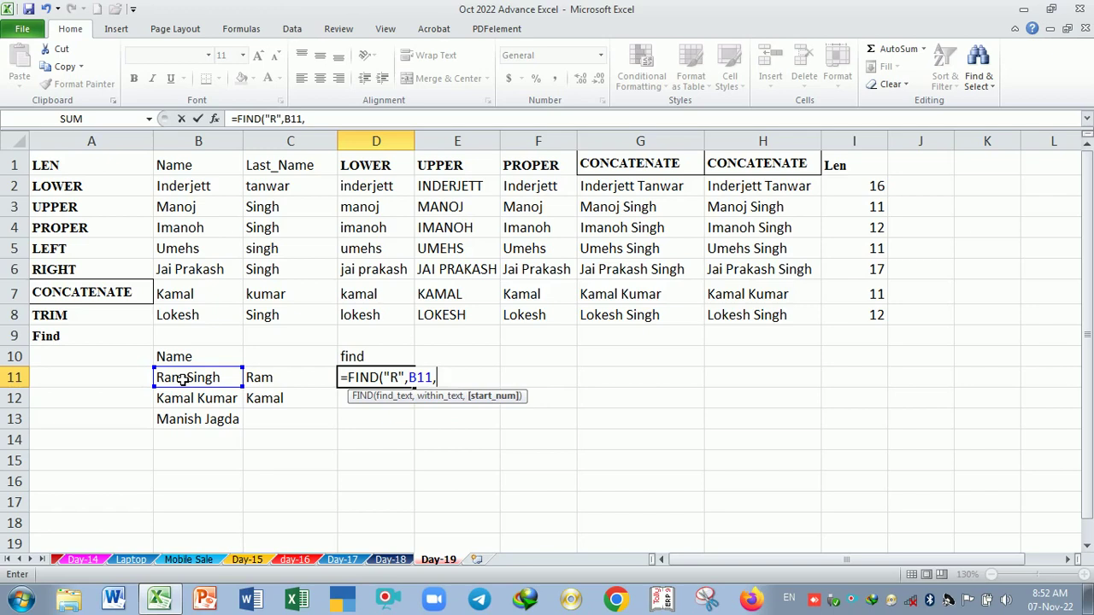
type("1")
key("Return")
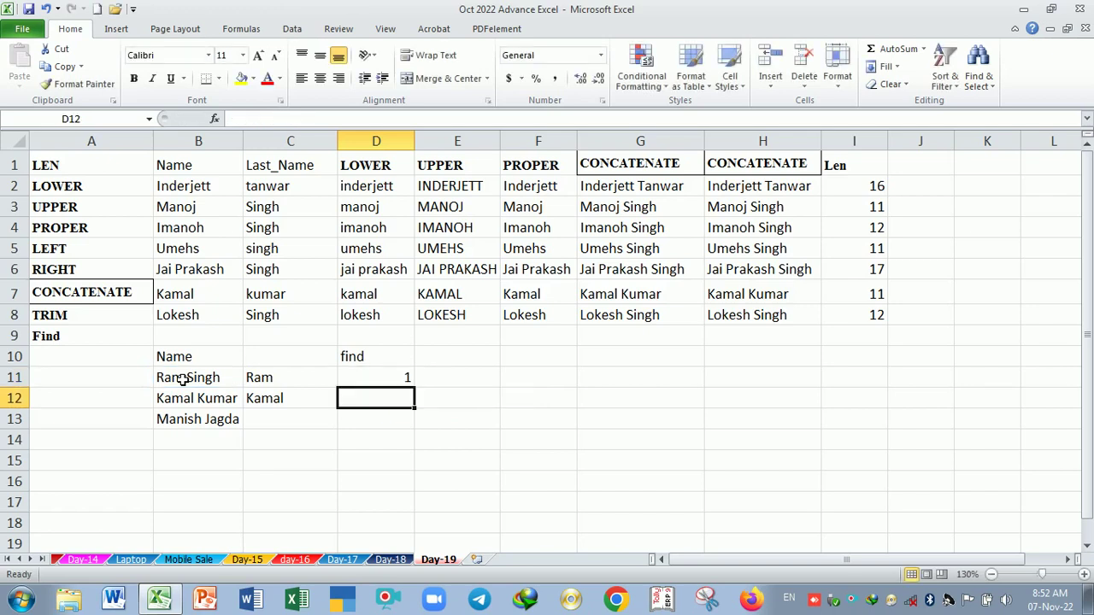
left_click(383, 384)
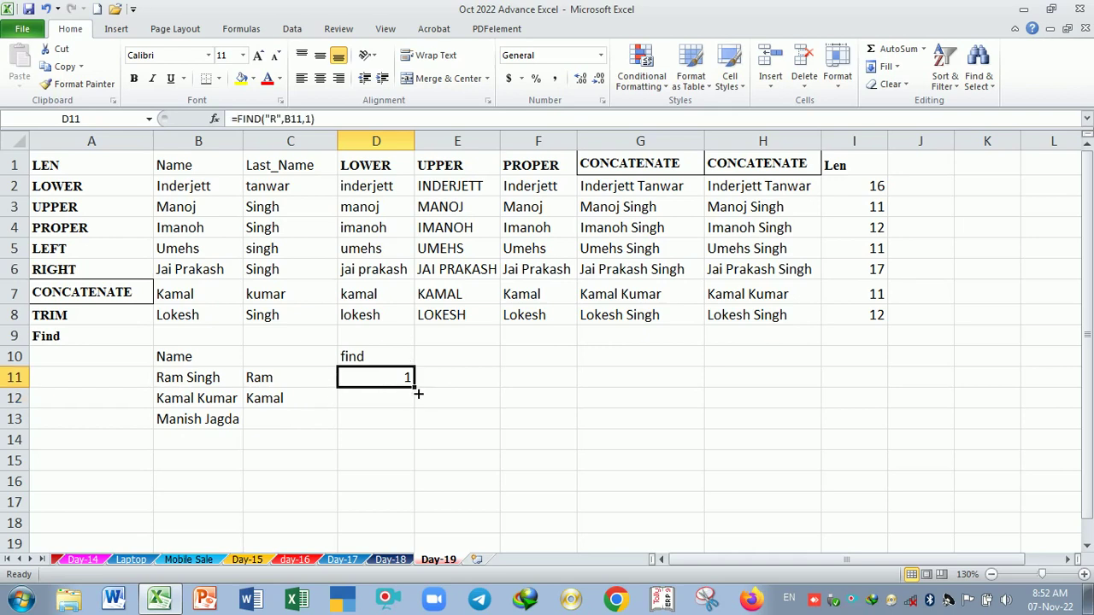
Copy the FIND formula from D11 down through D13 and check the copied formulas against the names in column B
left_click_drag(418, 393, 417, 430)
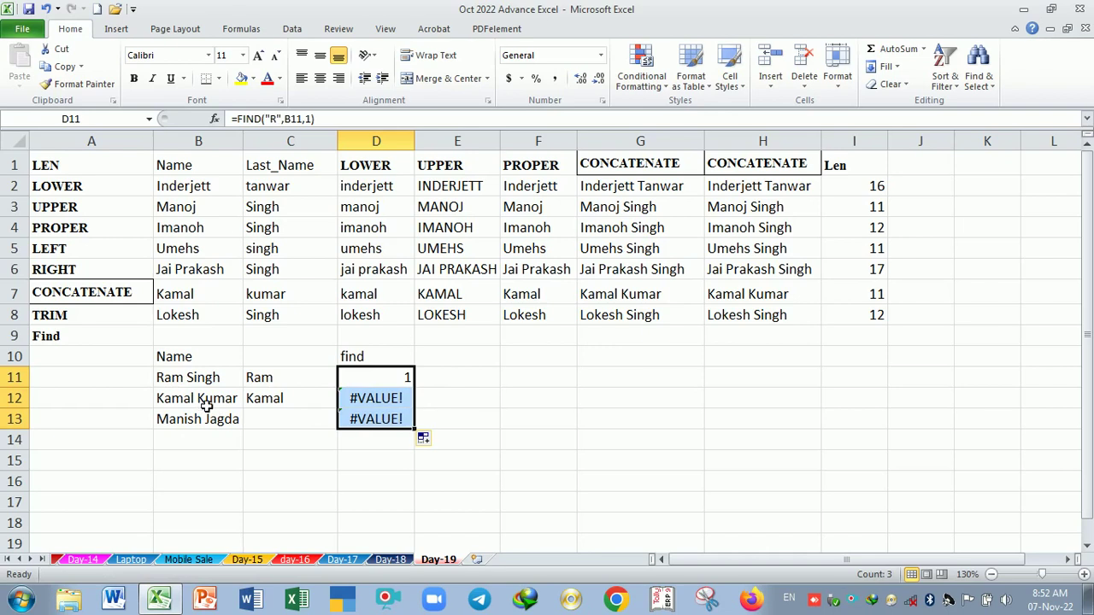
left_click(409, 401)
left_click(398, 426)
left_click(399, 399)
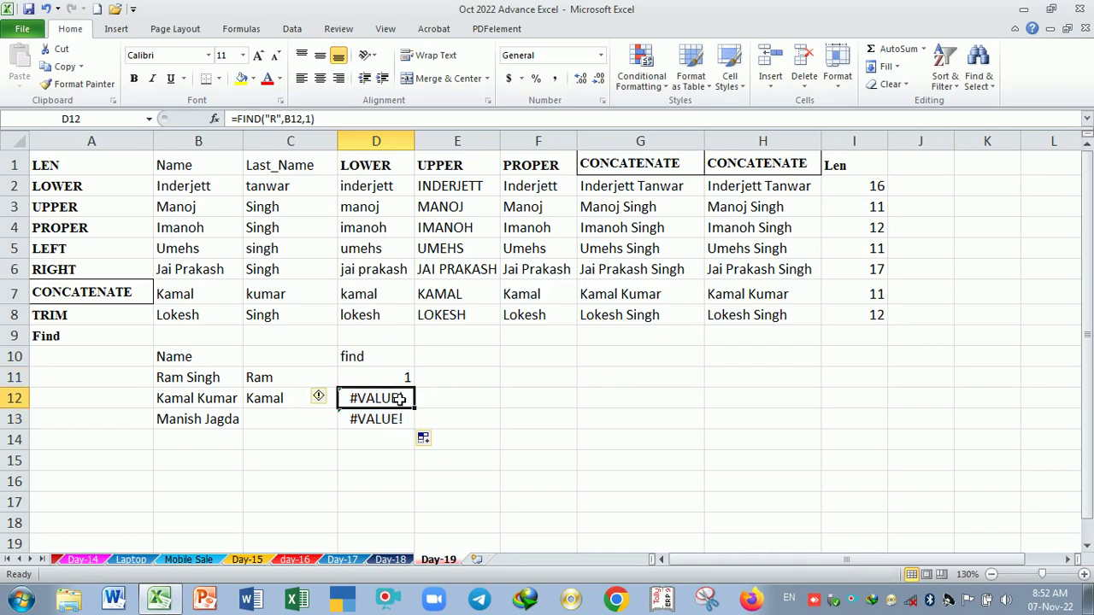
left_click(399, 428)
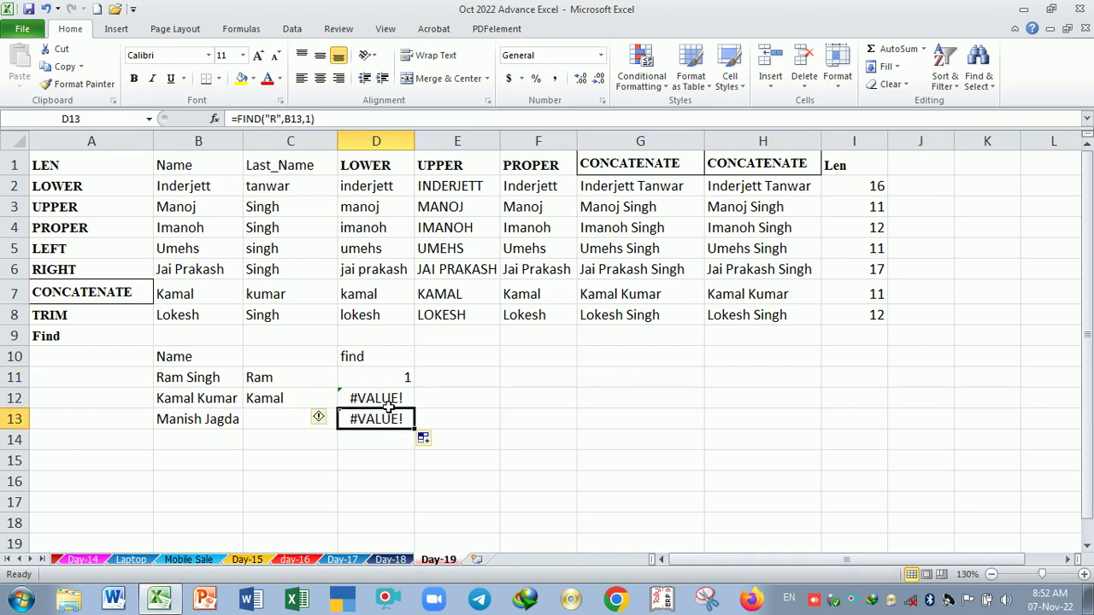
left_click(240, 404)
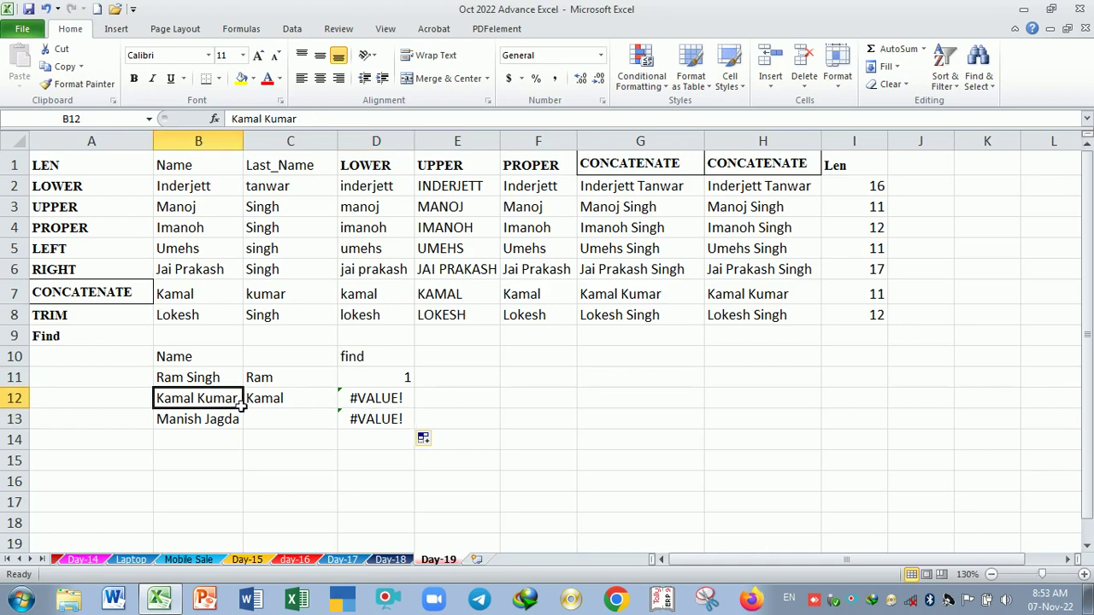
left_click(385, 416)
double_click(380, 398)
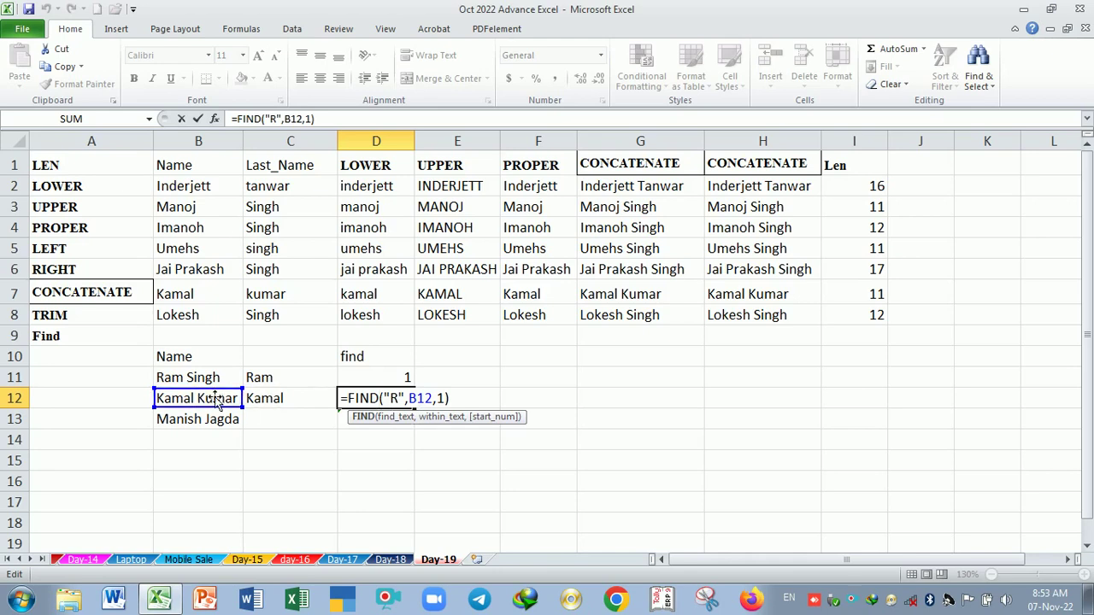
key("Return")
Clear the copied formulas from D12:D13 and review the FIND formula in D11
left_click_drag(362, 397, 368, 417)
key("Delete")
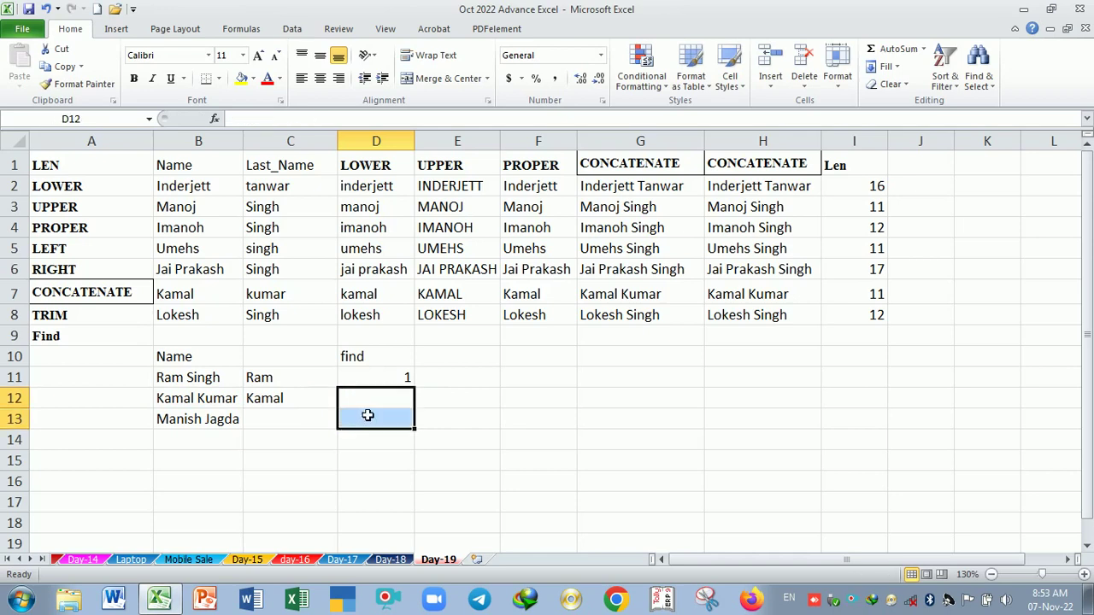
double_click(386, 382)
left_click(476, 386)
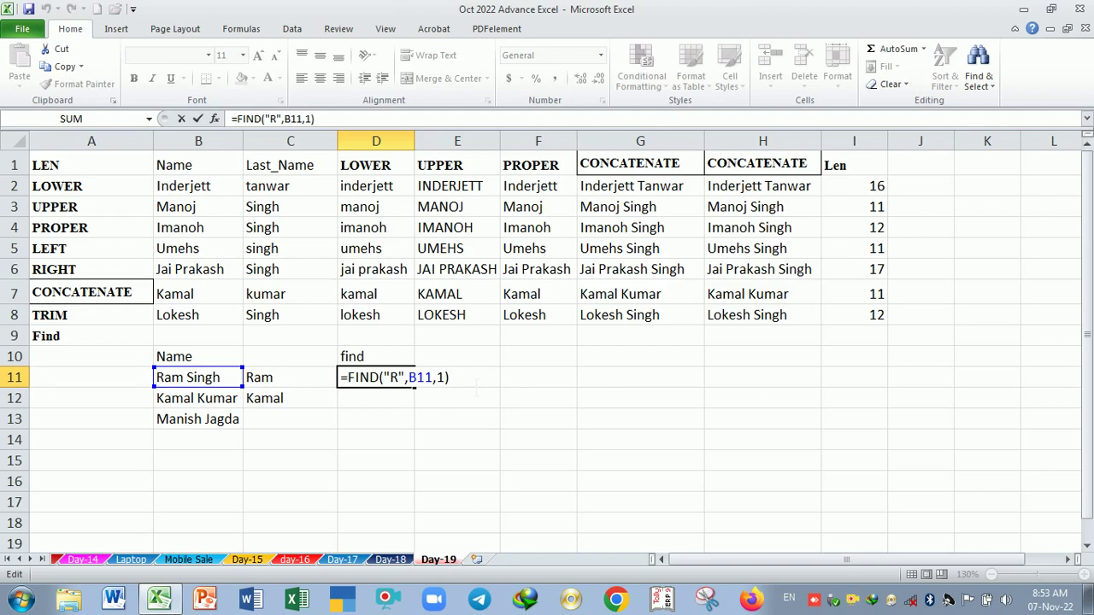
key("Return")
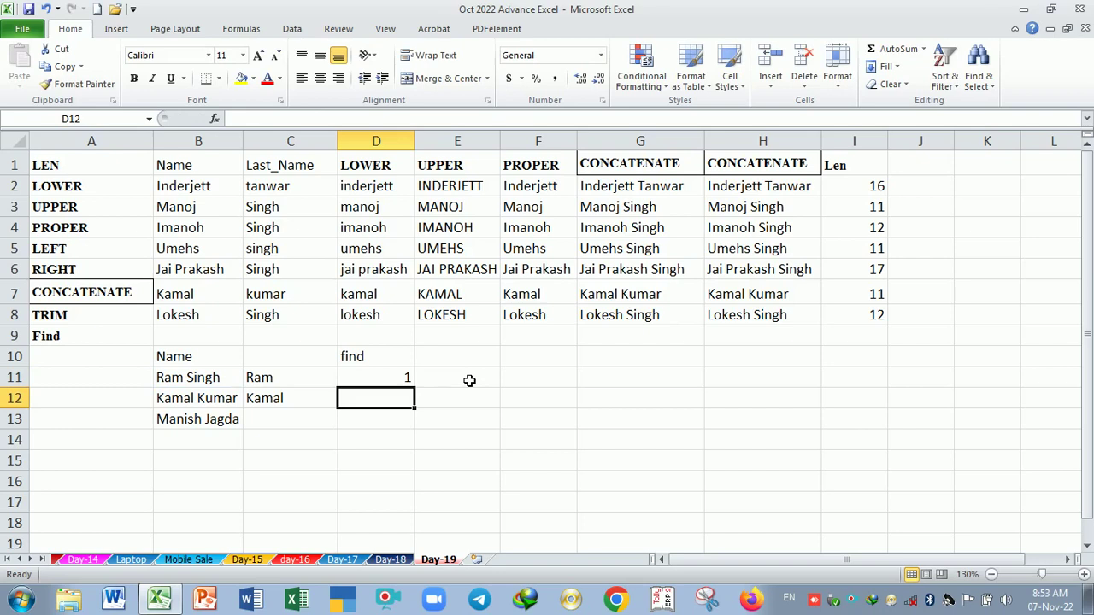
key("Right")
left_click(469, 380)
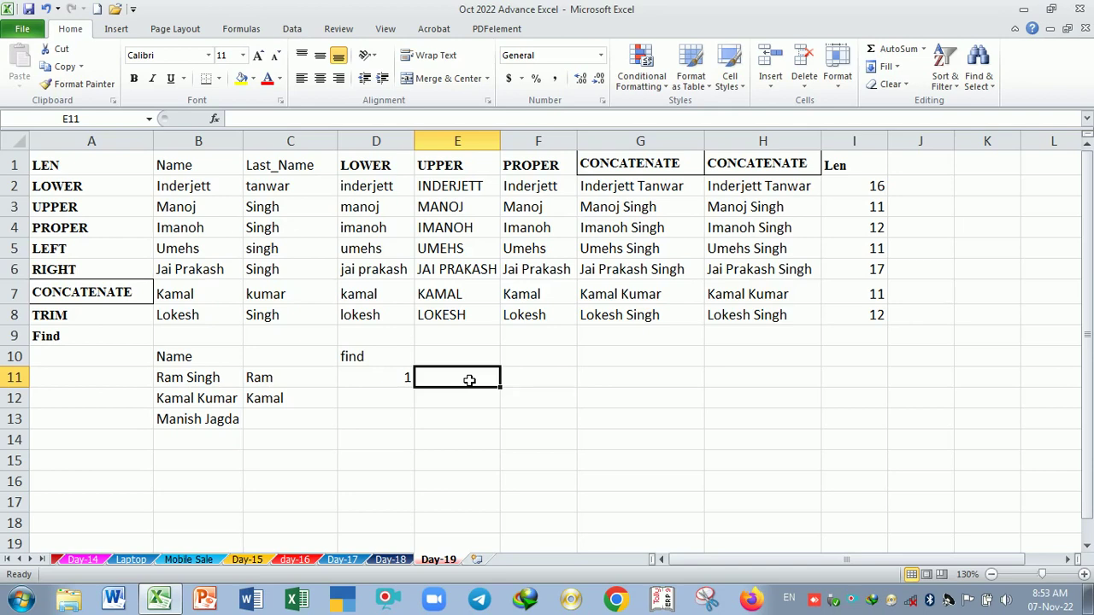
Replace the formula in D11 with =FIND(" ",B11) to locate the space in the full name
key("Left")
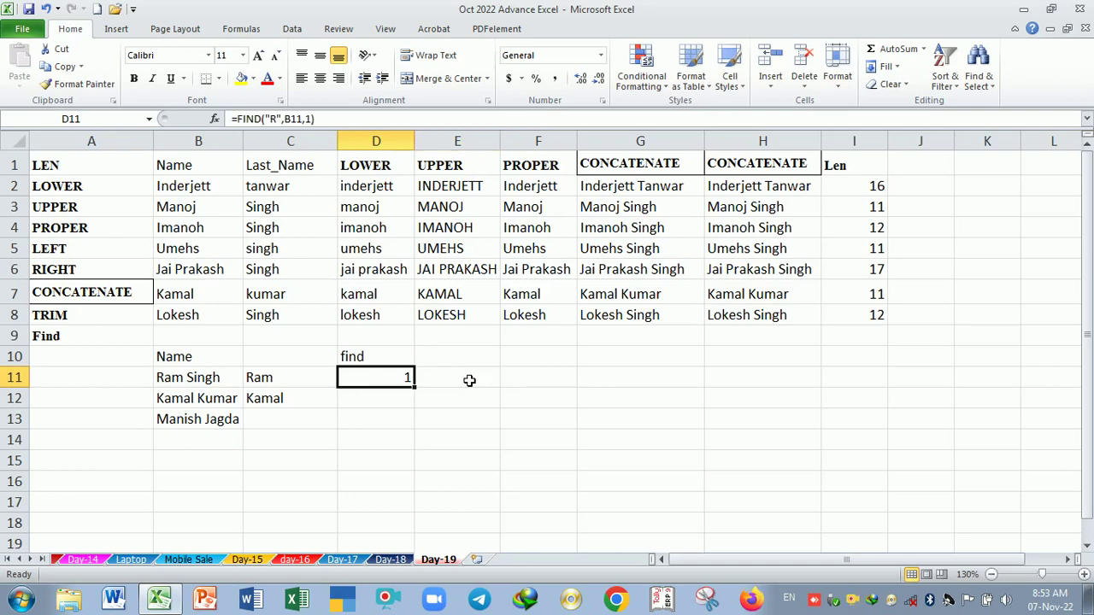
type("=")
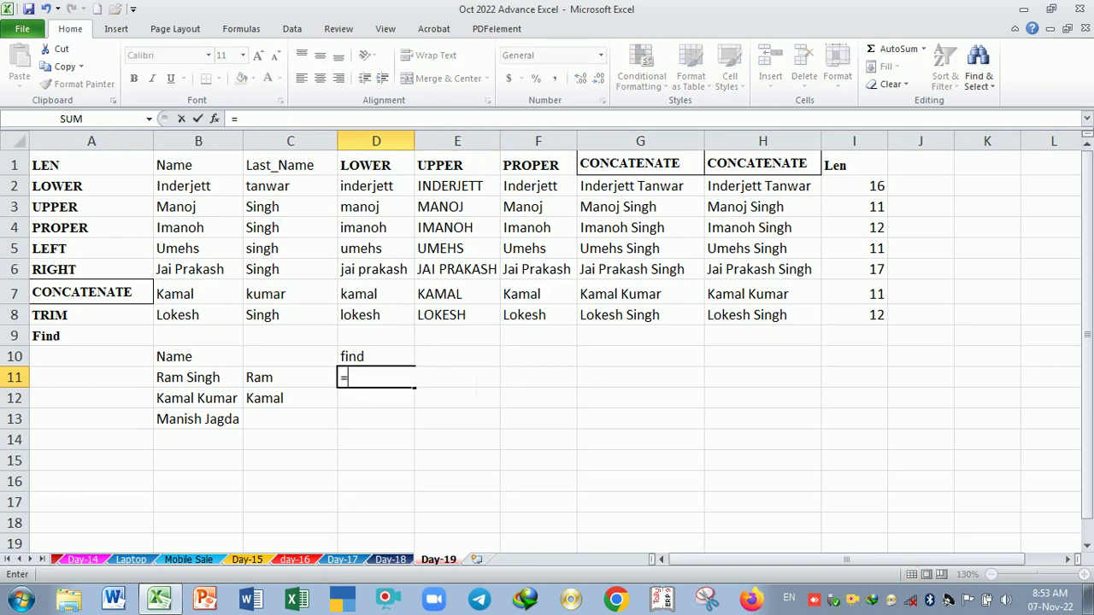
type("find")
key("Tab")
type("\"")
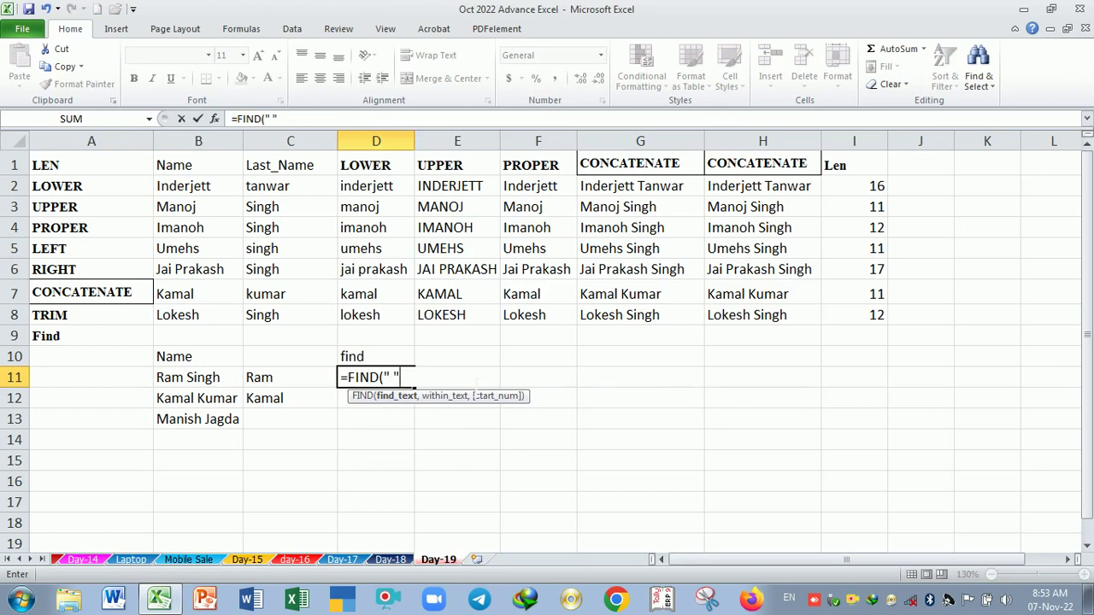
type(" \",")
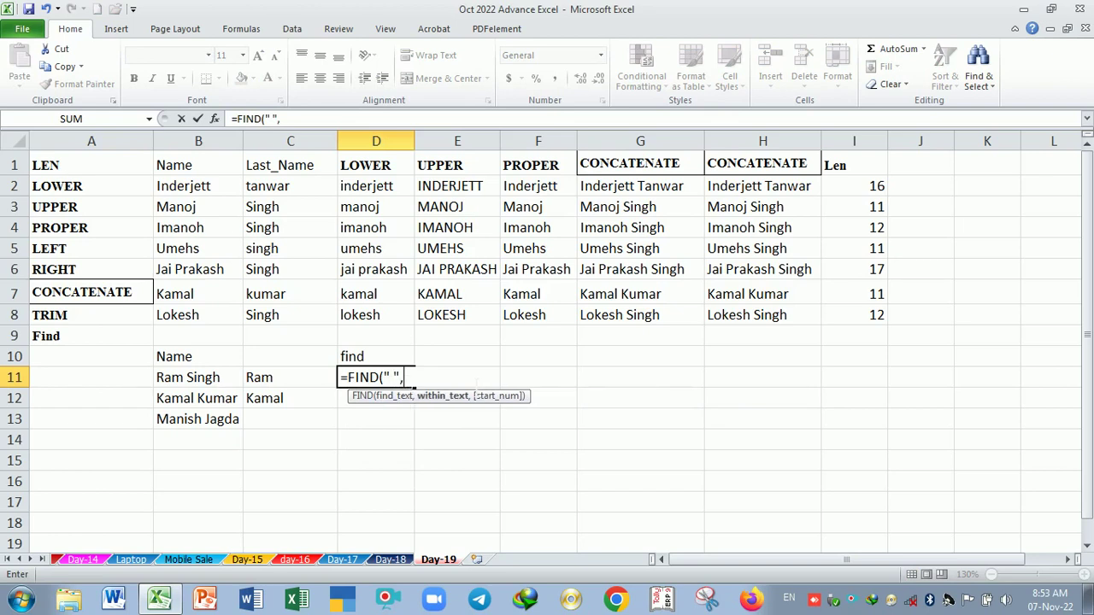
key("Left")
key("Left")
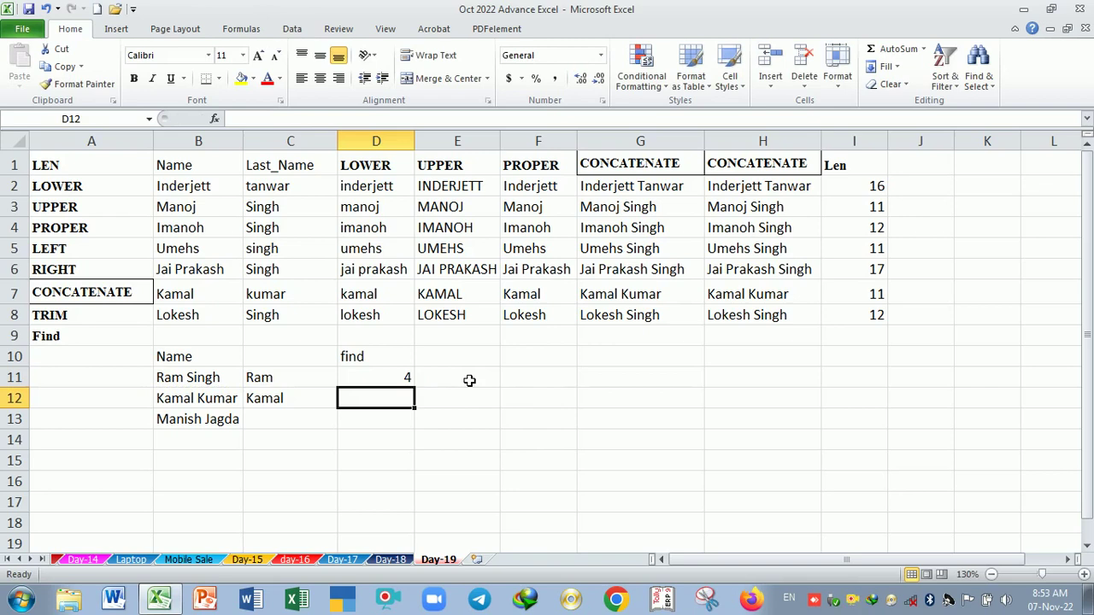
Copy the space-finding formula from D11 down through D13 and check the results for each name
left_click(376, 374)
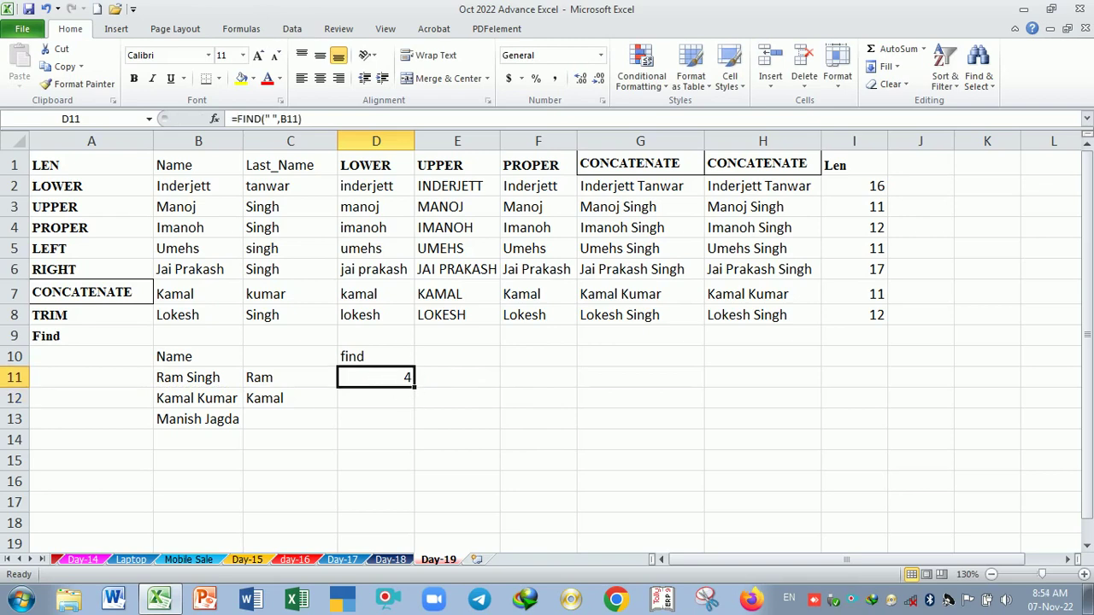
left_click_drag(421, 393, 419, 430)
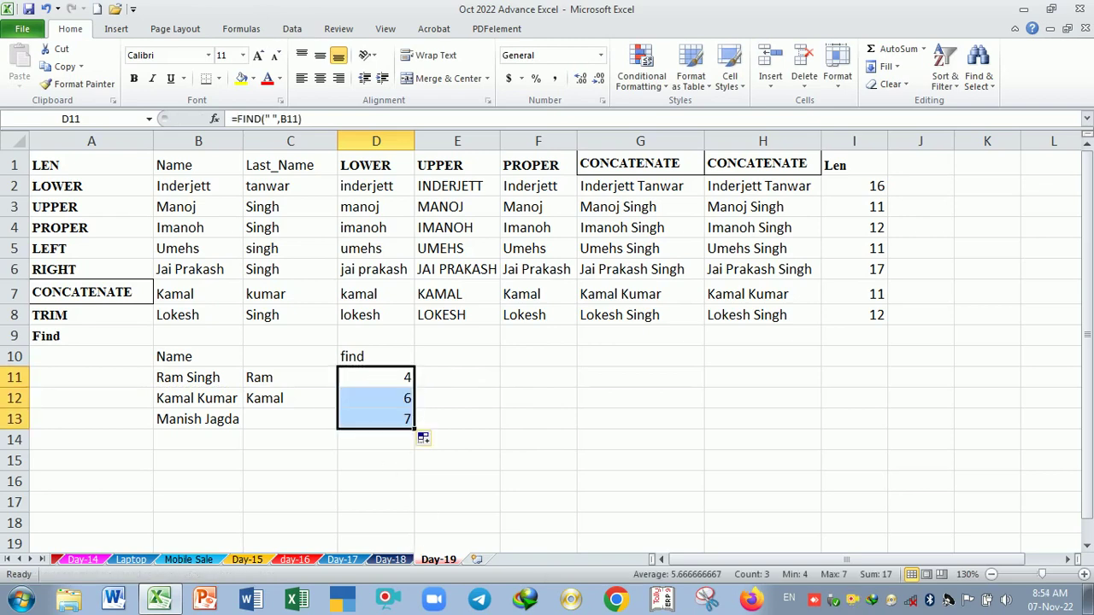
left_click(397, 400)
left_click(400, 422)
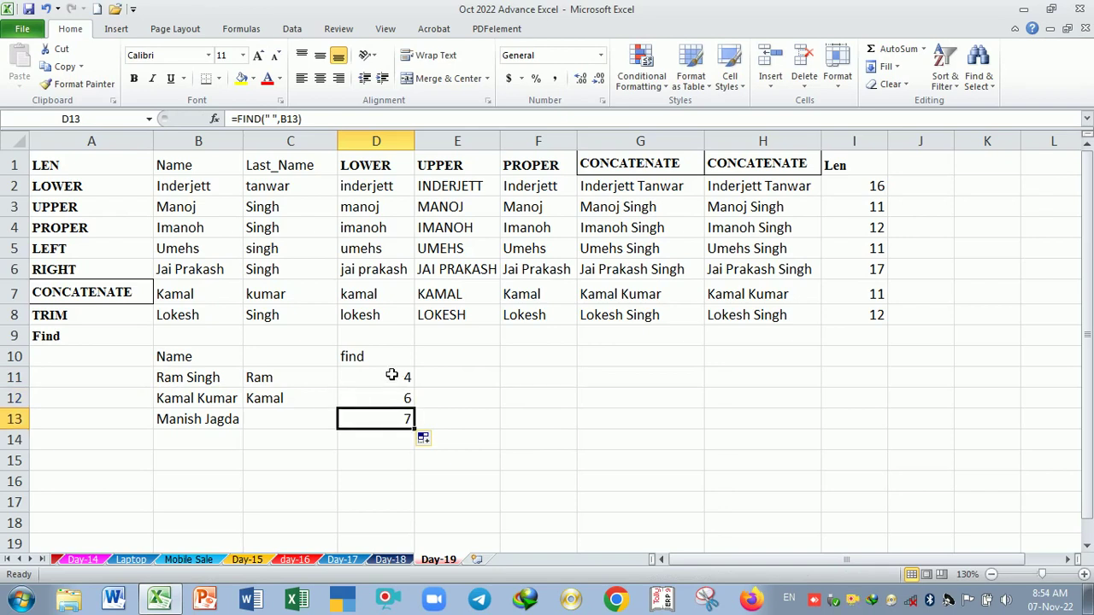
left_click_drag(391, 374, 393, 420)
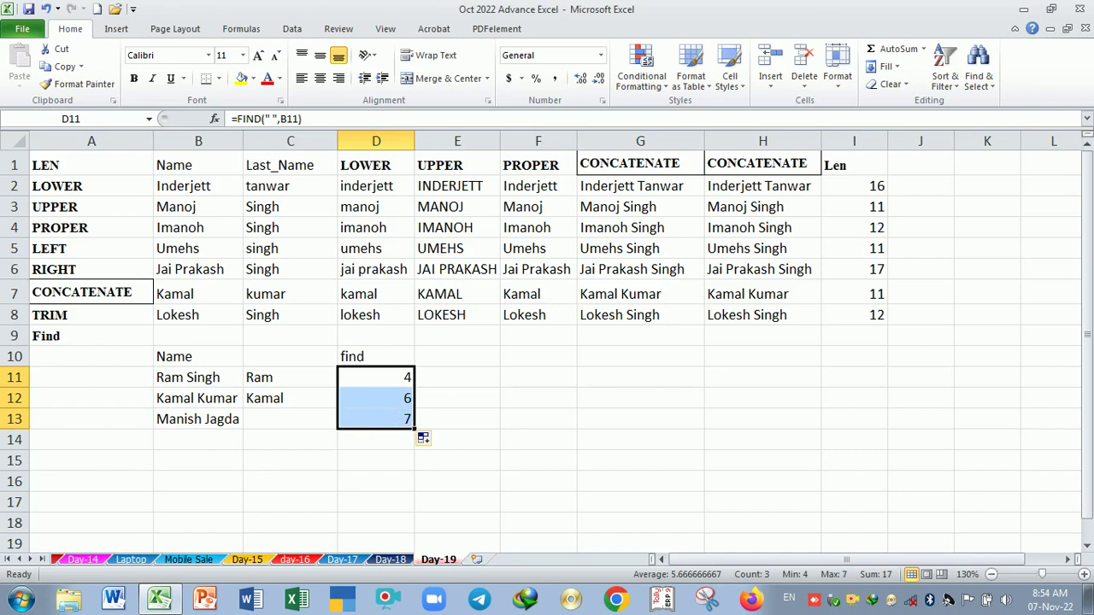
Enter the heading "First_Name" in E10 beside the find heading
left_click(446, 384)
left_click(451, 365)
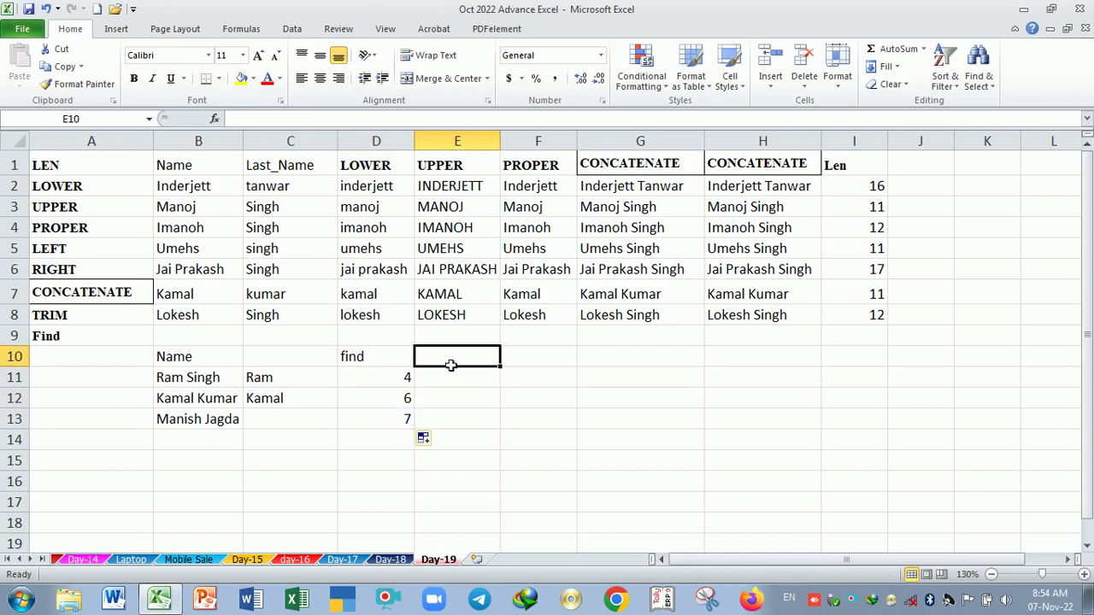
type("Fid")
key("BackSpace")
key("BackSpace")
type("is")
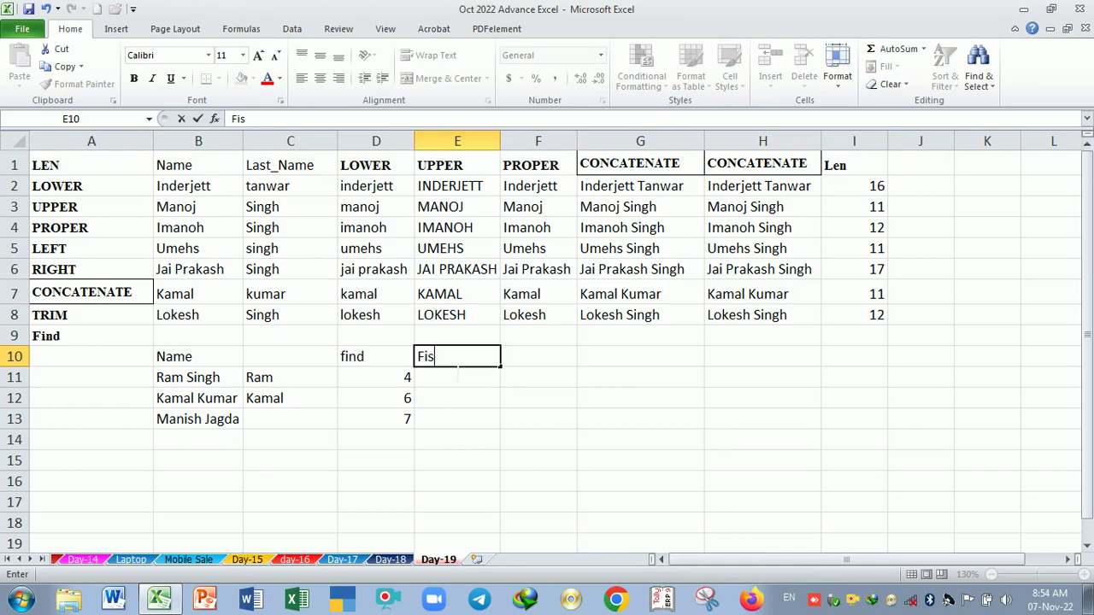
type("rt")
key("BackSpace")
key("BackSpace")
key("BackSpace")
key("BackSpace")
type("ri")
key("BackSpace")
key("BackSpace")
type("irst_Name")
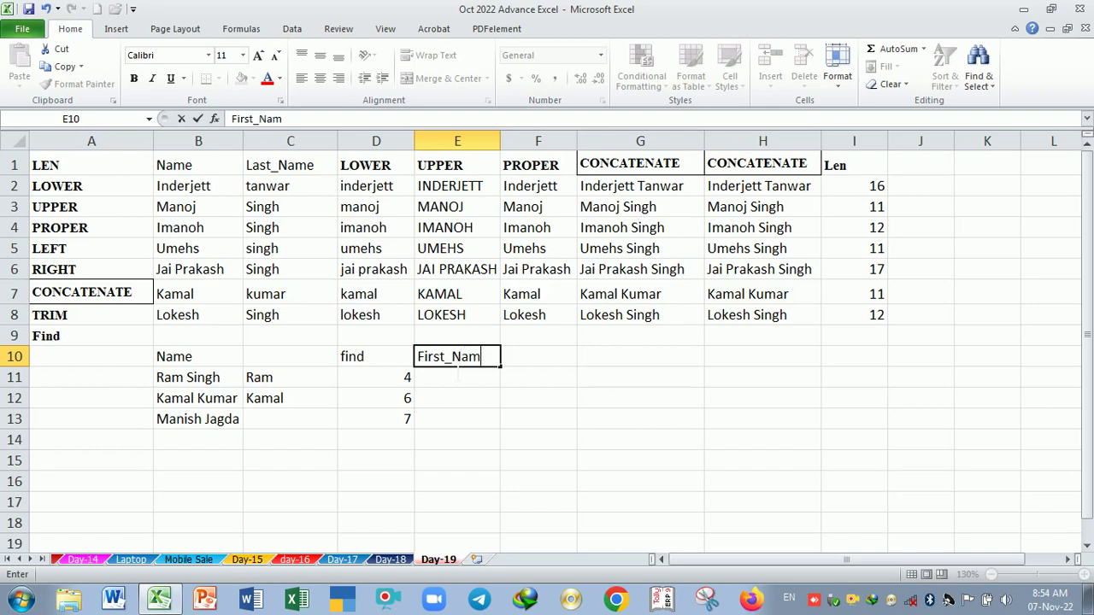
key("Return")
Enter =LEFT(B11,D11) in E11 to extract the first name using the space position in D11
type("=")
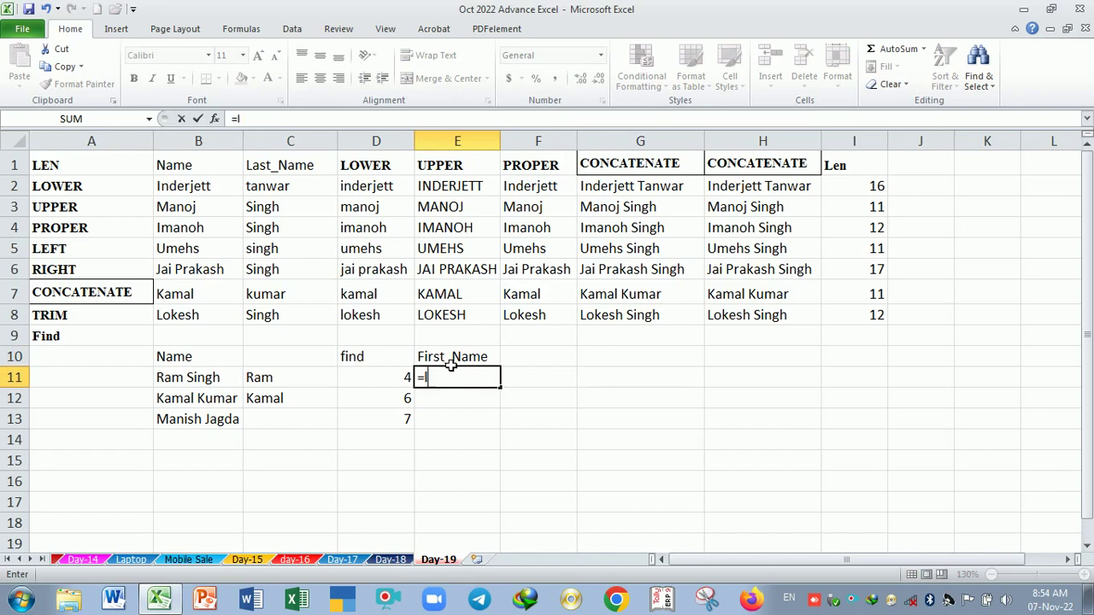
type("le")
key("Tab")
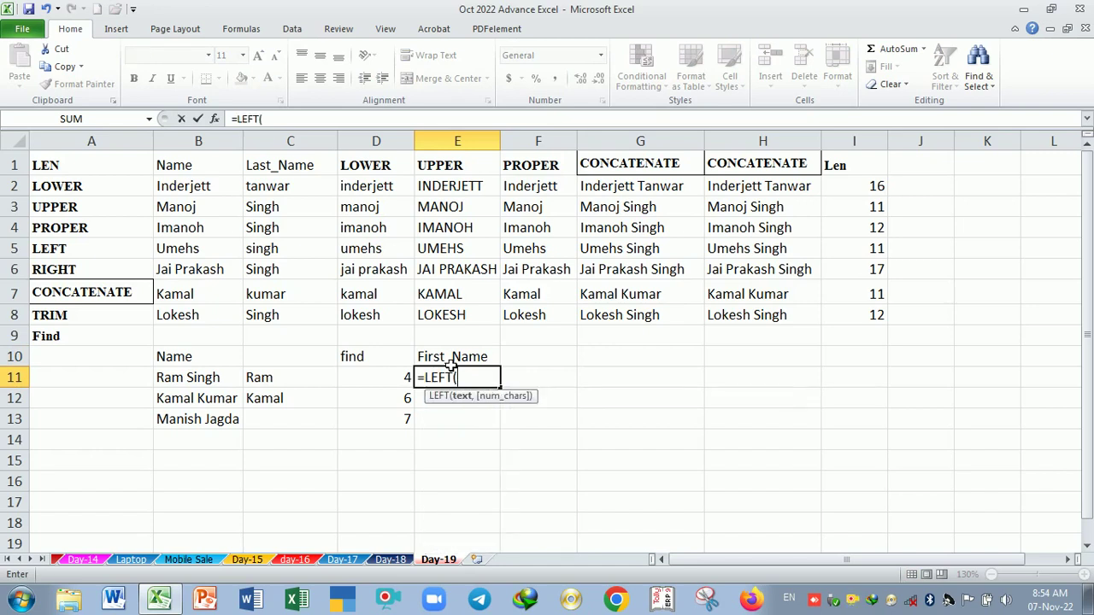
key("Left")
key("Left")
key("Left")
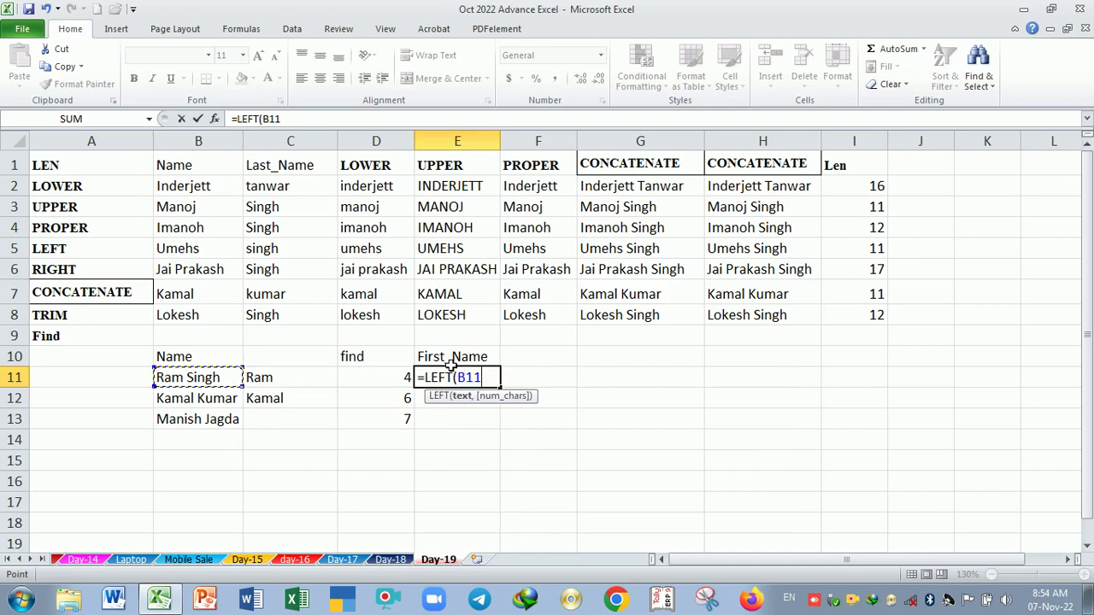
type(",")
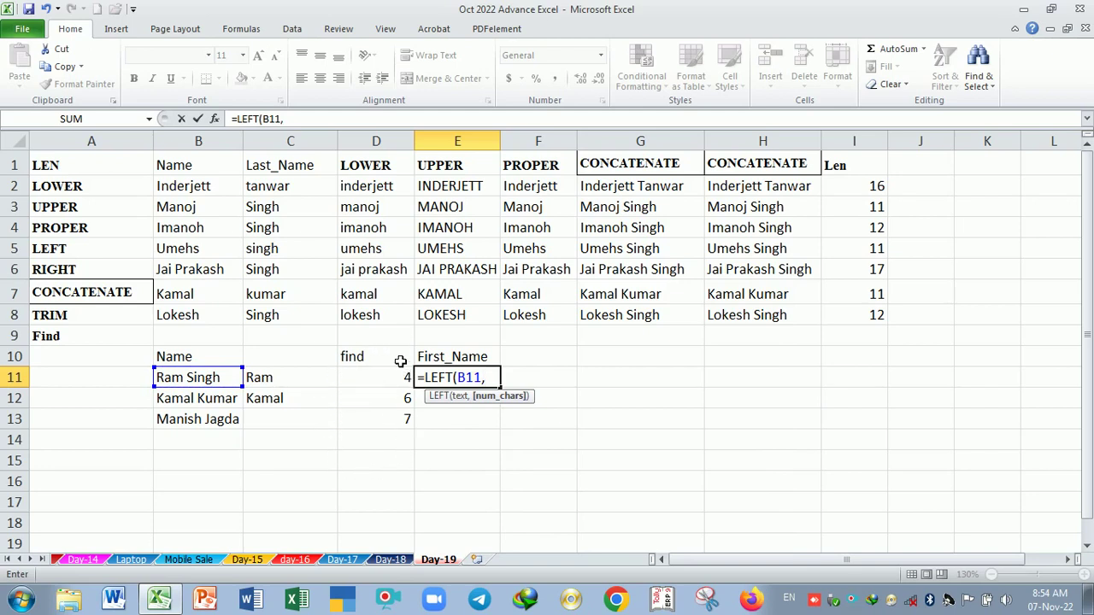
left_click(356, 384)
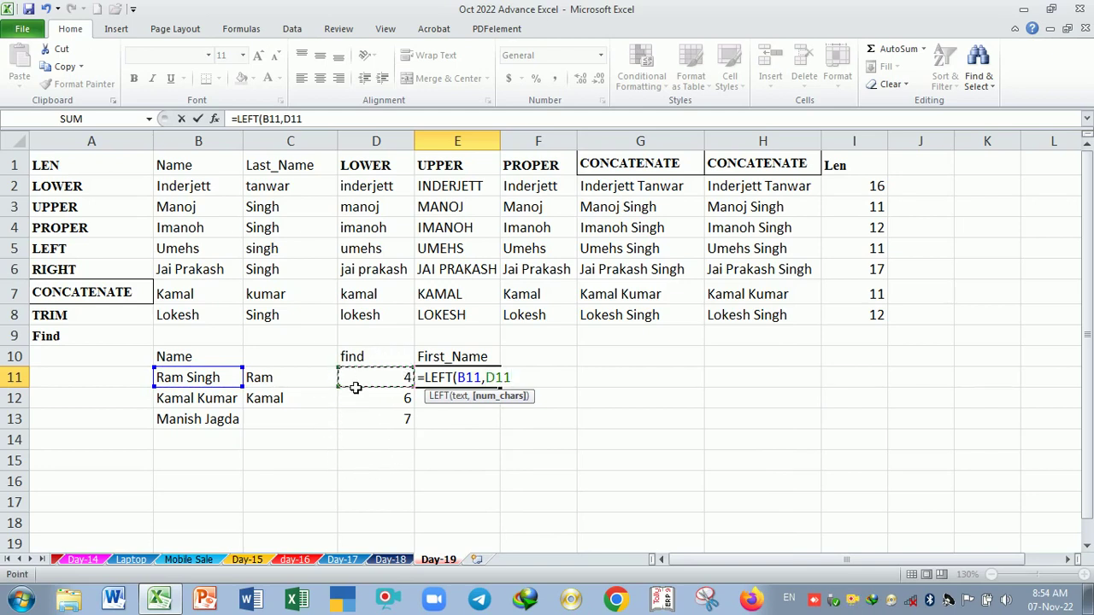
key("Return")
left_click(457, 382)
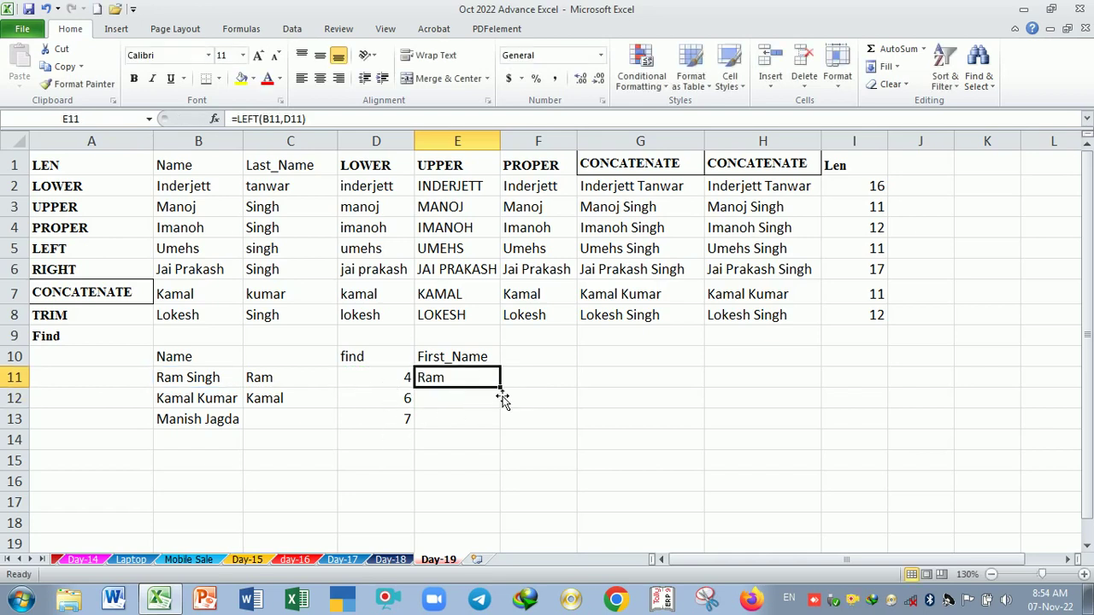
Copy the LEFT formula from E11 down through E13 to extract the remaining first names
left_click(381, 405)
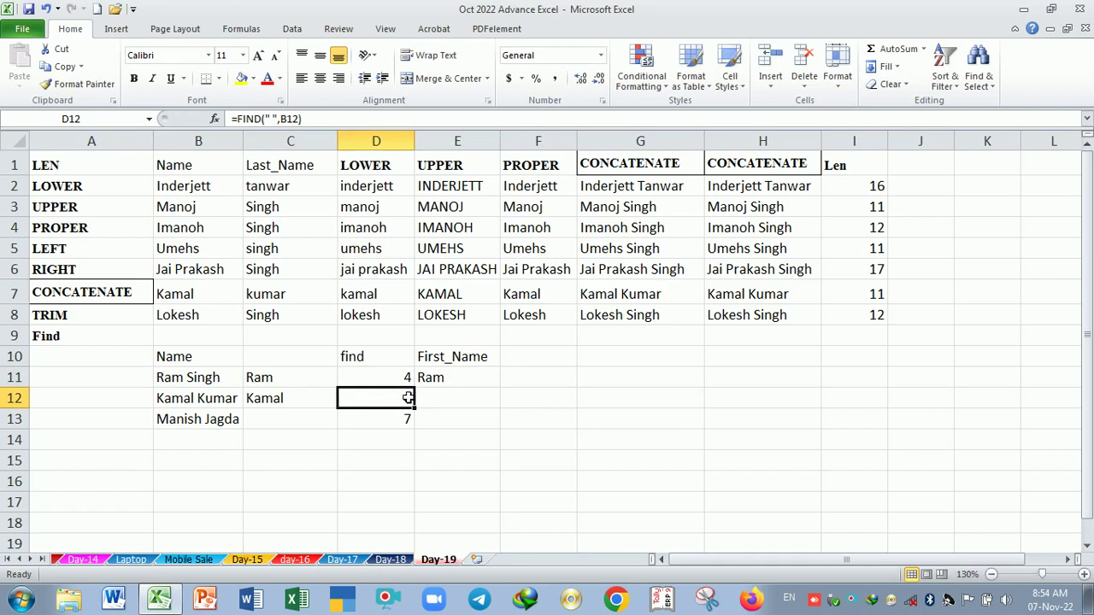
left_click(482, 380)
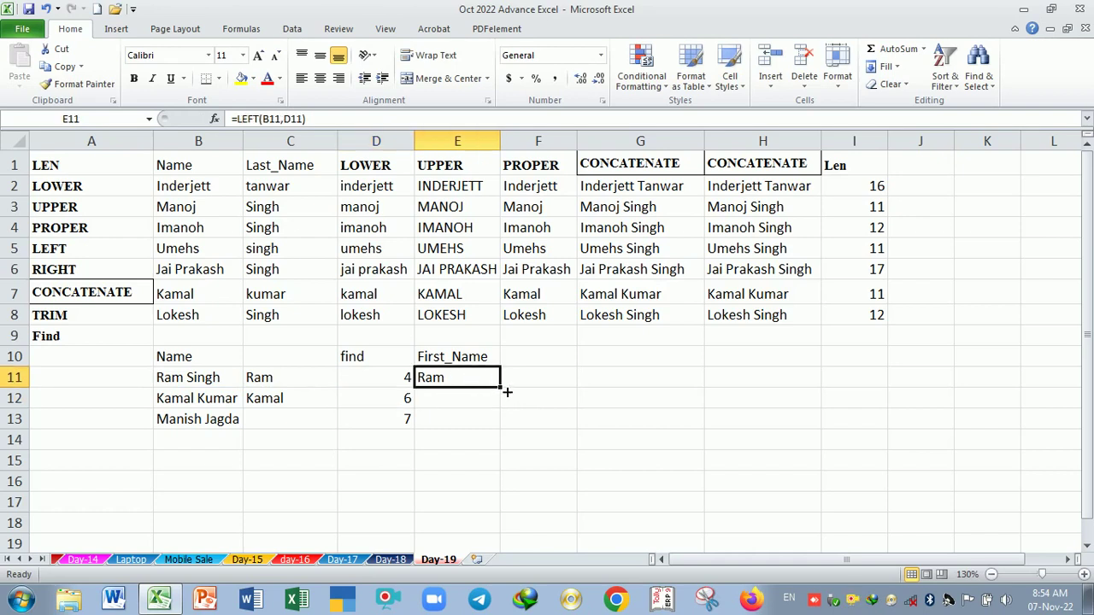
left_click_drag(501, 389, 501, 430)
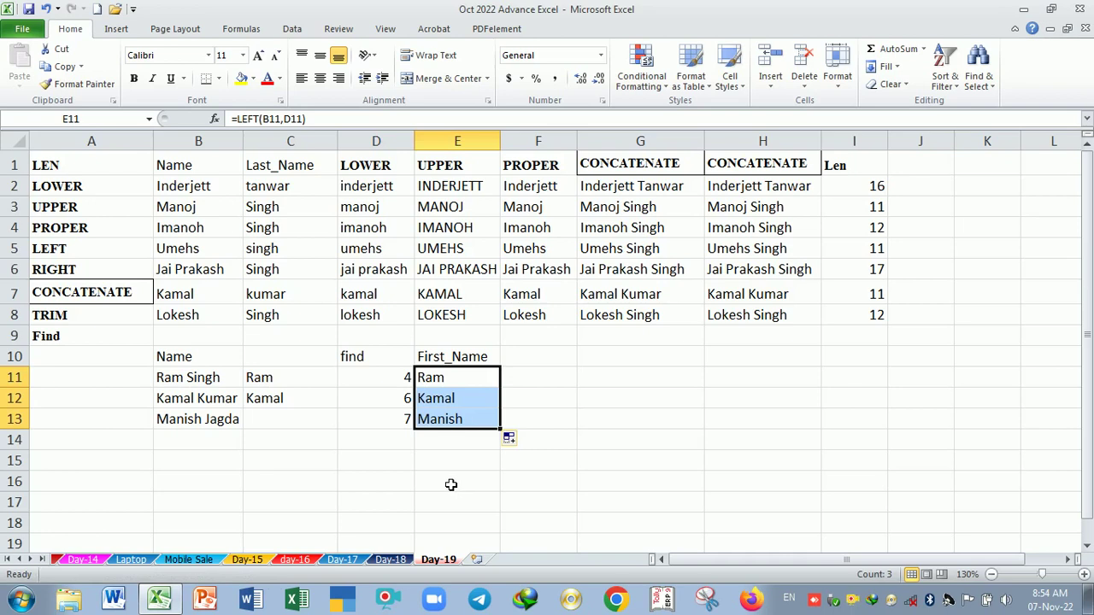
Review the LEFT formula in E11 and the FIND formula in D11 that supplies its character count
double_click(469, 386)
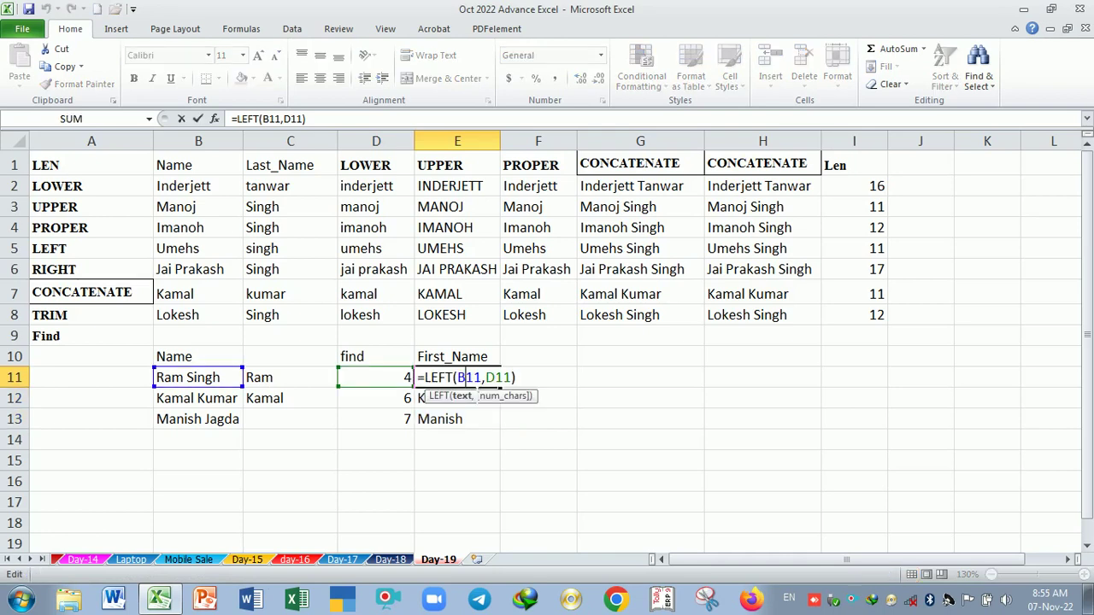
key("Return")
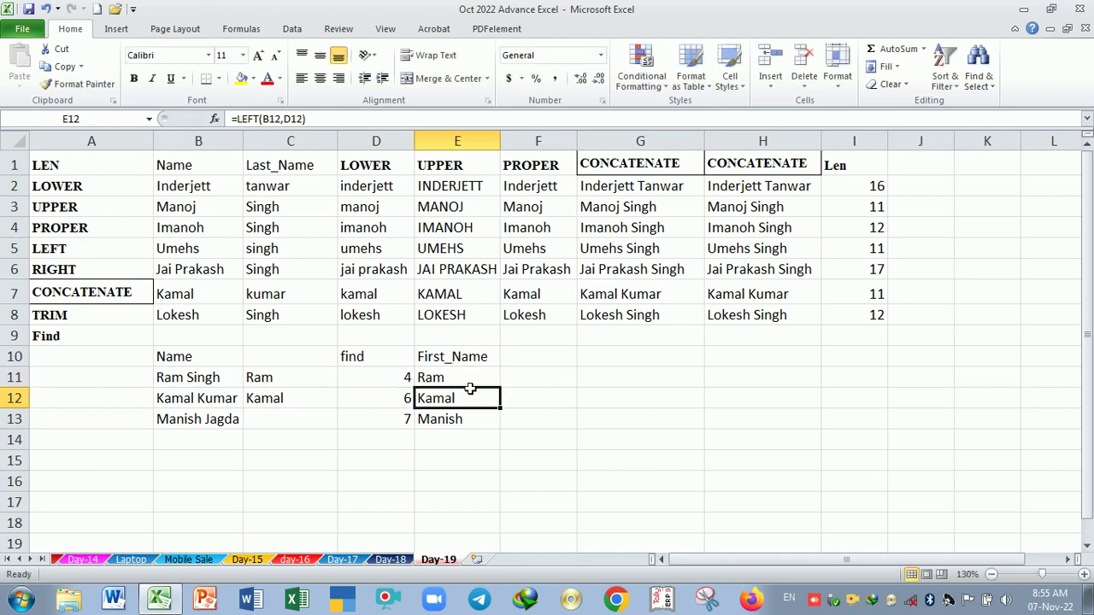
left_click(522, 388)
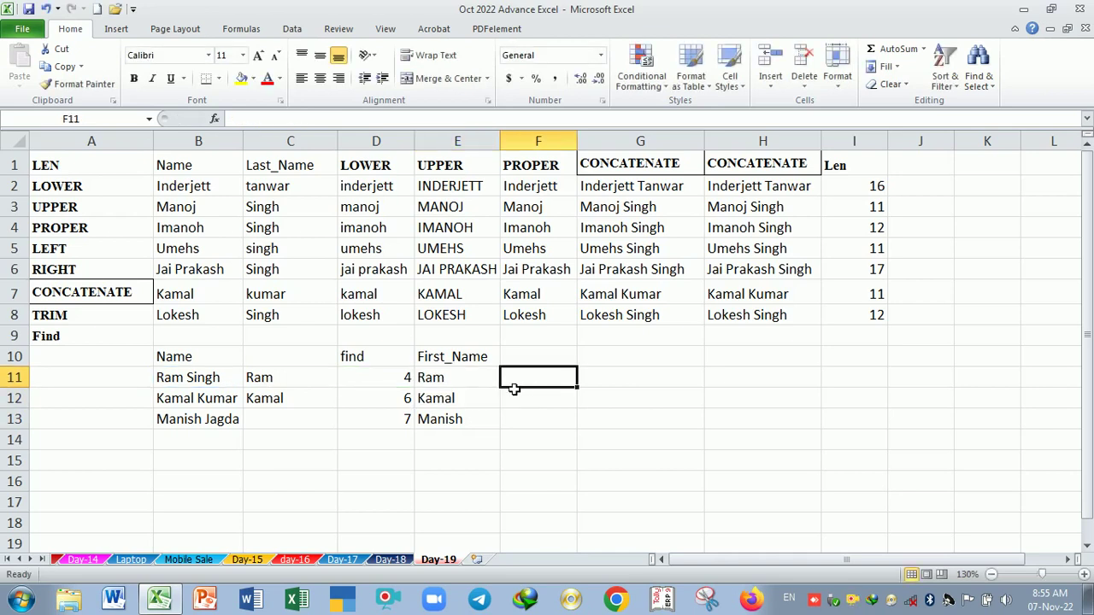
double_click(486, 385)
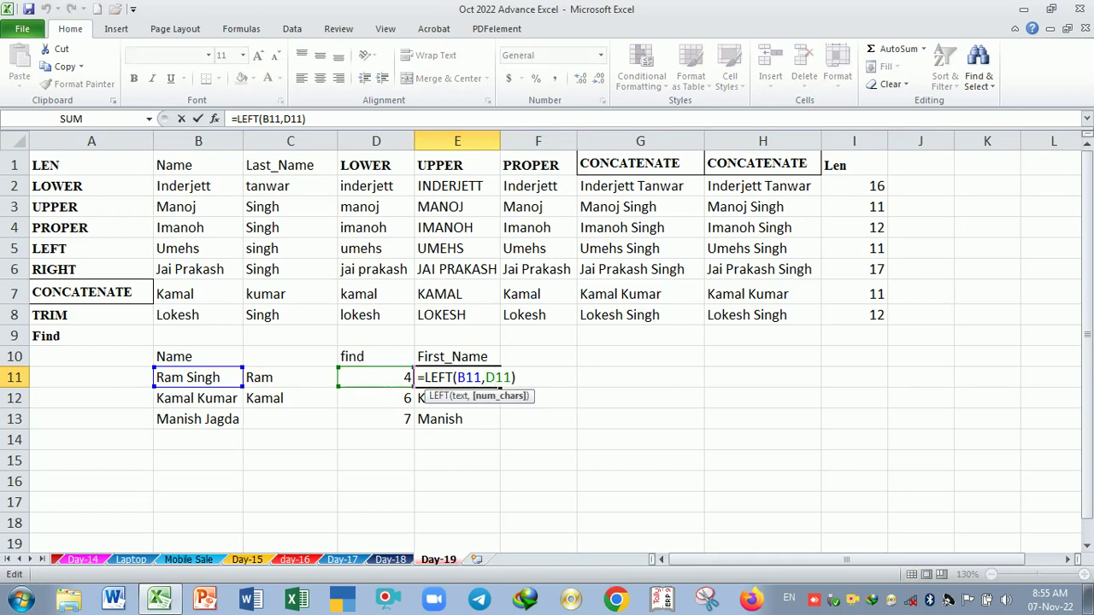
key("Return")
double_click(387, 387)
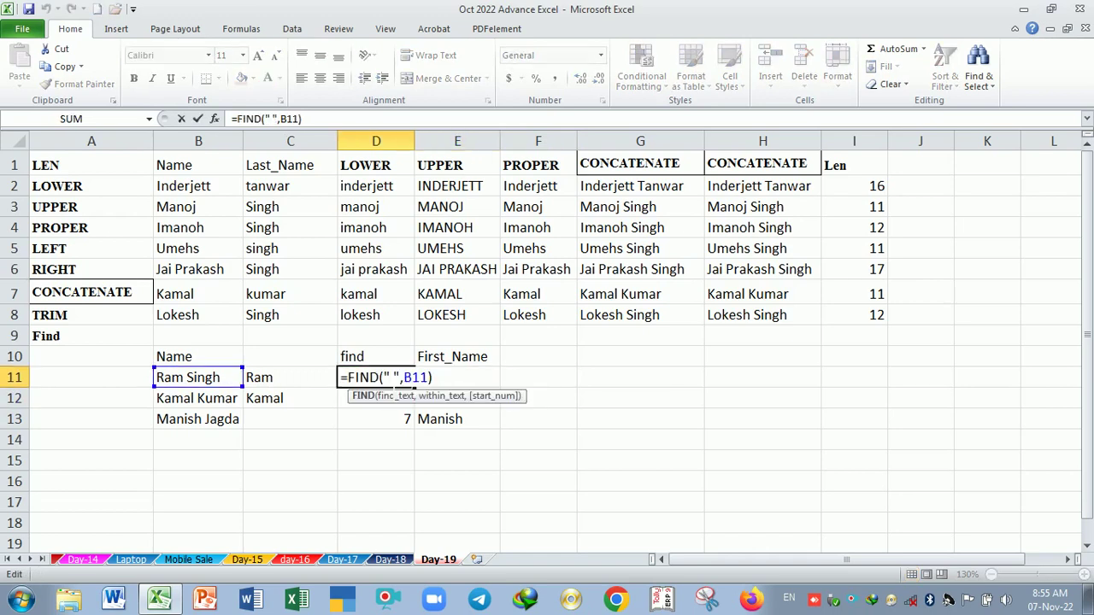
key("Return")
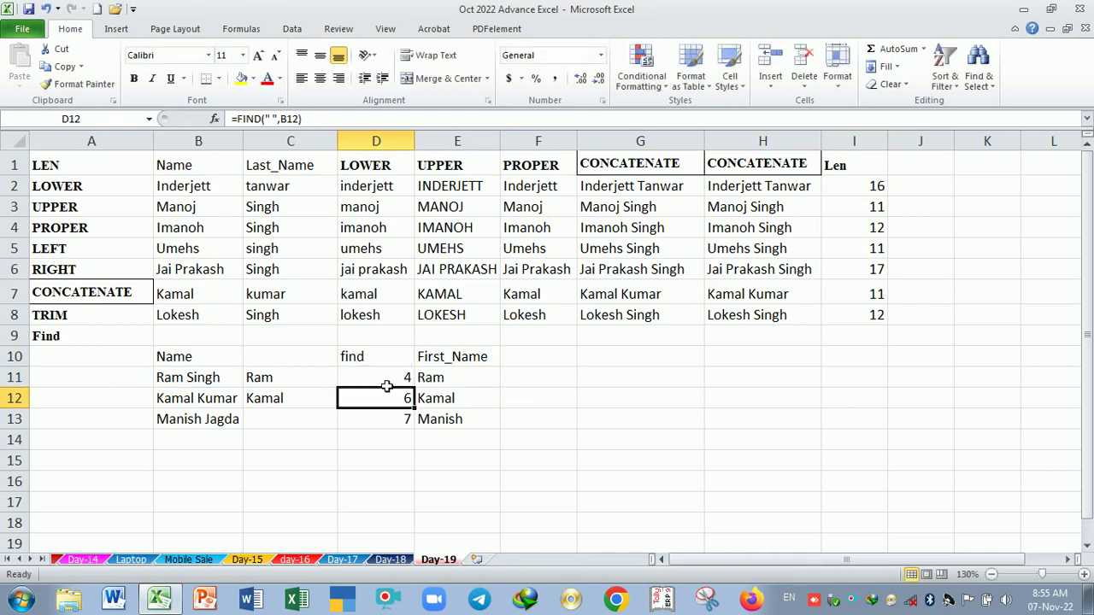
Copy the FIND(" ",B11) expression, without the equals sign, from the formula in D11
double_click(388, 383)
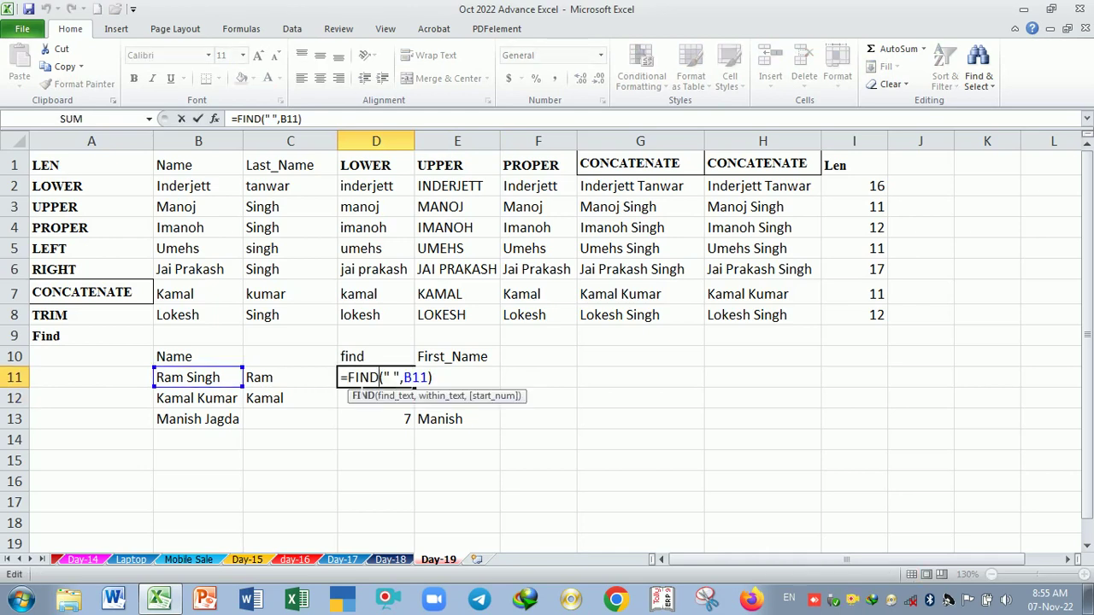
key("Left")
key("Left")
key("Left")
key("Left")
key("Left")
left_click_drag(350, 377, 432, 377)
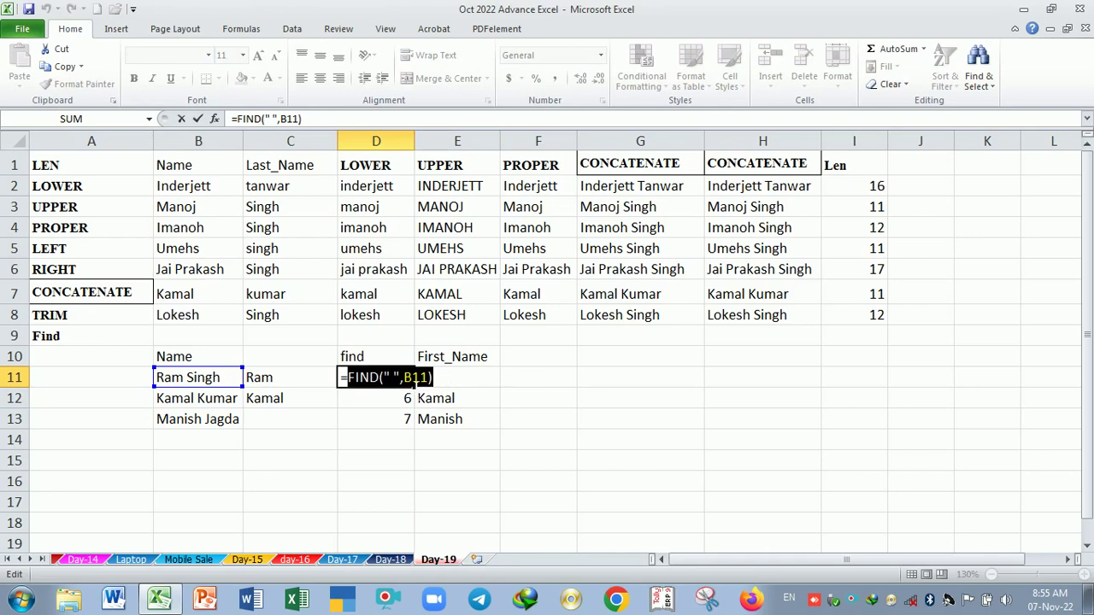
right_click(419, 388)
left_click(439, 406)
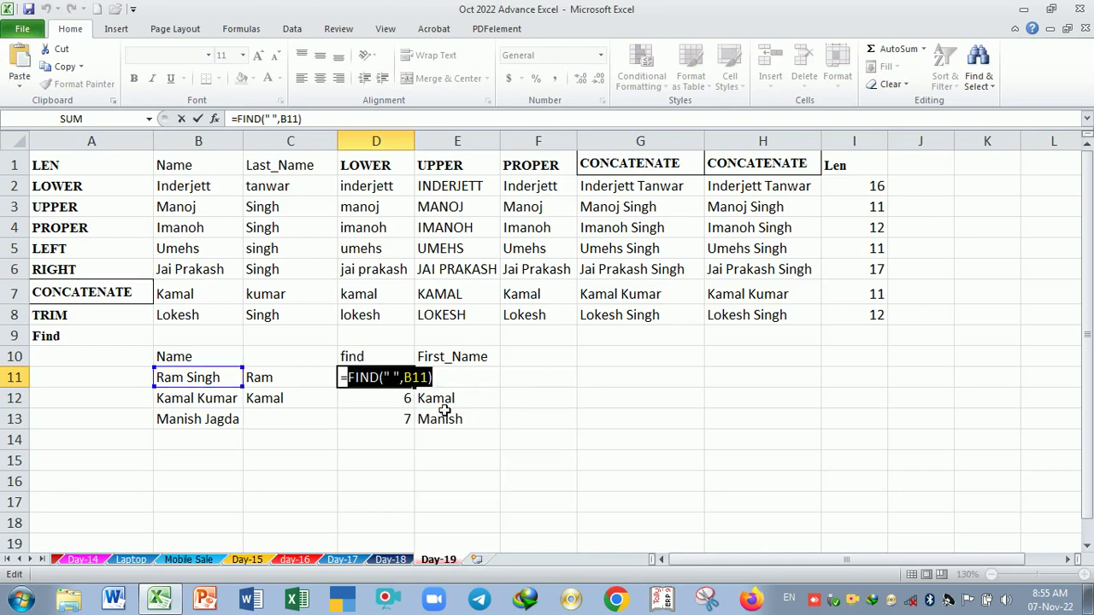
key("Return")
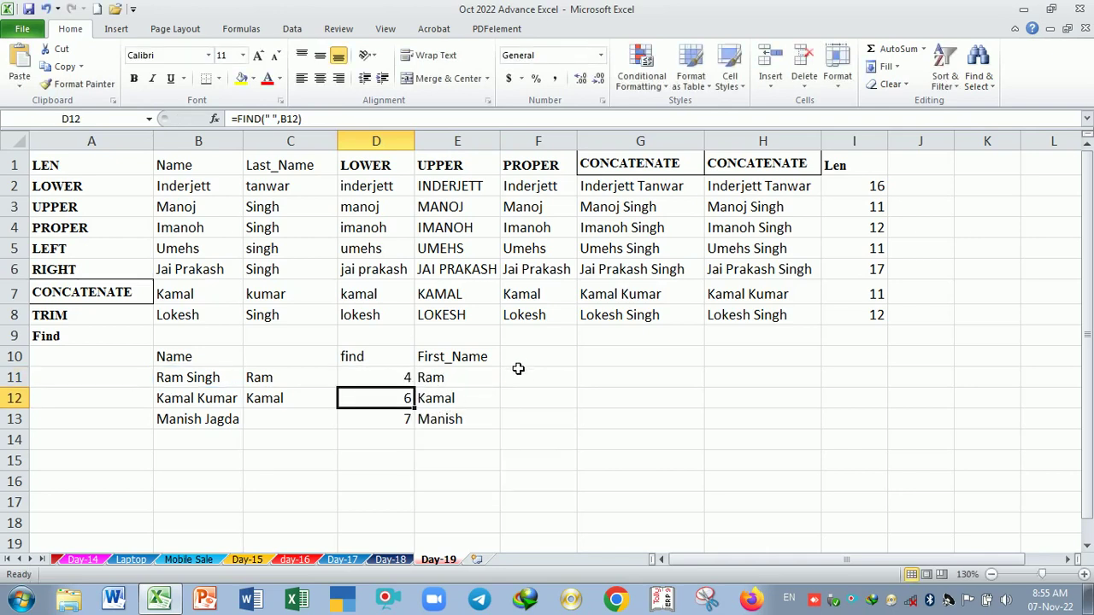
Replace the D11 reference in E11's LEFT formula with the copied FIND(" ",B11) and fill it down through E13
double_click(480, 383)
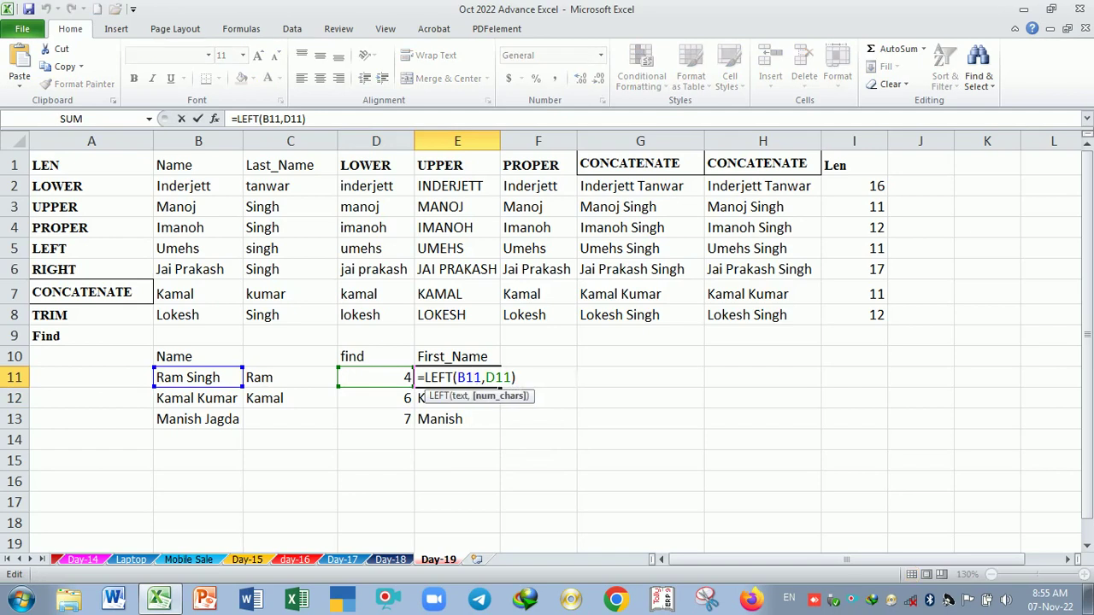
key("BackSpace")
key("BackSpace")
key("BackSpace")
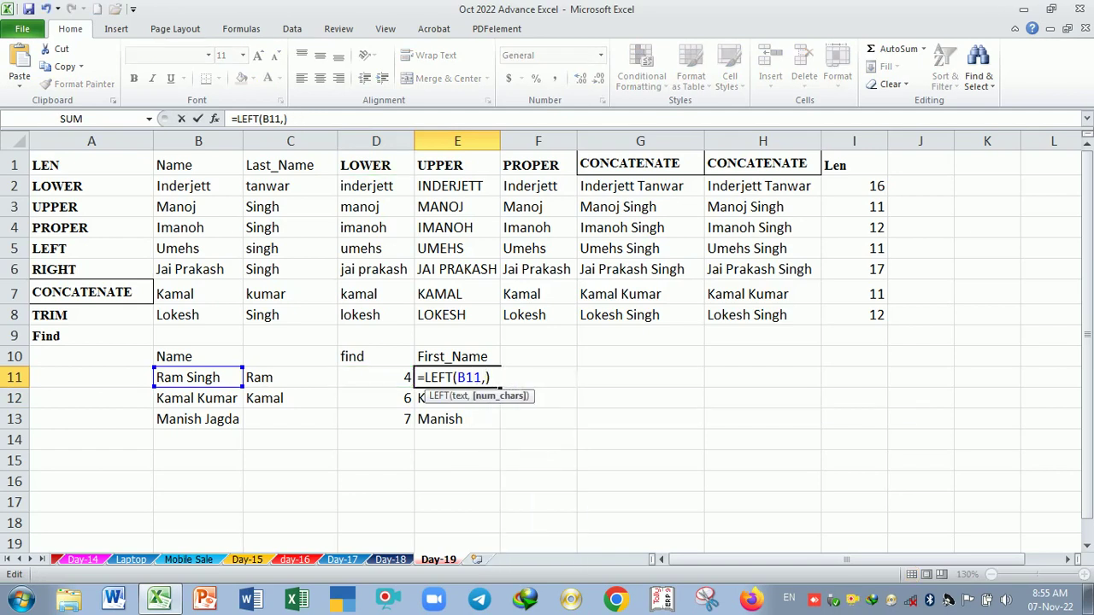
key("ctrl+v")
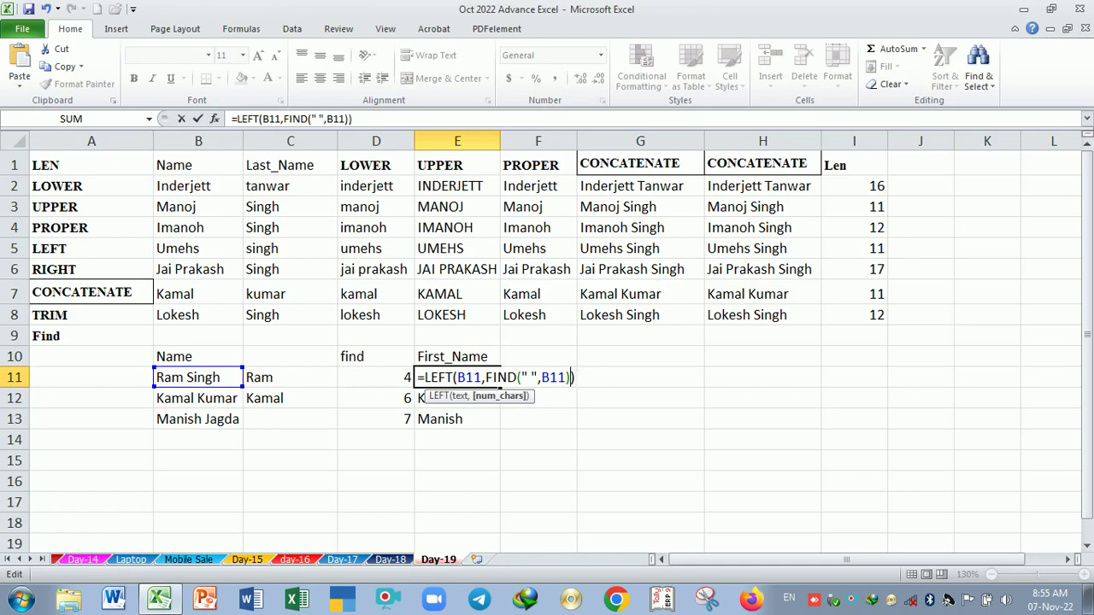
key("Return")
left_click(488, 378)
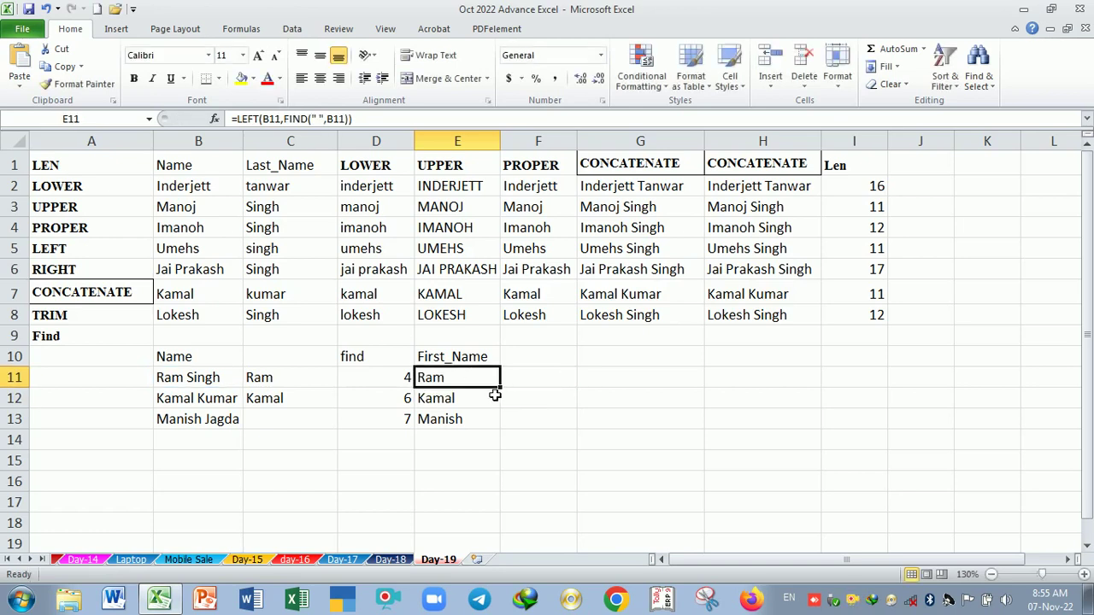
left_click_drag(501, 389, 506, 427)
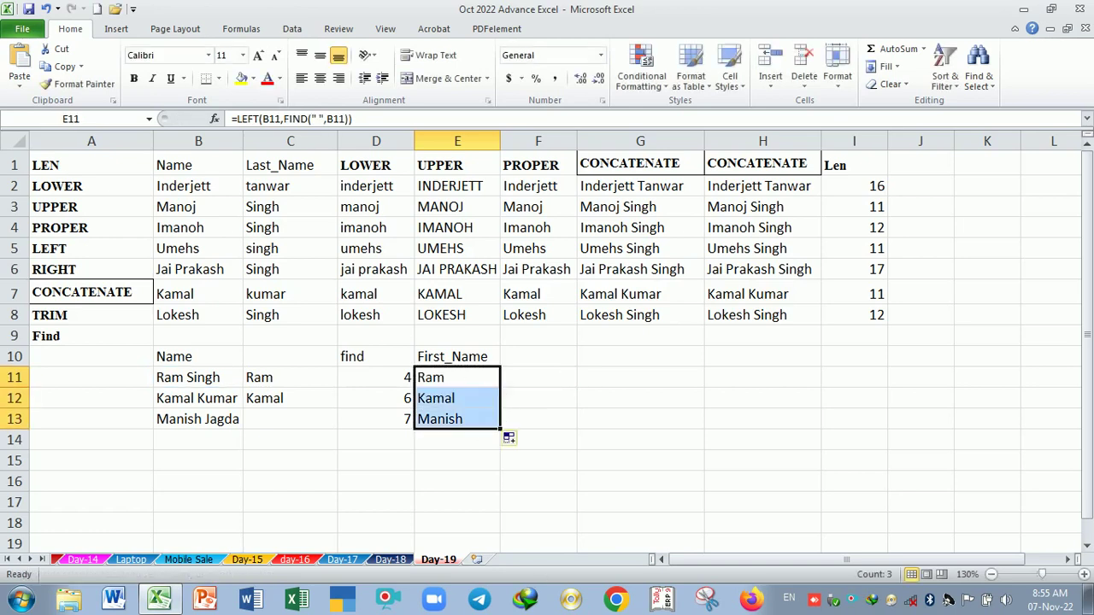
Check D11's formula, try 4 in place of the FIND expression in E11, and undo that replacement
double_click(380, 385)
key("Return")
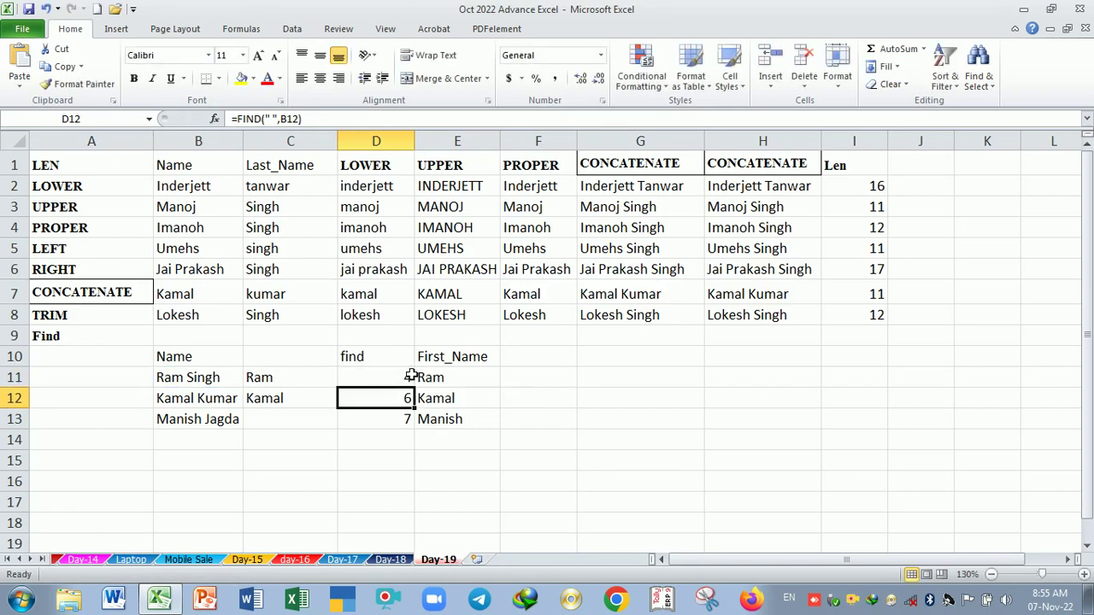
double_click(421, 377)
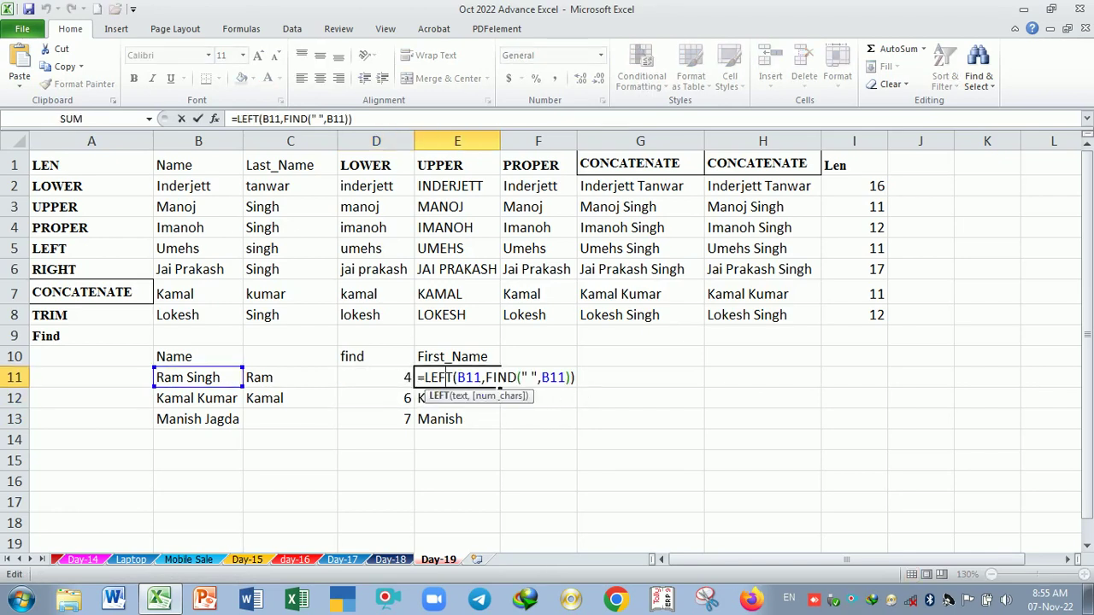
left_click_drag(485, 379, 571, 379)
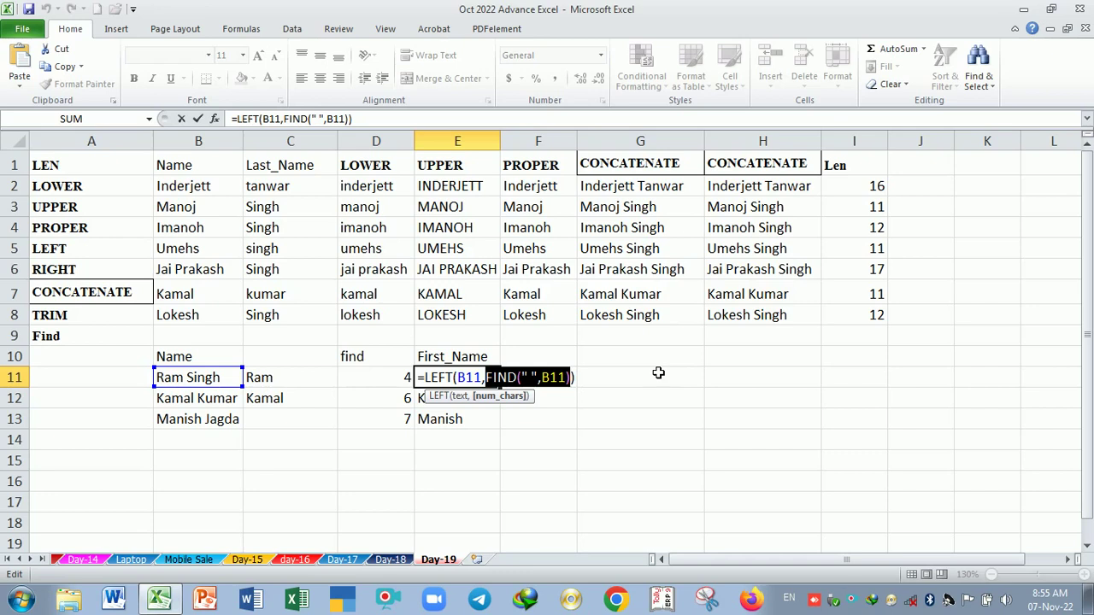
type("4")
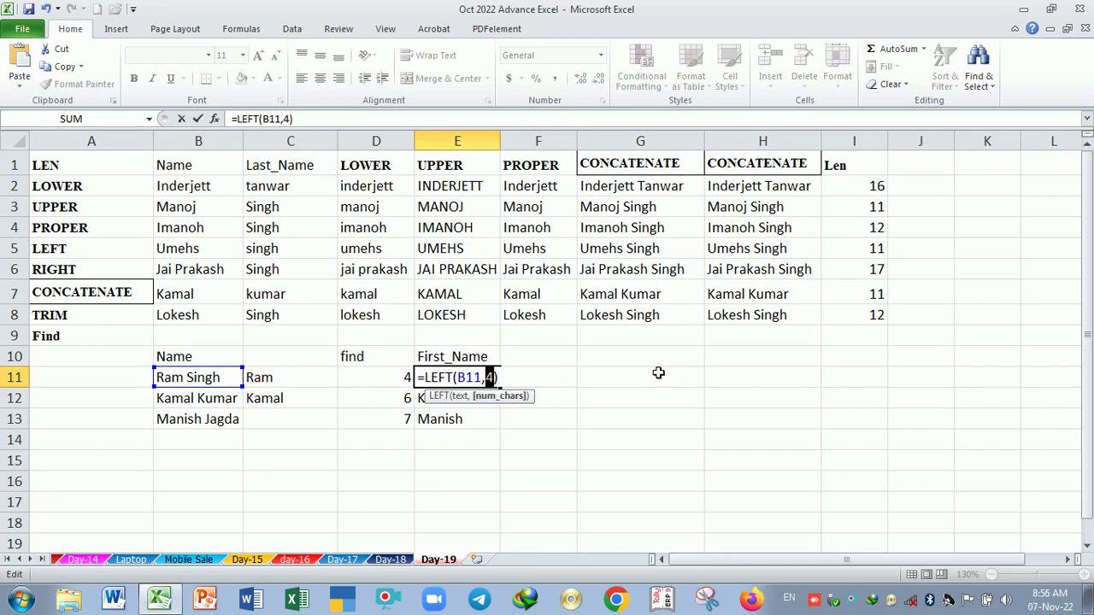
key("ctrl+z")
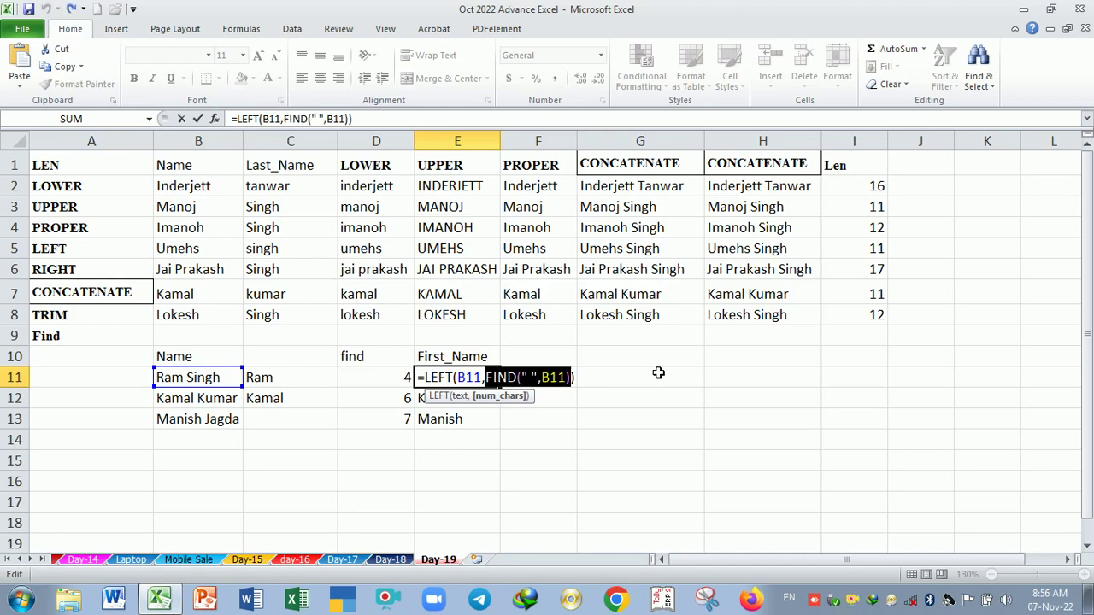
key("Return")
left_click(435, 463)
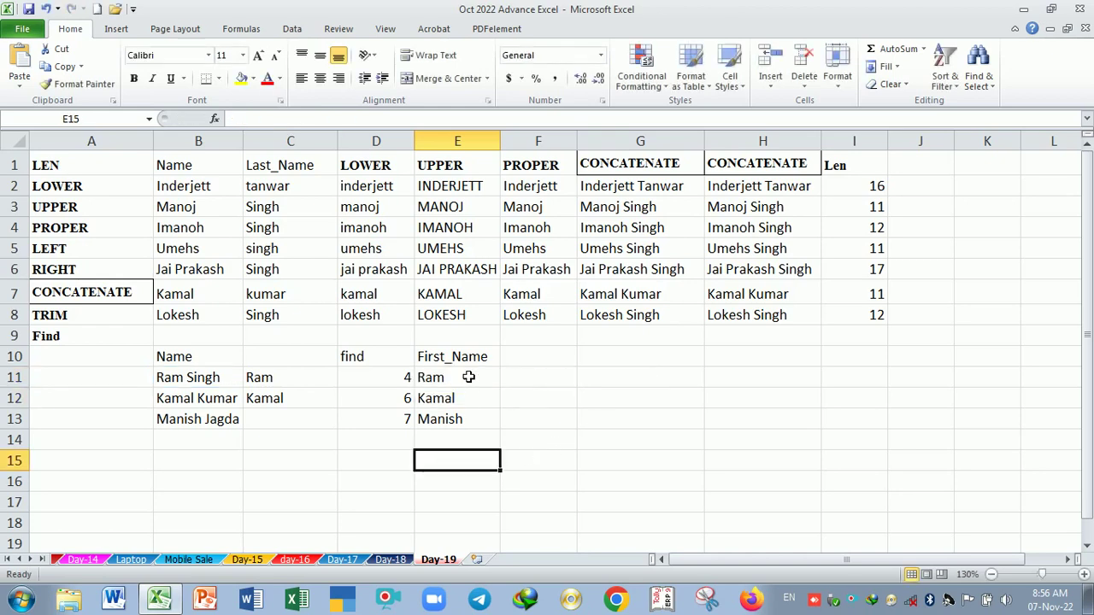
Clear E11:E13 and enter =LEFT(B11,FIND(" ",B11)) in E11 to extract the first name with one nested formula
left_click_drag(468, 377, 471, 418)
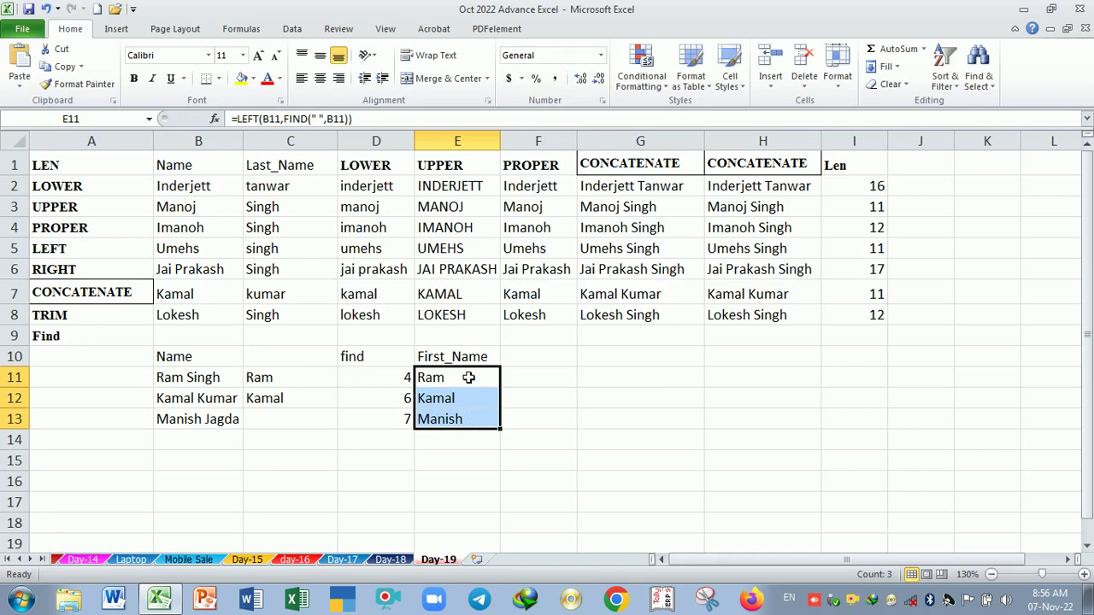
key("Delete")
type("=")
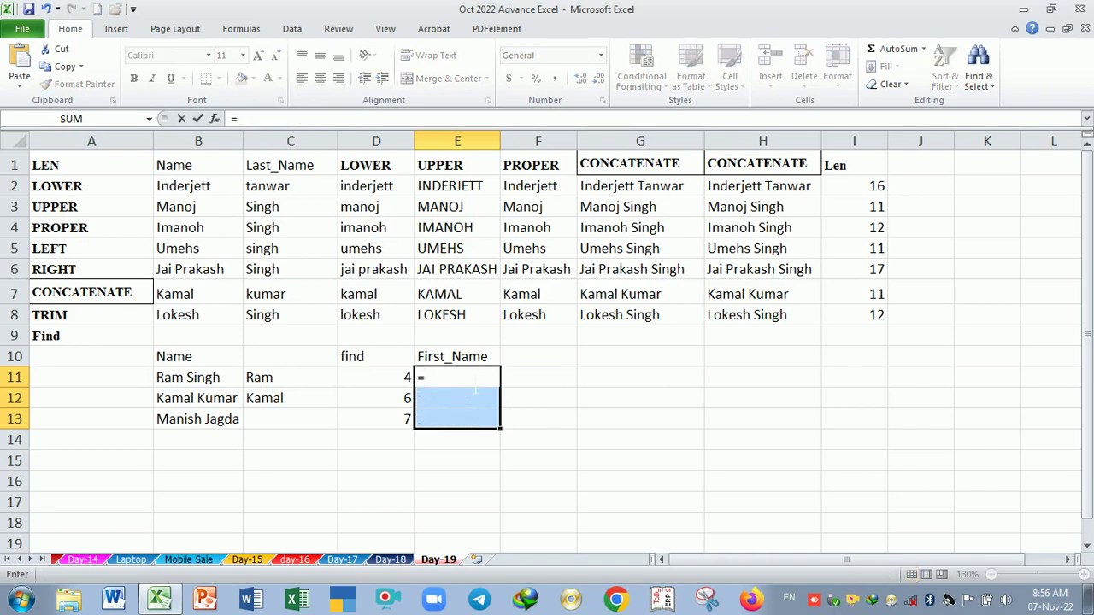
type("left")
key("Tab")
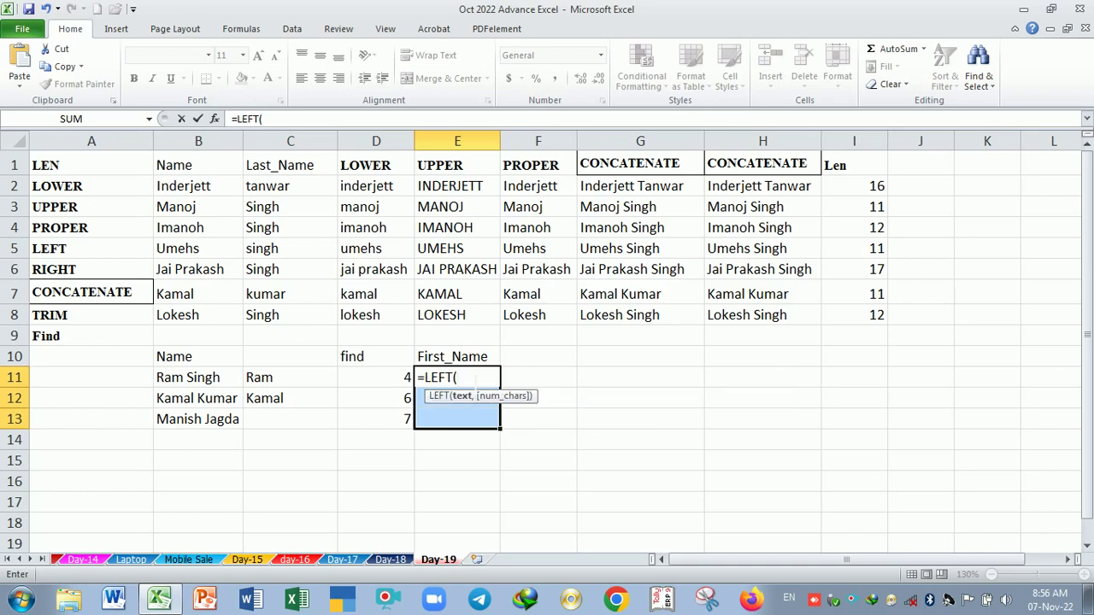
key("Left")
key("Left")
key("Left")
type(",f")
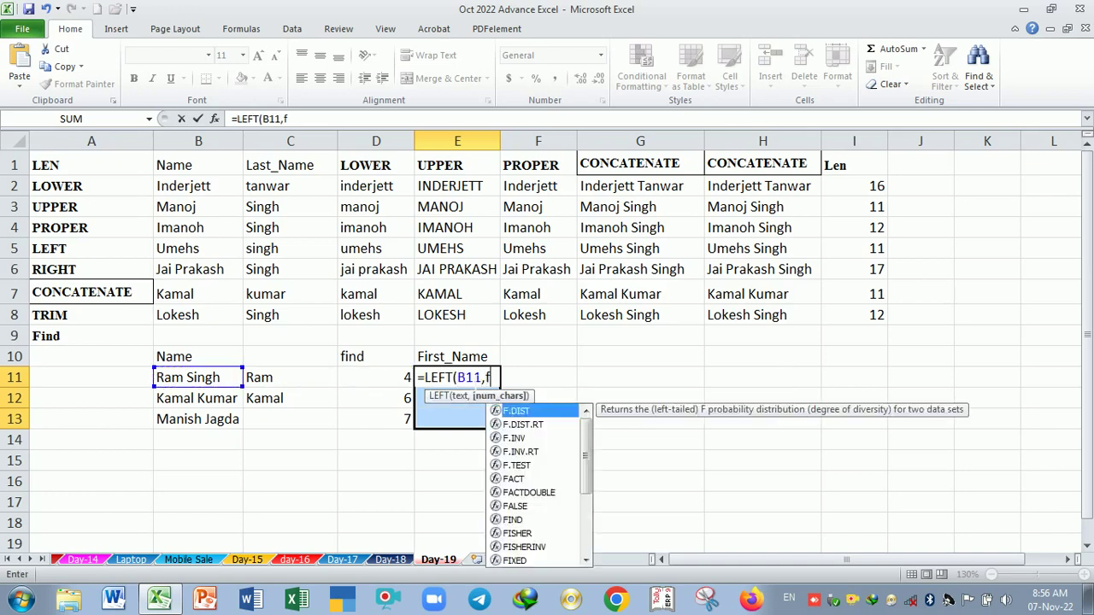
type("ind")
key("Tab")
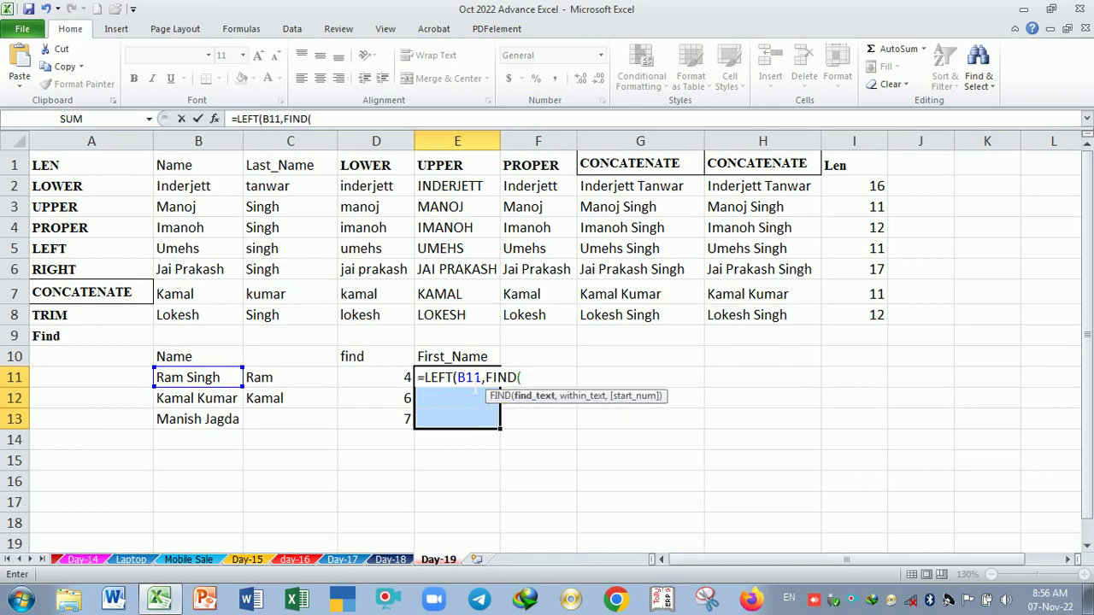
type("\" \",")
key("Left")
key("Left")
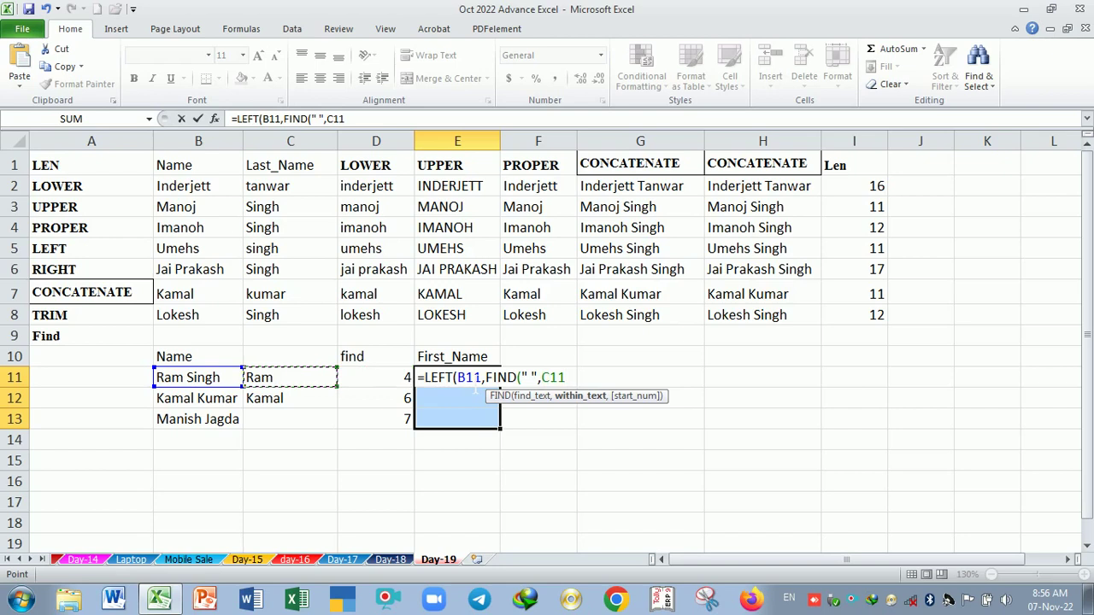
key("Left")
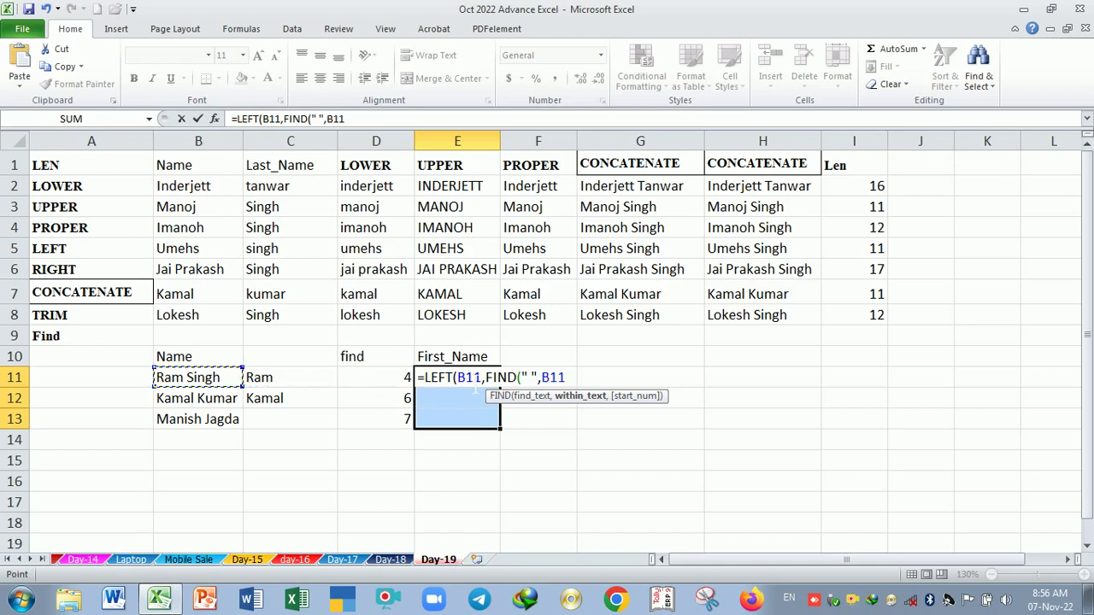
key("Return")
key("Return")
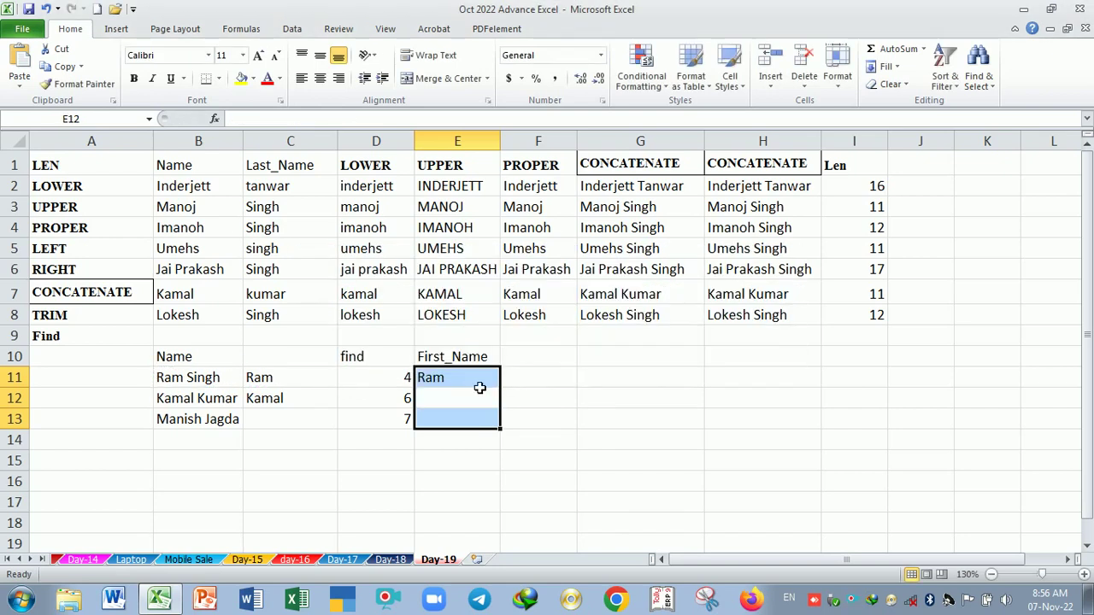
Copy the nested LEFT and FIND formula from E11 down through E13 and review E11's formula
left_click(468, 376)
double_click(501, 388)
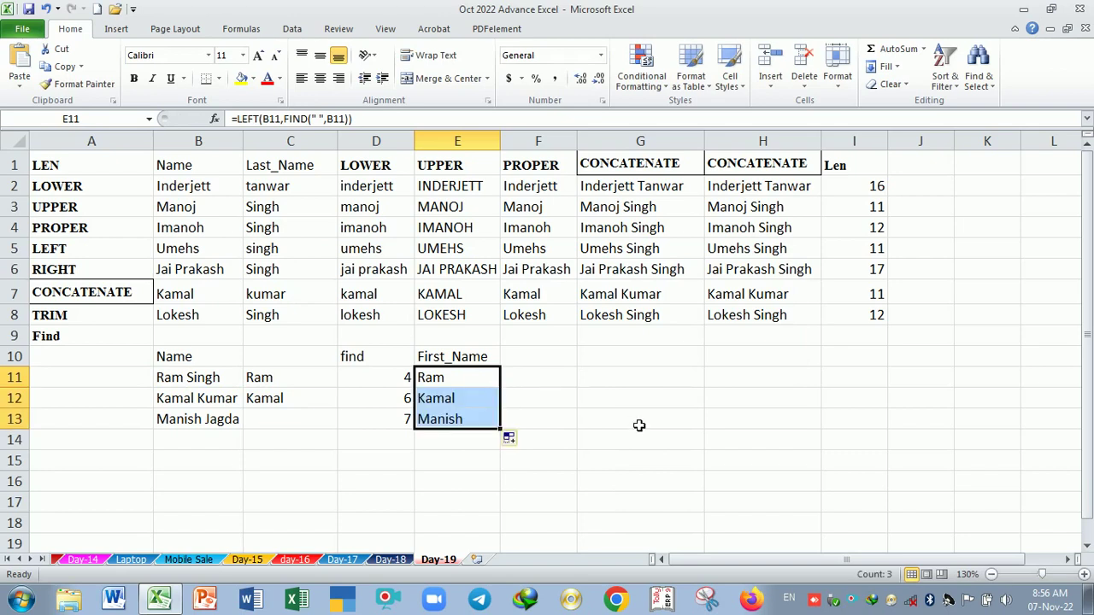
left_click(458, 384)
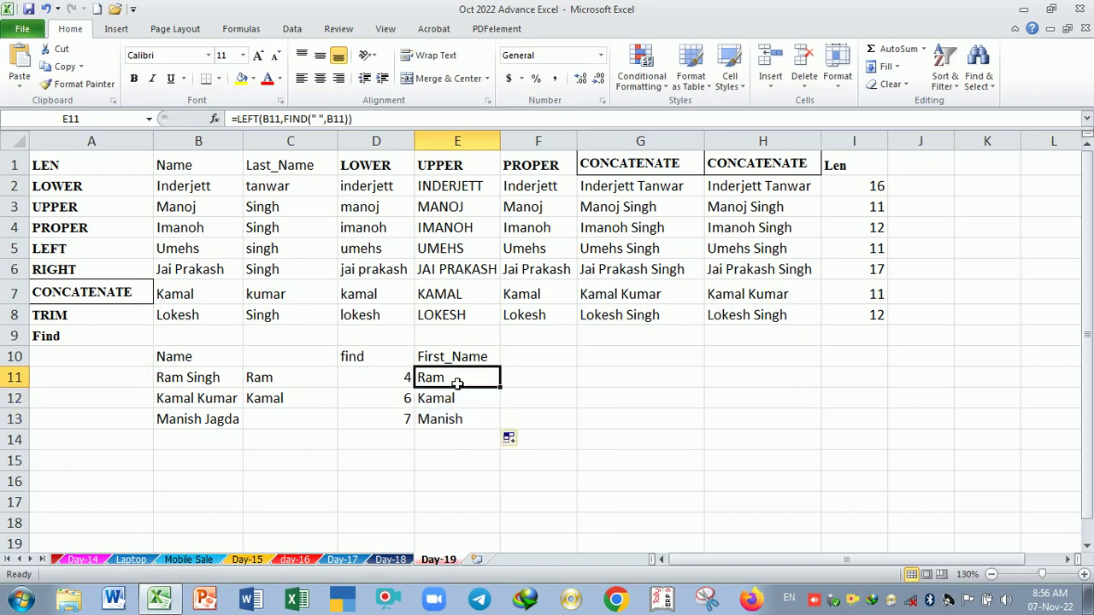
double_click(457, 384)
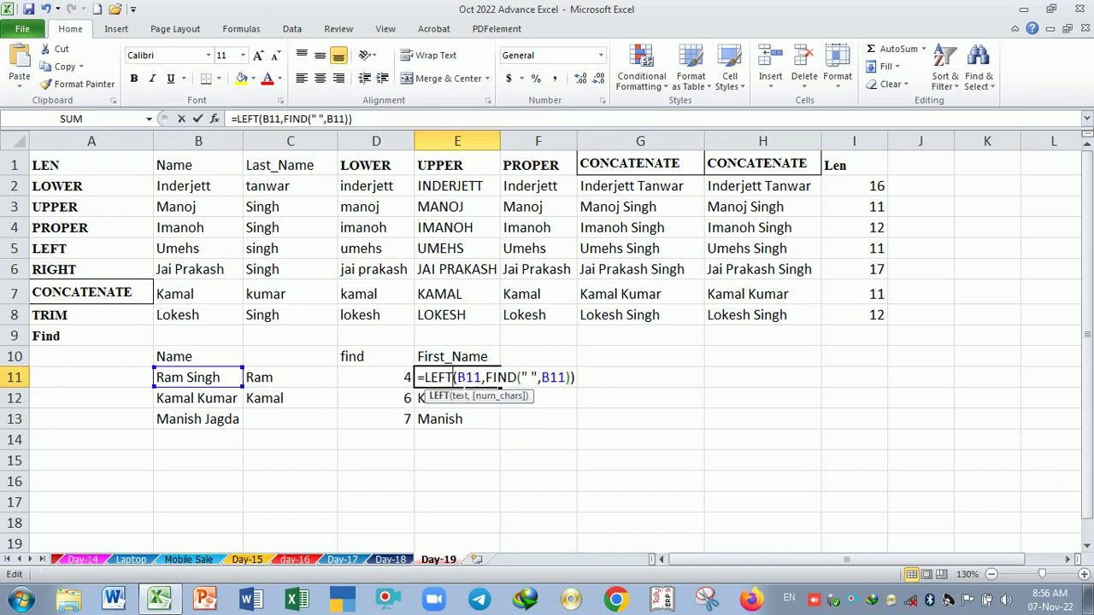
key("Return")
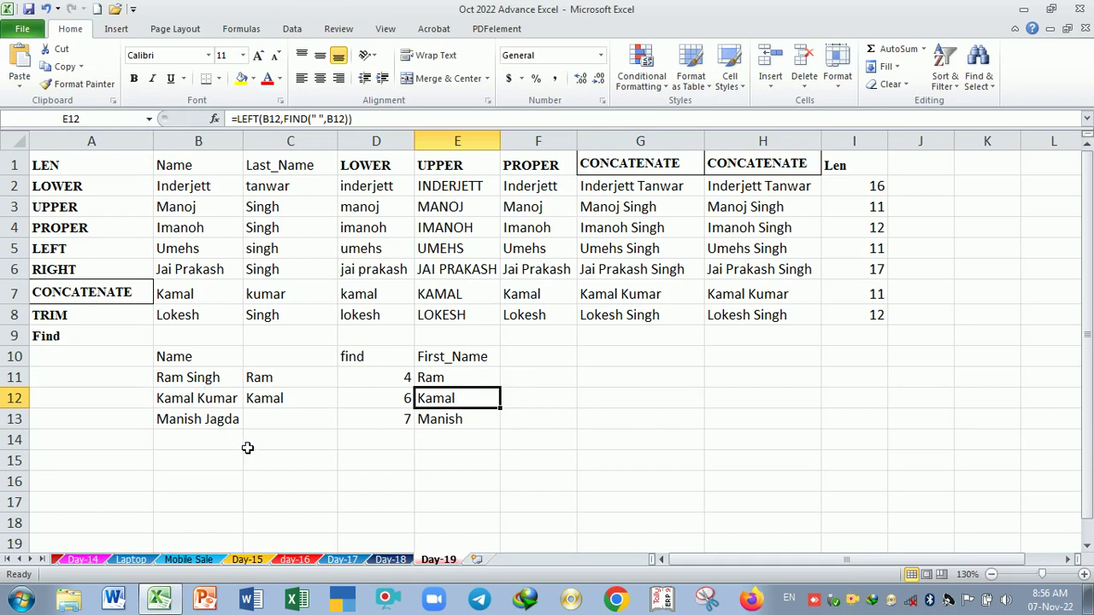
Enter the heading "Last" in F10 beside the First_Name heading
left_click(546, 360)
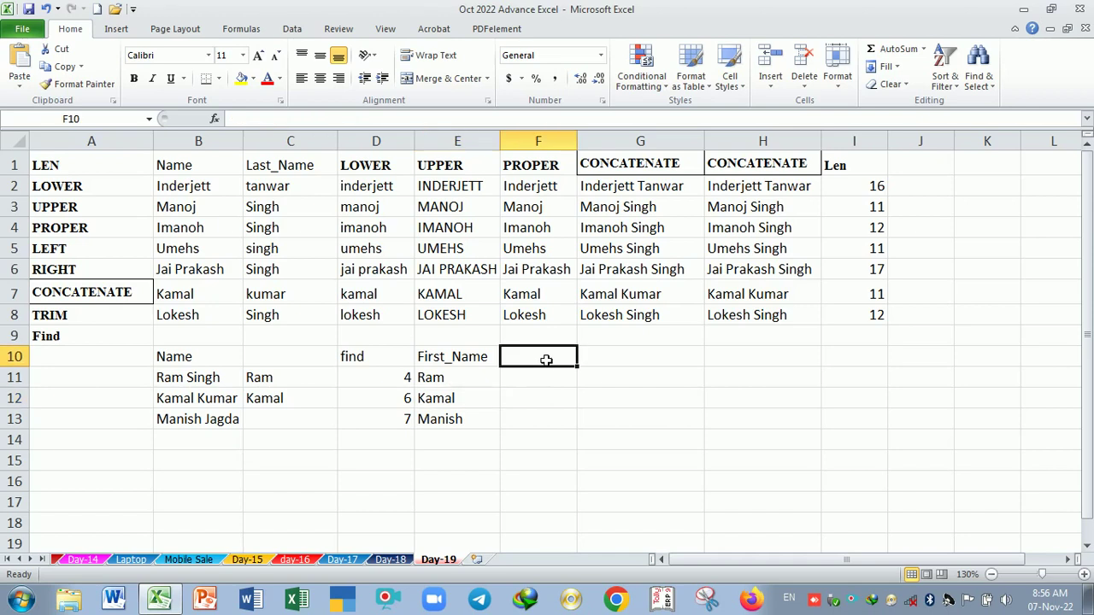
type("Last")
key("Return")
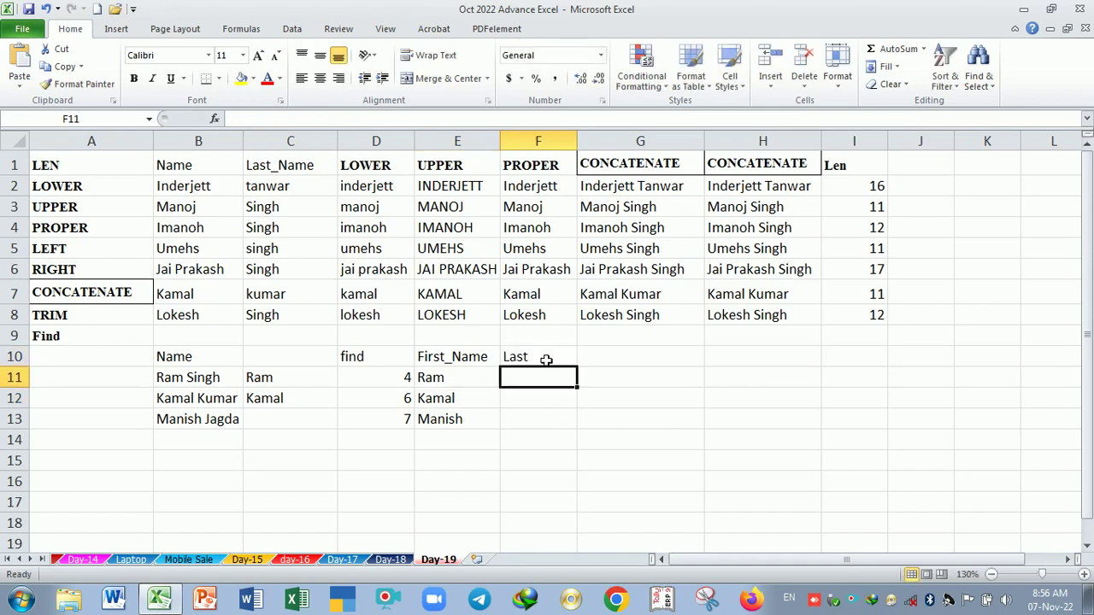
type("=")
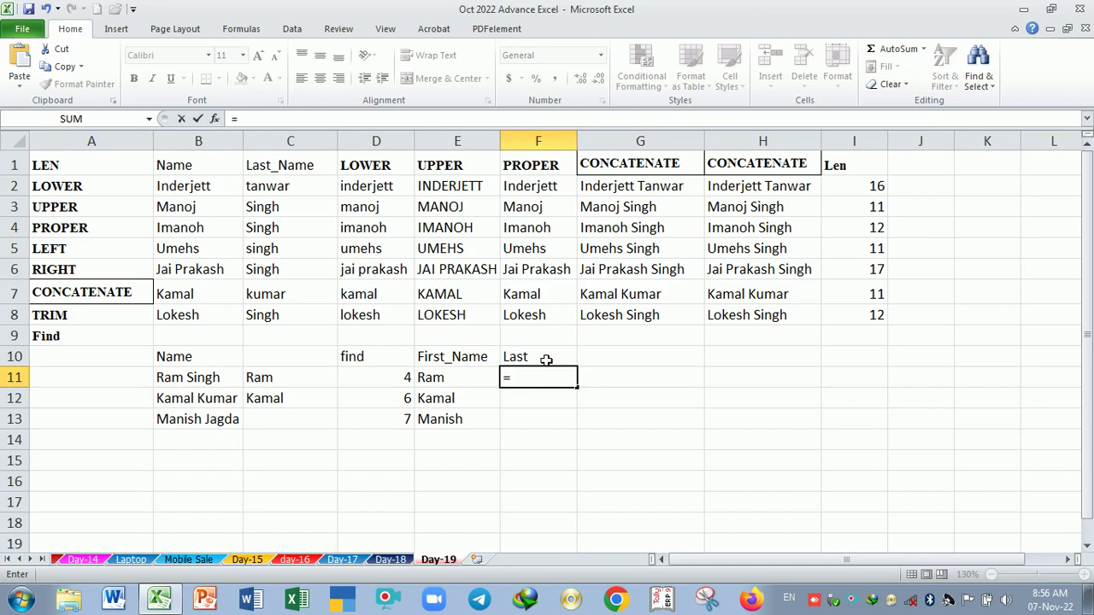
type("ring")
key("BackSpace")
key("BackSpace")
type("gy")
key("BackSpace")
type("t")
key("Tab")
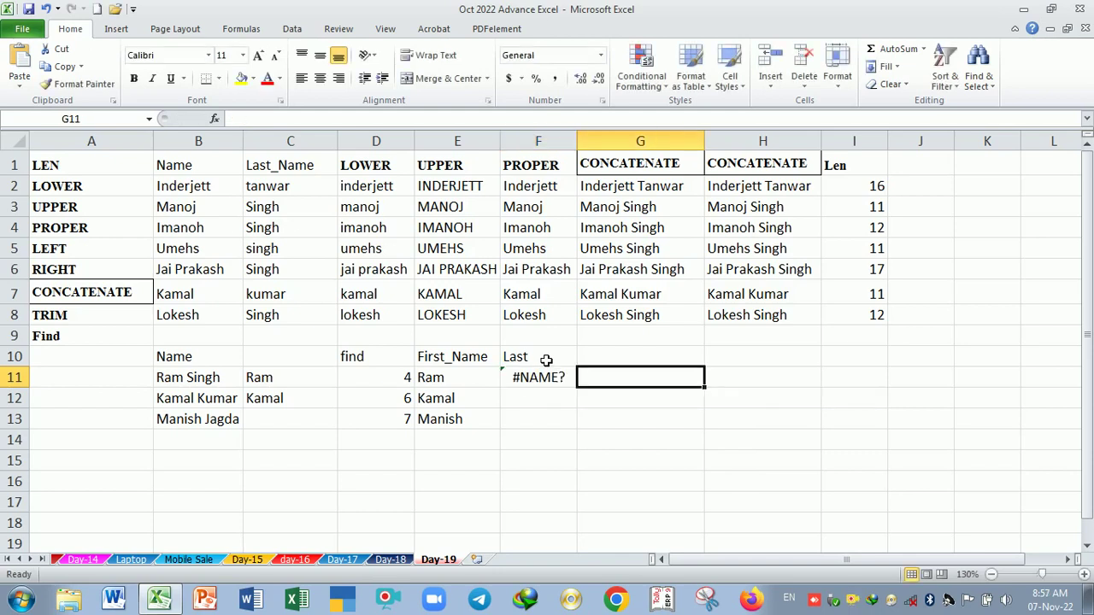
Enter =RIGHT(B11,LEN(B11)-D11) in F11 to extract the last name and copy it down through F13
key("Left")
type("=ri")
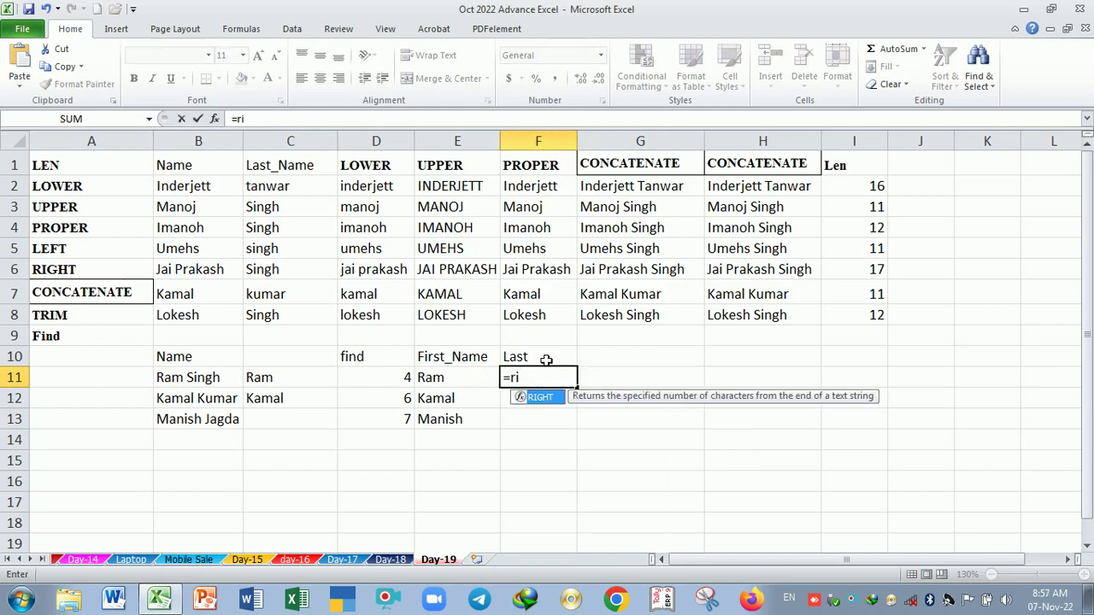
key("Tab")
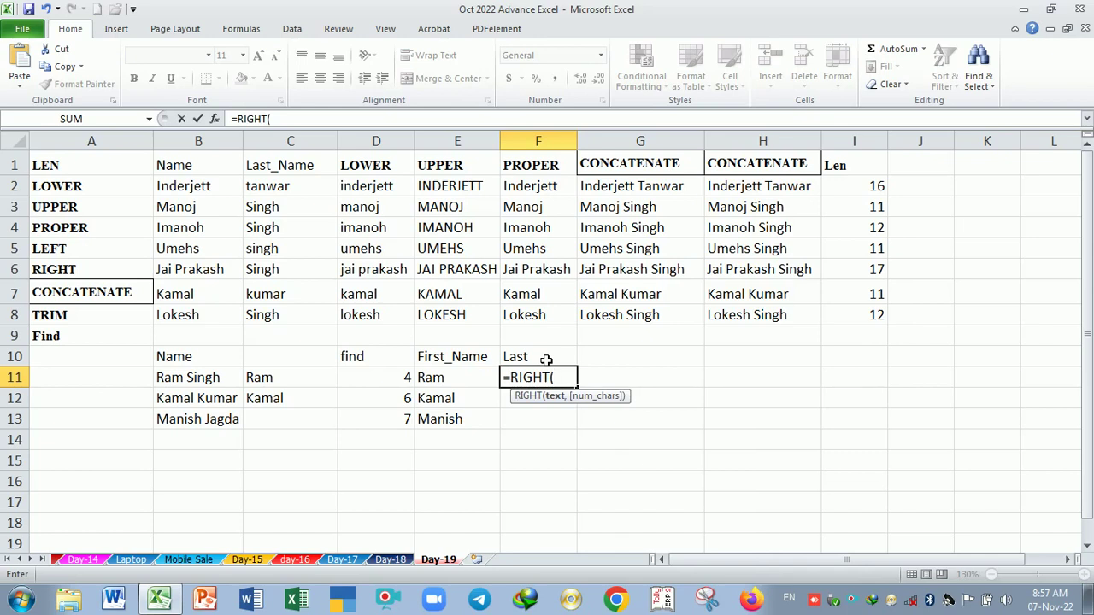
left_click(228, 382)
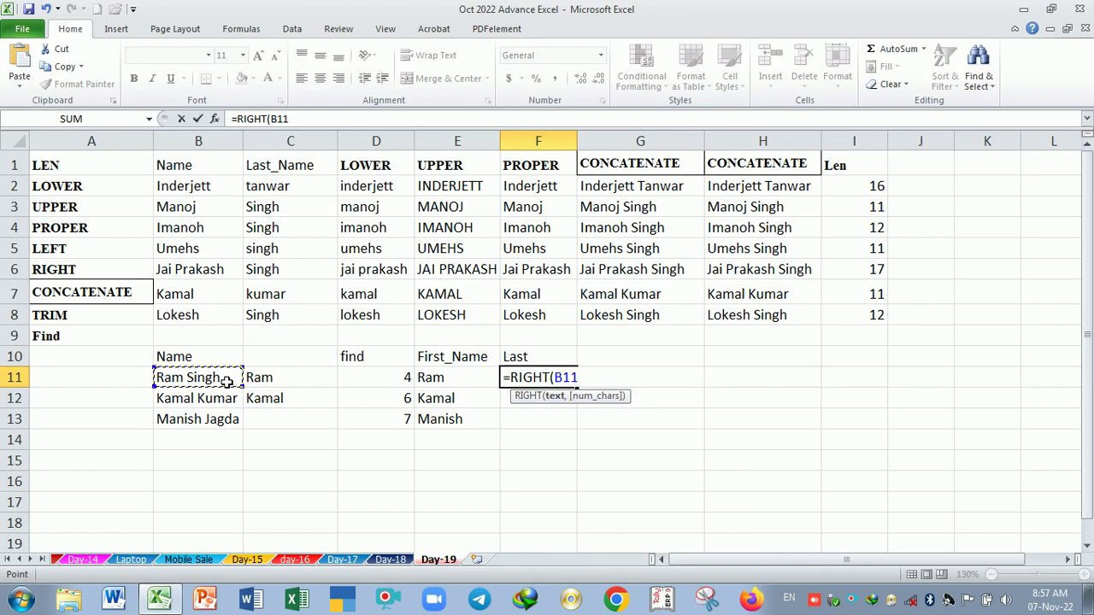
type(",")
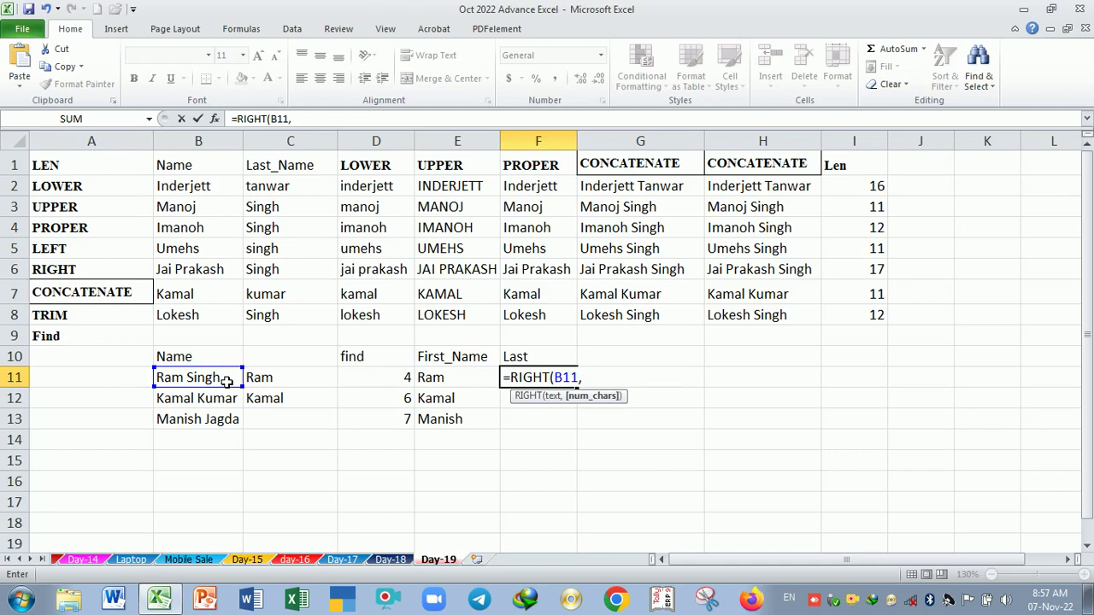
type("len(")
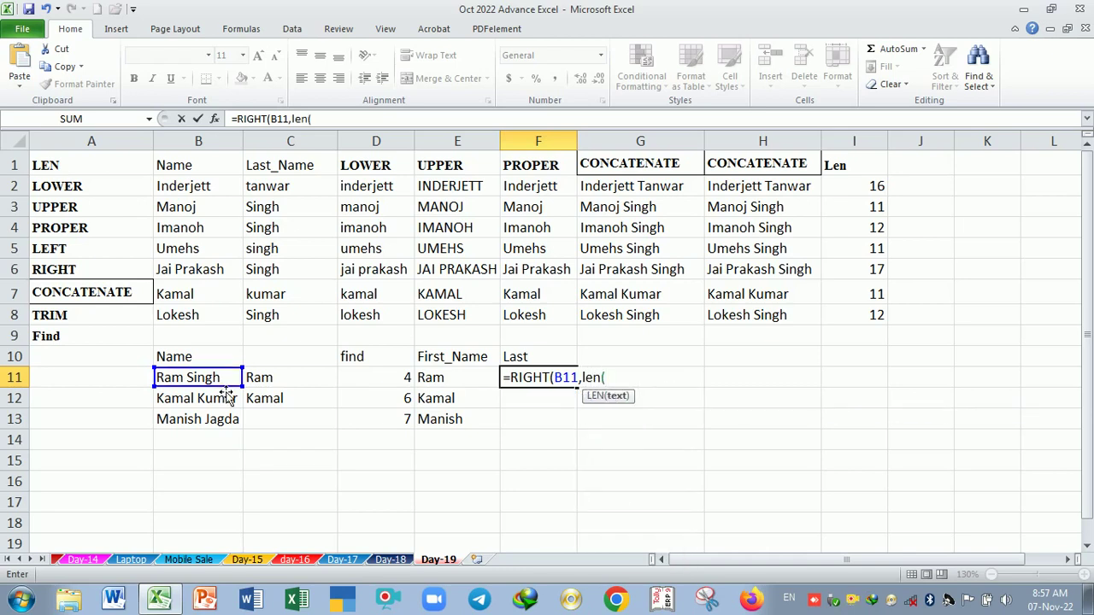
left_click(224, 379)
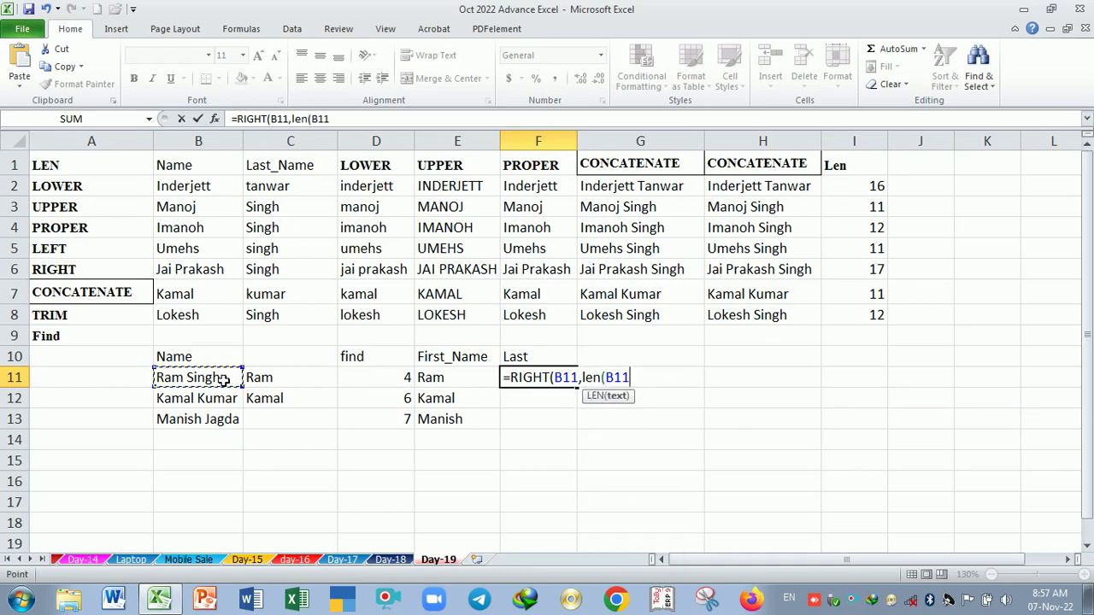
type(")")
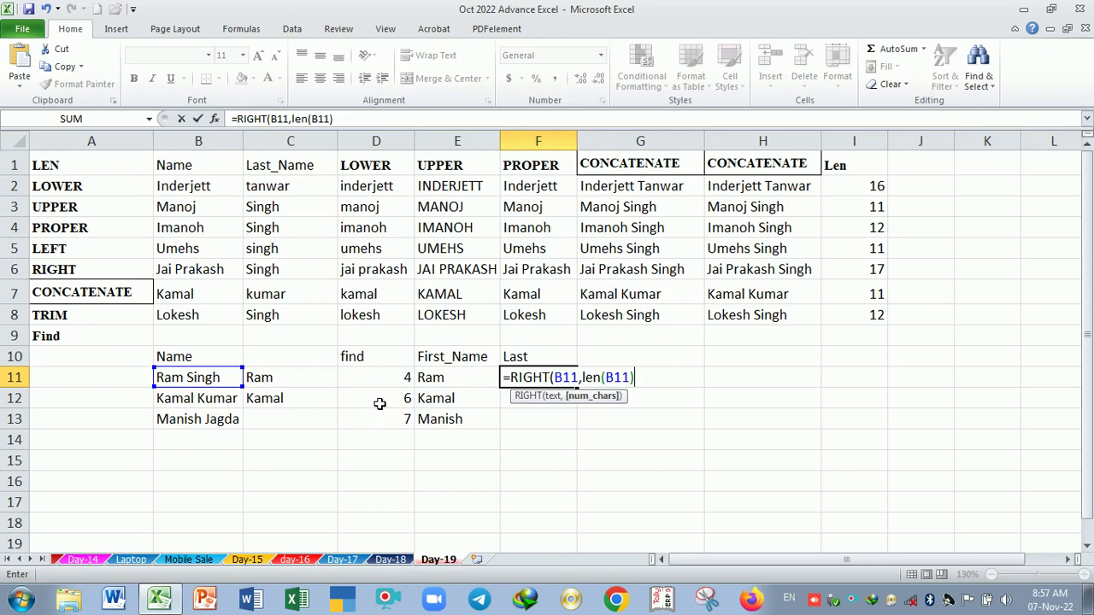
type("-")
left_click(399, 382)
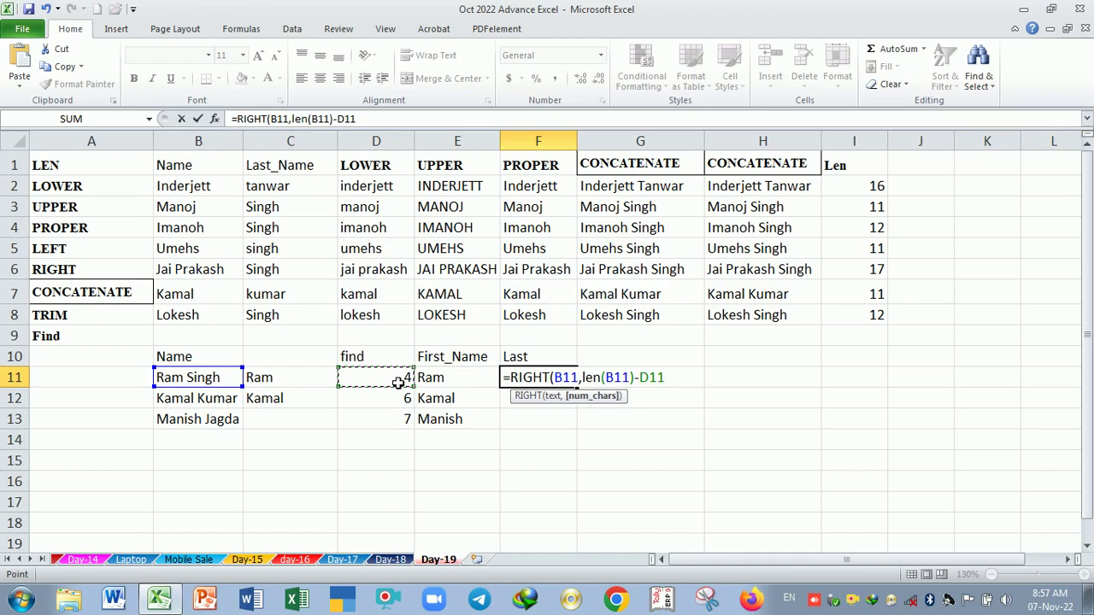
key("Return")
key("Return")
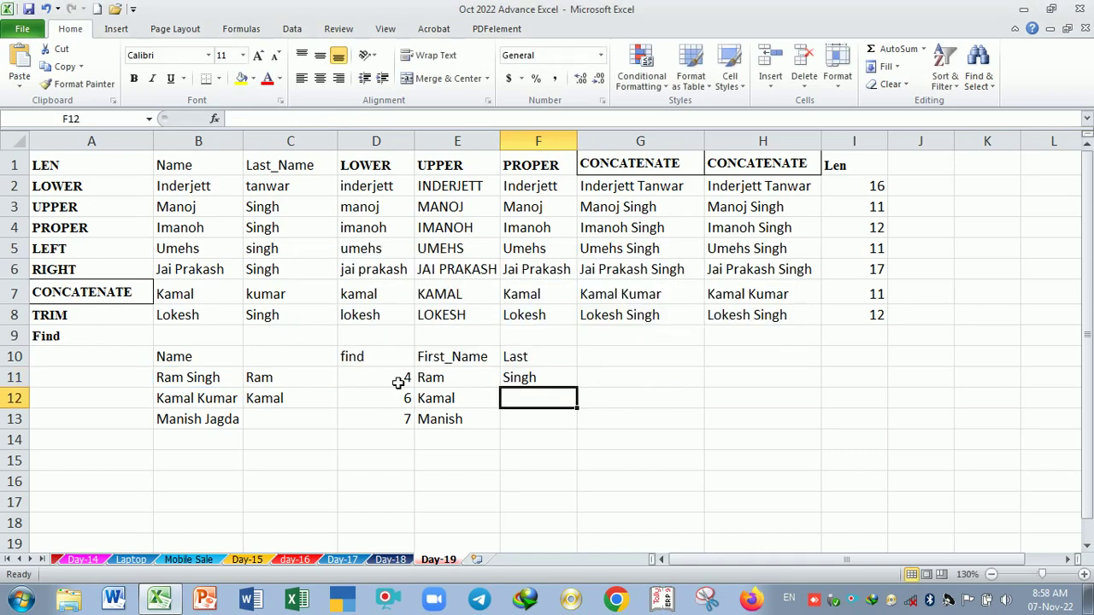
left_click(571, 383)
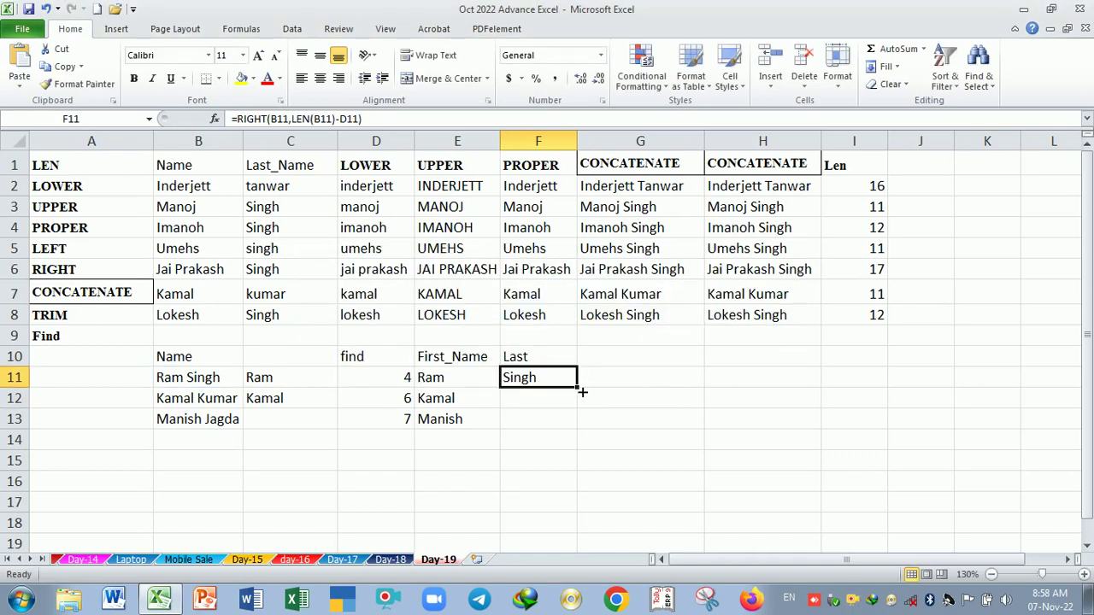
left_click_drag(581, 390, 577, 427)
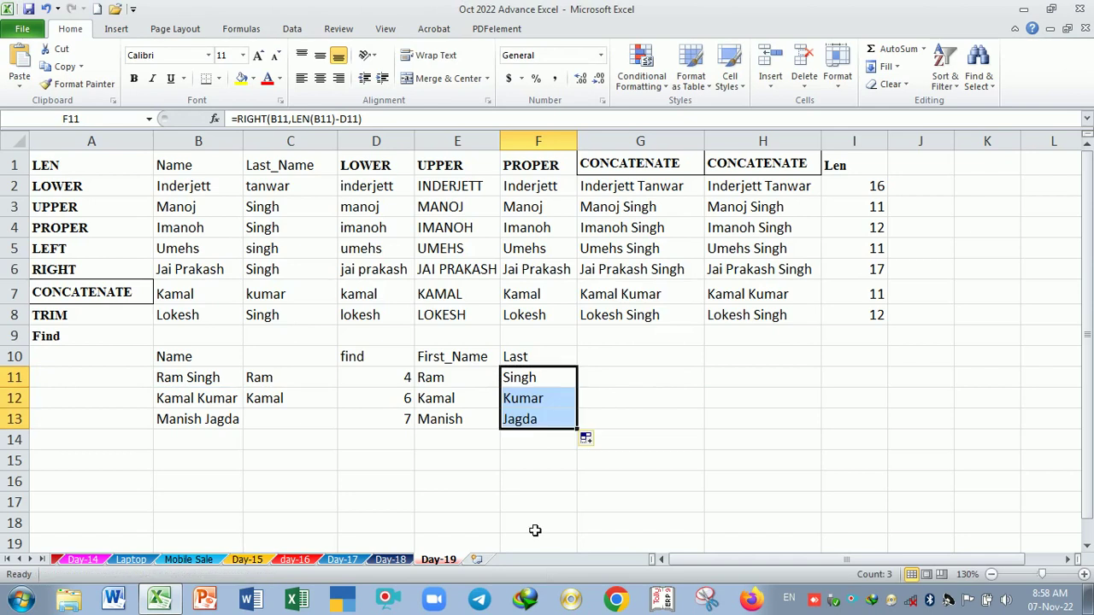
Clear F11:F13 and enter =RIGHT(B11,LEN(B11)-FIND(" ",B11)) in F11 to extract the last name with one nested formula
key("Delete")
type("=rig")
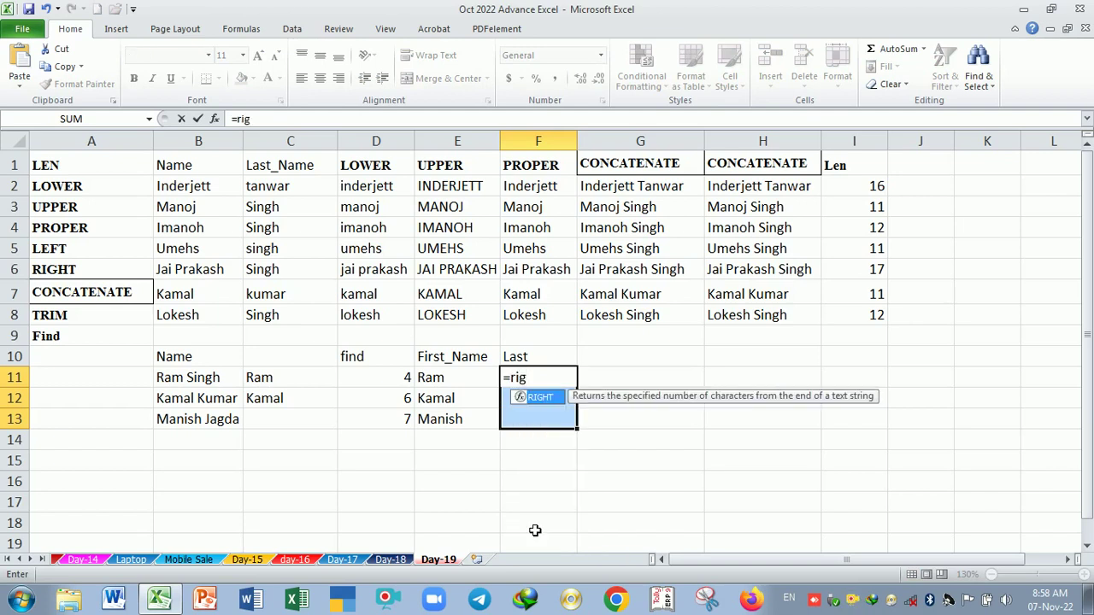
key("Tab")
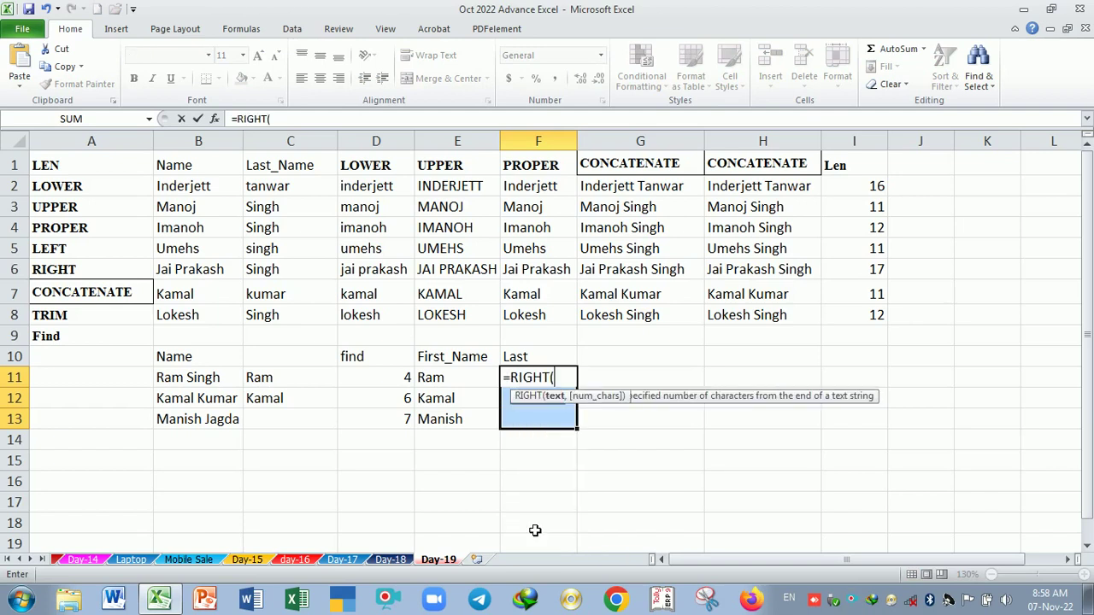
left_click(212, 384)
type(",")
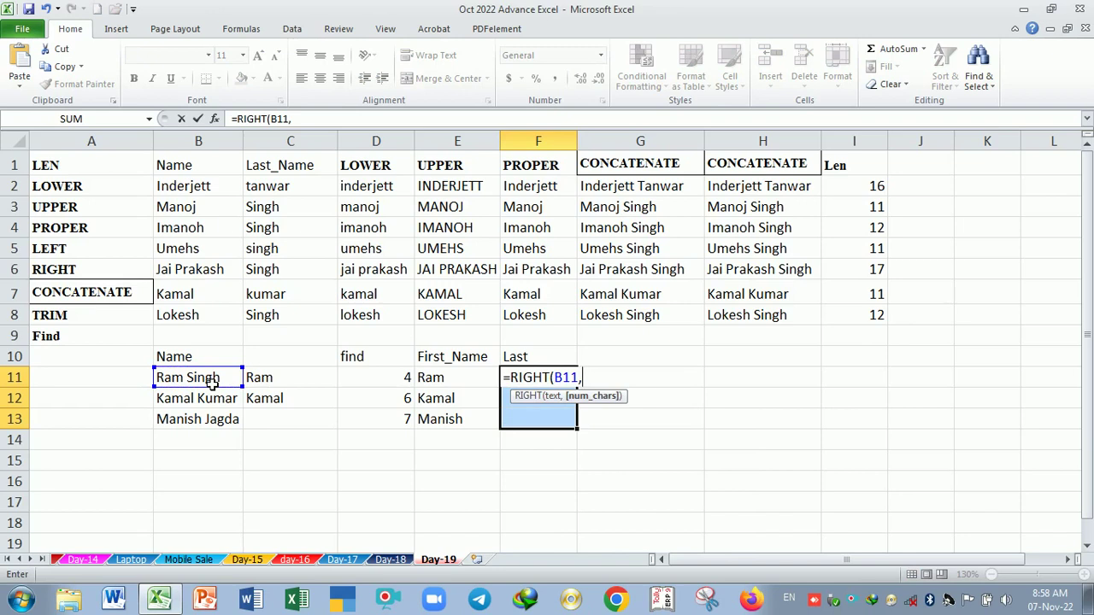
type("len(")
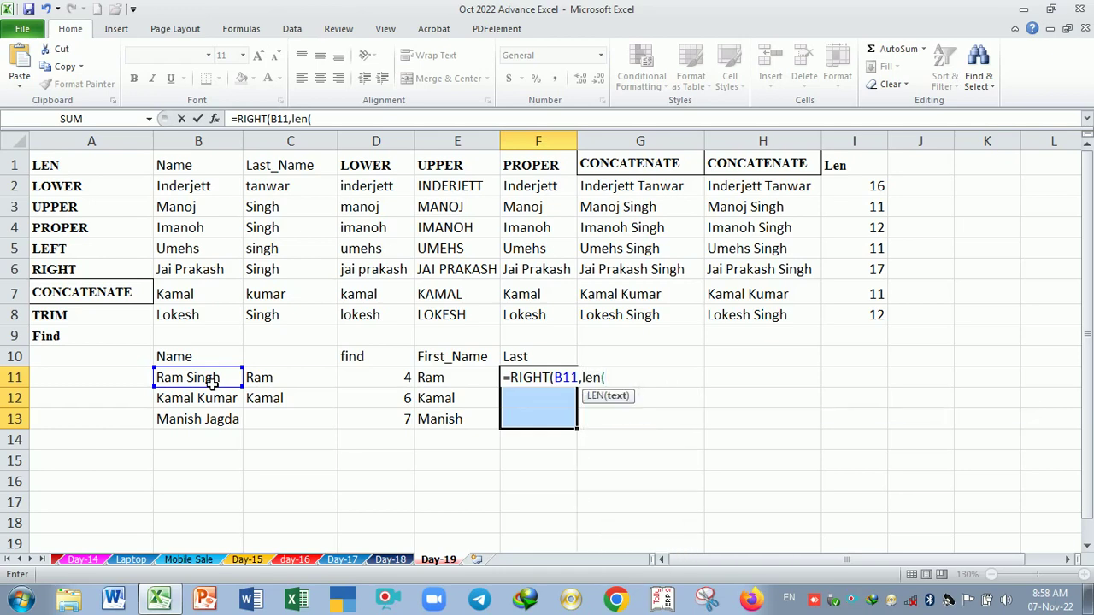
left_click(194, 386)
type(")-find")
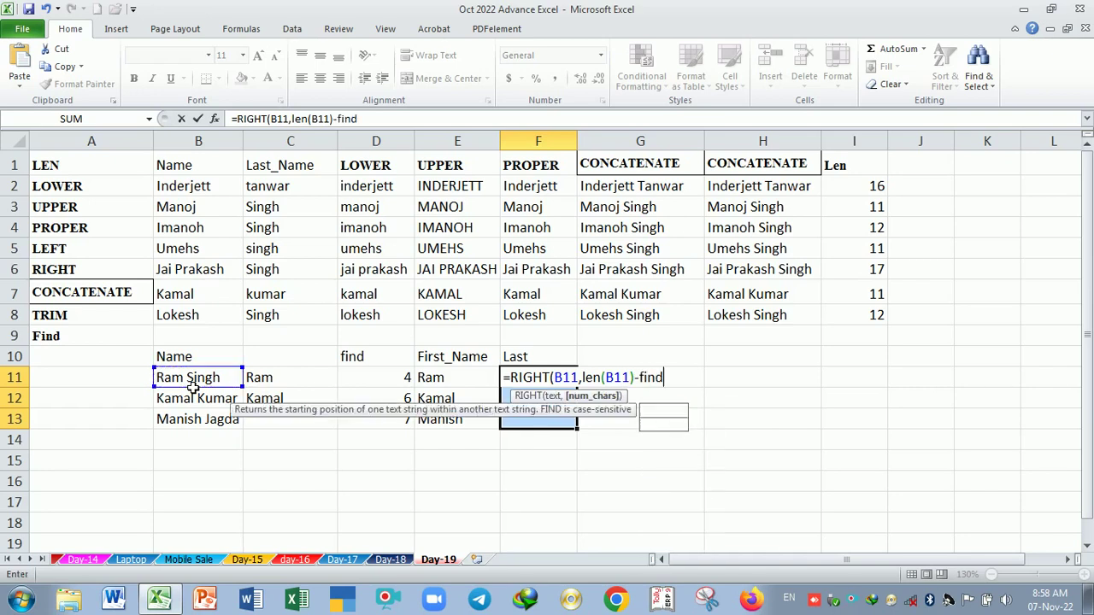
key("Tab")
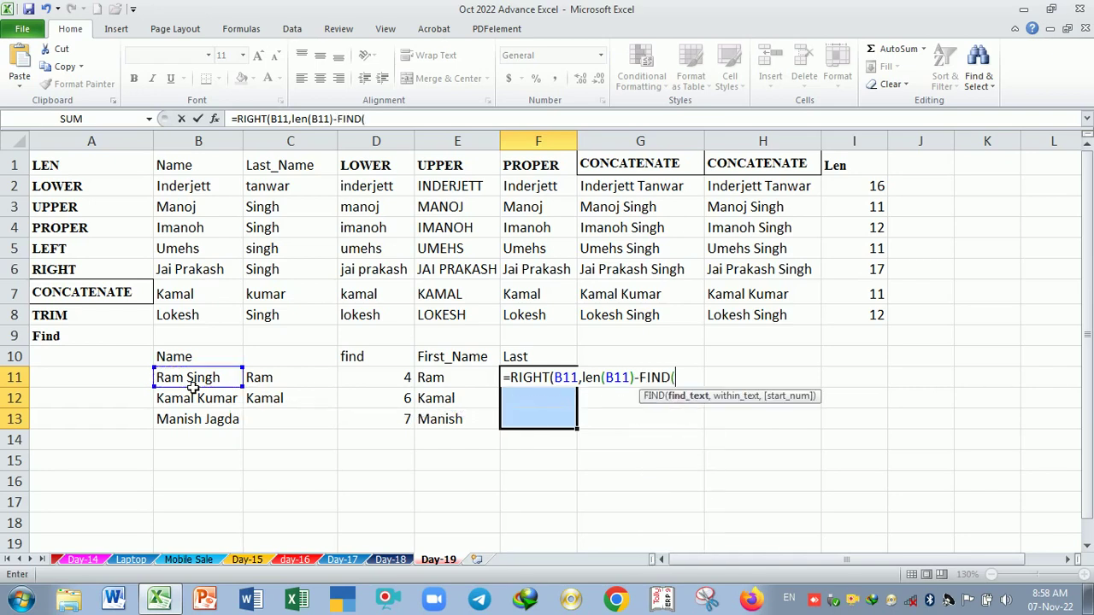
type("\" \",")
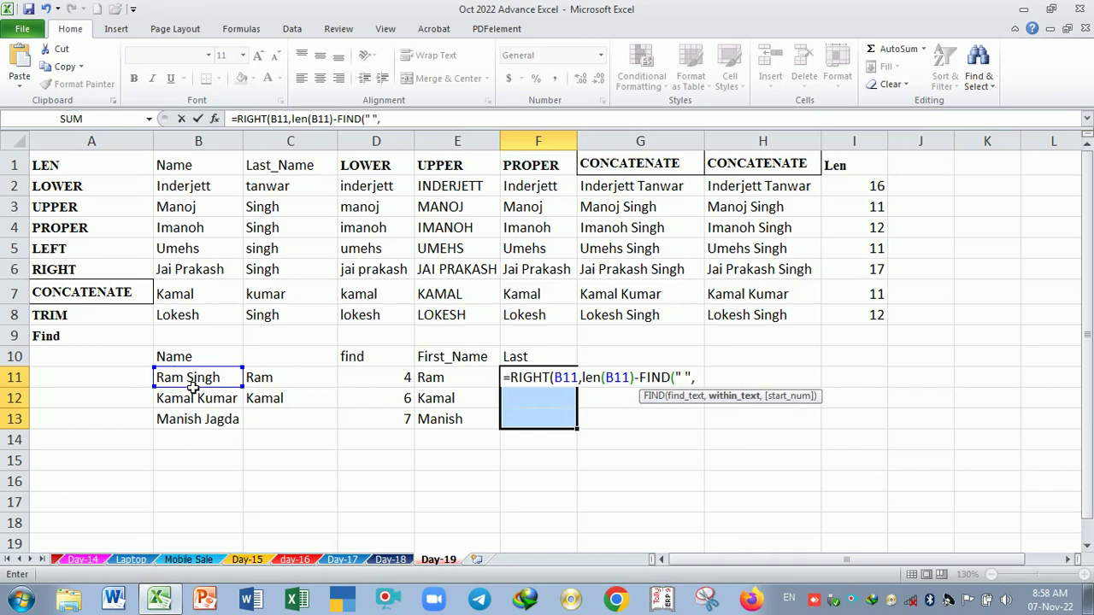
type("bb")
key("BackSpace")
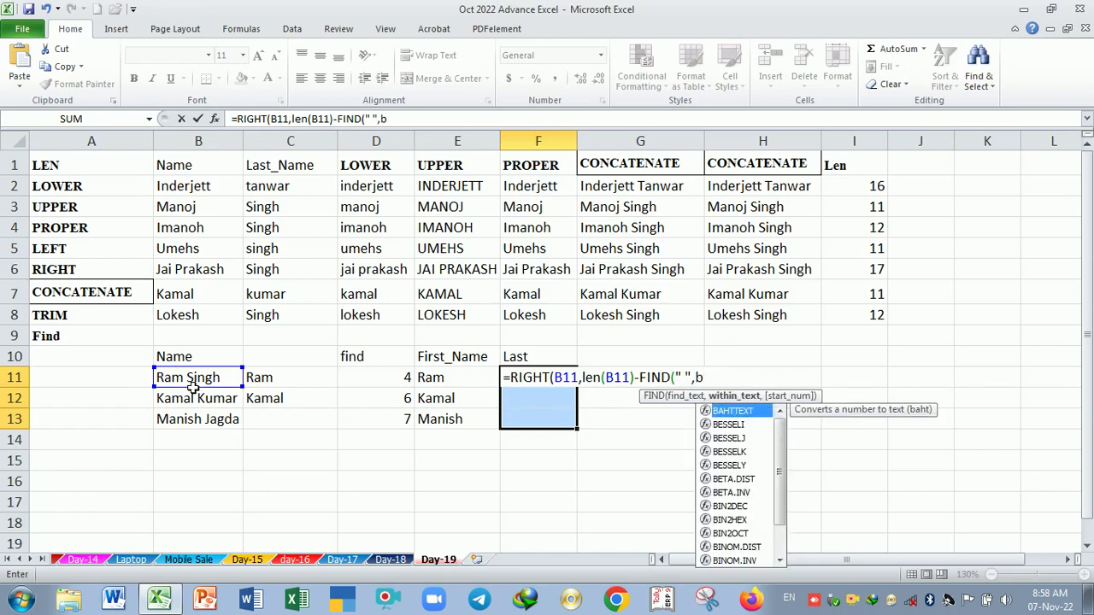
type("11)")
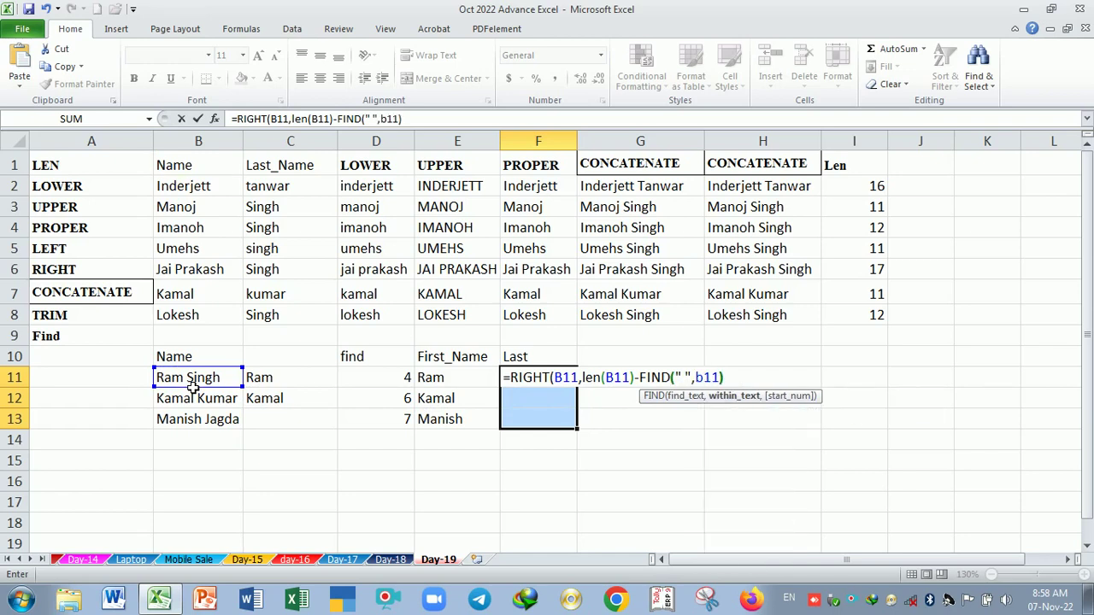
type(")")
key("Return")
key("Return")
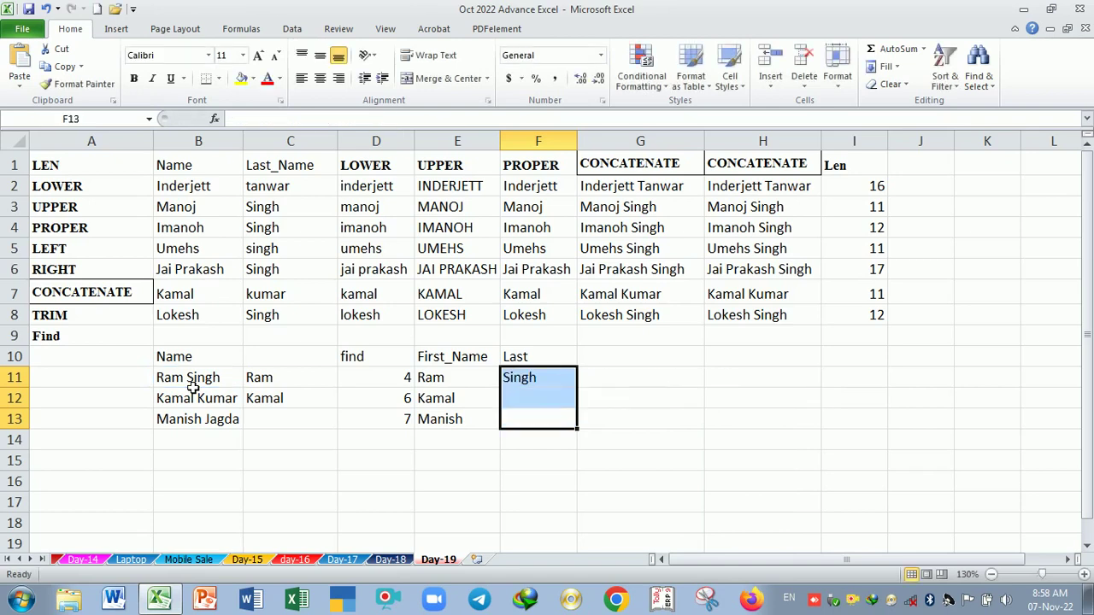
Copy the nested RIGHT, LEN and FIND formula from F11 down through F13
left_click(545, 386)
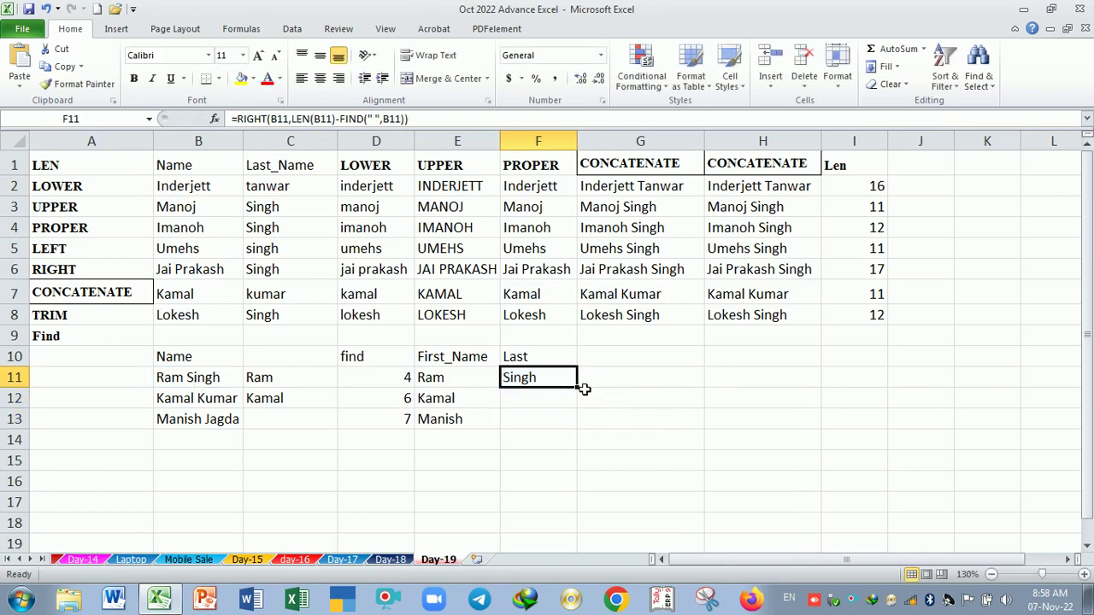
left_click_drag(583, 388, 579, 435)
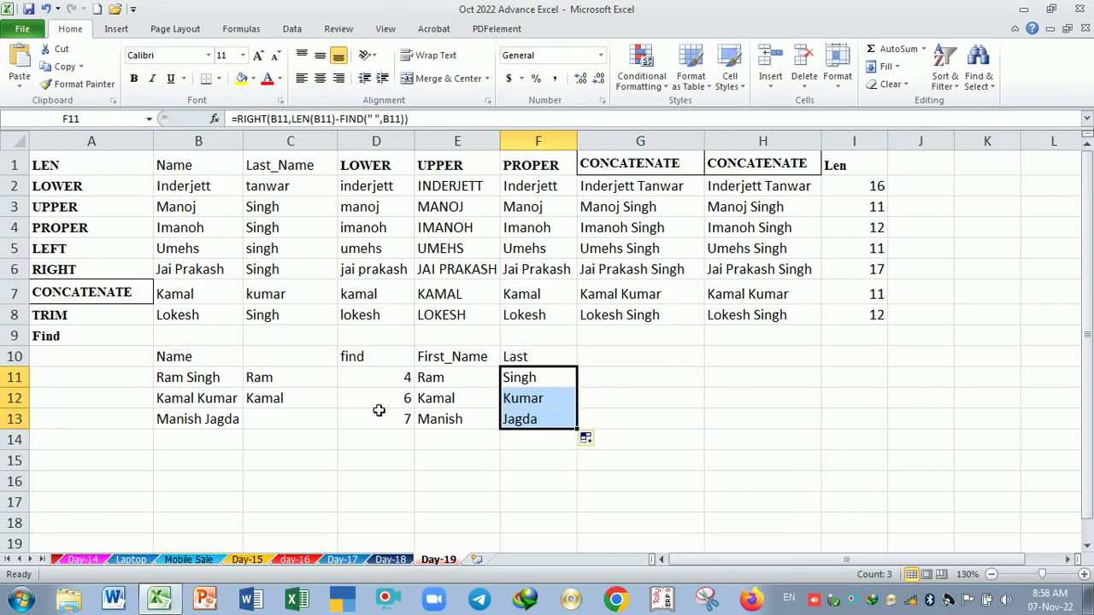
Wrap F11's RIGHT formula in the PROPER function and copy it down through F13
double_click(527, 376)
left_click(510, 377)
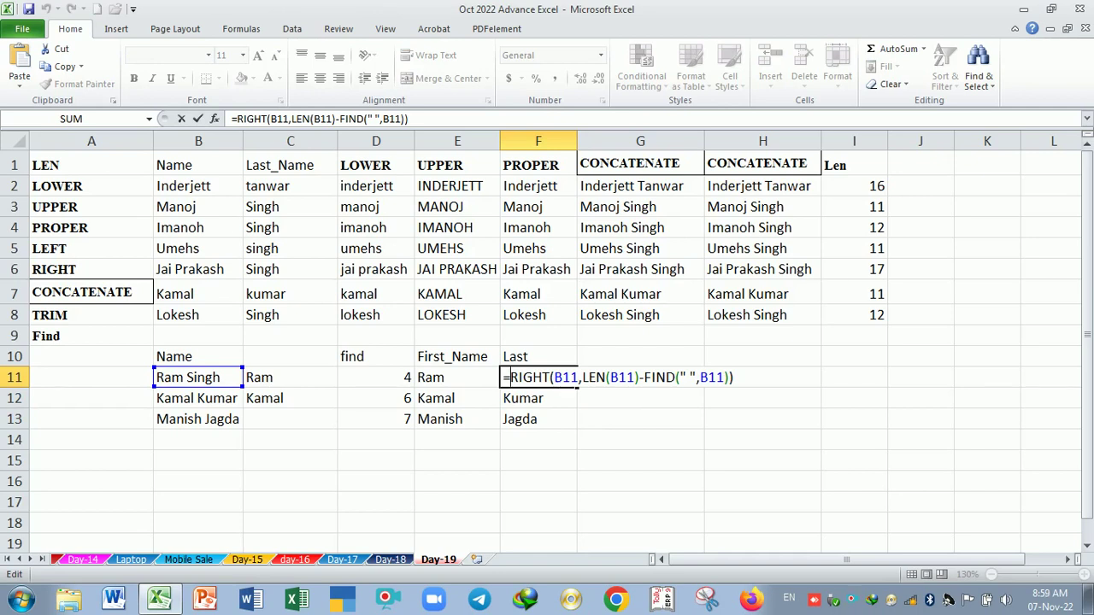
type("pro")
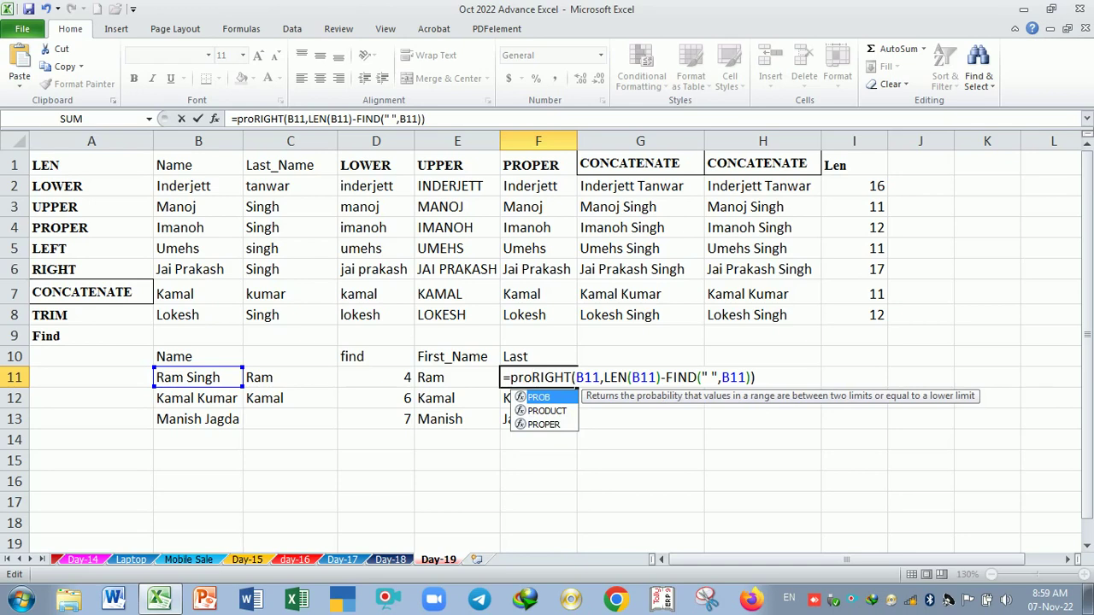
type("per")
key("Tab")
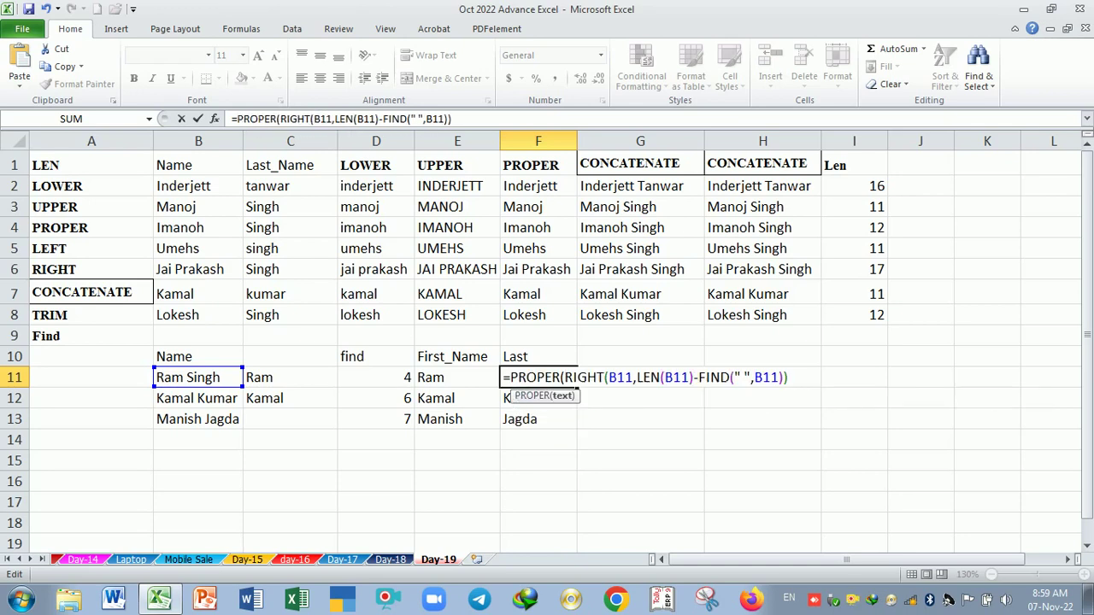
key("Return")
key("Return")
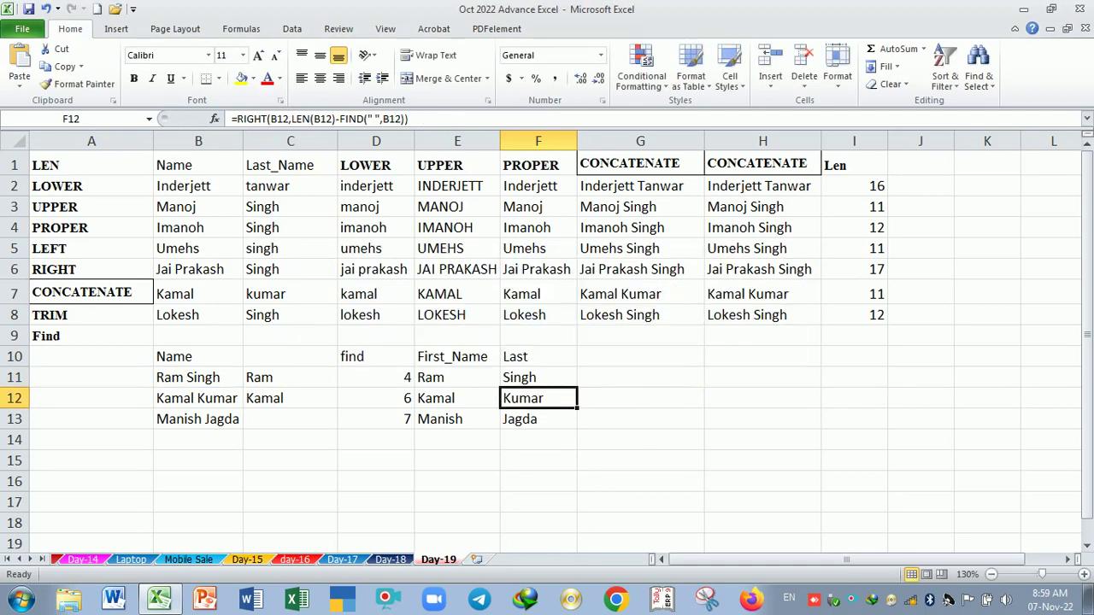
left_click(549, 384)
left_click_drag(581, 392, 573, 429)
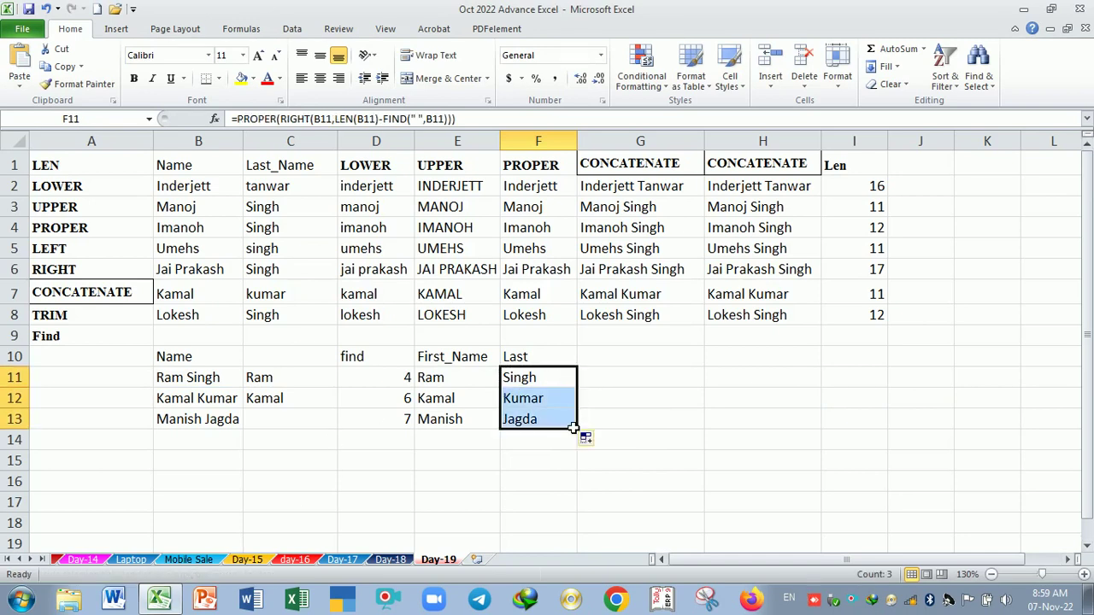
Nest F11's PROPER formula inside UPPER, making it =UPPER(PROPER(RIGHT(B11,LEN(B11)-FIND(" ",B11))))
double_click(547, 378)
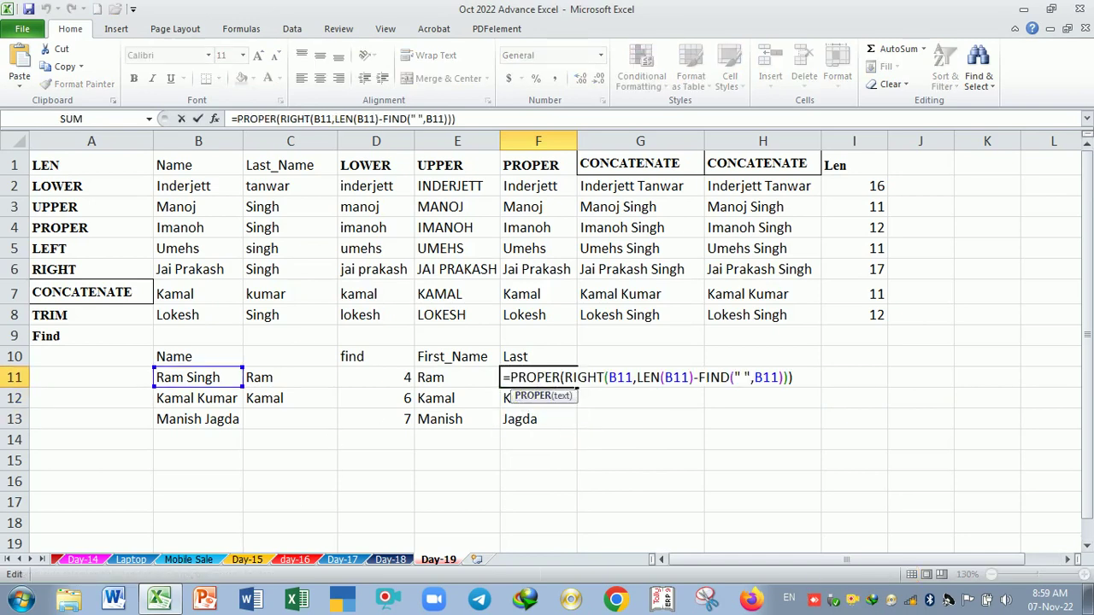
key("Left")
key("Left")
key("Left")
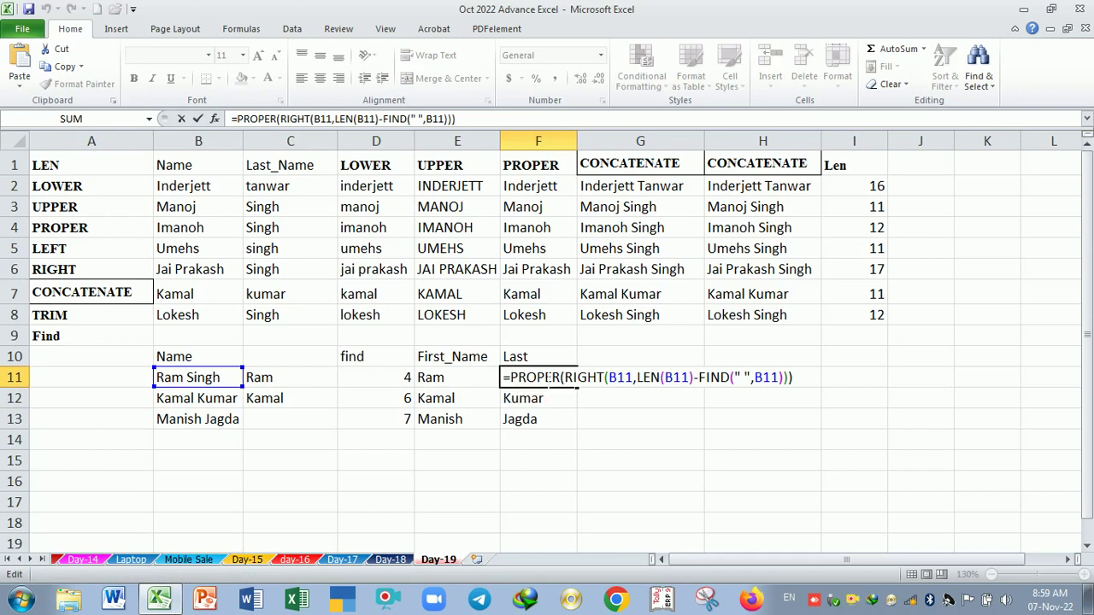
type("upp")
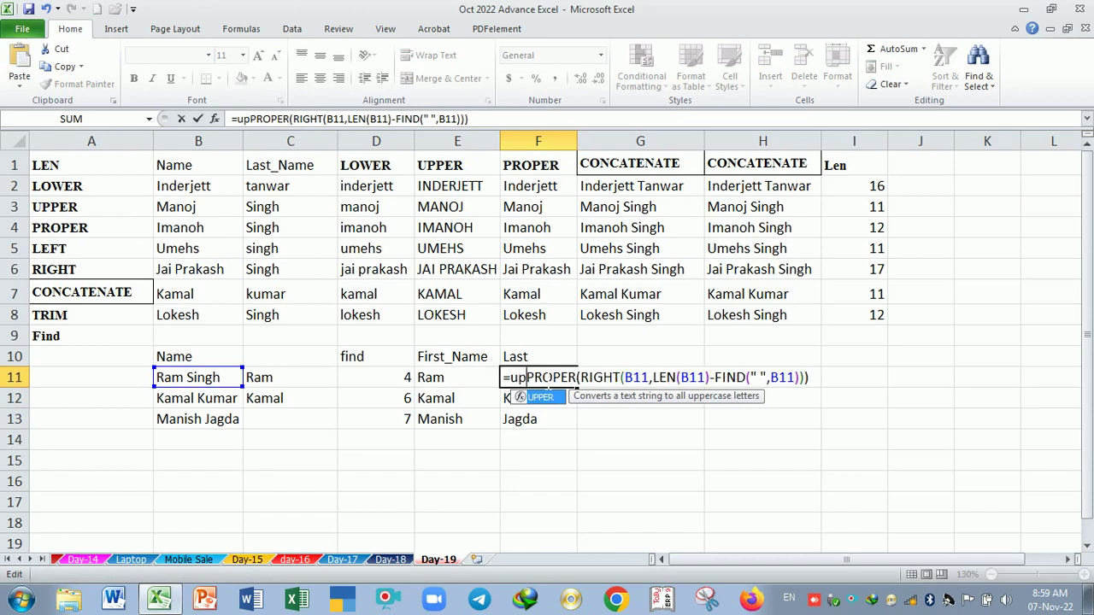
key("Tab")
key("Return")
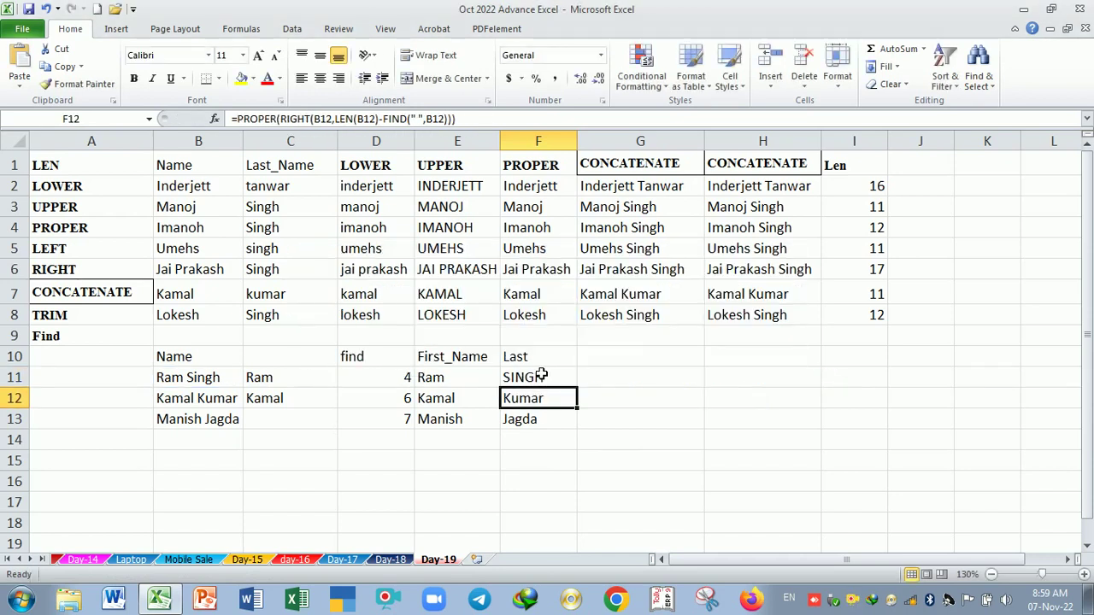
left_click(553, 382)
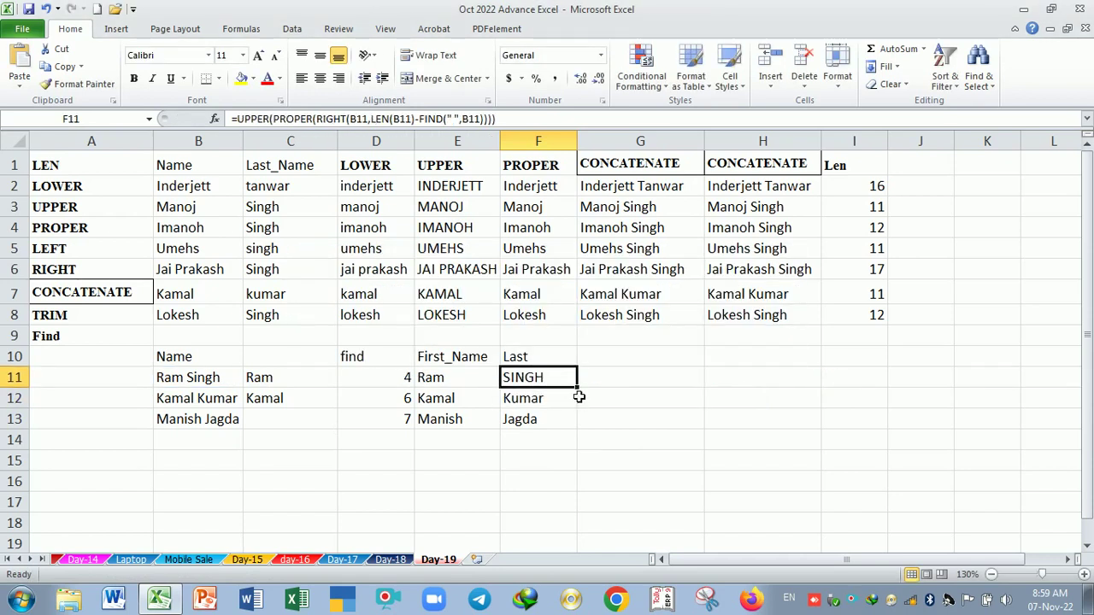
Copy F11's nested UPPER and PROPER formula down through F13 and review the nested functions in F11
left_click_drag(585, 396, 584, 427)
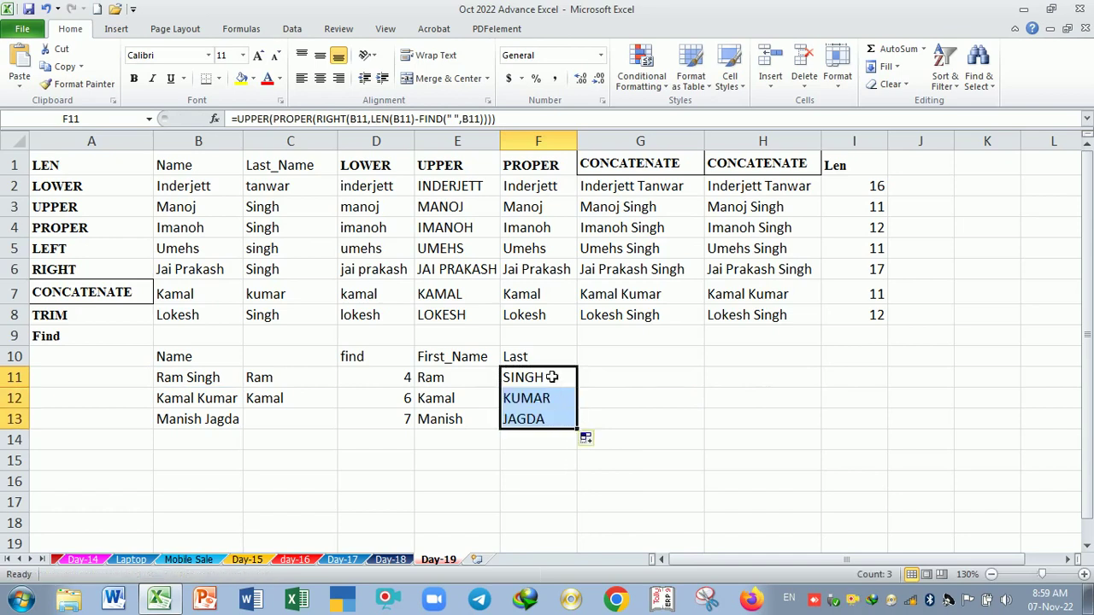
double_click(563, 382)
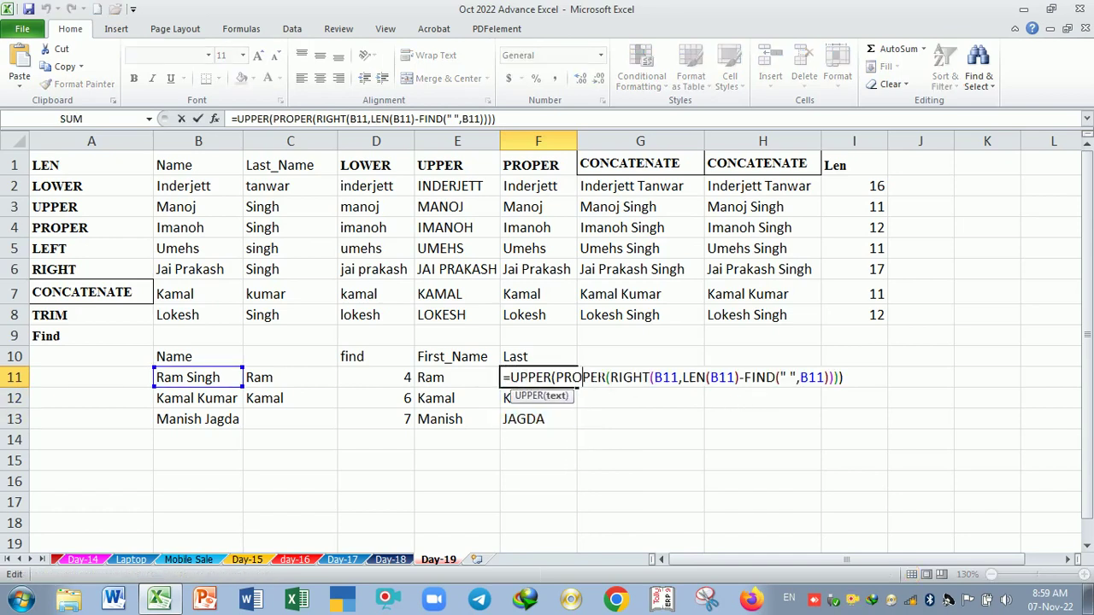
left_click_drag(623, 377, 753, 377)
left_click(843, 377)
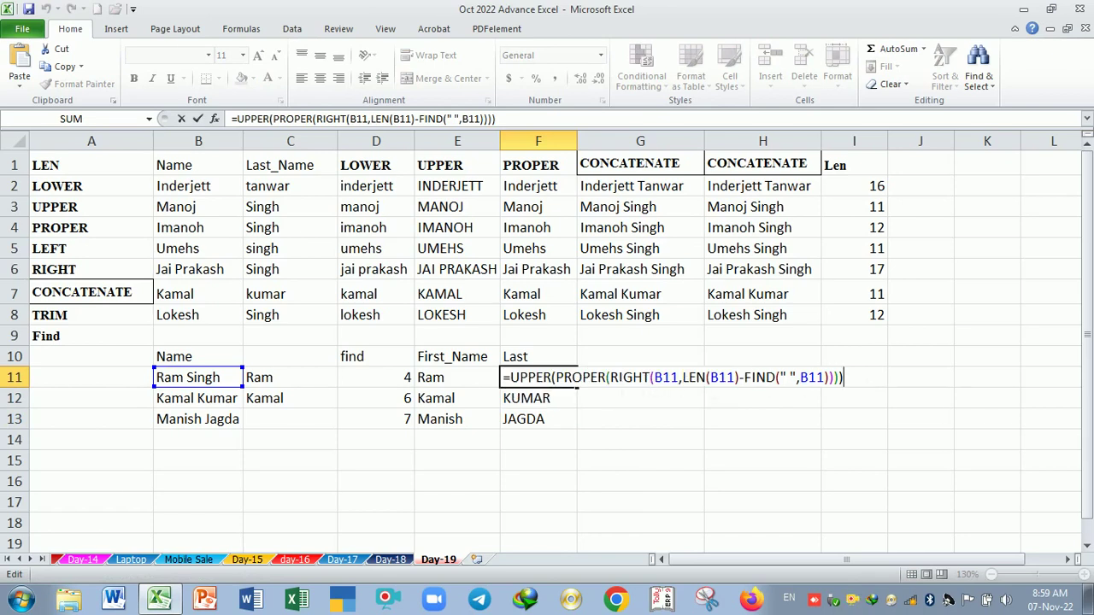
left_click(606, 377)
left_click(536, 378)
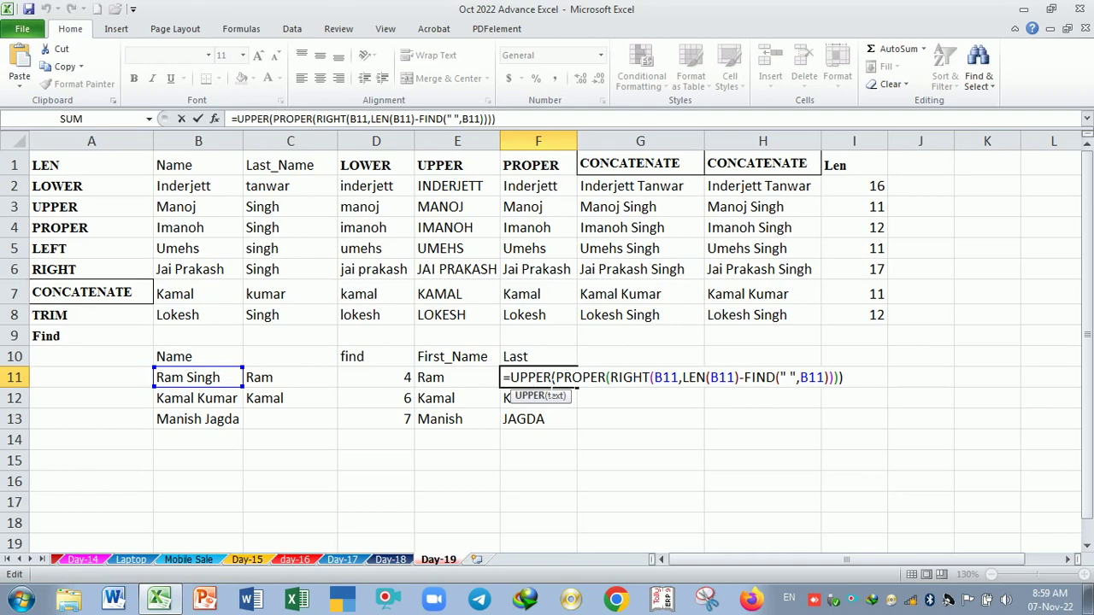
key("Return")
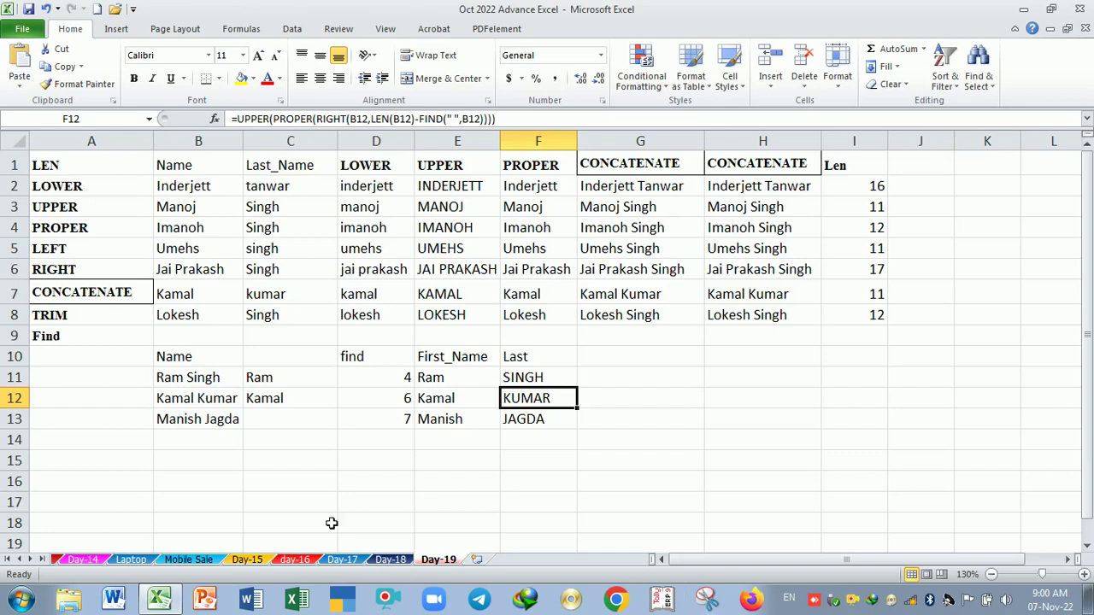
Copy the full names in B11:B13 to B15:B17
left_click(218, 383)
left_click_drag(218, 383, 224, 419)
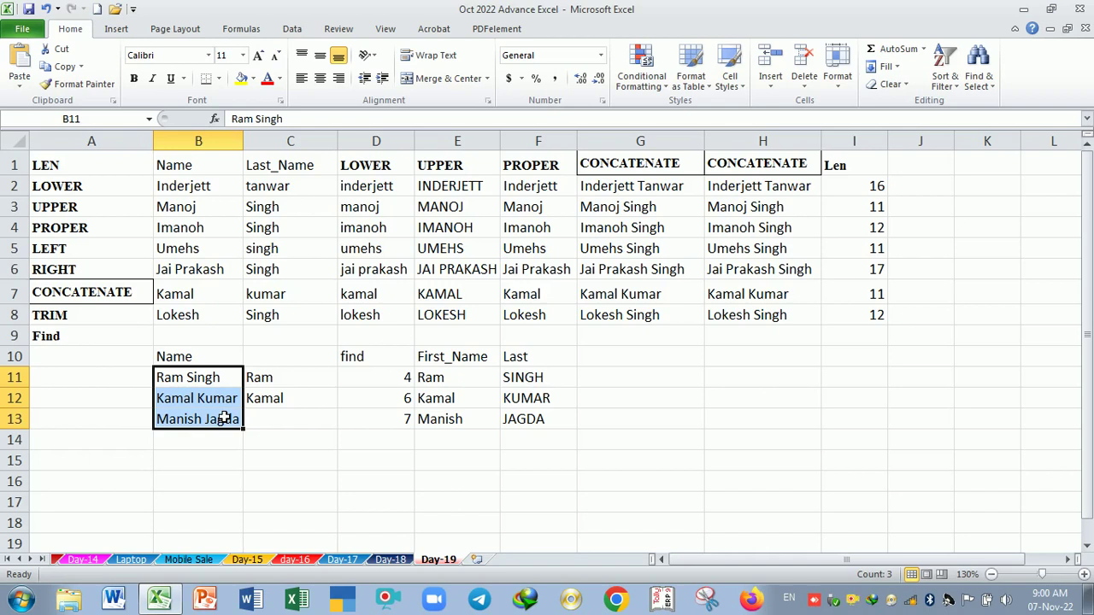
key("ctrl+c")
left_click(216, 464)
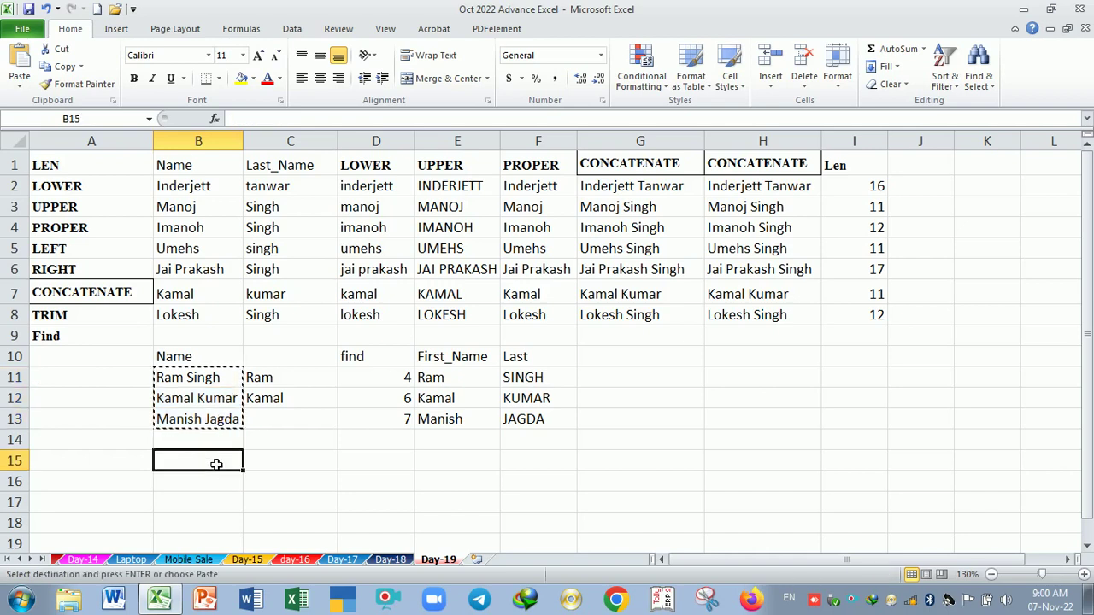
key("ctrl+v")
left_click(289, 469)
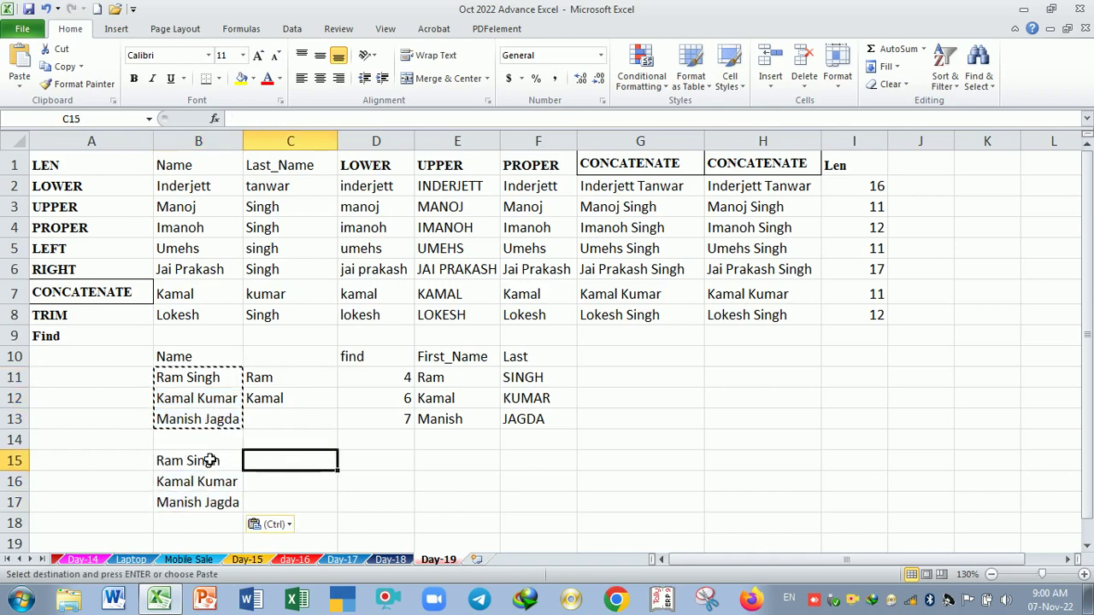
Split the names in B15:B17 in place using Text to Columns, delimited with Space as an added delimiter
left_click_drag(210, 461, 221, 503)
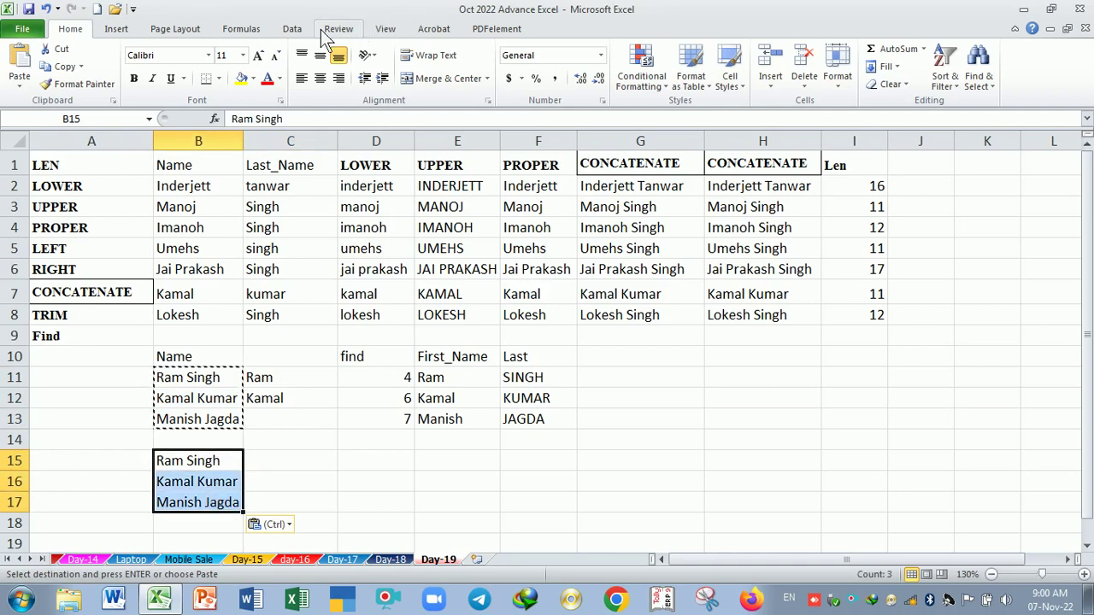
left_click(291, 32)
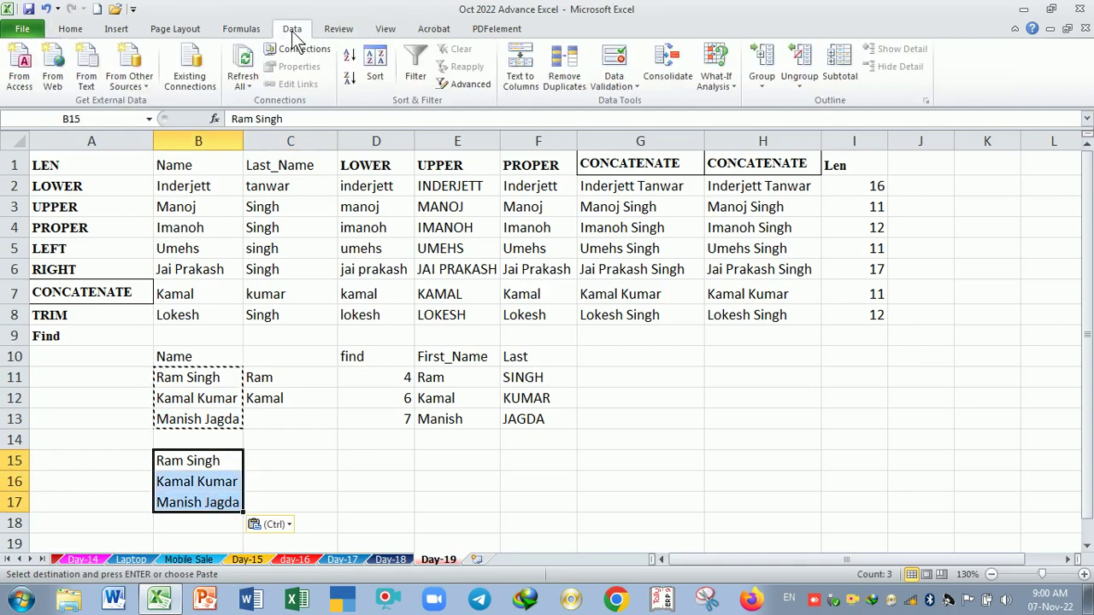
left_click(524, 75)
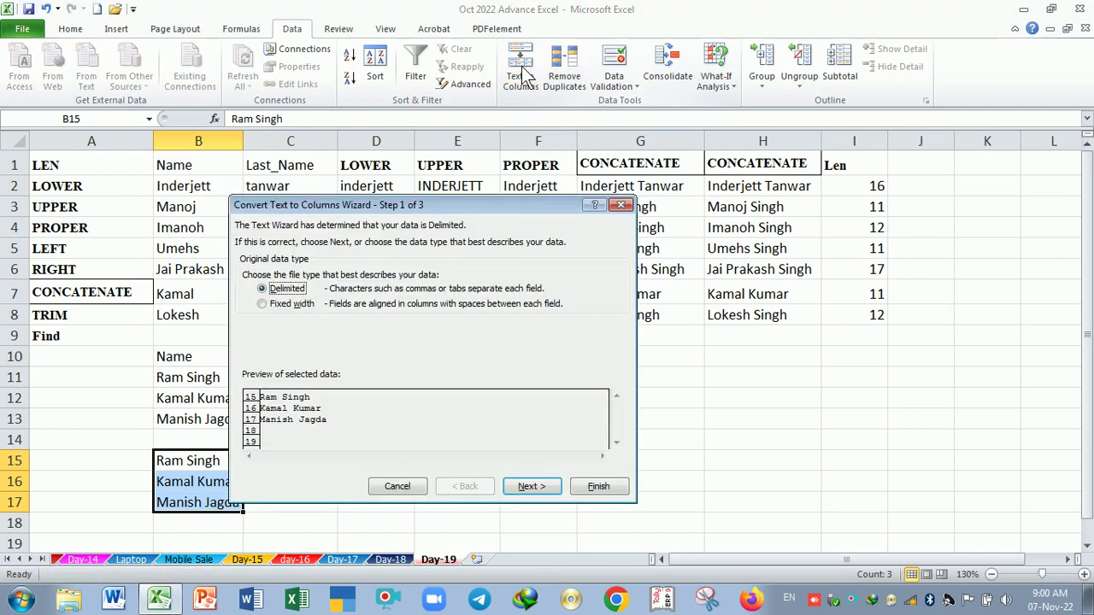
left_click_drag(460, 203, 699, 172)
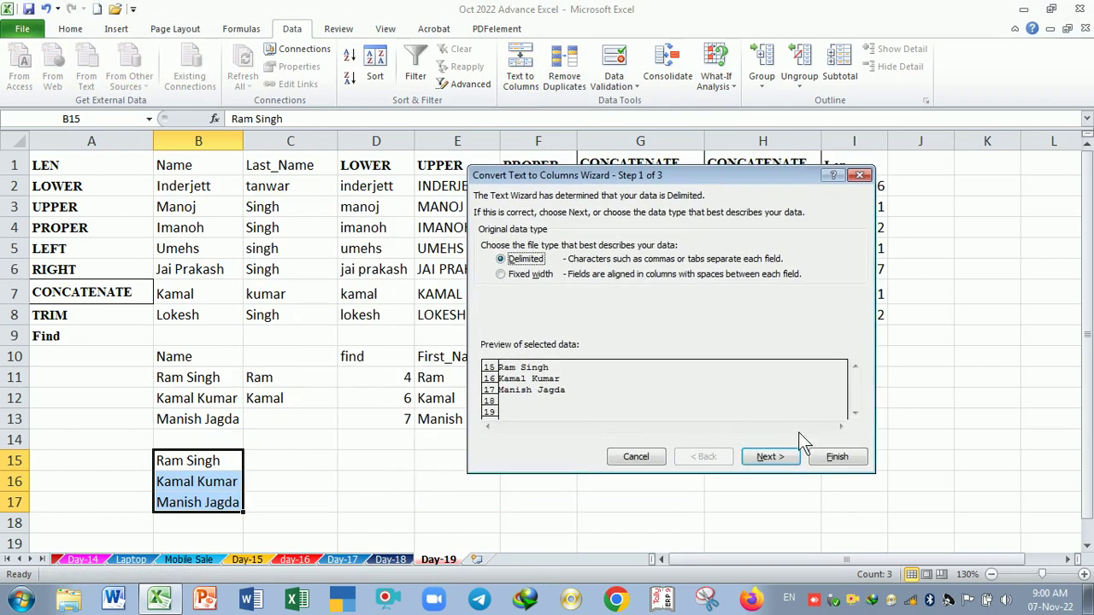
left_click(773, 458)
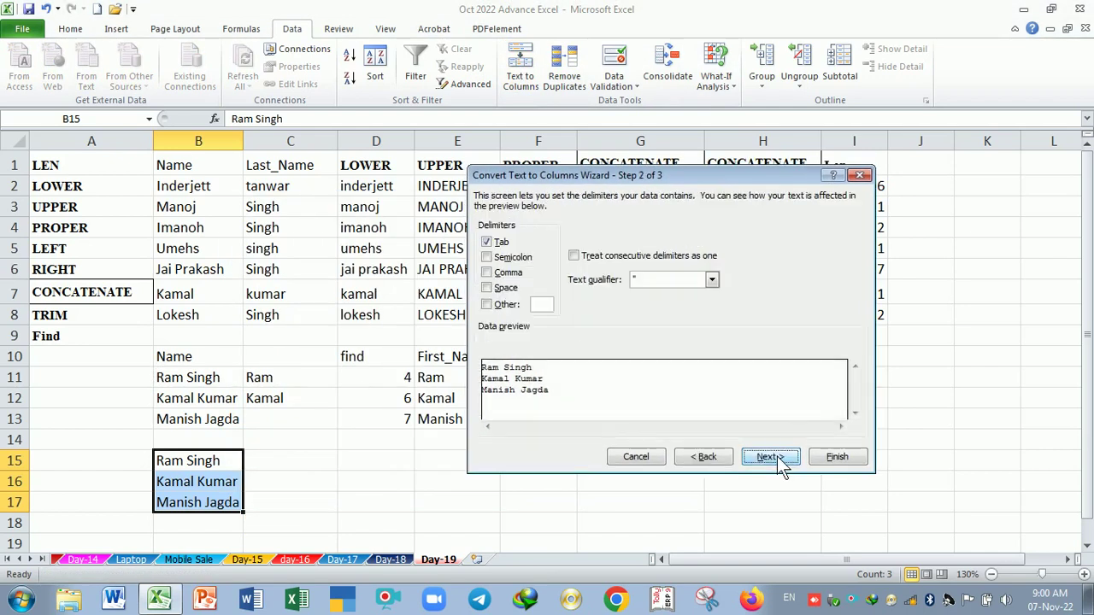
left_click(494, 288)
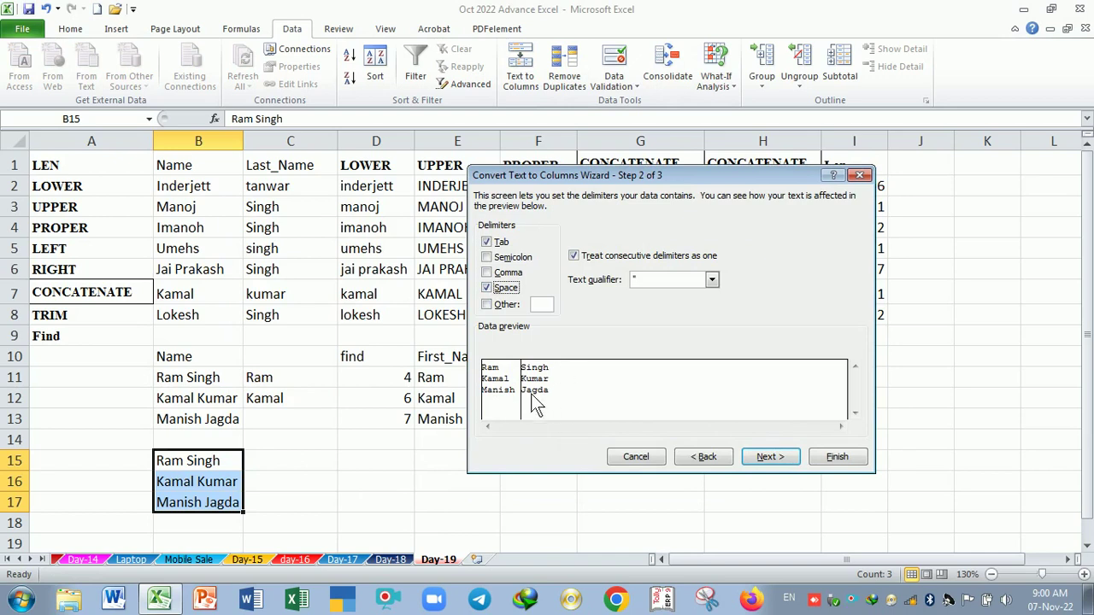
left_click(770, 460)
left_click(842, 459)
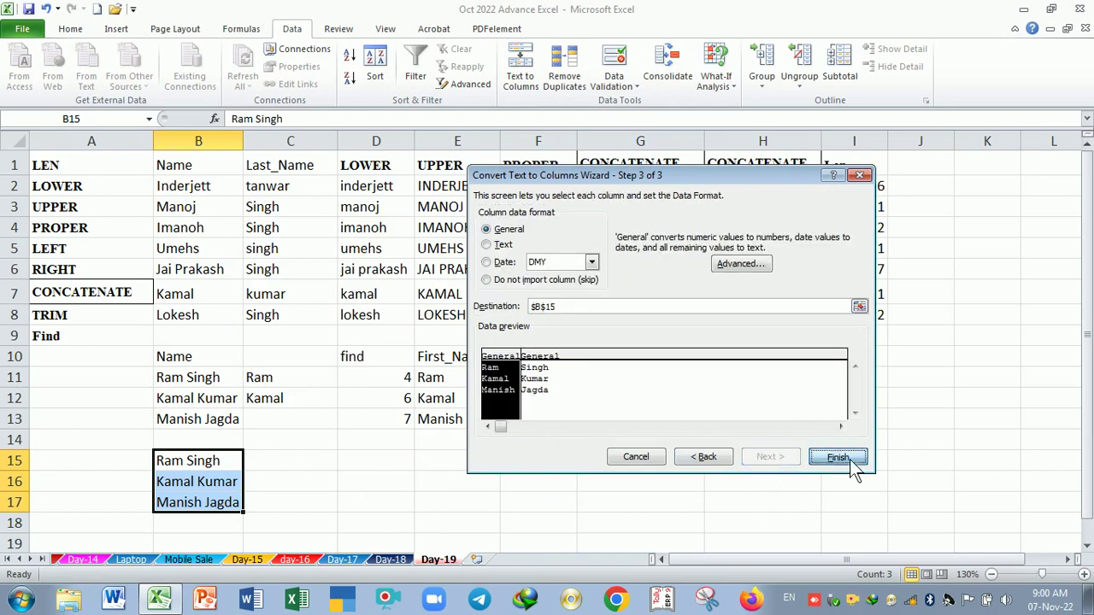
left_click(445, 483)
left_click_drag(290, 459, 256, 503)
left_click_drag(200, 465, 214, 519)
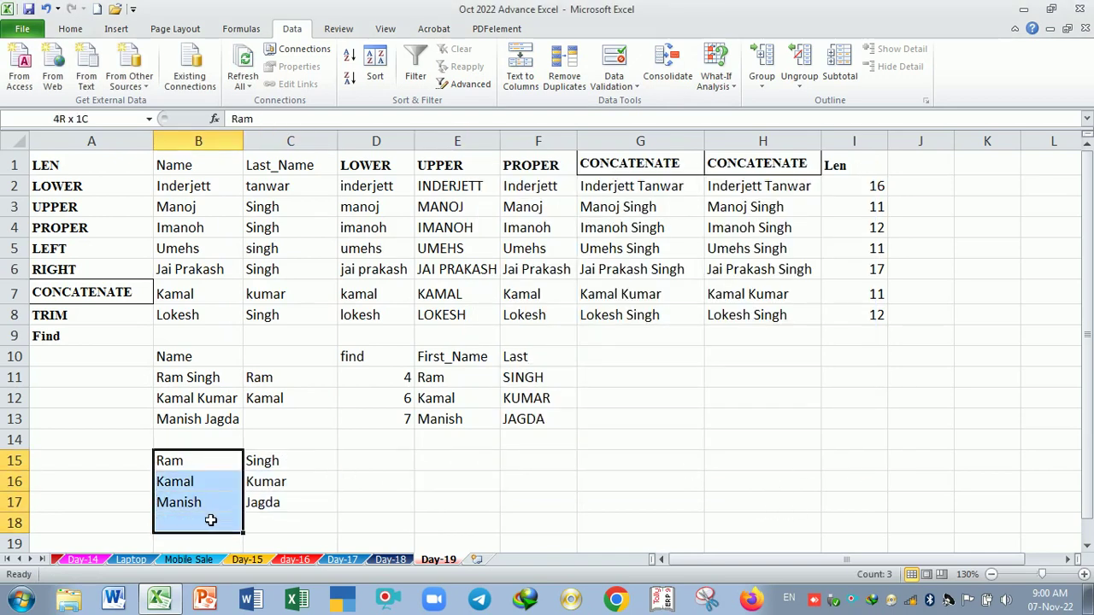
left_click(393, 481)
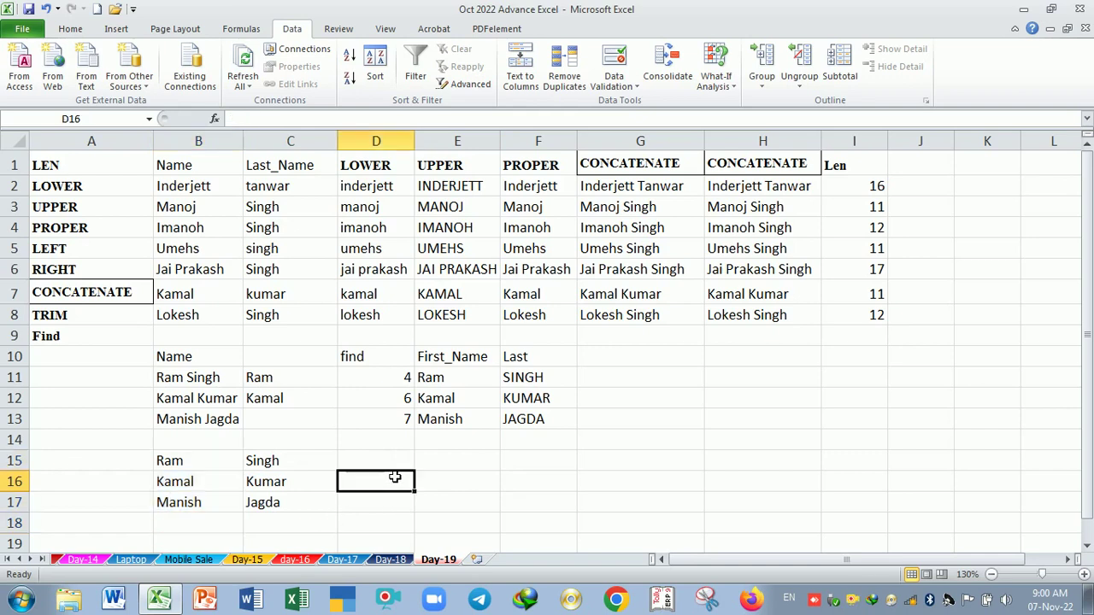
Clear the split names in B15:C17, and undo both the clearing and the Text to Columns split
left_click_drag(202, 462, 270, 506)
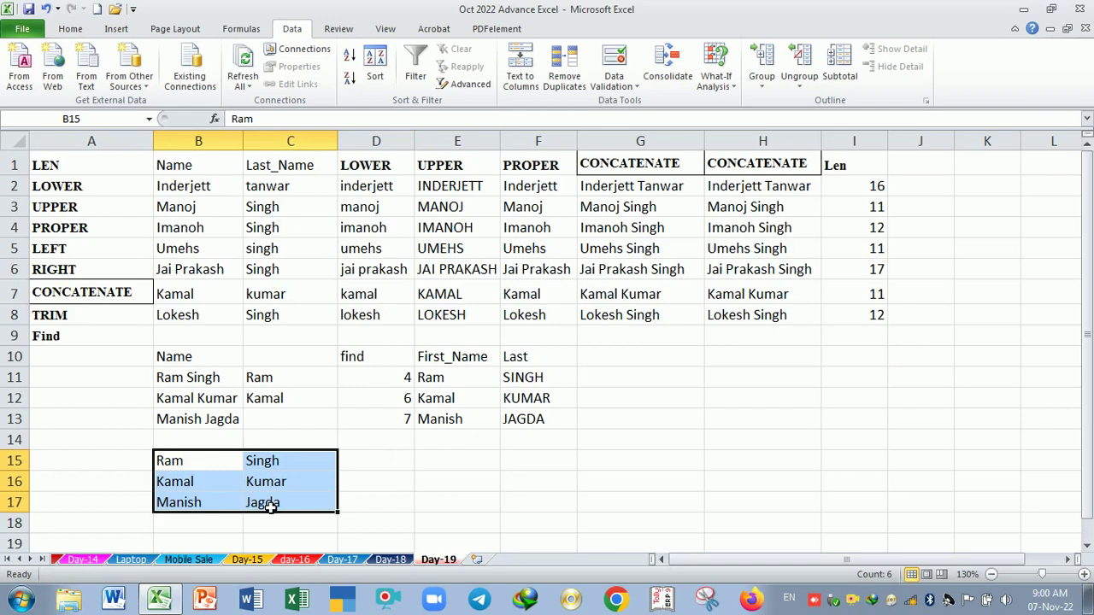
key("Delete")
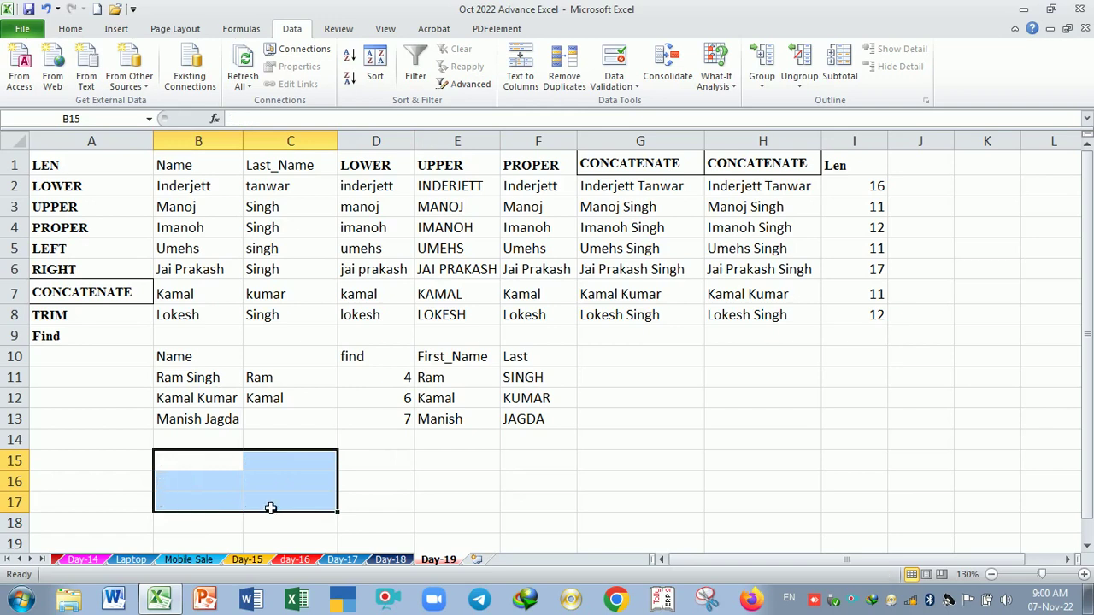
key("ctrl+z")
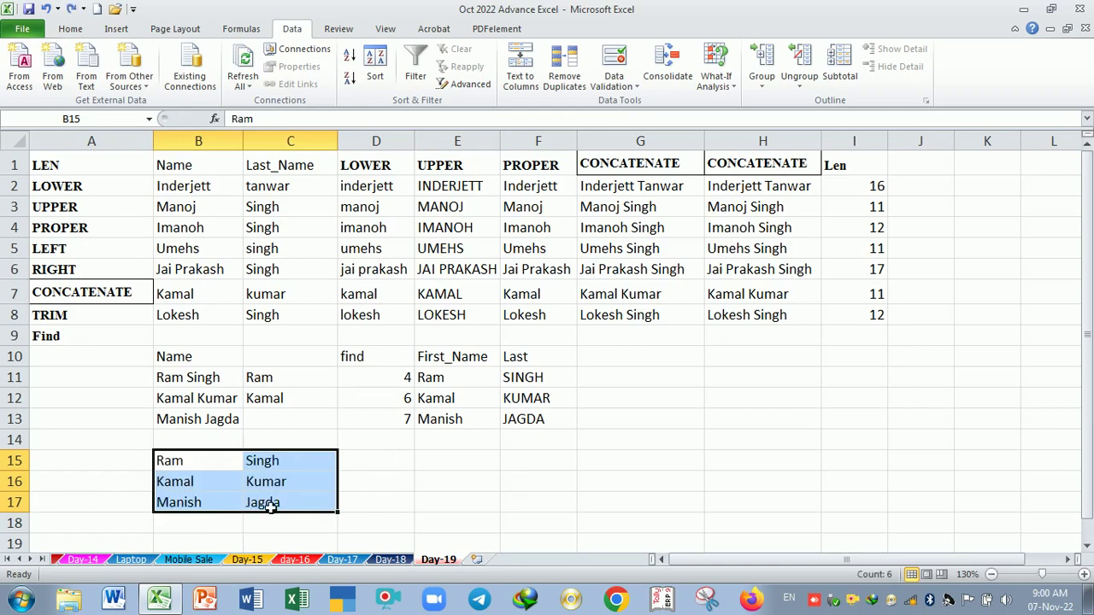
key("ctrl+z")
left_click(293, 481)
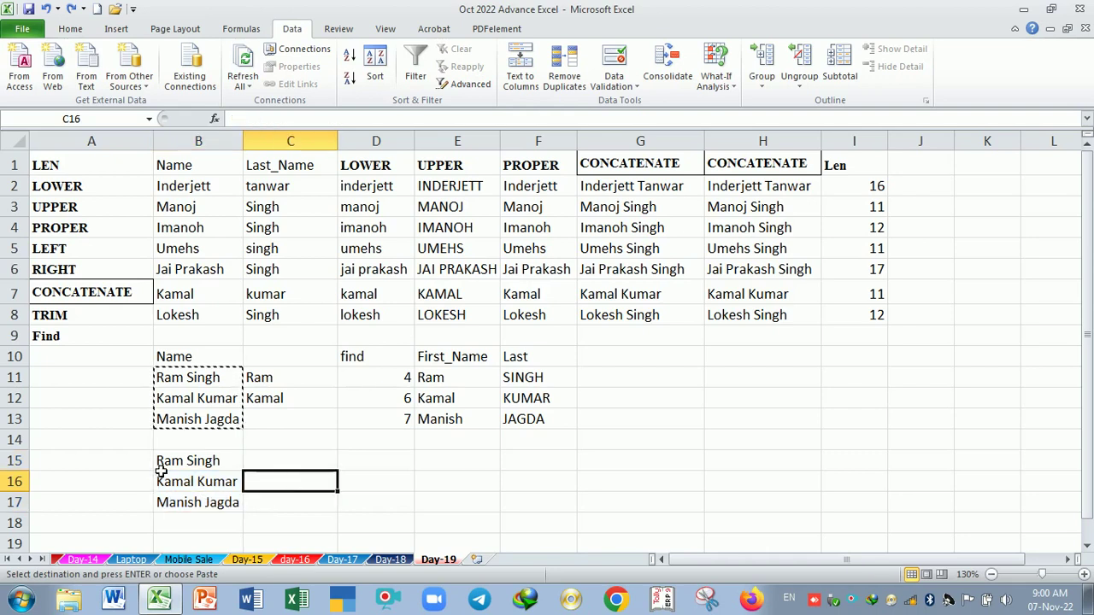
left_click_drag(175, 469, 179, 506)
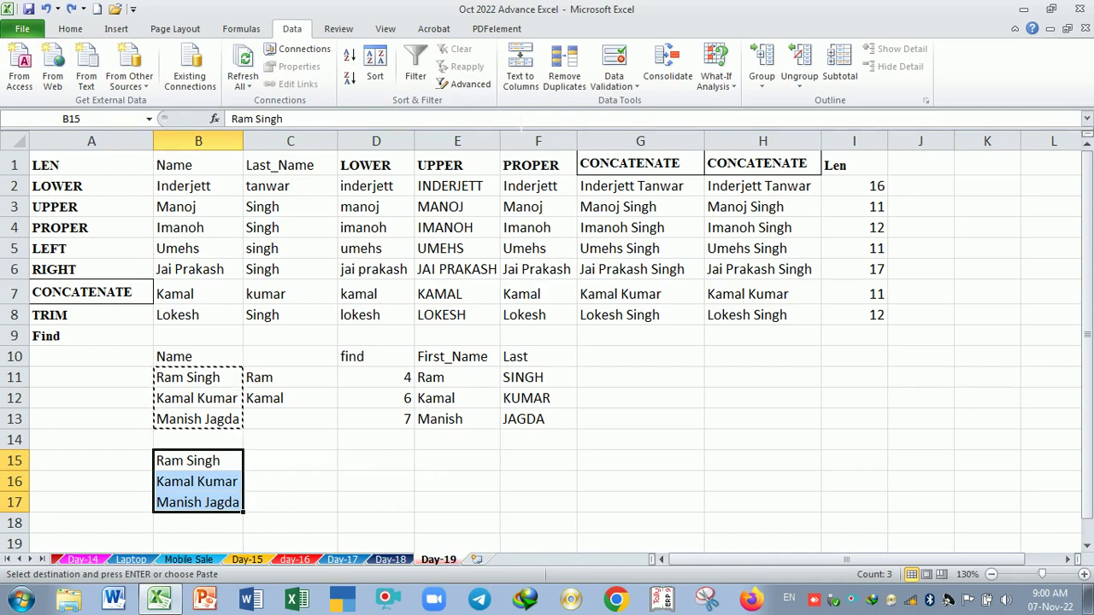
left_click(518, 82)
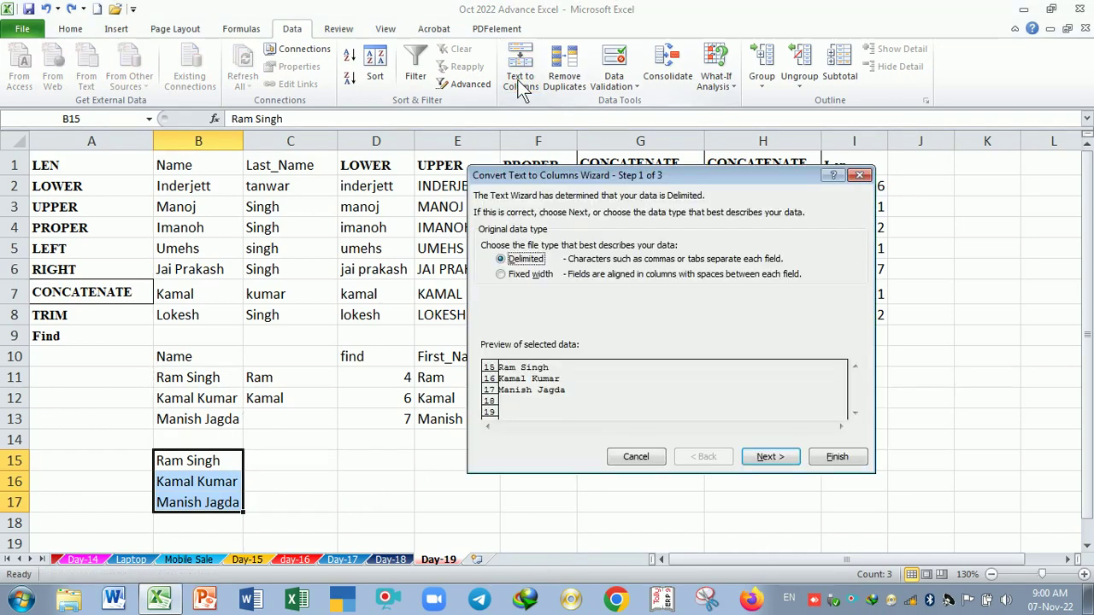
left_click(767, 456)
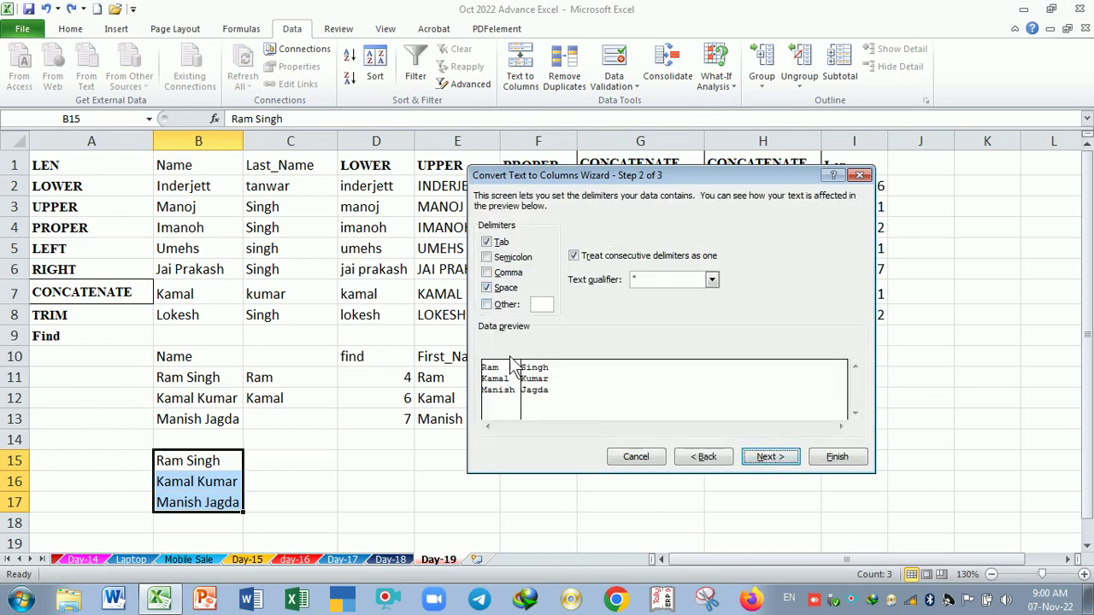
left_click_drag(581, 177, 612, 164)
left_click(887, 166)
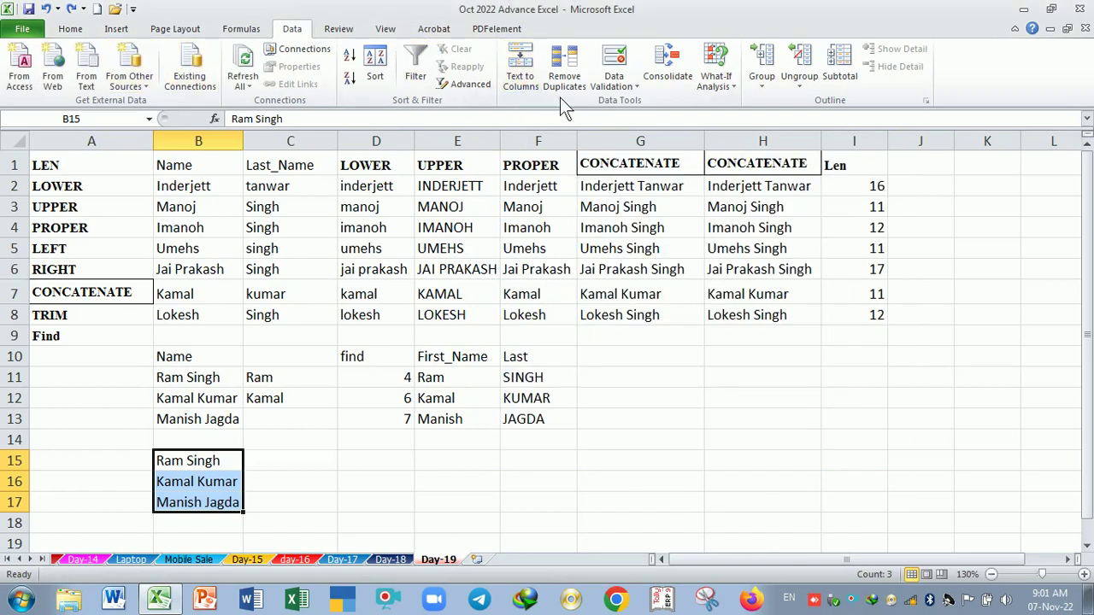
Split the names in B15:B17 with Text to Columns, using the Tab and Space delimiters and C15 as the destination
left_click(518, 75)
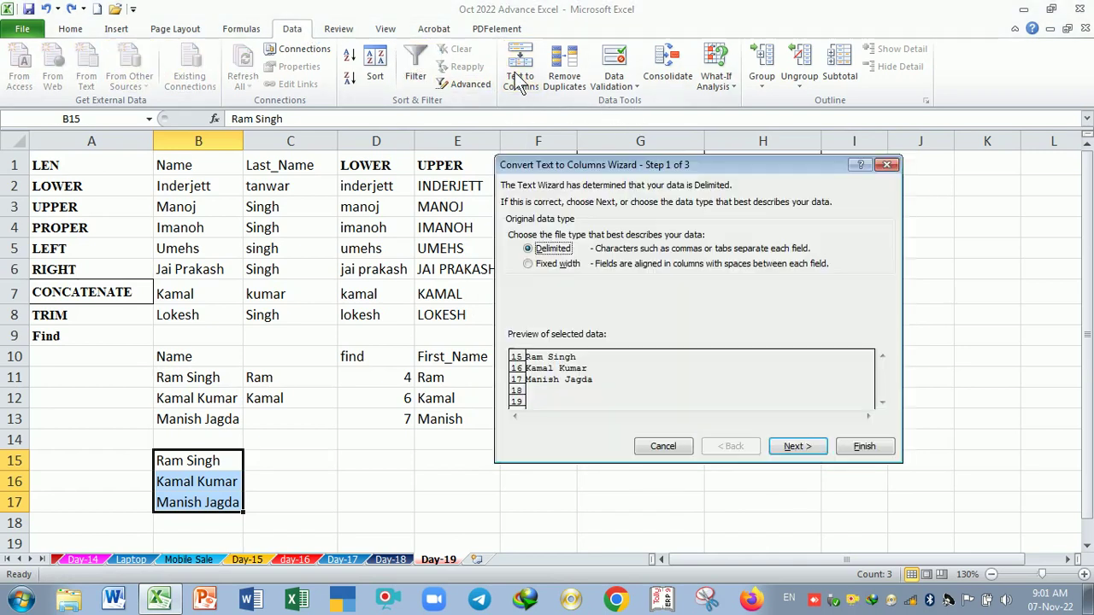
left_click(798, 447)
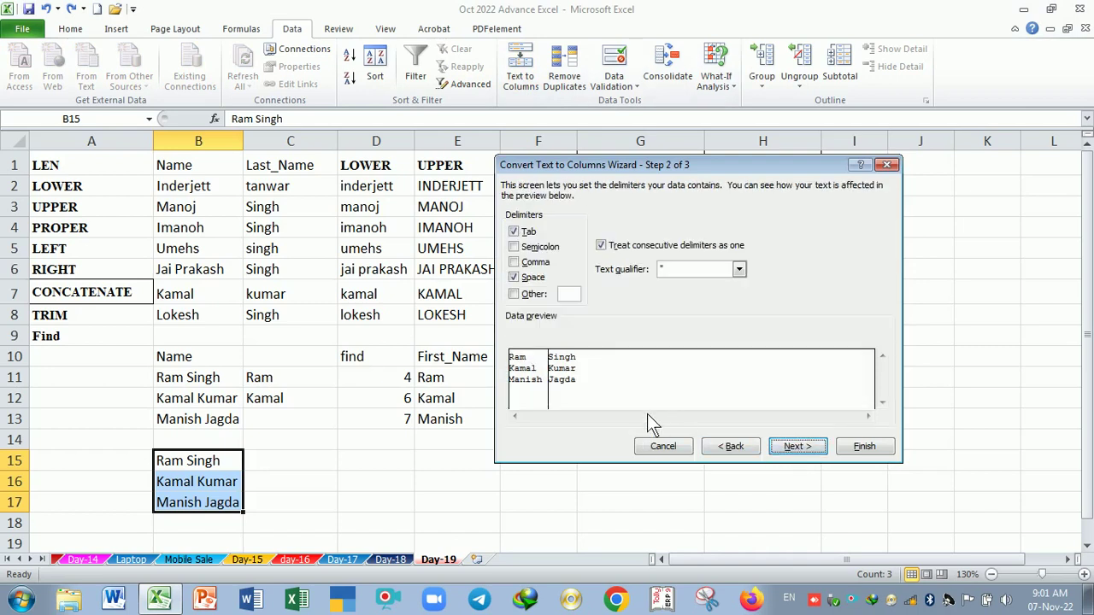
left_click(812, 452)
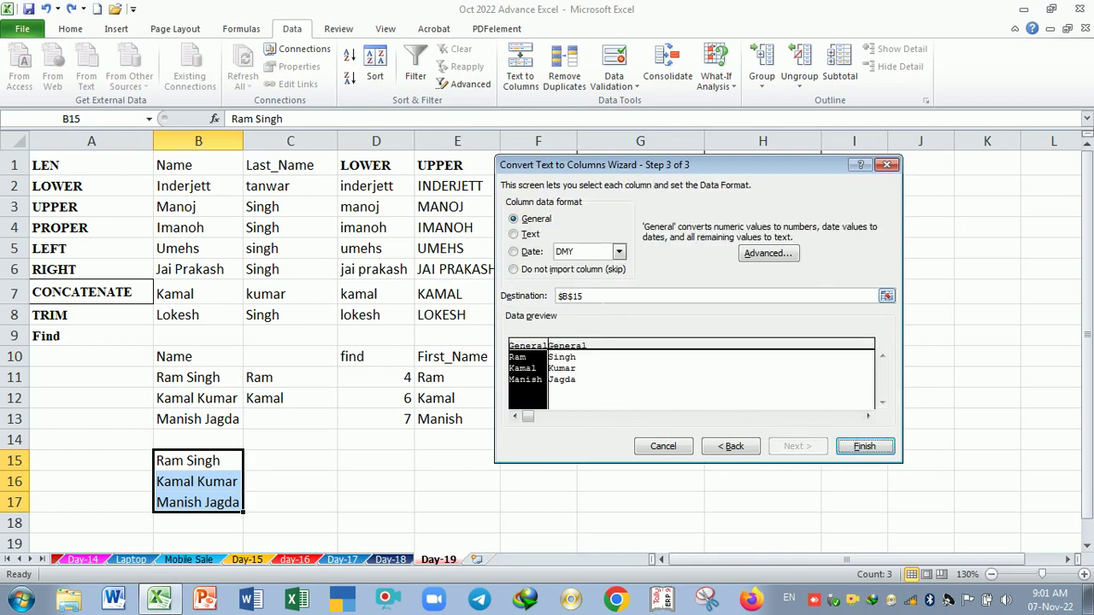
left_click_drag(588, 296, 540, 303)
key("BackSpace")
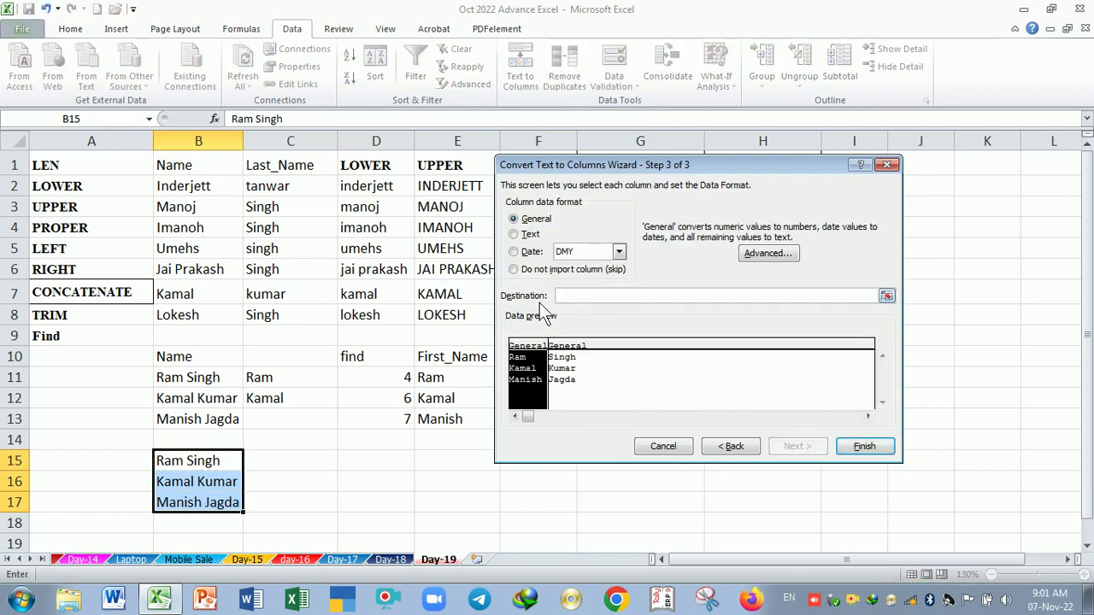
left_click(282, 460)
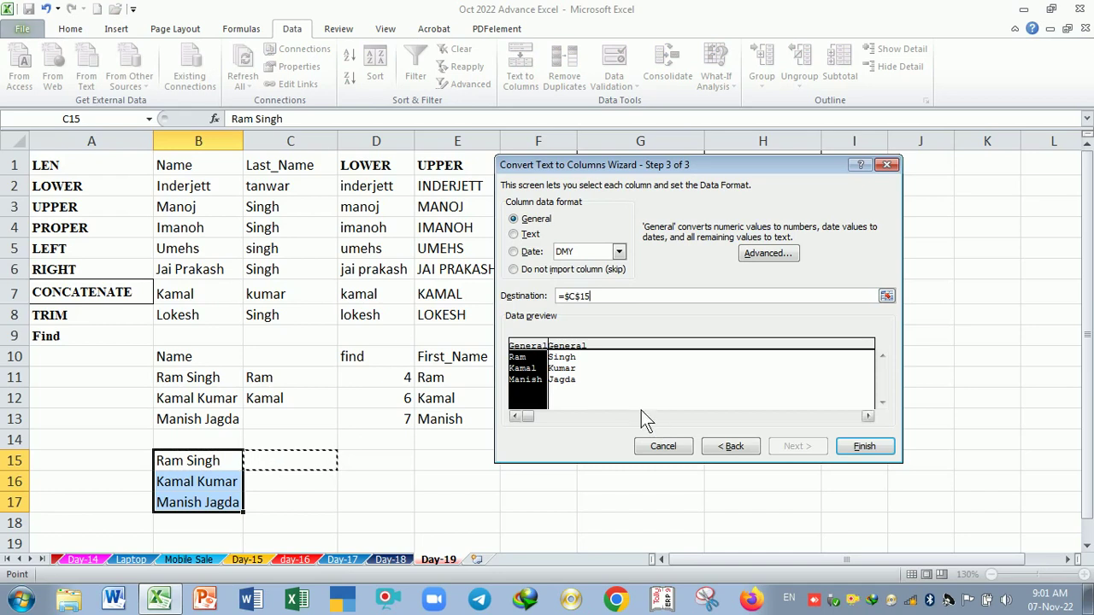
left_click(855, 449)
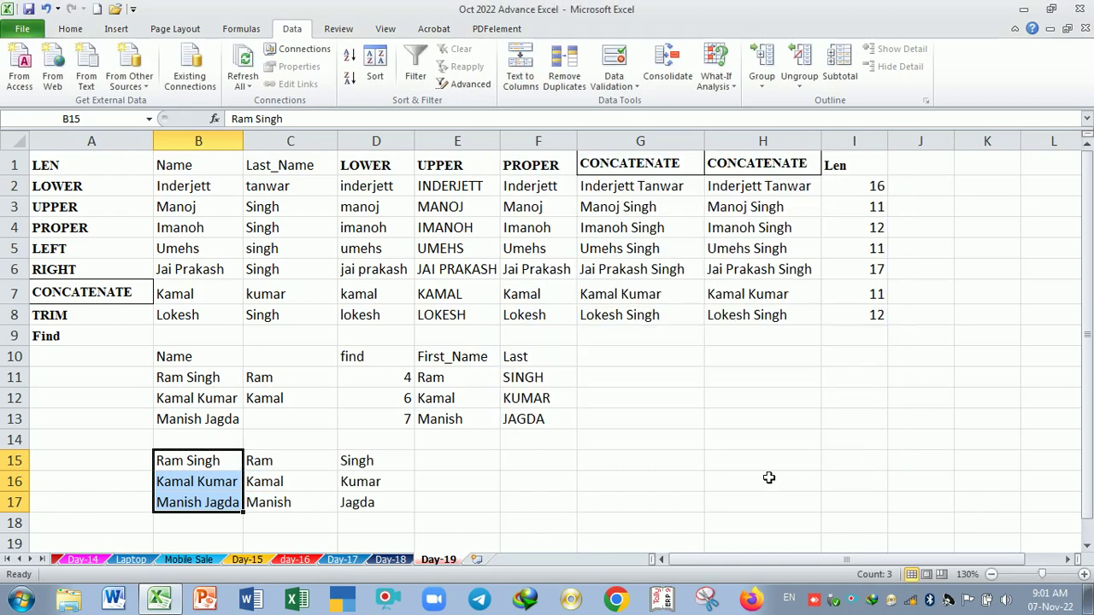
left_click(495, 521)
left_click_drag(258, 463, 355, 500)
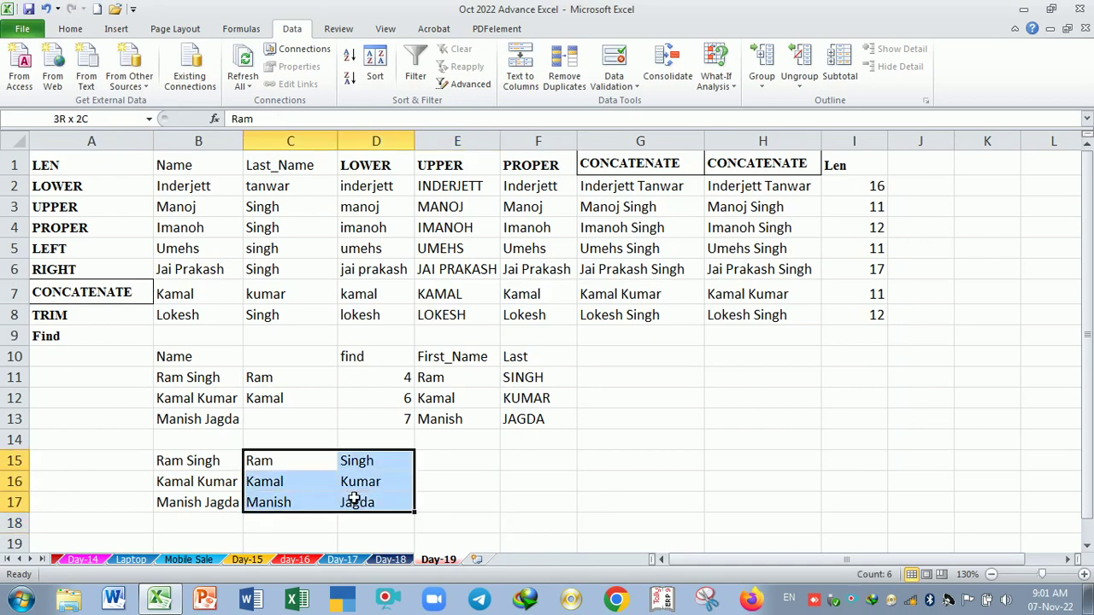
left_click(595, 506)
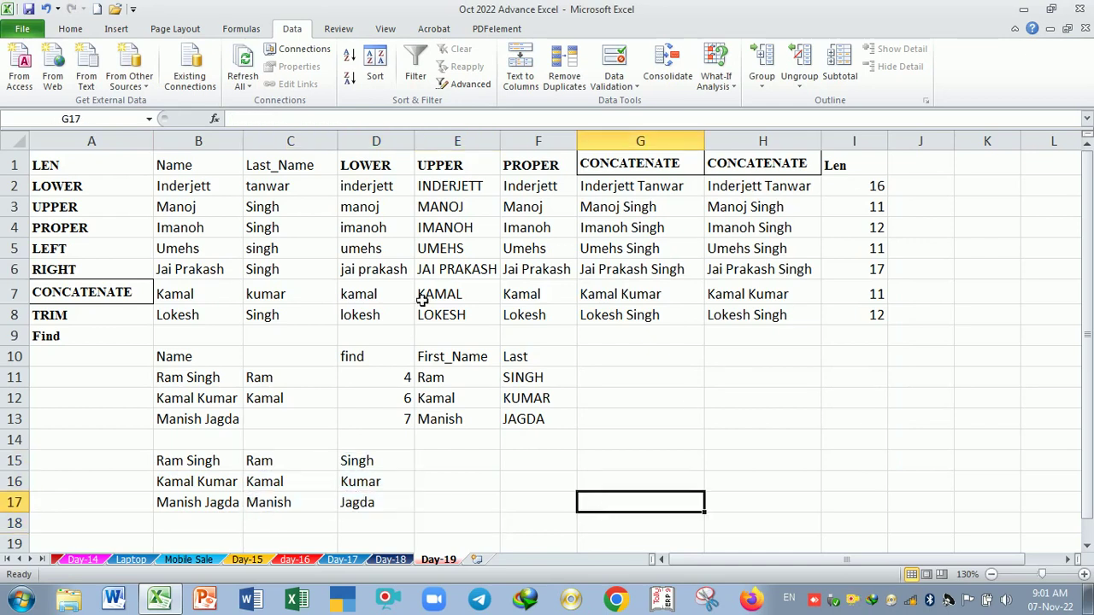